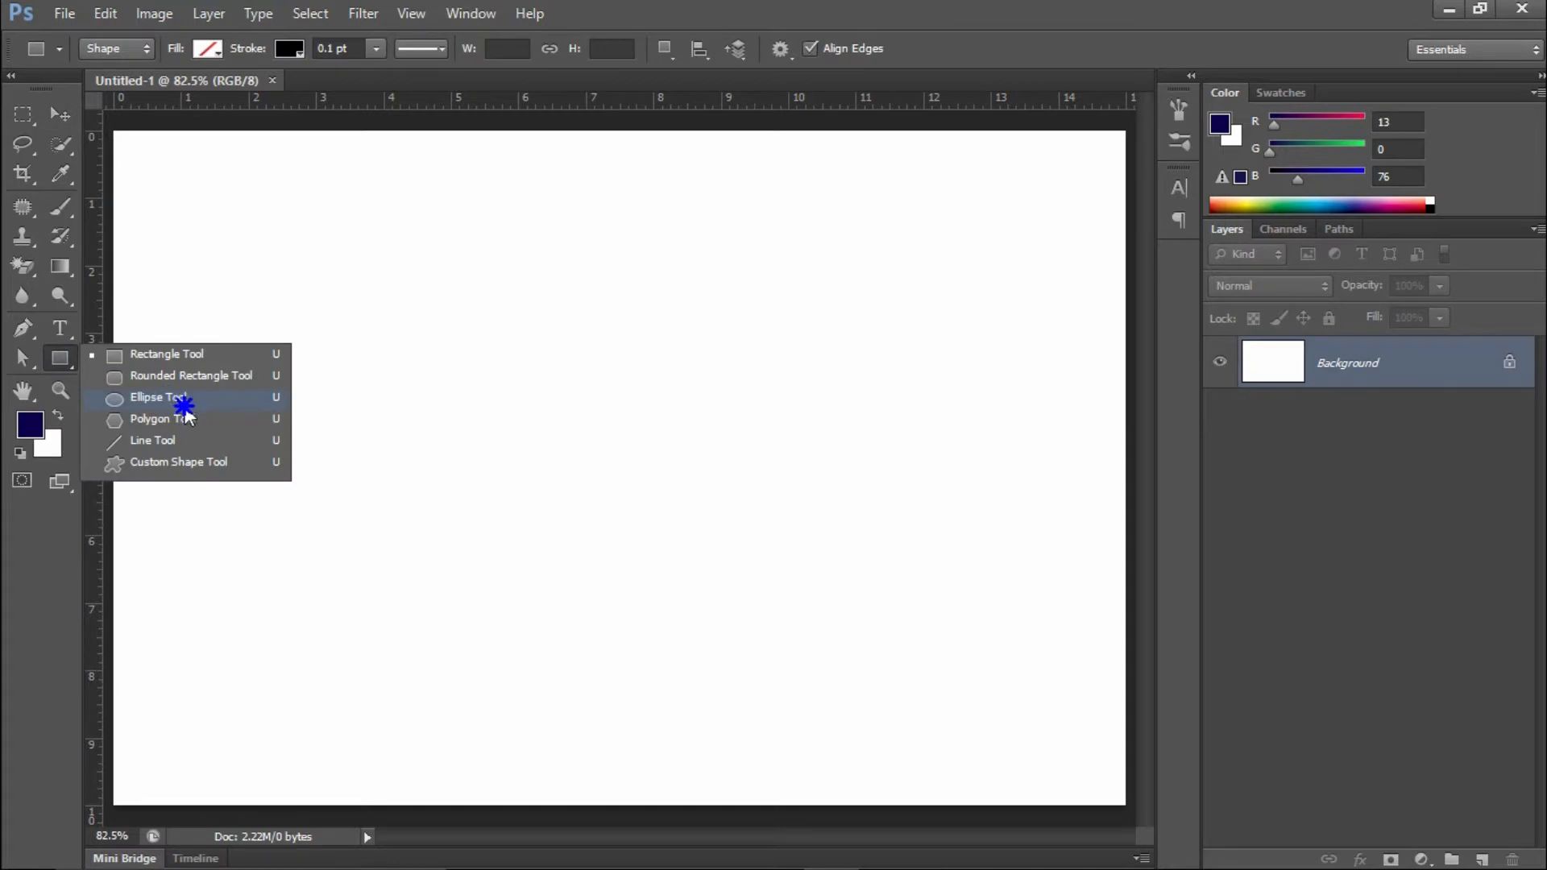
# - Draw a circle about 403 px in diameter near the canvas centre with the Ellipse tool and fill it with black
pyautogui.moveTo(610, 433); pyautogui.dragTo(960, 621)
pyautogui.press('v')
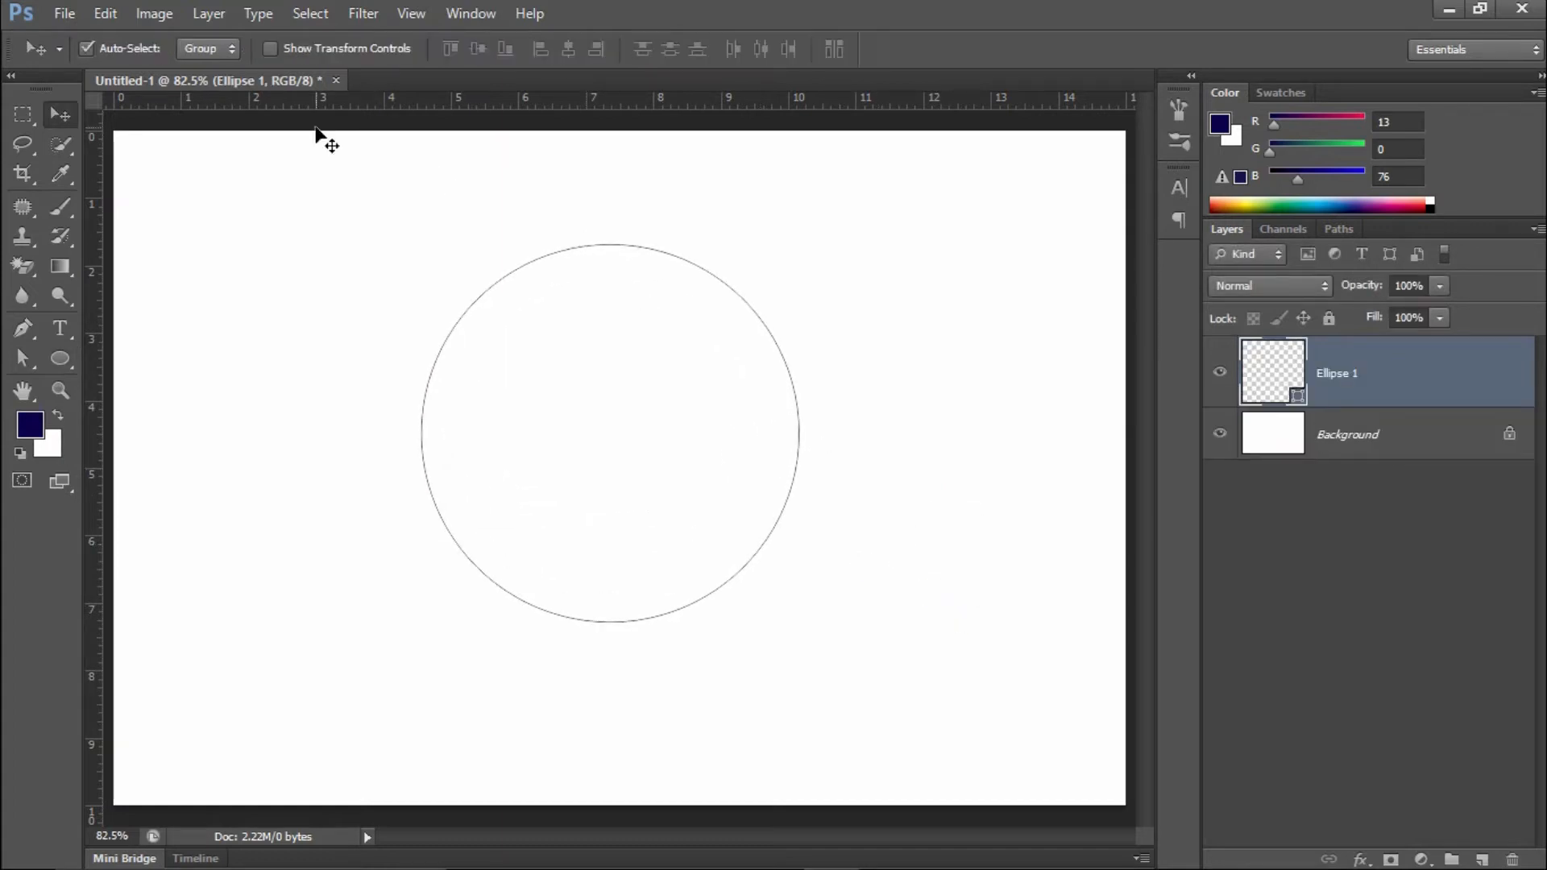
pyautogui.click(60, 358)
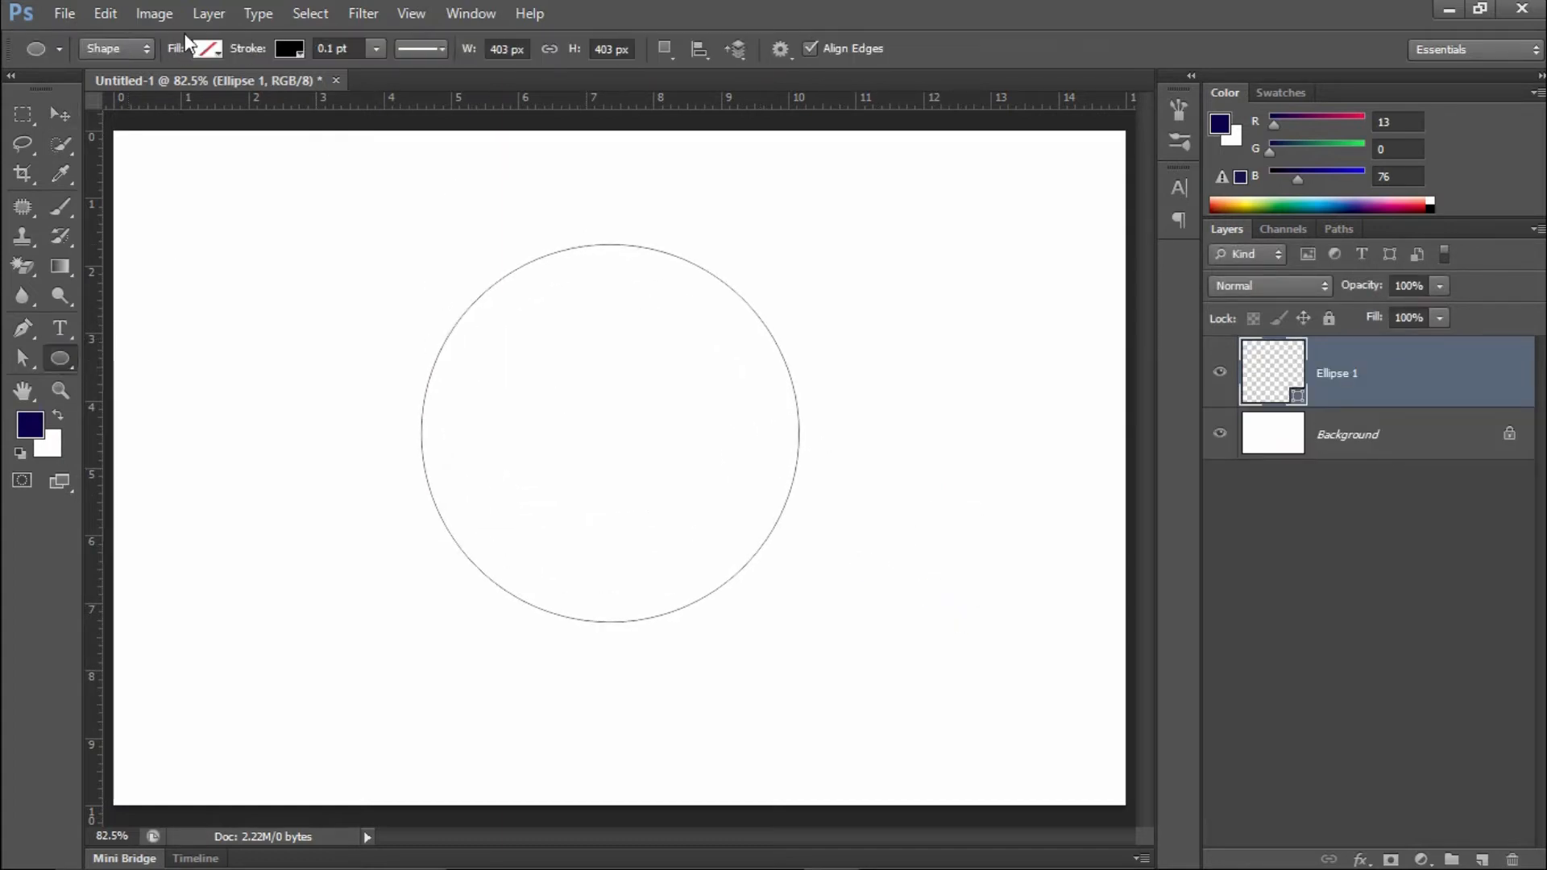
pyautogui.click(210, 50)
pyautogui.click(302, 192)
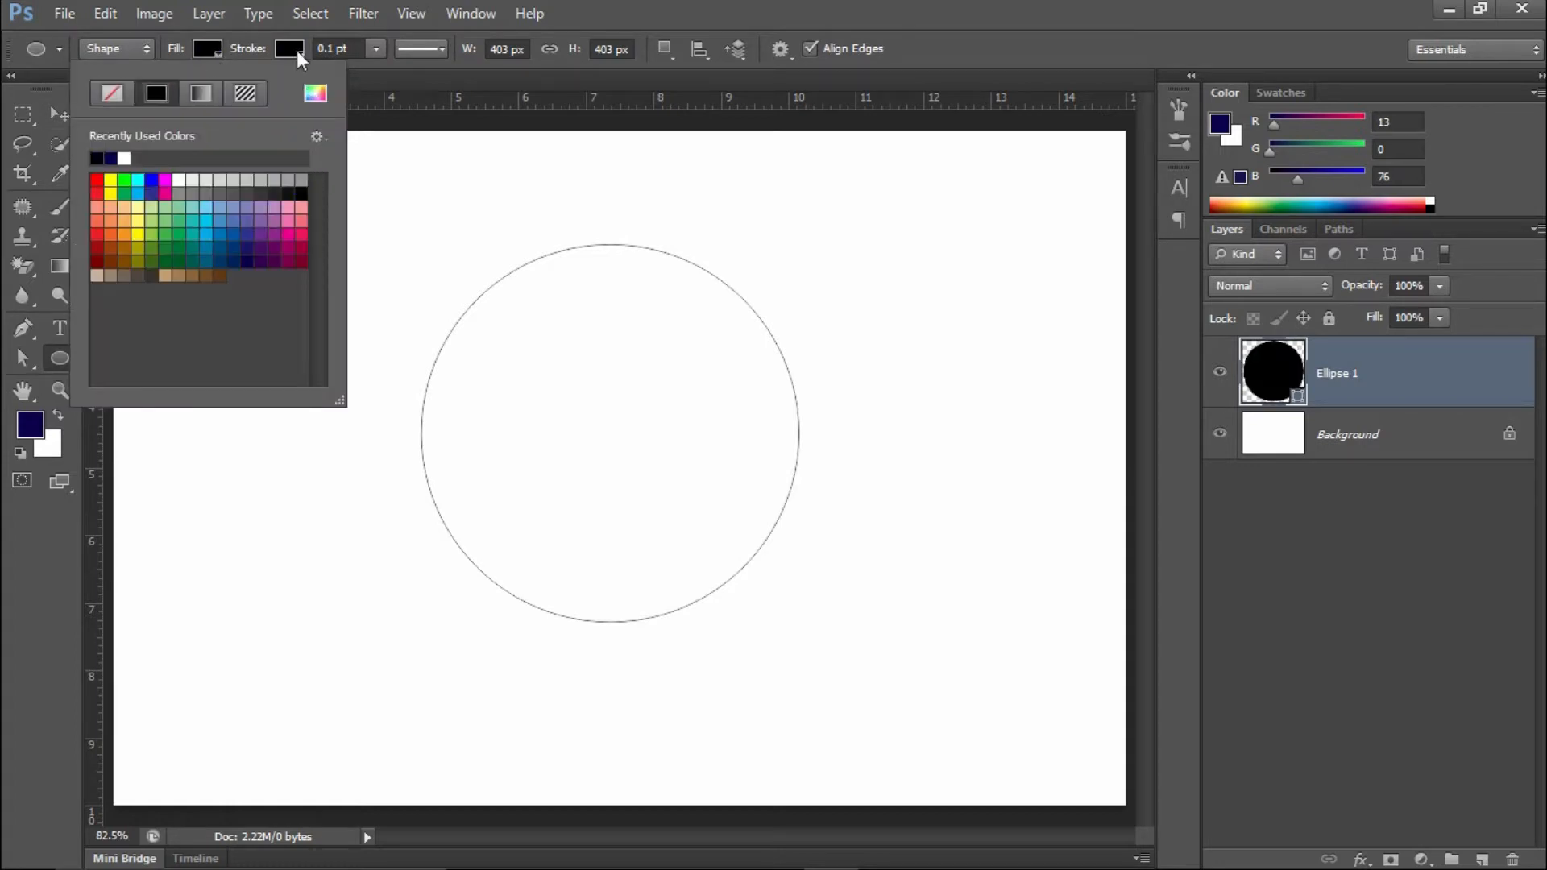
# - Remove the stroke from the black circle
pyautogui.click(298, 55)
pyautogui.click(288, 49)
pyautogui.click(193, 92)
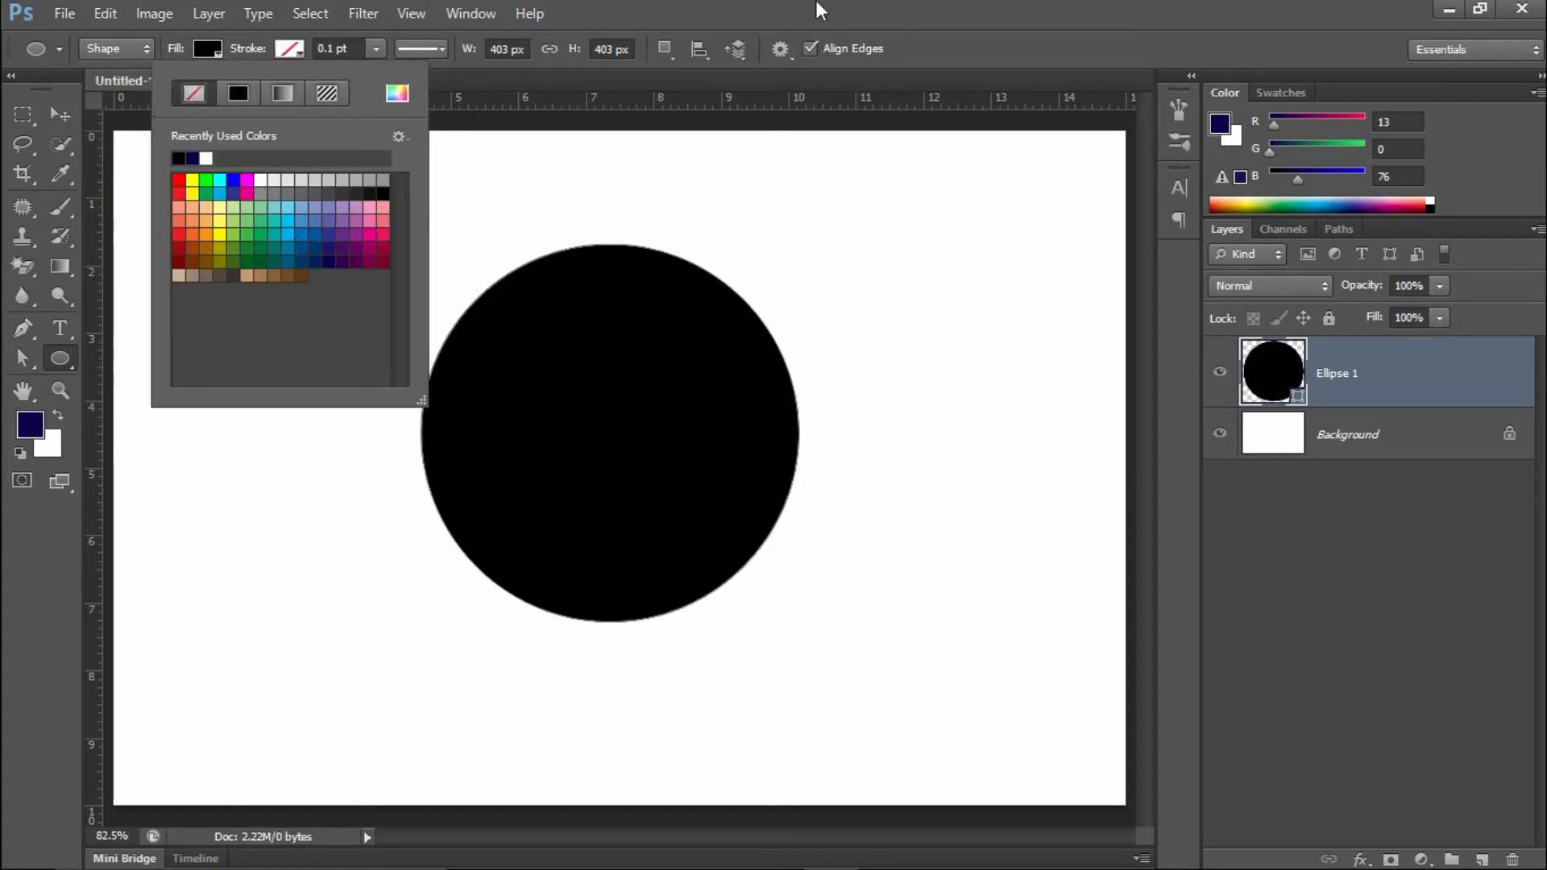
pyautogui.click(817, 9)
pyautogui.press('v')
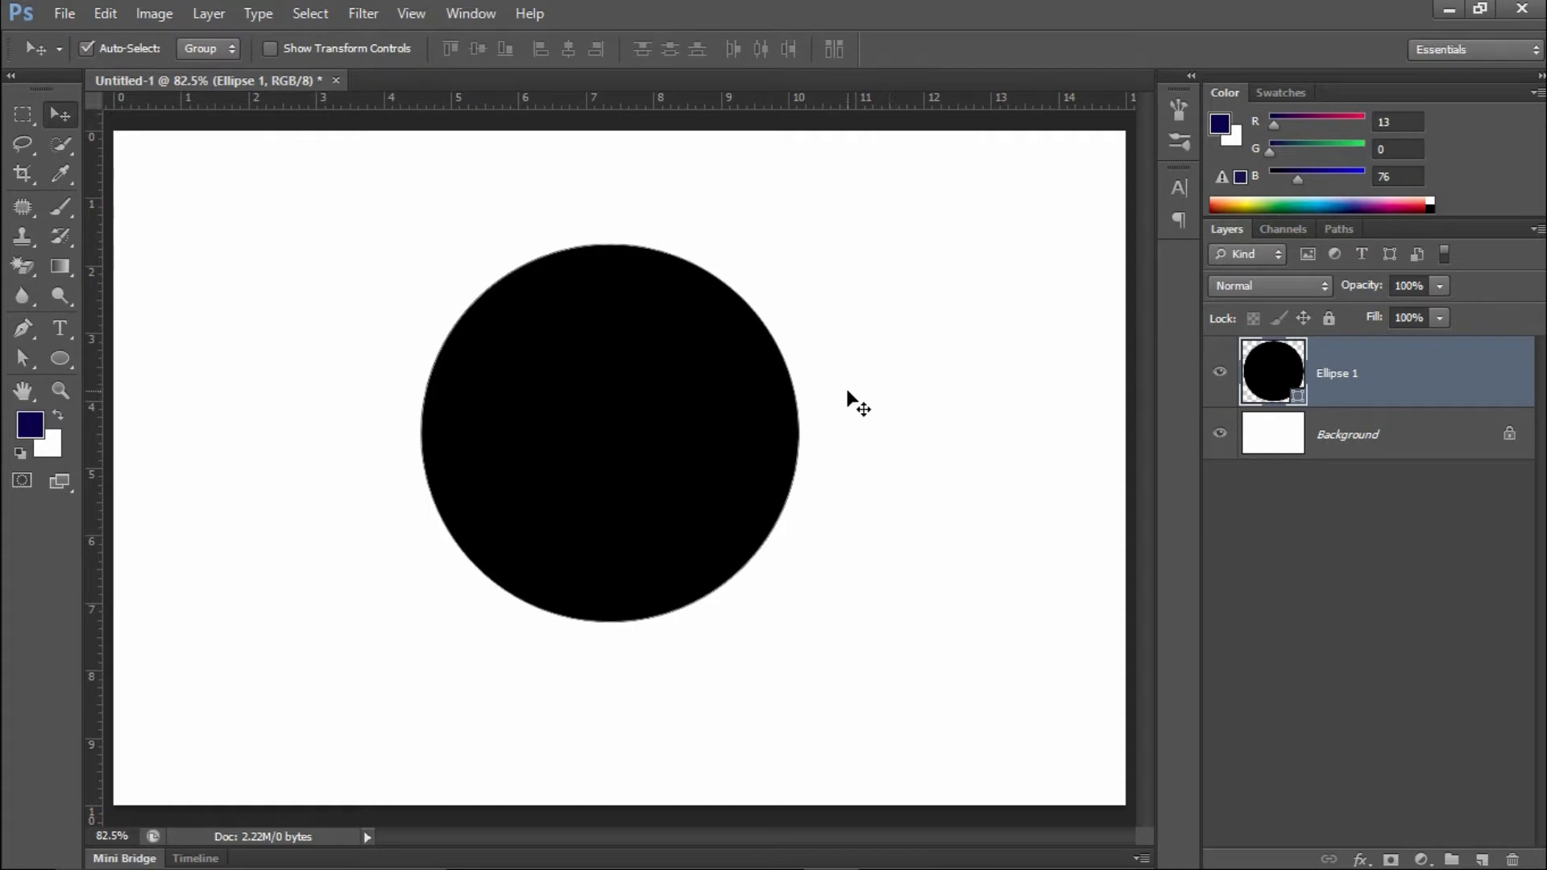
# - Duplicate the circle's layer and scale the copy down proportionally around its centre to about 87%
pyautogui.hotkey('ctrl', 'j')
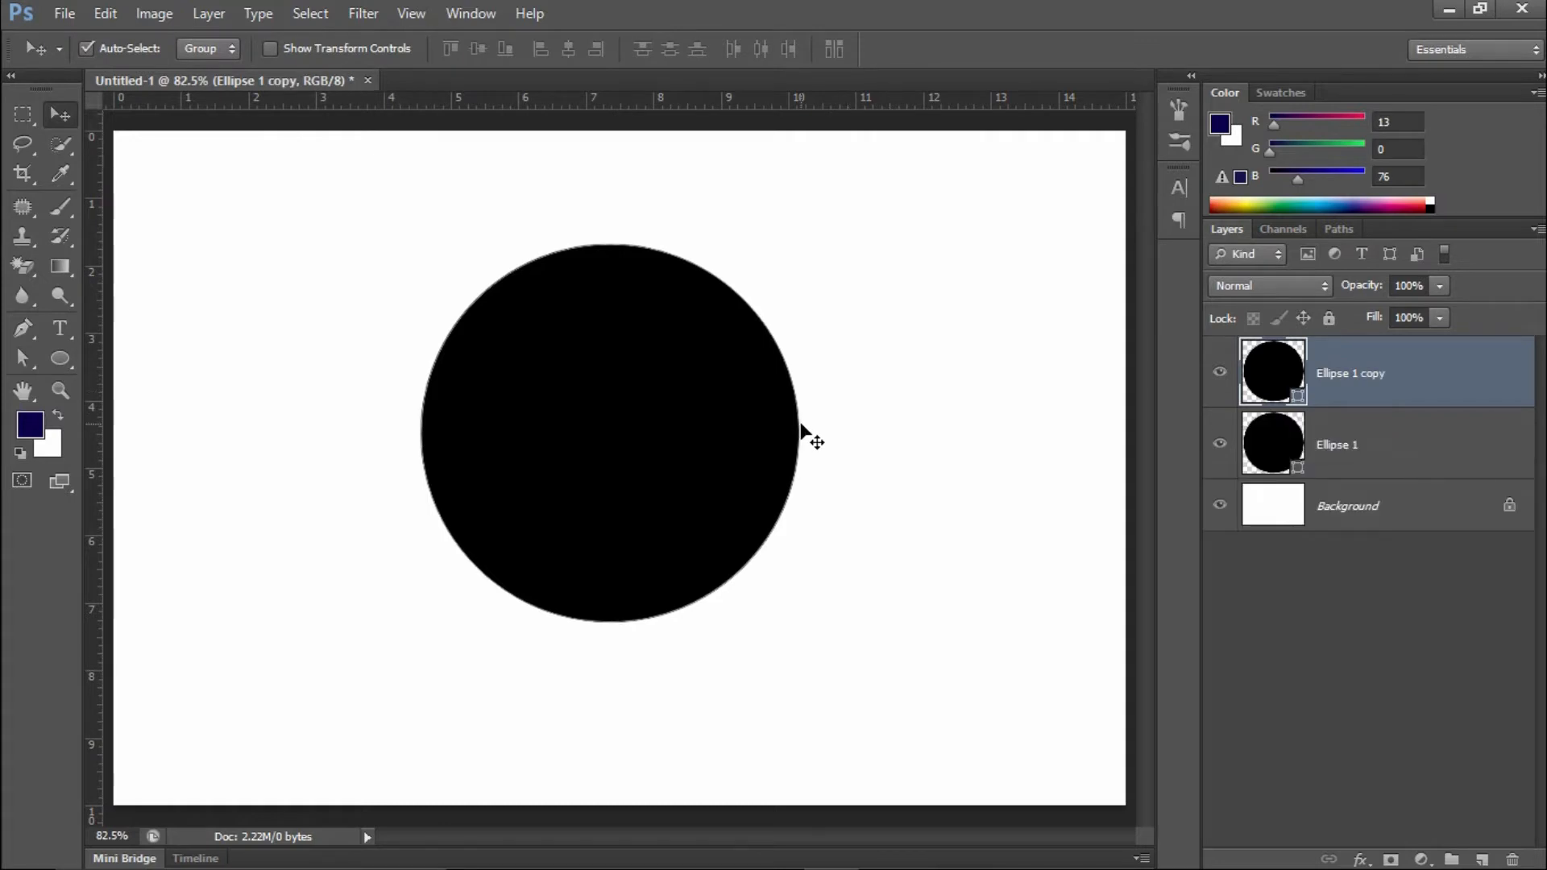
pyautogui.hotkey('ctrl', 't')
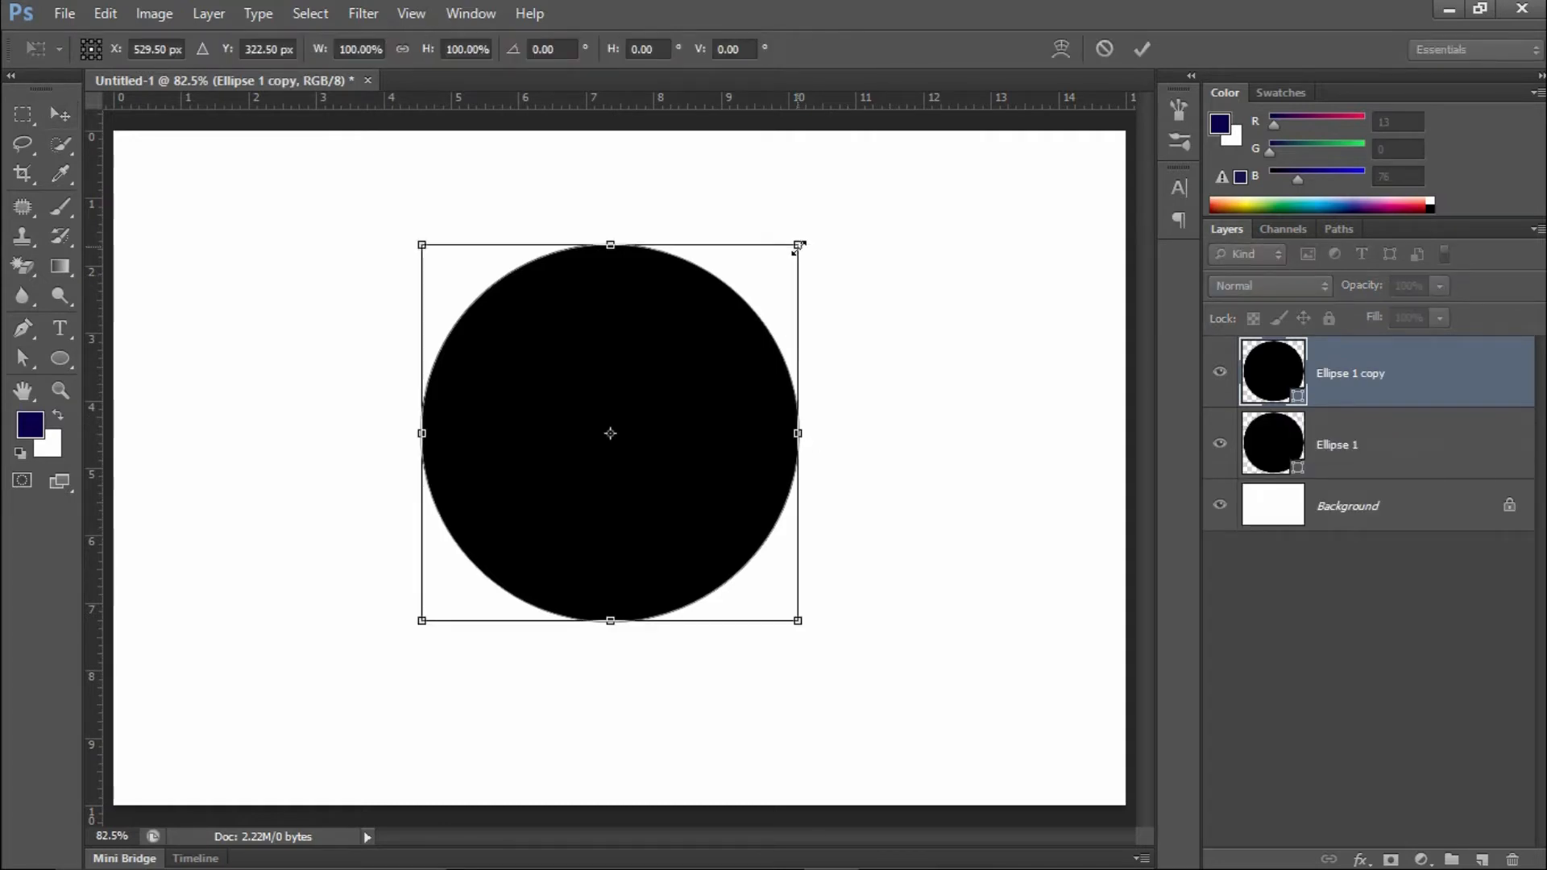
pyautogui.moveTo(798, 245); pyautogui.dragTo(778, 274)
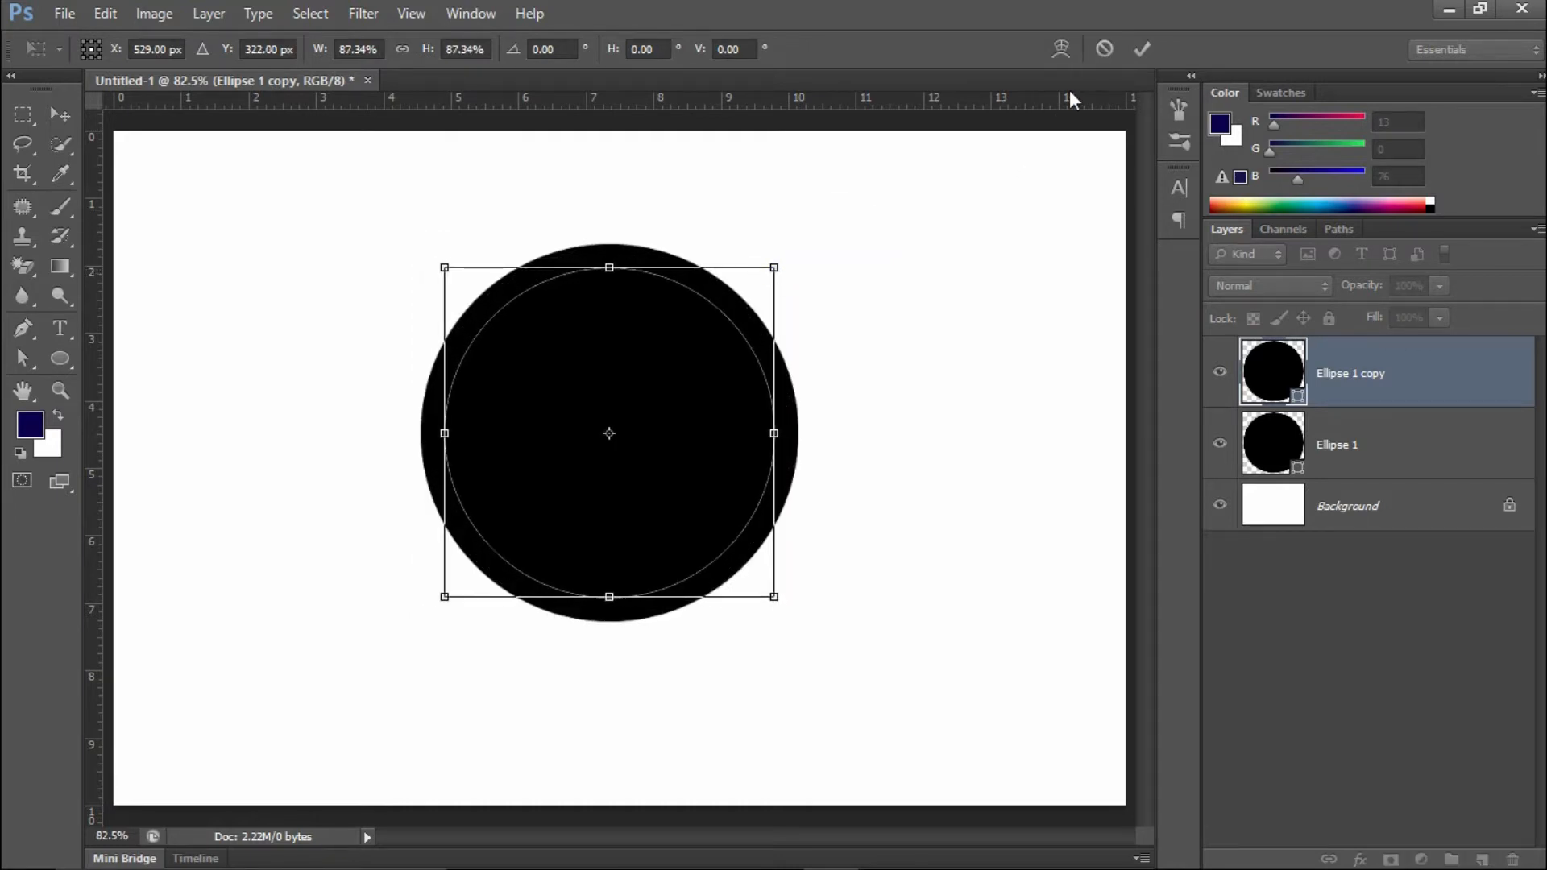
pyautogui.click(1139, 50)
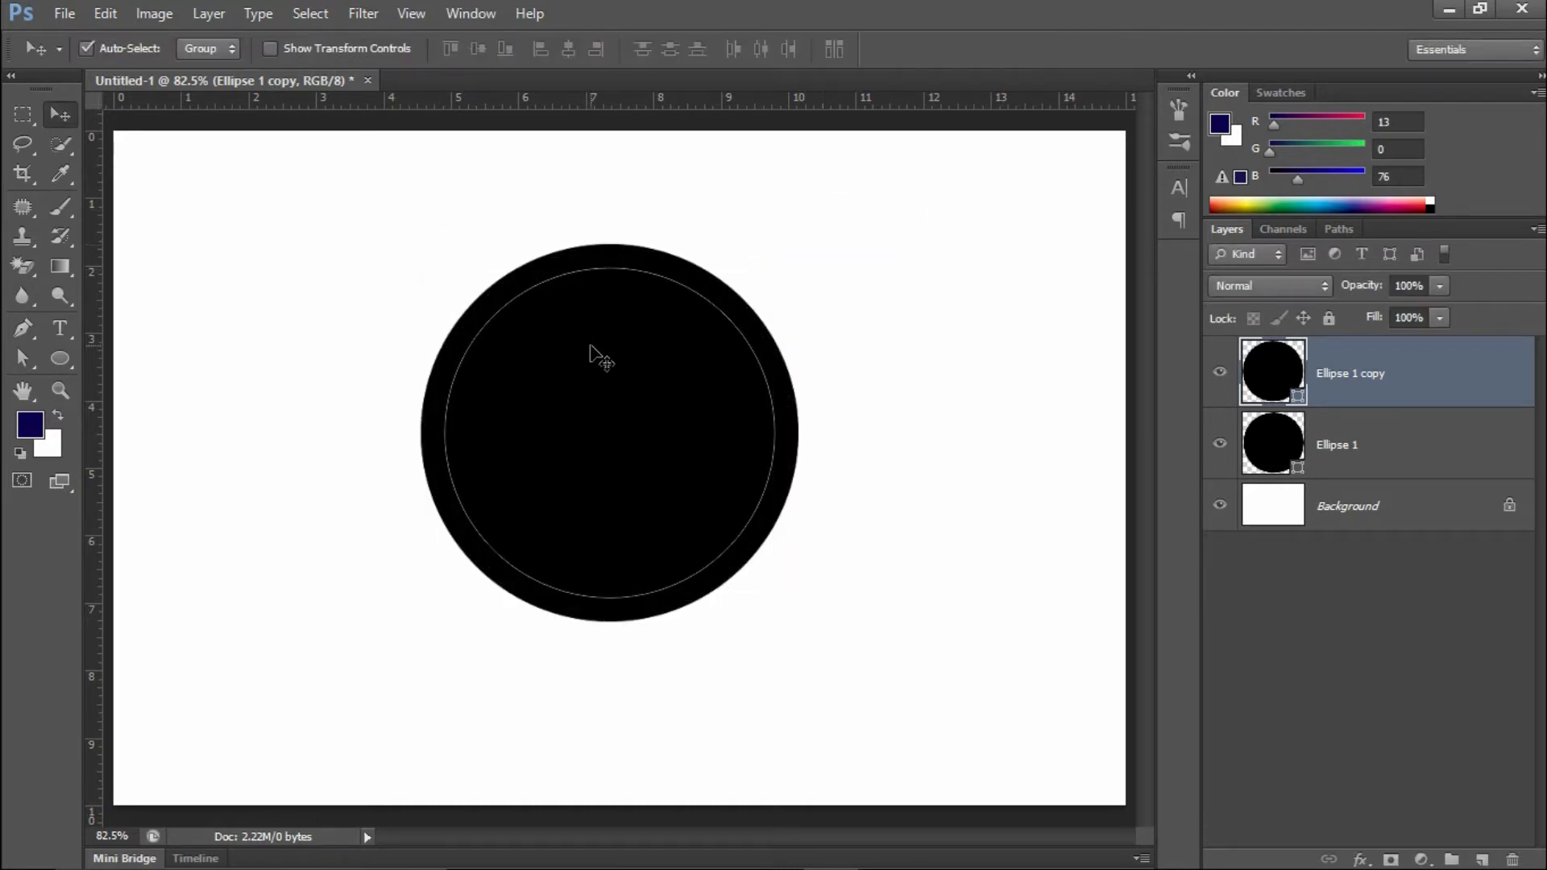
# - Change the smaller circle's fill colour to pinkish red
pyautogui.click(59, 358)
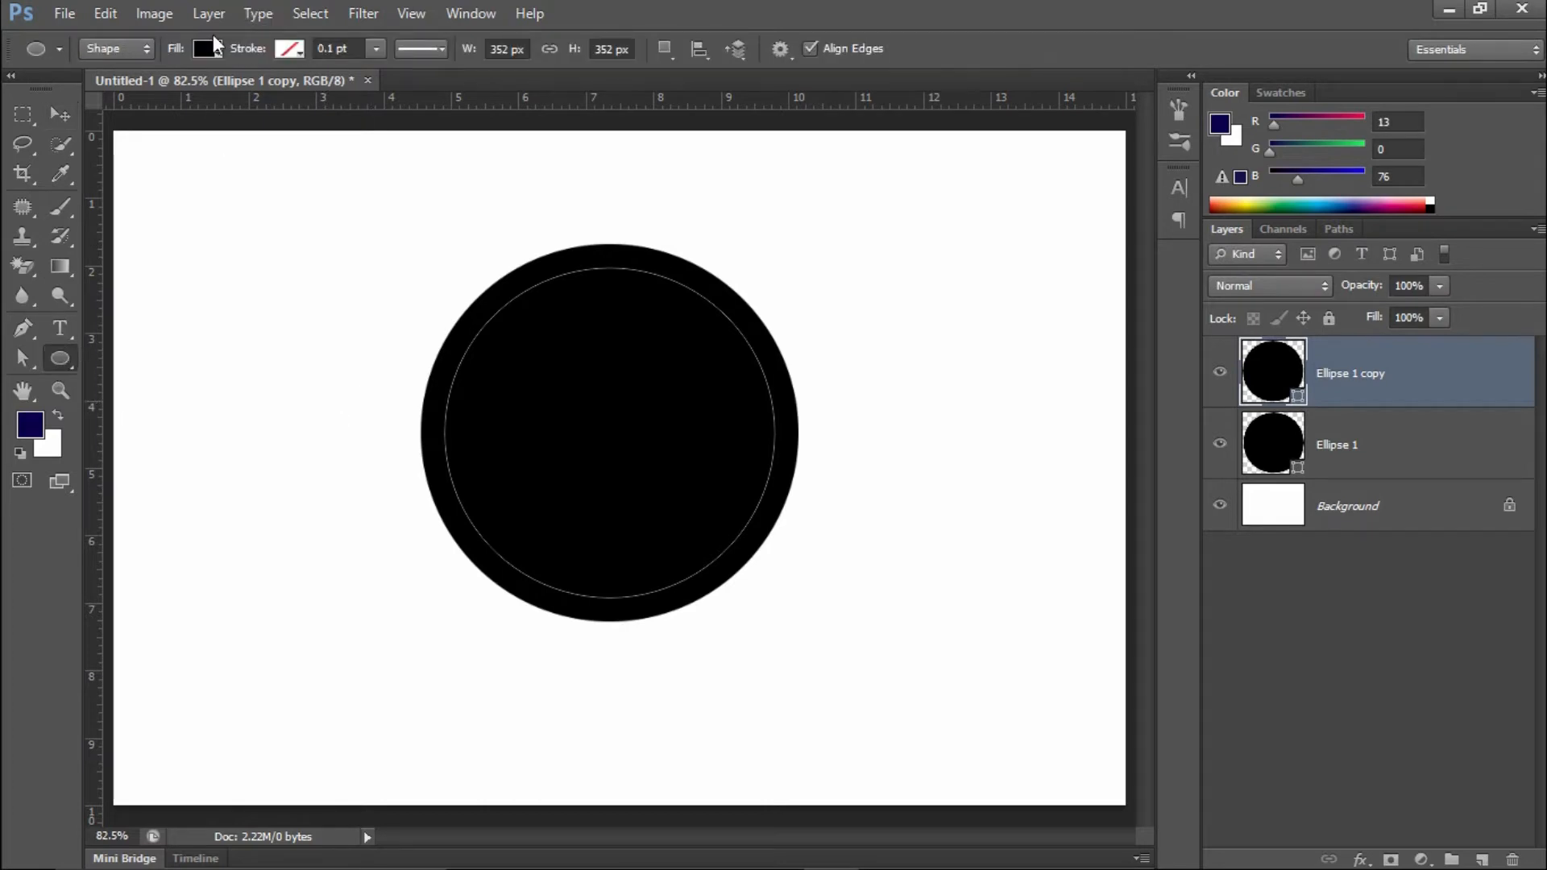
pyautogui.click(207, 50)
pyautogui.click(300, 220)
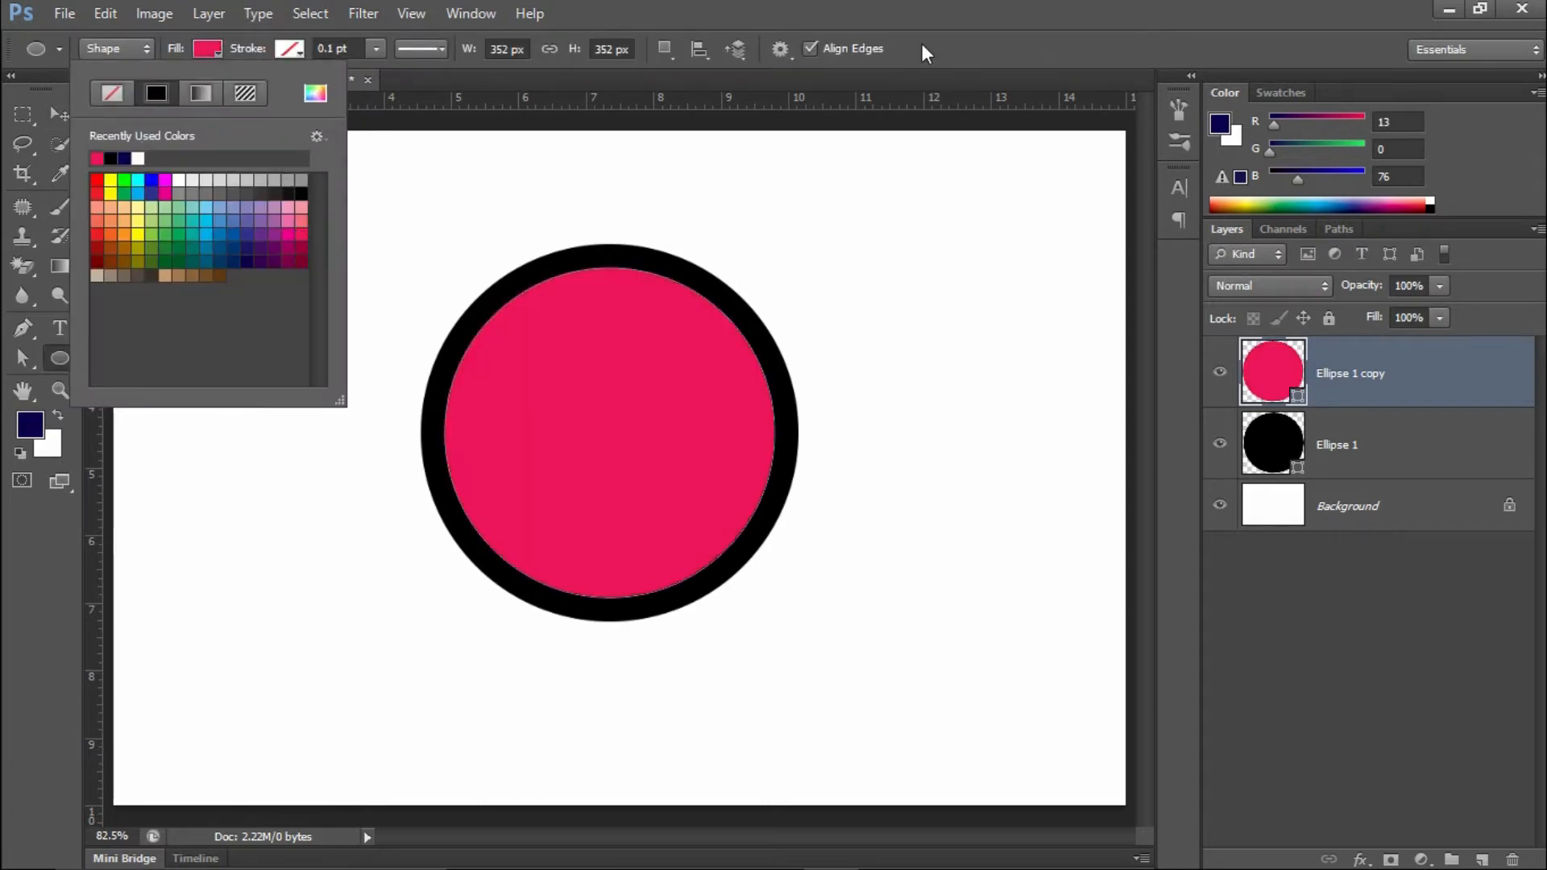
pyautogui.click(733, 184)
pyautogui.press('v')
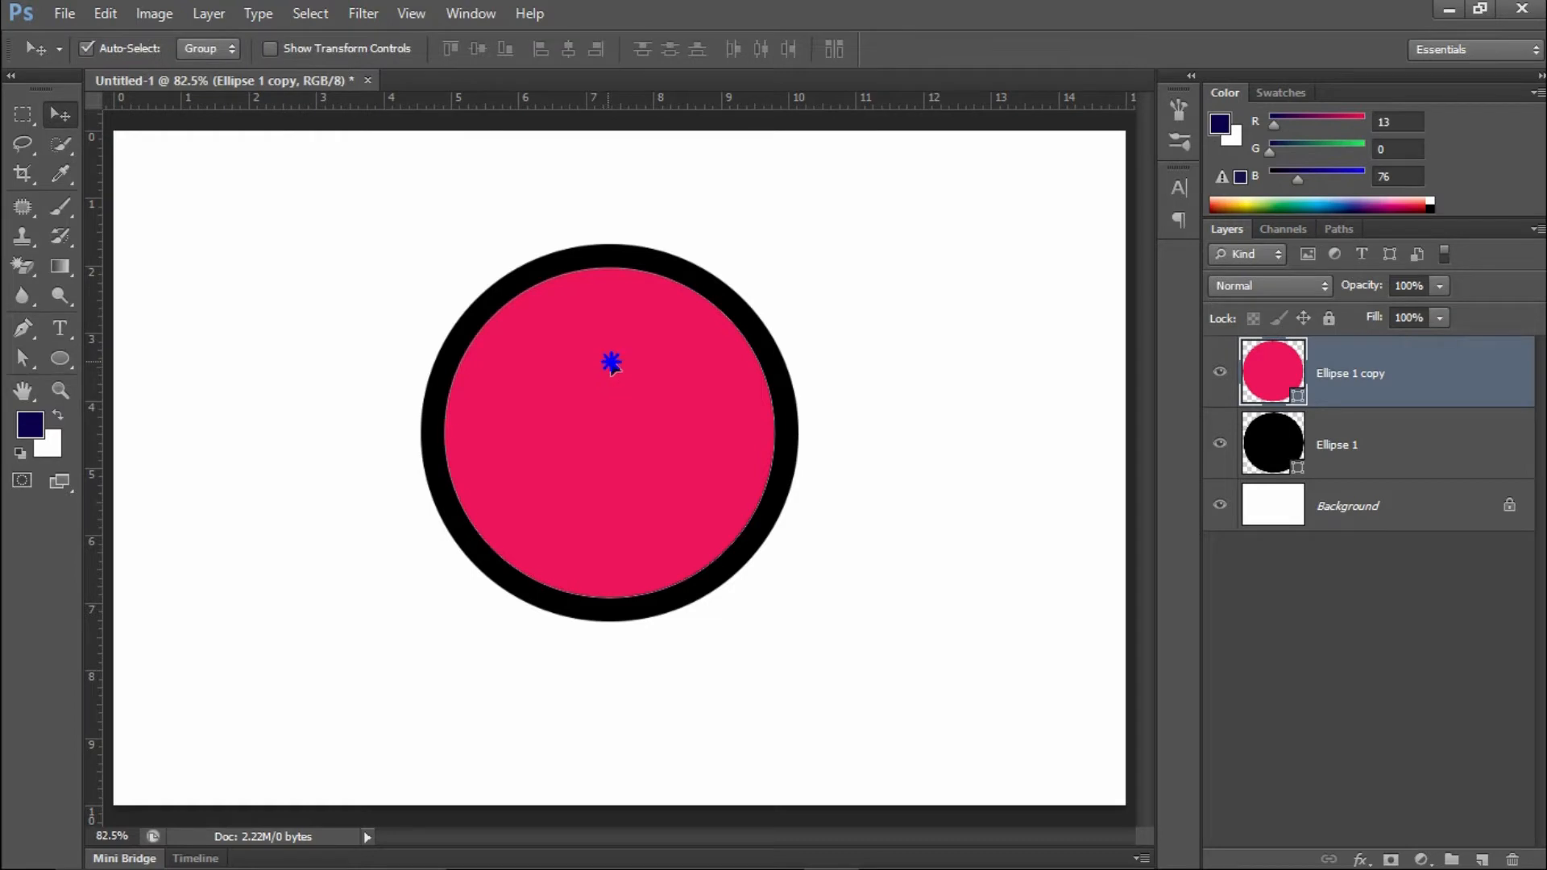
# - Enlarge the pink circle to about 105% and shift it right to X 549.50 px, leaving a black crescent on the left
pyautogui.moveTo(608, 359); pyautogui.dragTo(630, 360)
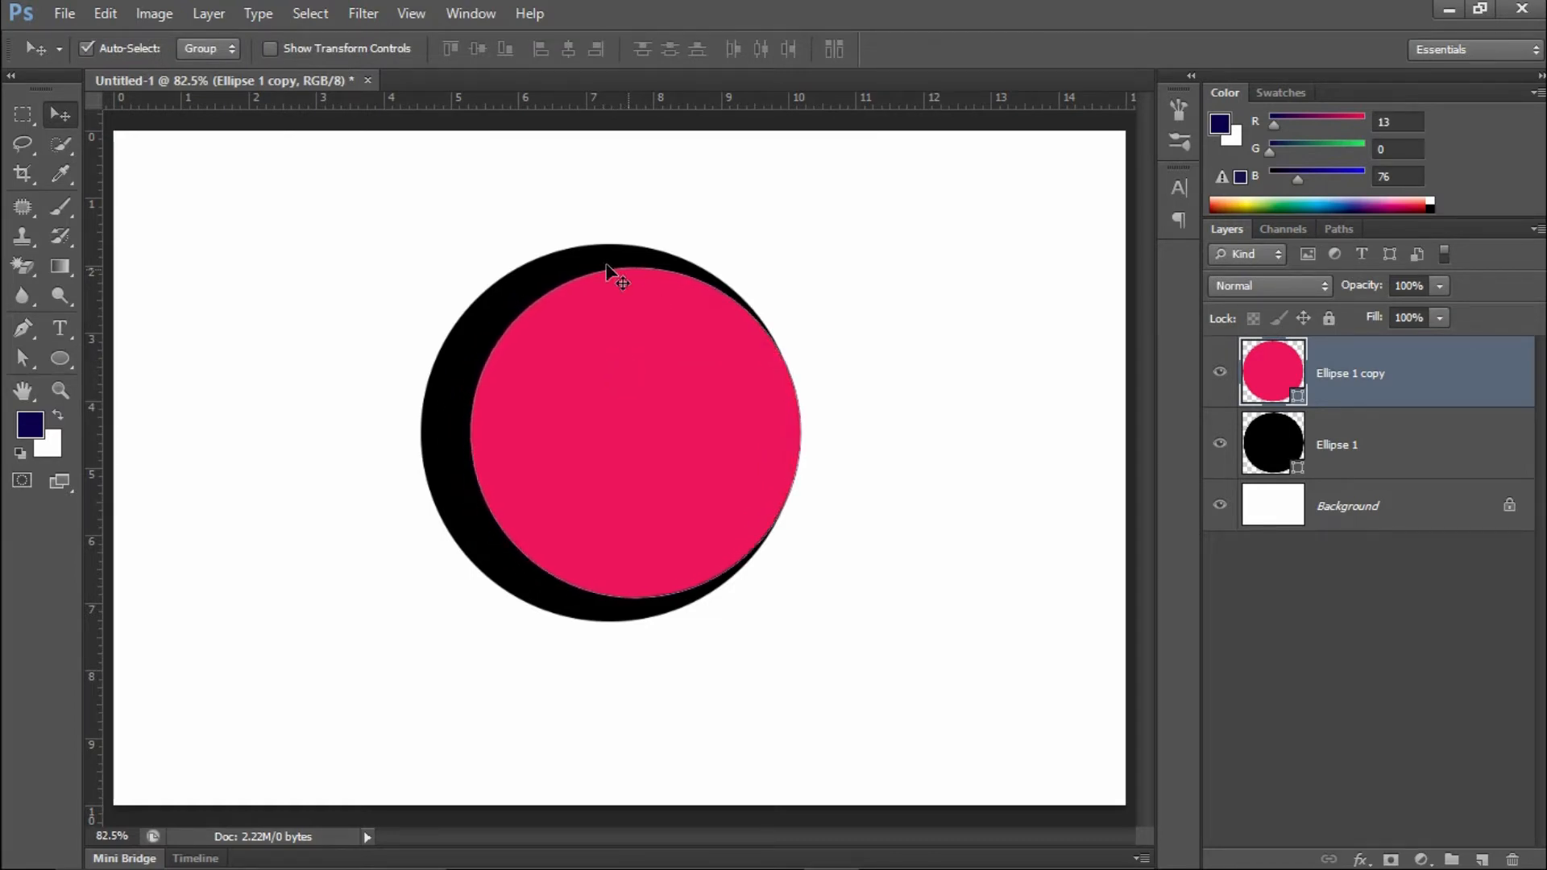
pyautogui.hotkey('ctrl', 't')
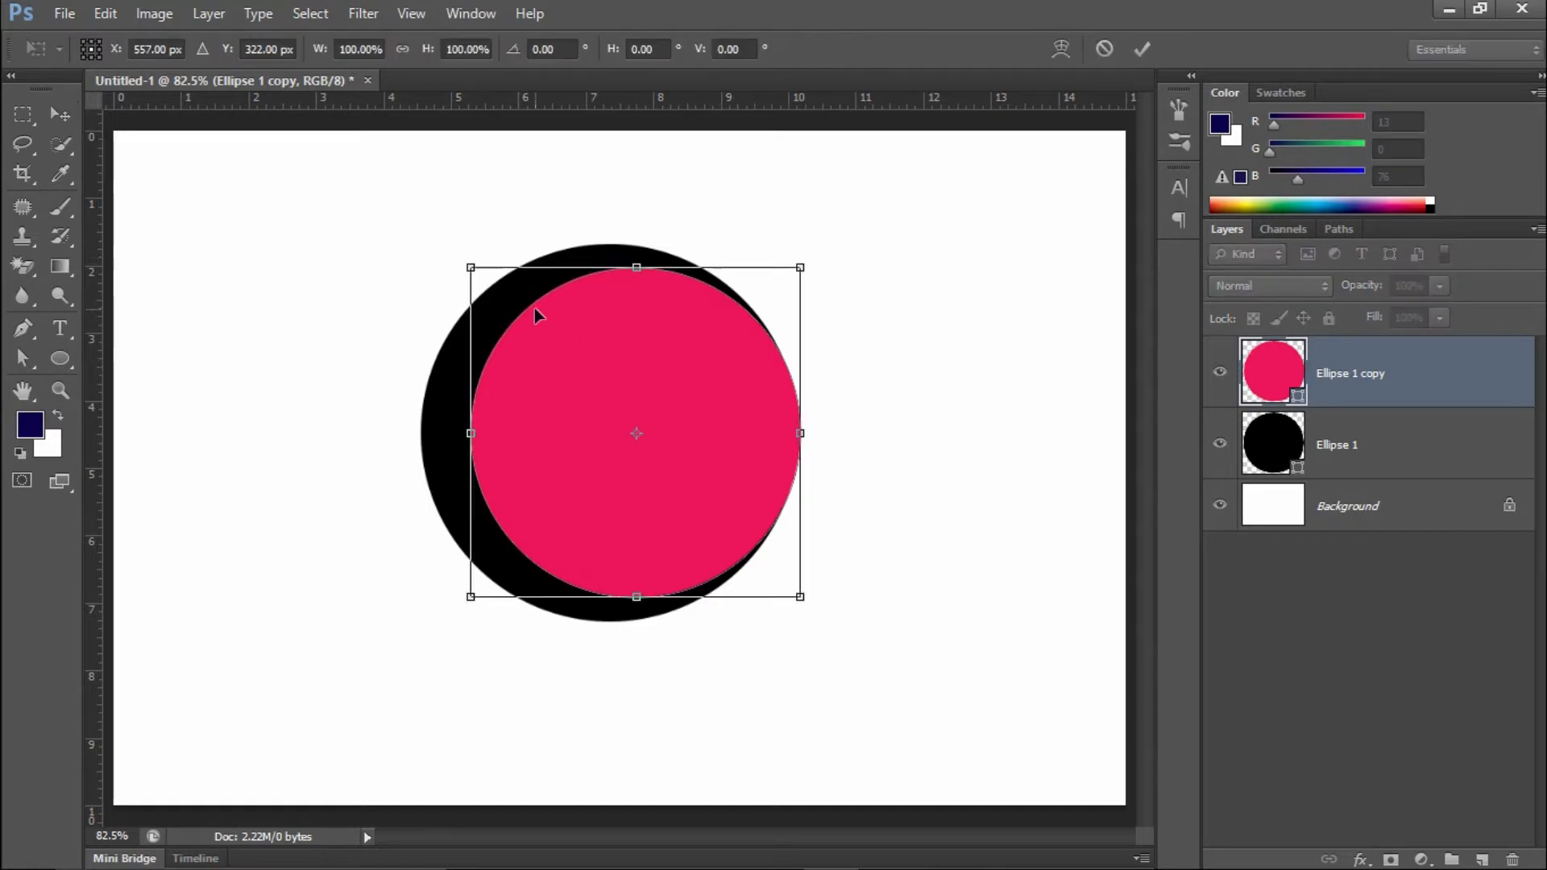
pyautogui.moveTo(461, 259); pyautogui.dragTo(458, 256)
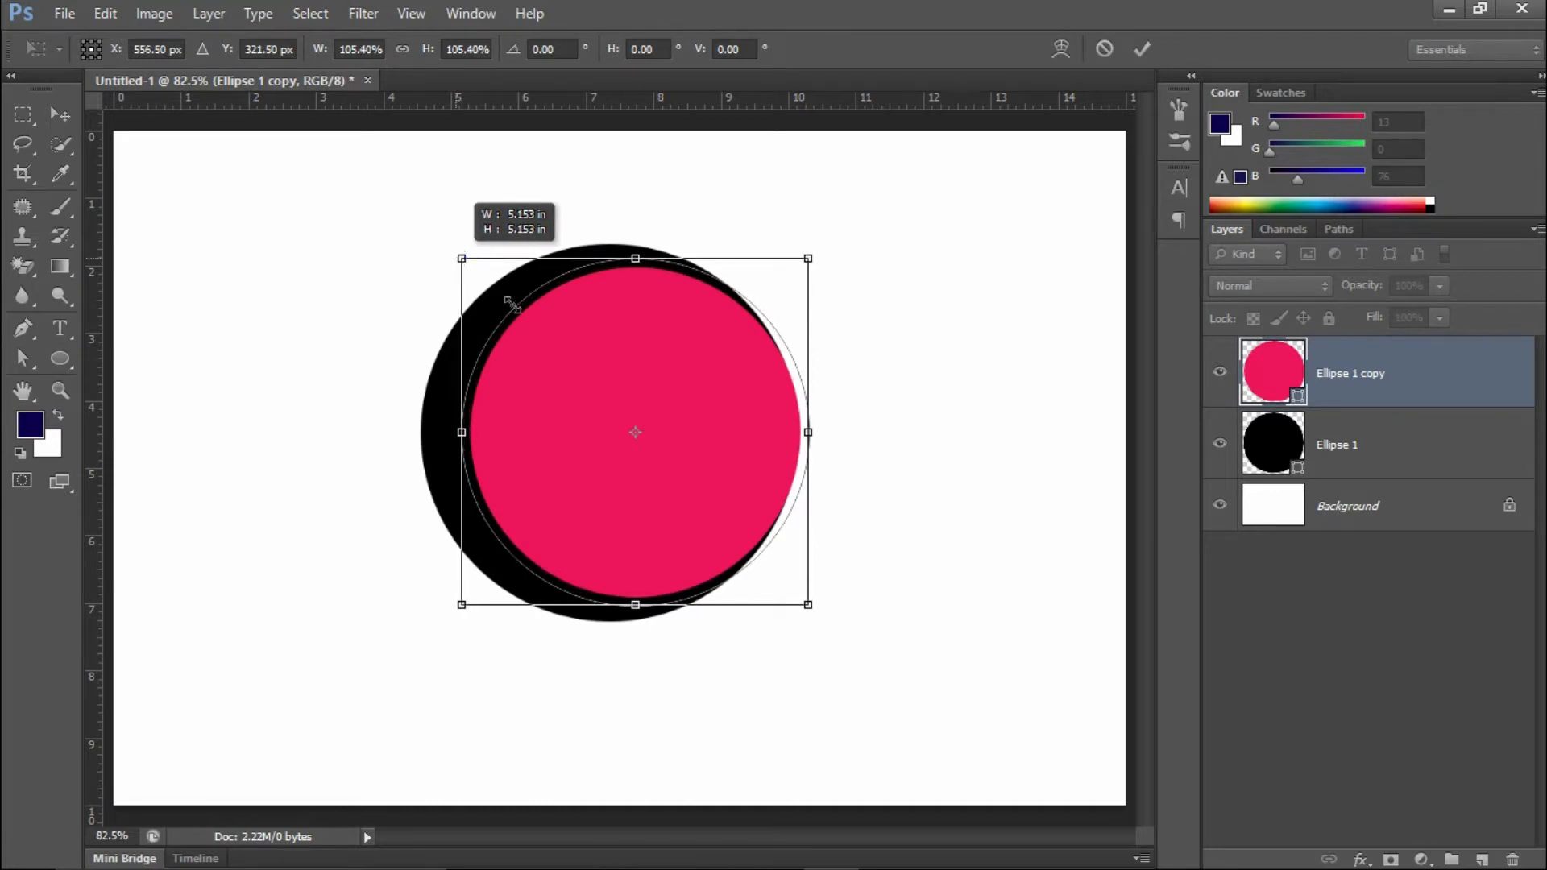
pyautogui.moveTo(641, 377); pyautogui.dragTo(627, 375)
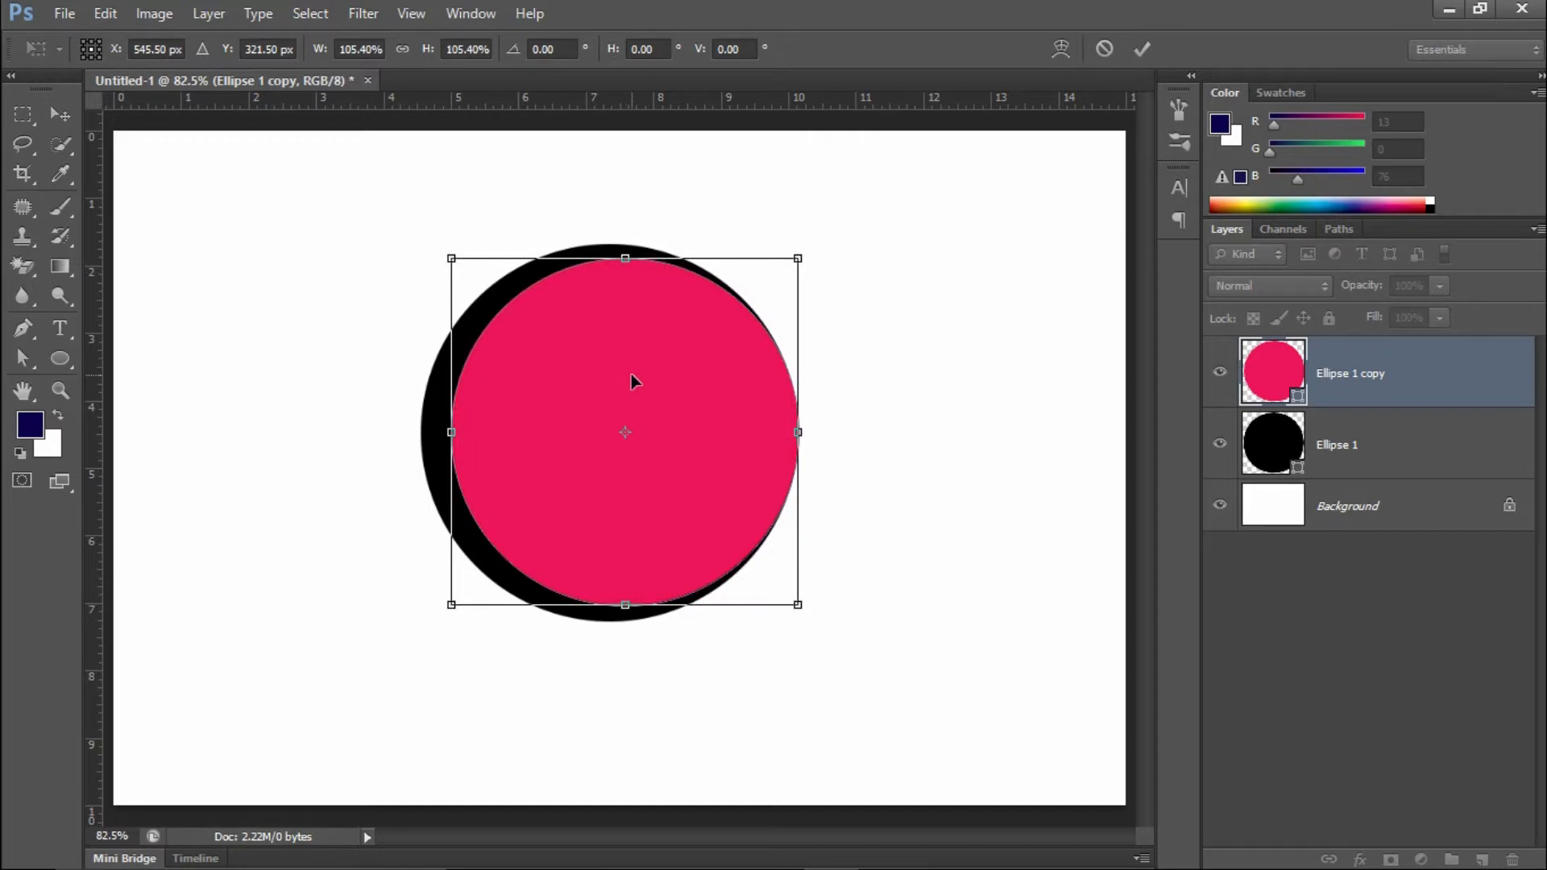
pyautogui.press('Right')
pyautogui.press('Right')
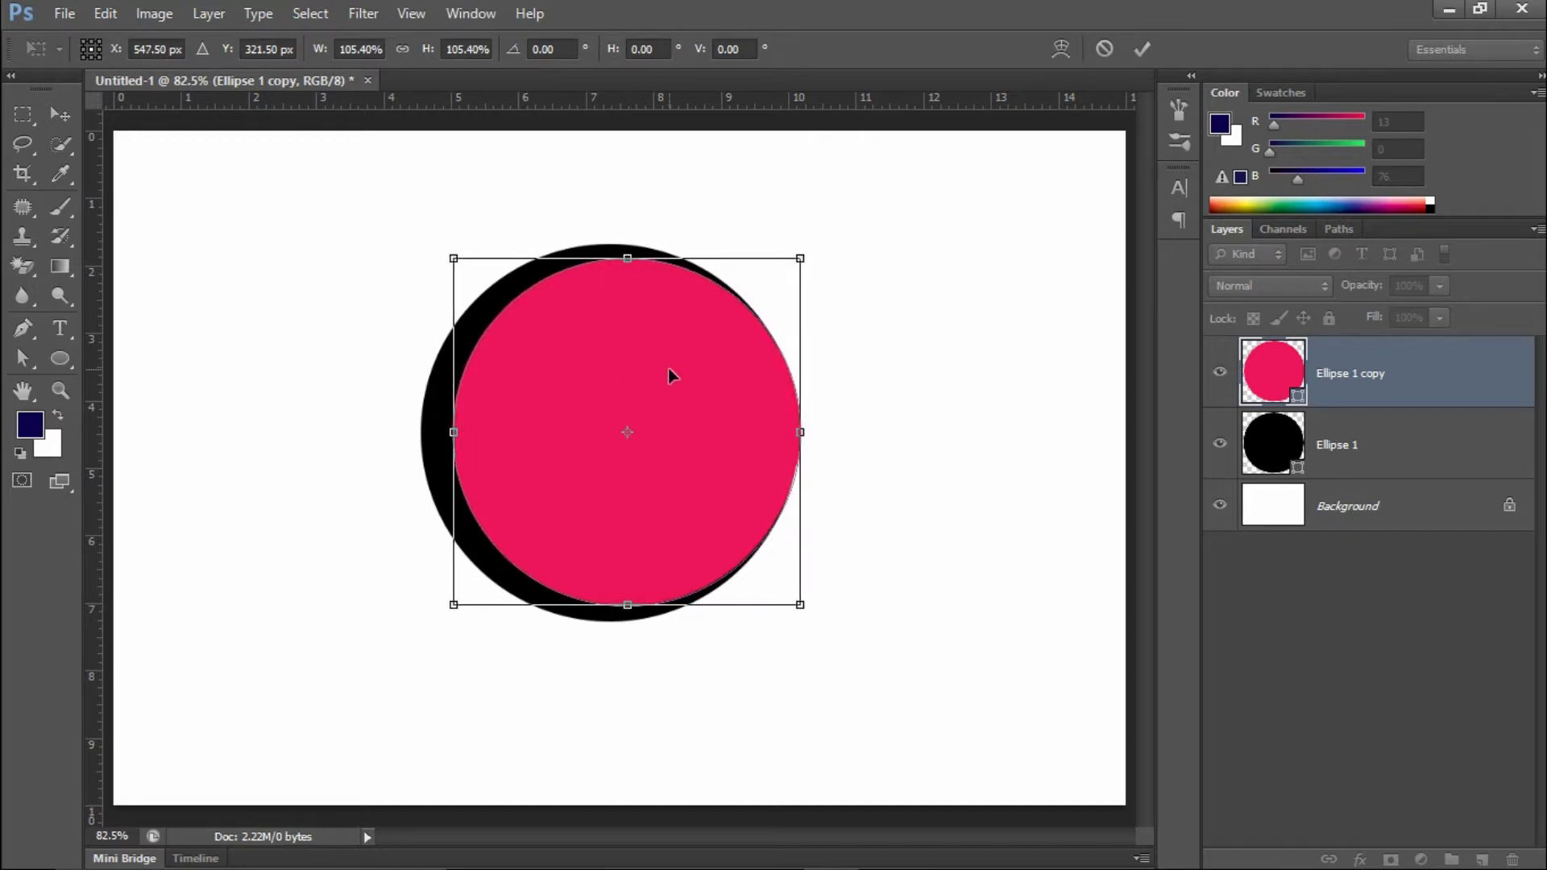
pyautogui.press('Right')
pyautogui.press('Right')
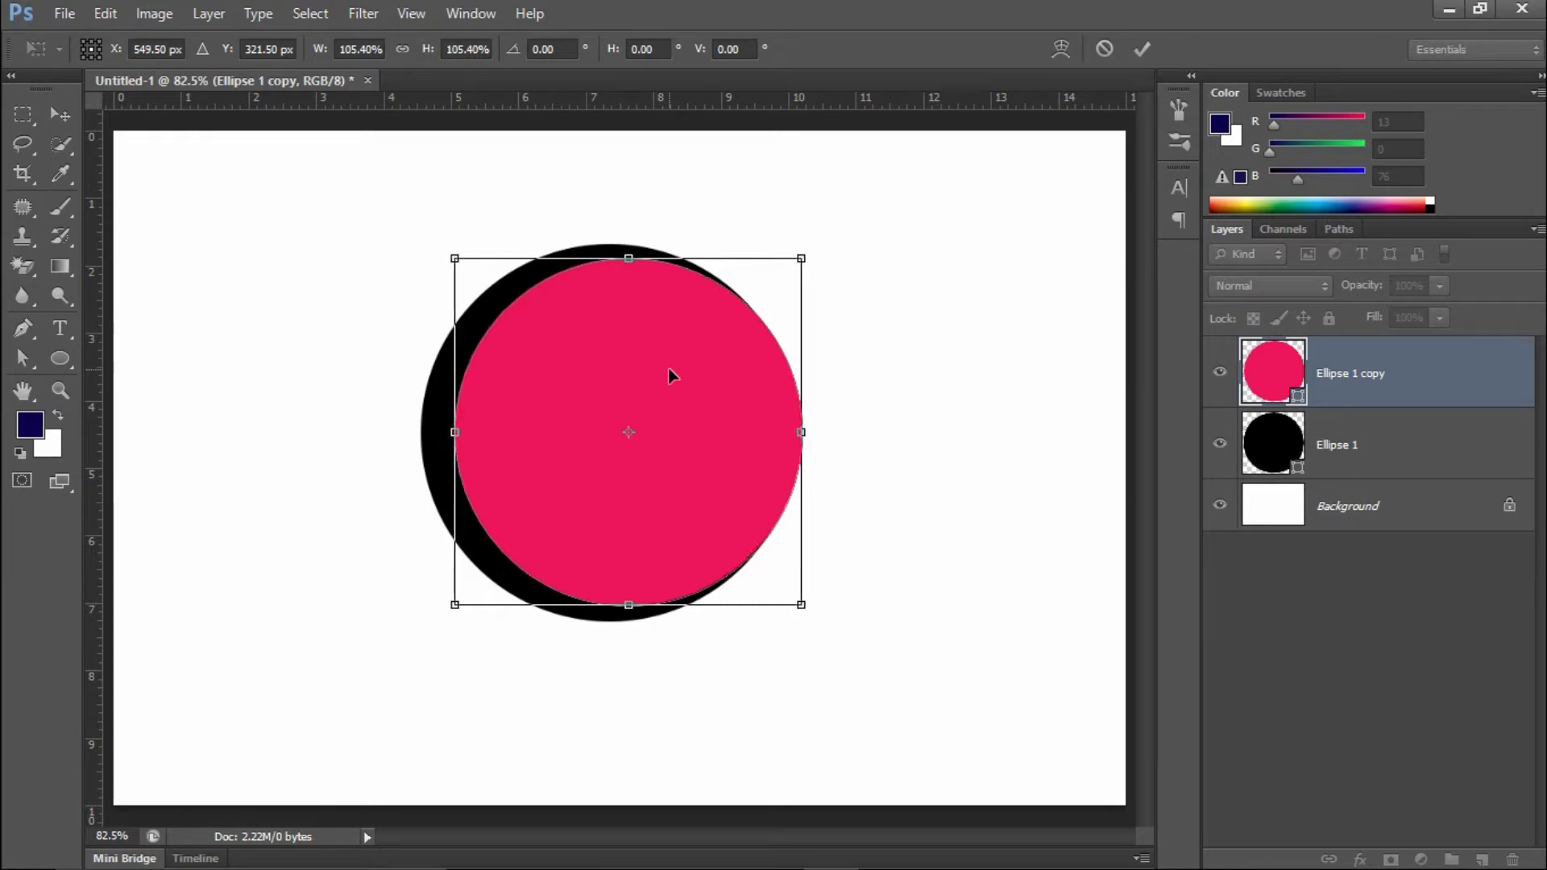
pyautogui.click(1142, 49)
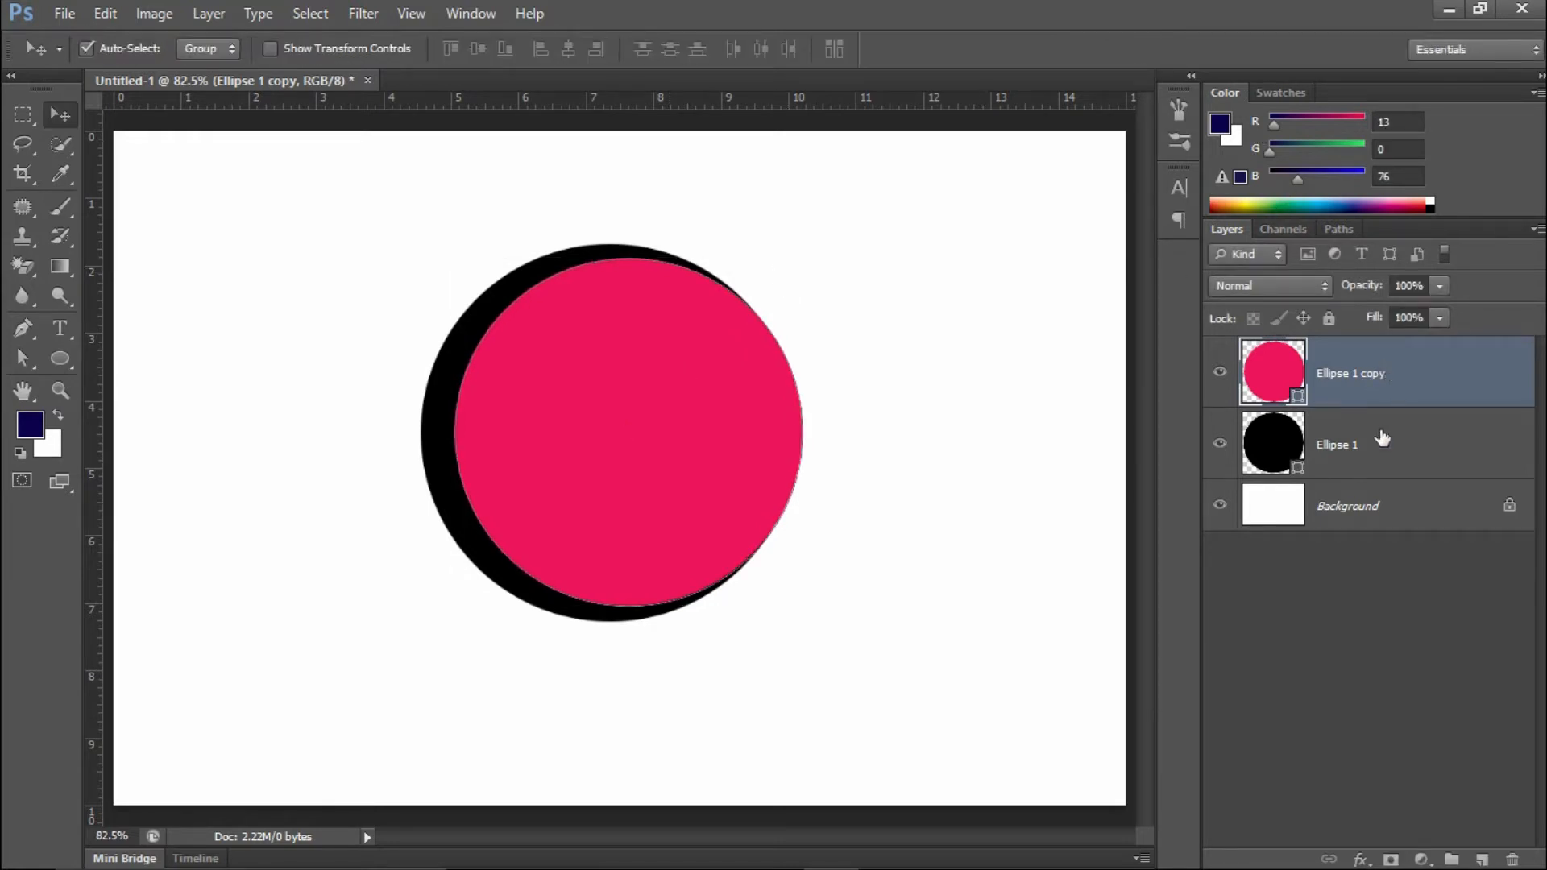
# - Combine the two circle layers with Subtract Front Shape to cut out a crescent, and deselect the shape
pyautogui.keyDown('shift'); pyautogui.click(1428, 451); pyautogui.keyUp('shift')
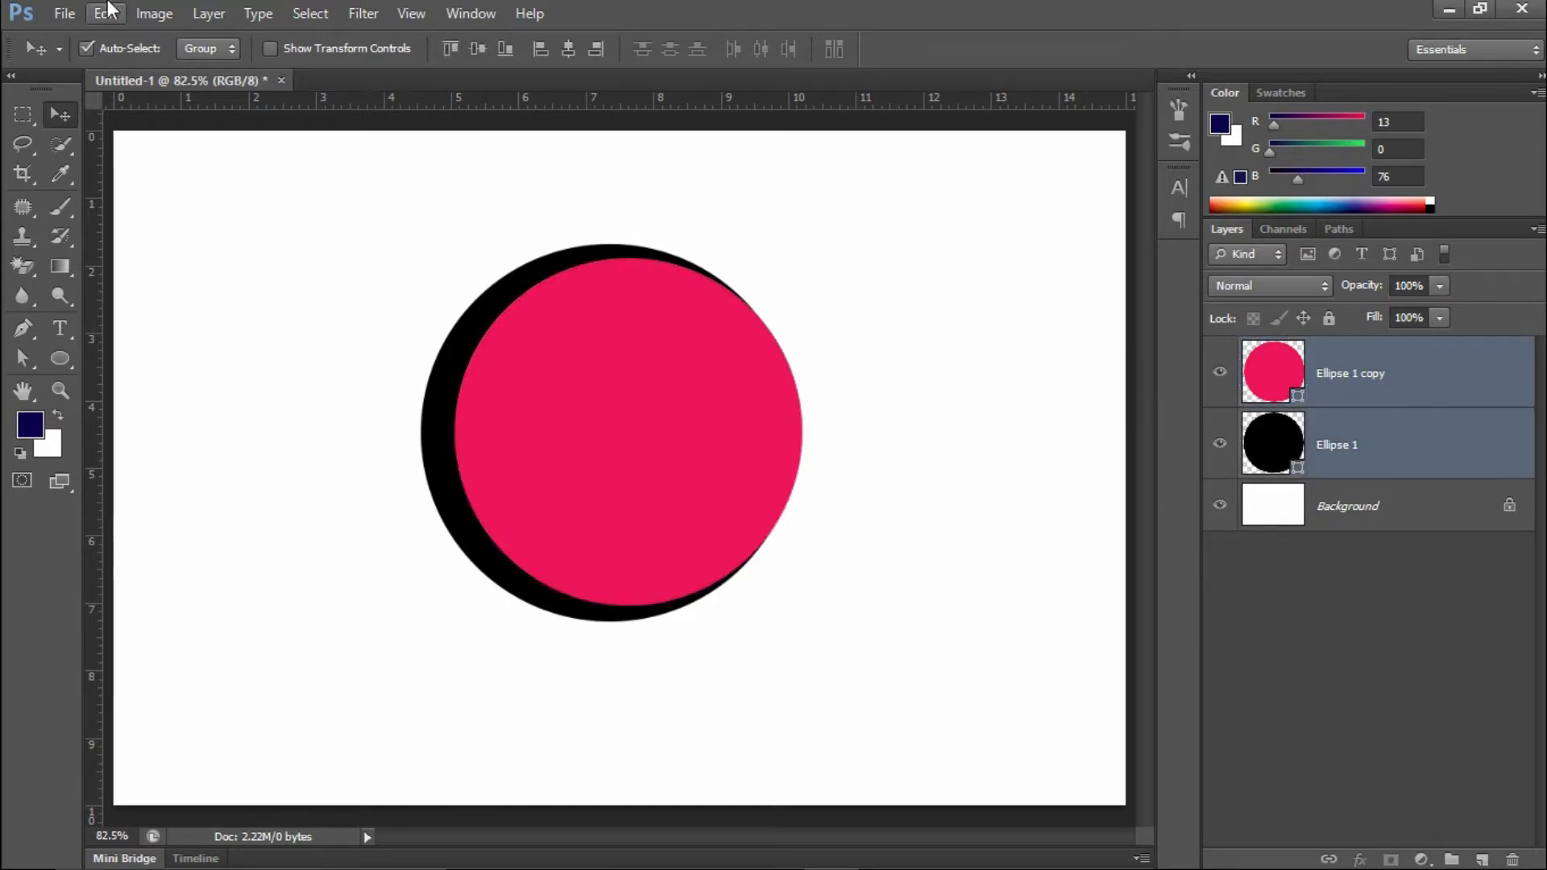
pyautogui.click(211, 15)
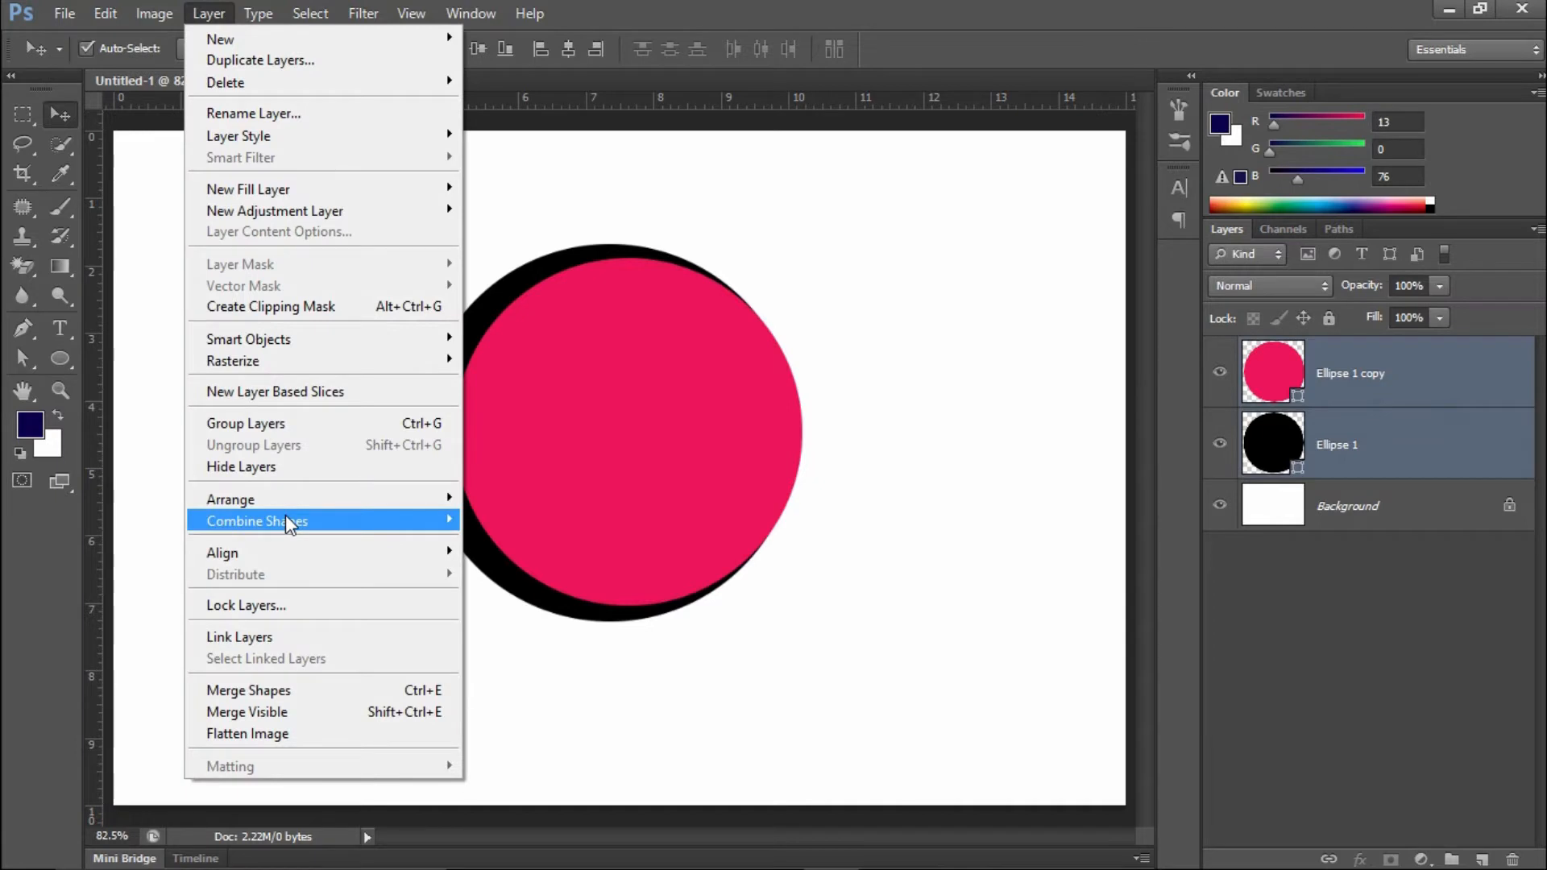
pyautogui.moveTo(394, 532)
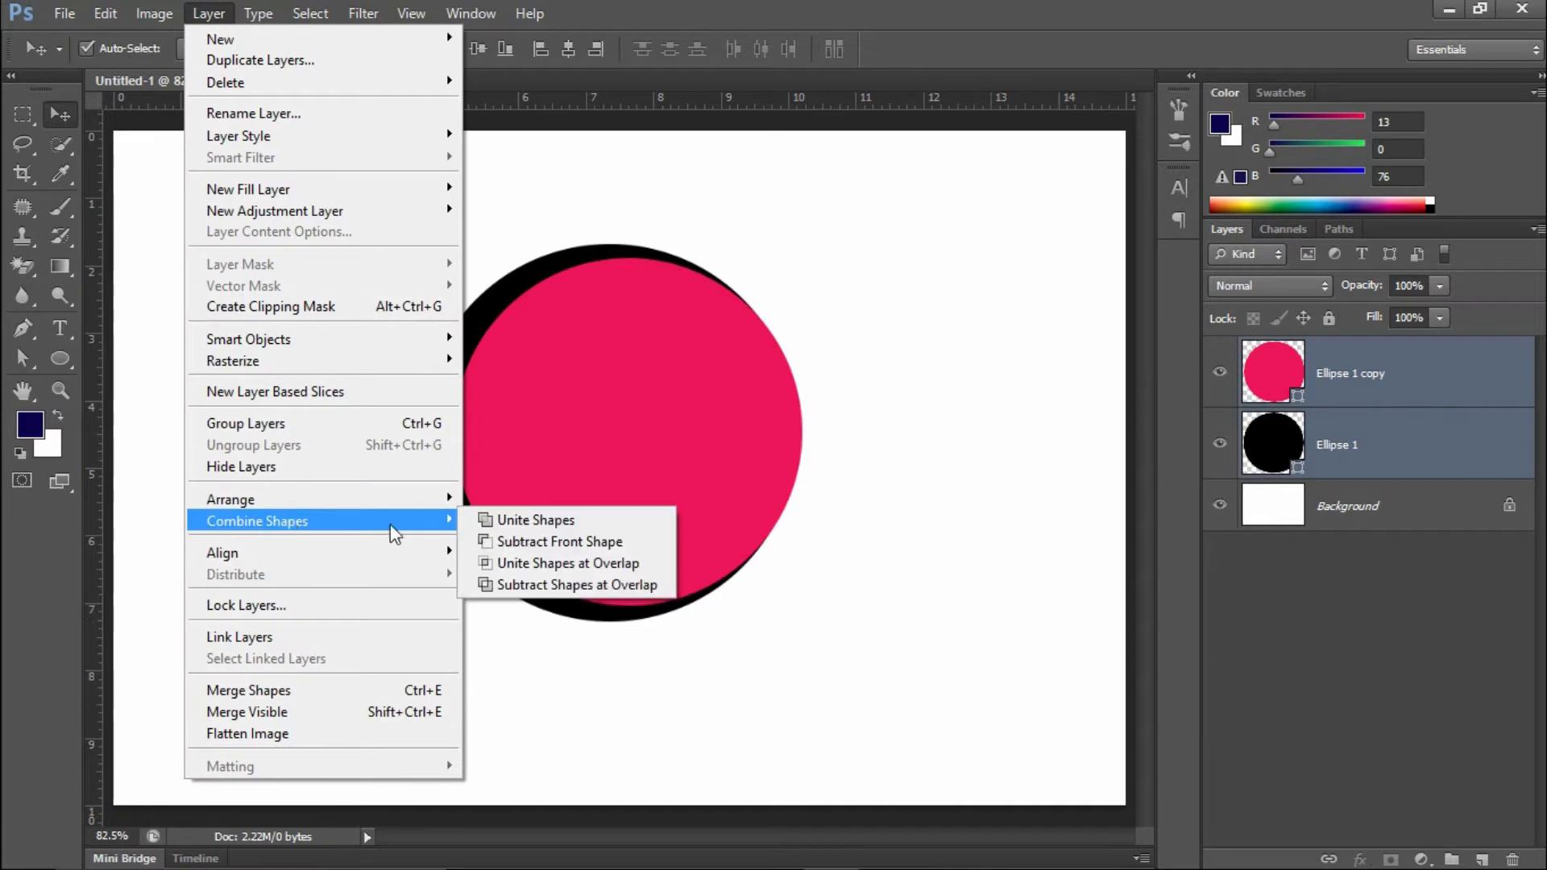
pyautogui.click(598, 542)
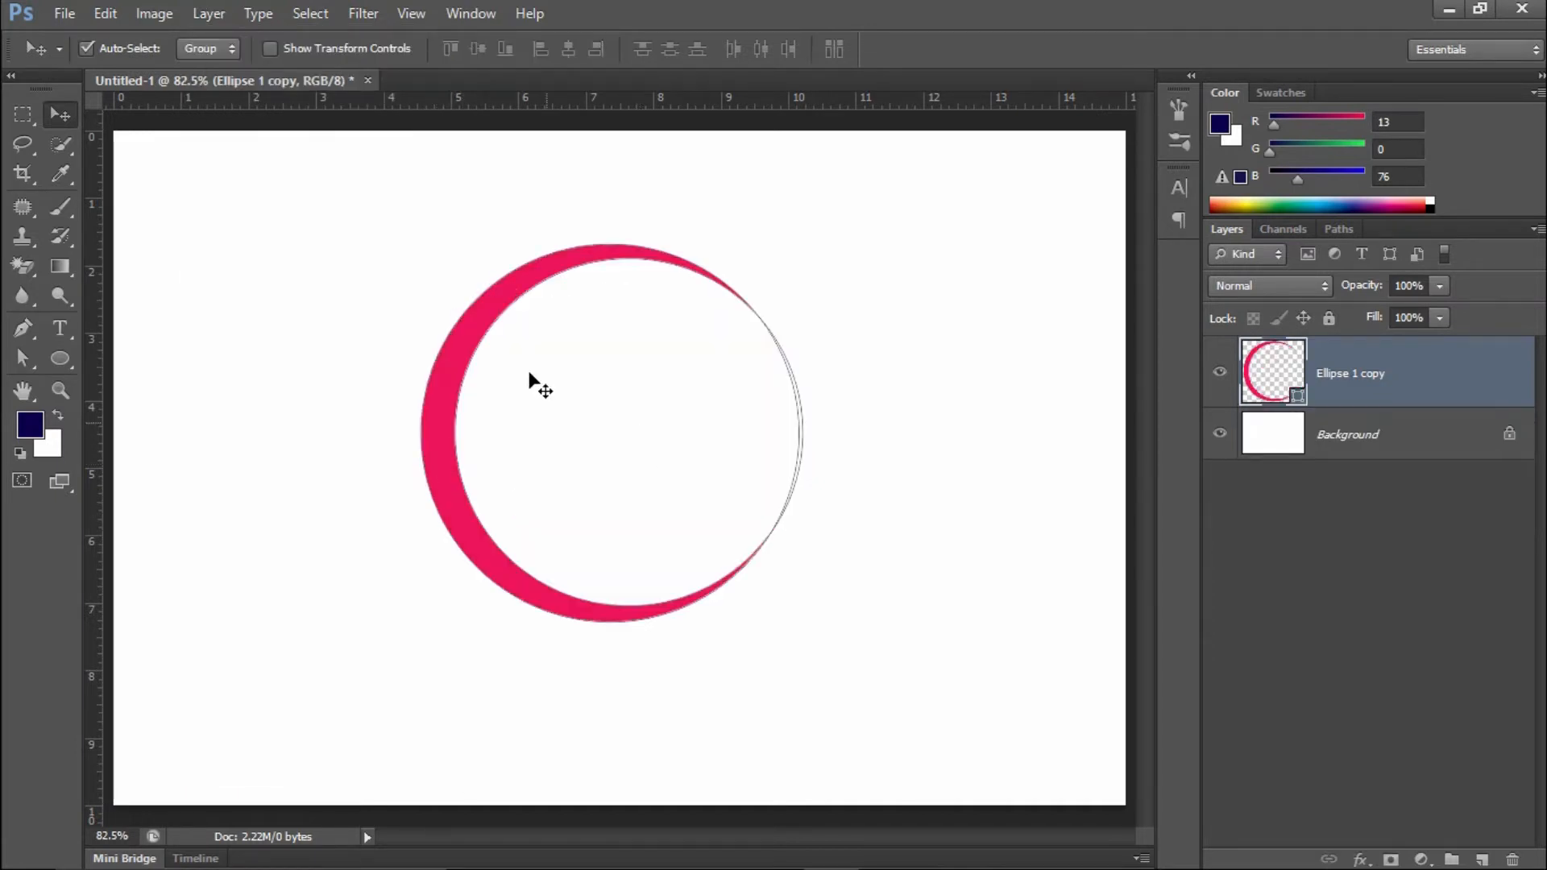
pyautogui.click(908, 318)
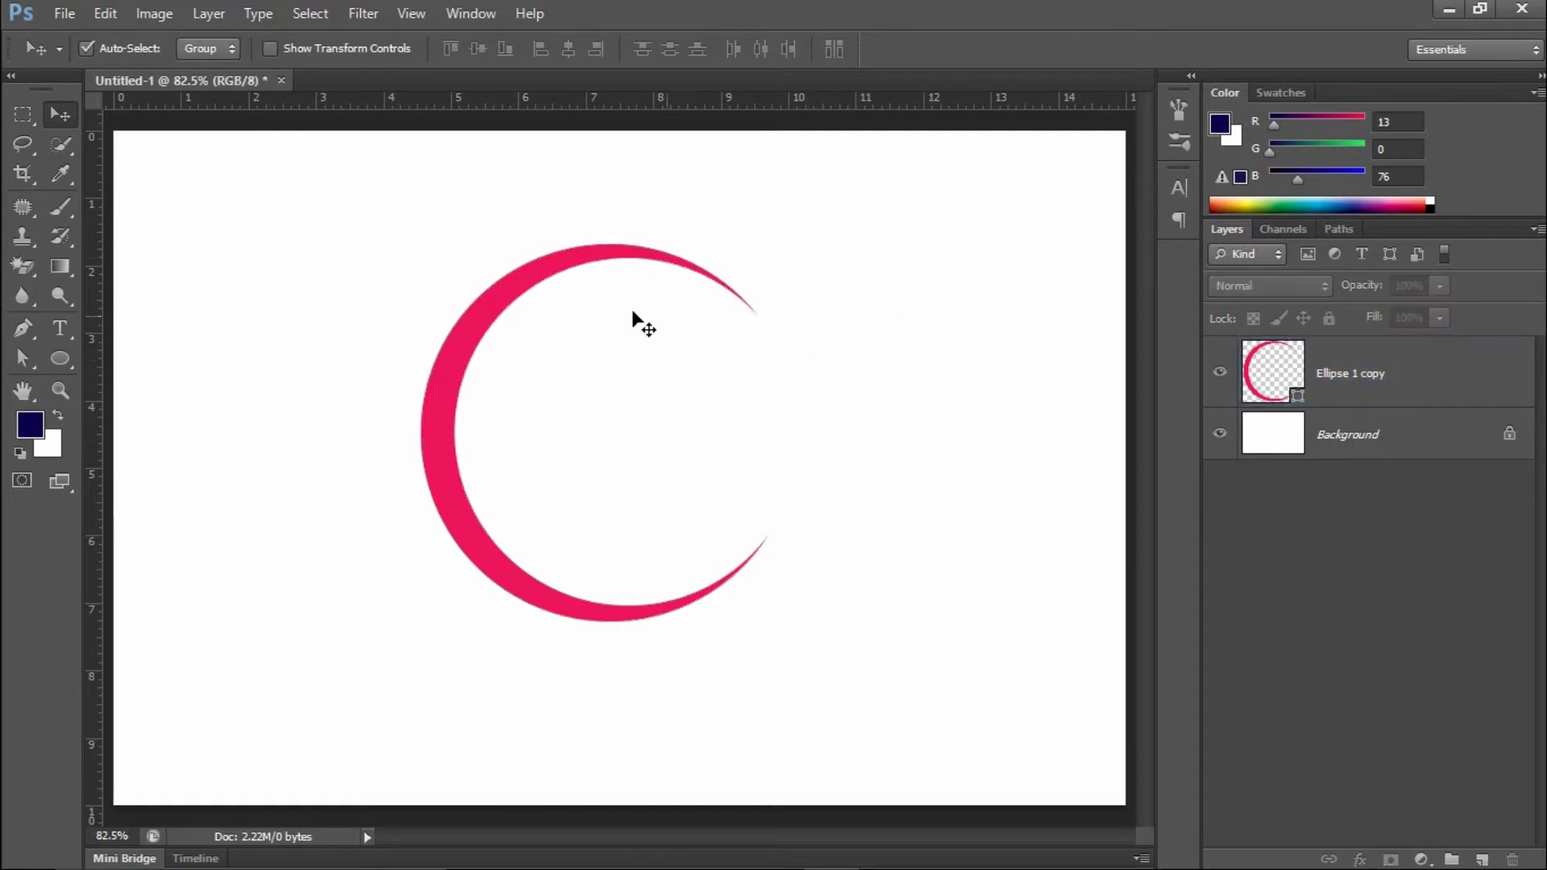
# - Duplicate the crescent layer and flip the copy horizontally
pyautogui.click(1354, 377)
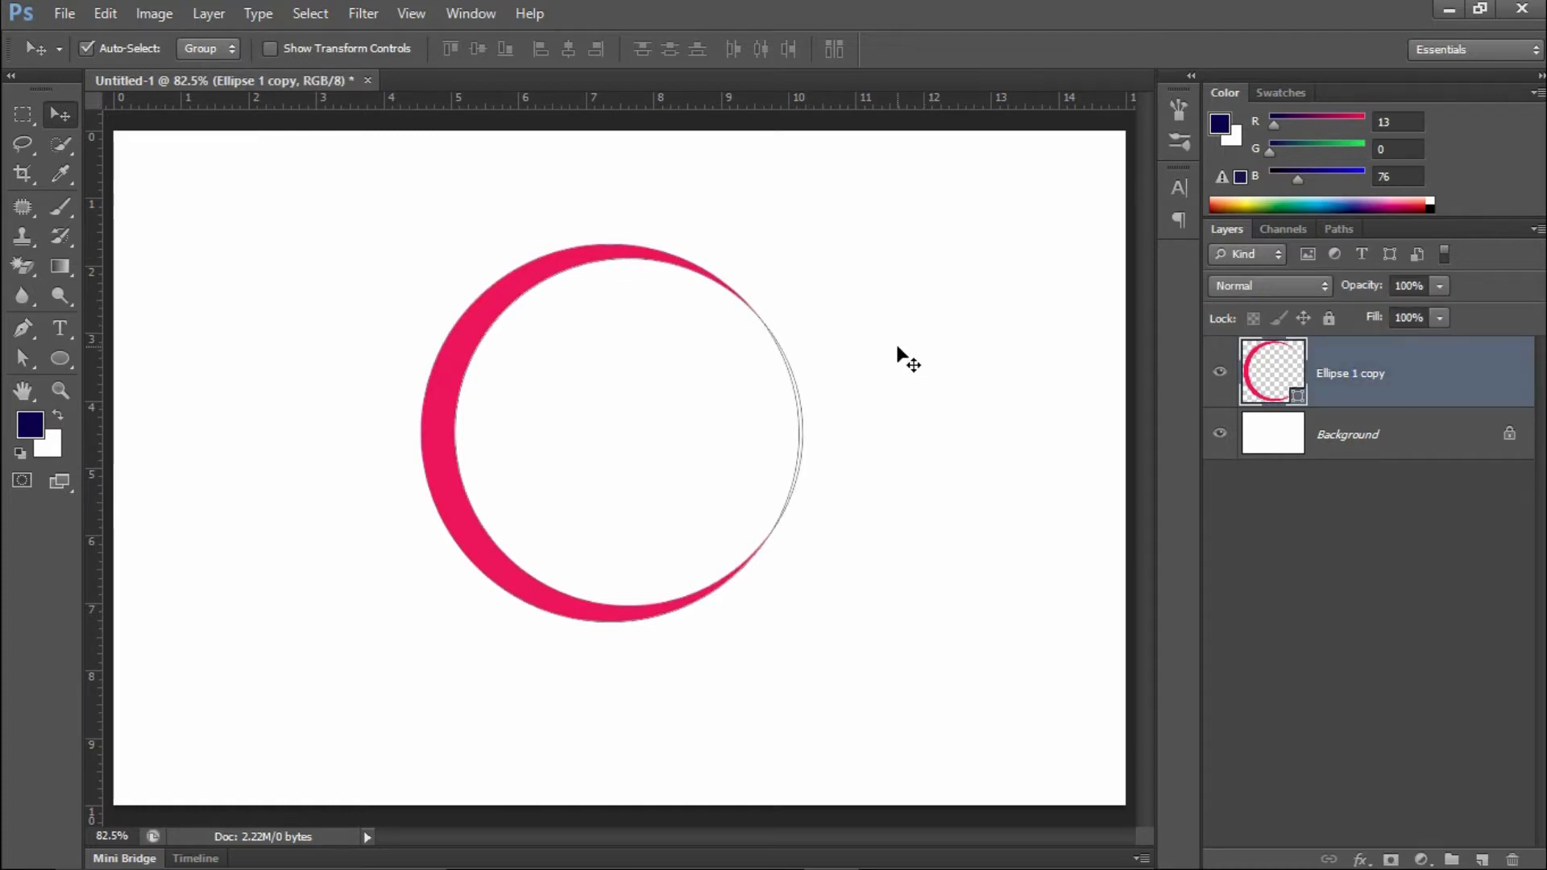
pyautogui.hotkey('ctrl', 'j')
pyautogui.hotkey('ctrl', 't')
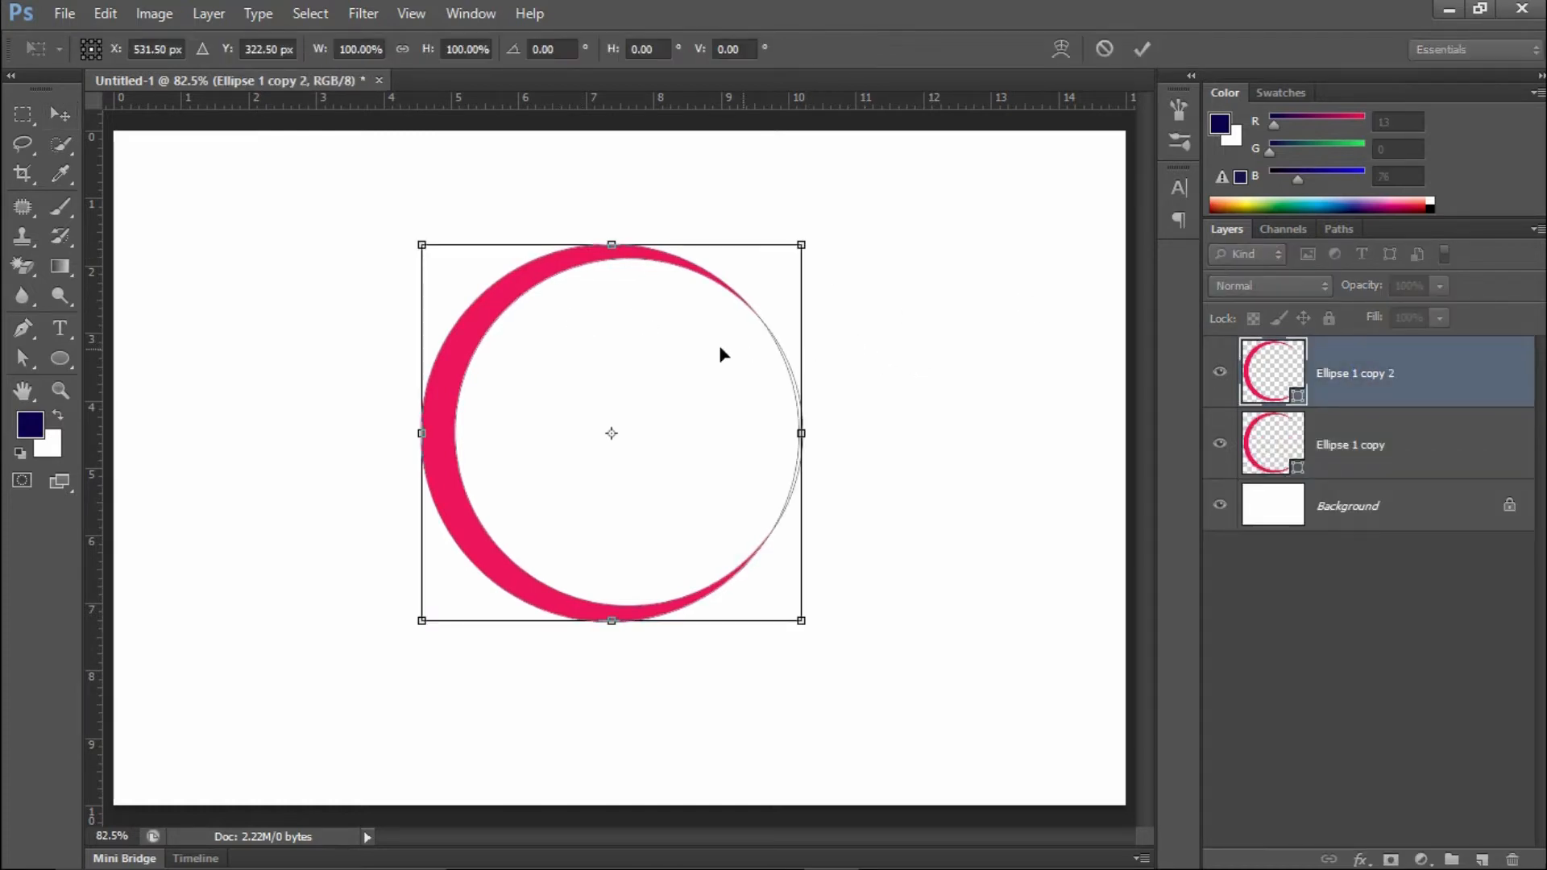
pyautogui.rightClick(690, 328)
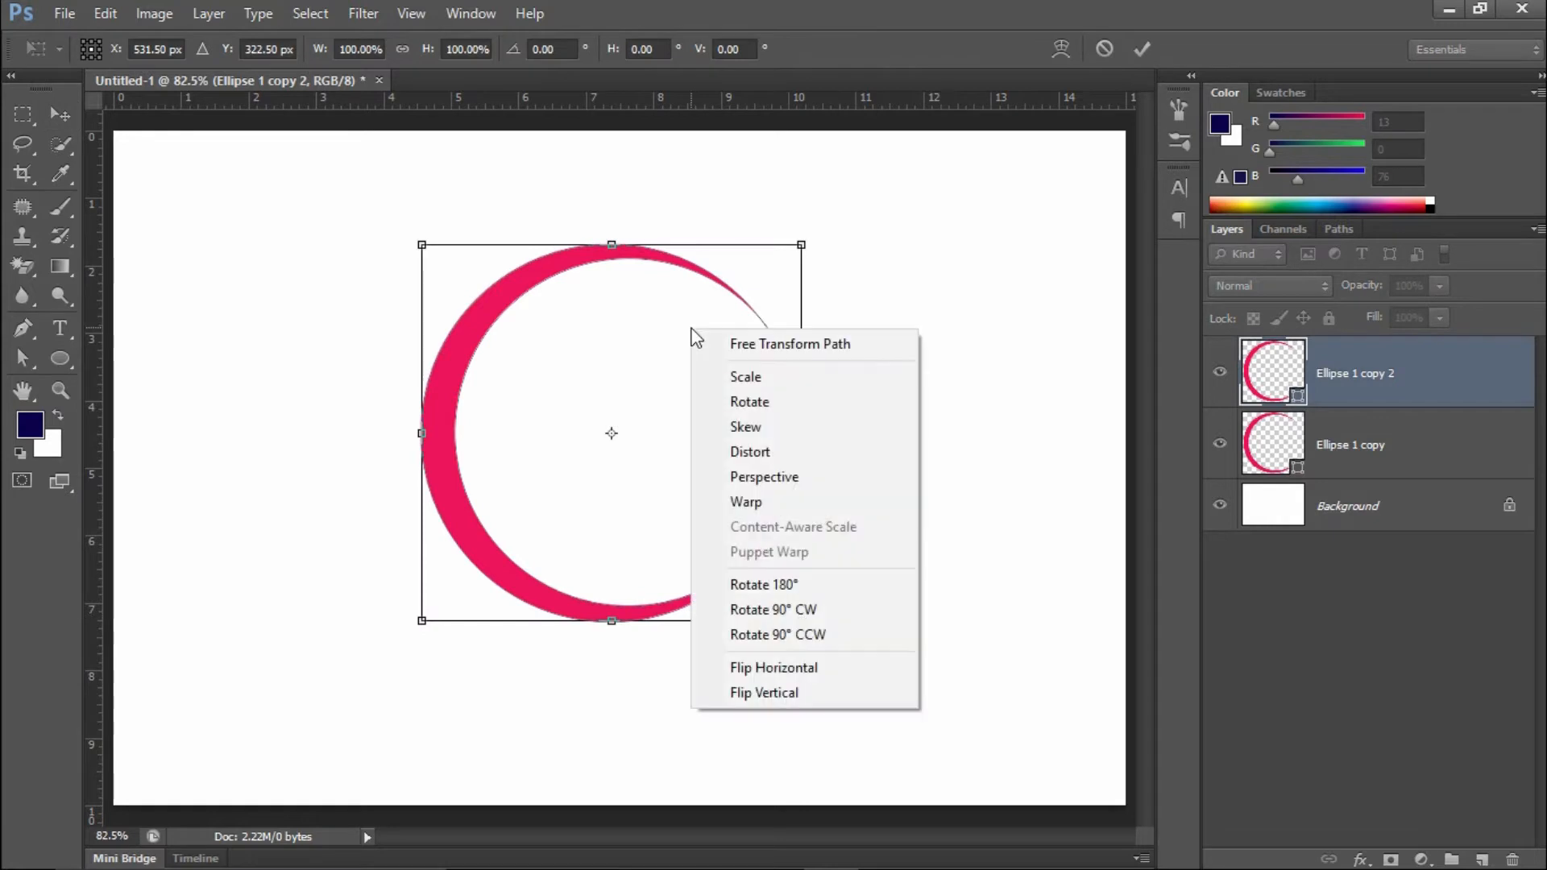
pyautogui.click(809, 673)
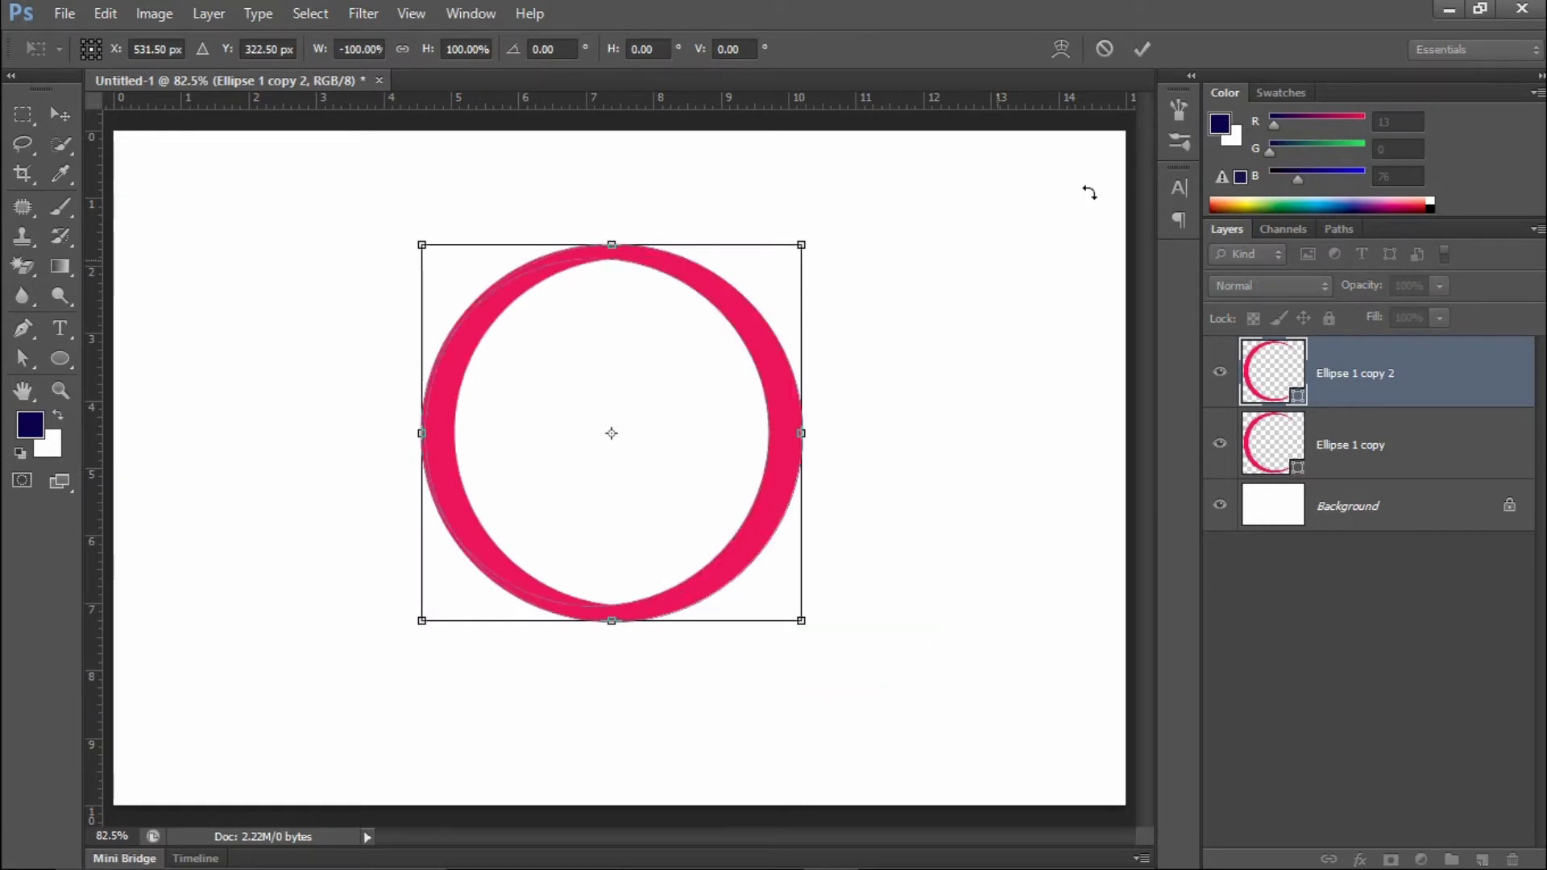
# - Scale the flipped crescent to about 88.7% around its centre and nudge it right to X 547.50 px, inside the outer crescent
pyautogui.moveTo(802, 243); pyautogui.dragTo(781, 267)
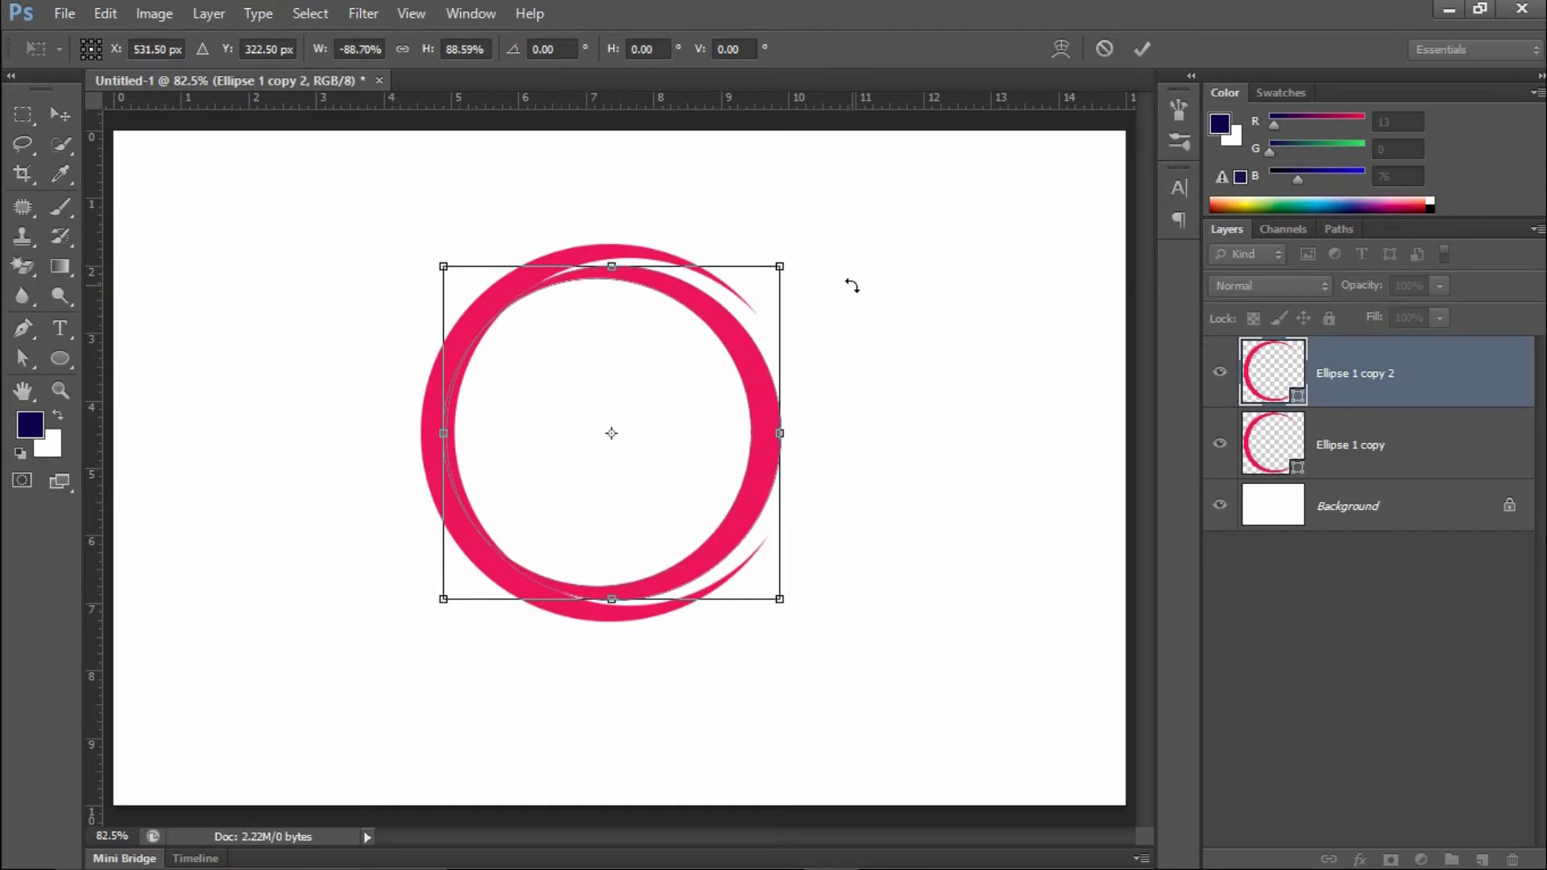
pyautogui.press('Right')
pyautogui.press('Right')
pyautogui.press('Right')
pyautogui.press('Right')
pyautogui.press('Right')
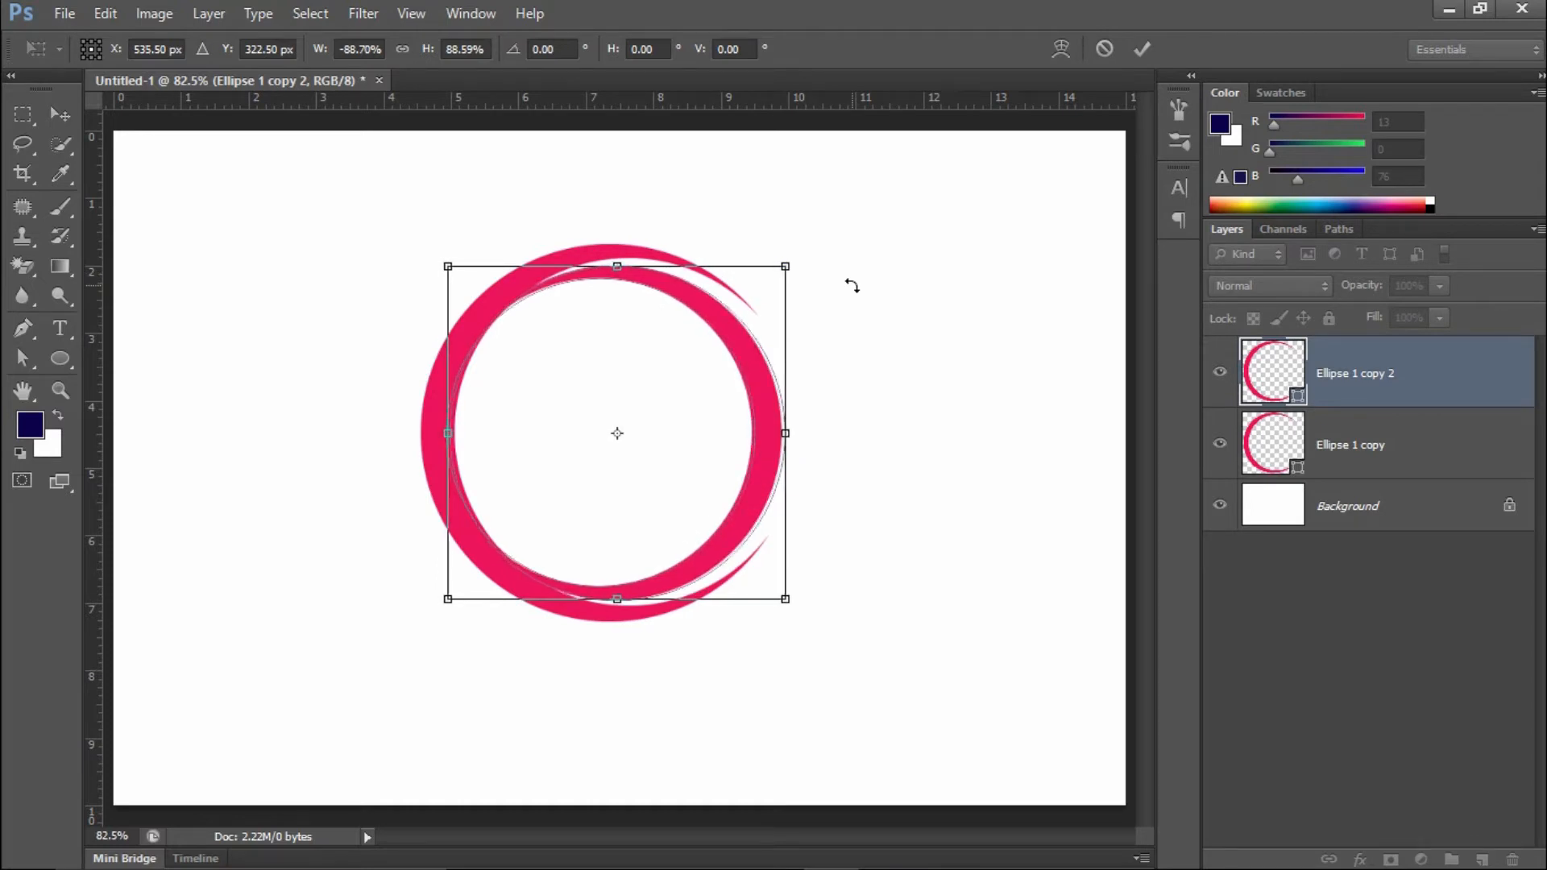
pyautogui.press('Right')
pyautogui.press('Right')
pyautogui.press('Right')
pyautogui.press('Right')
pyautogui.press('Right')
pyautogui.press('Right')
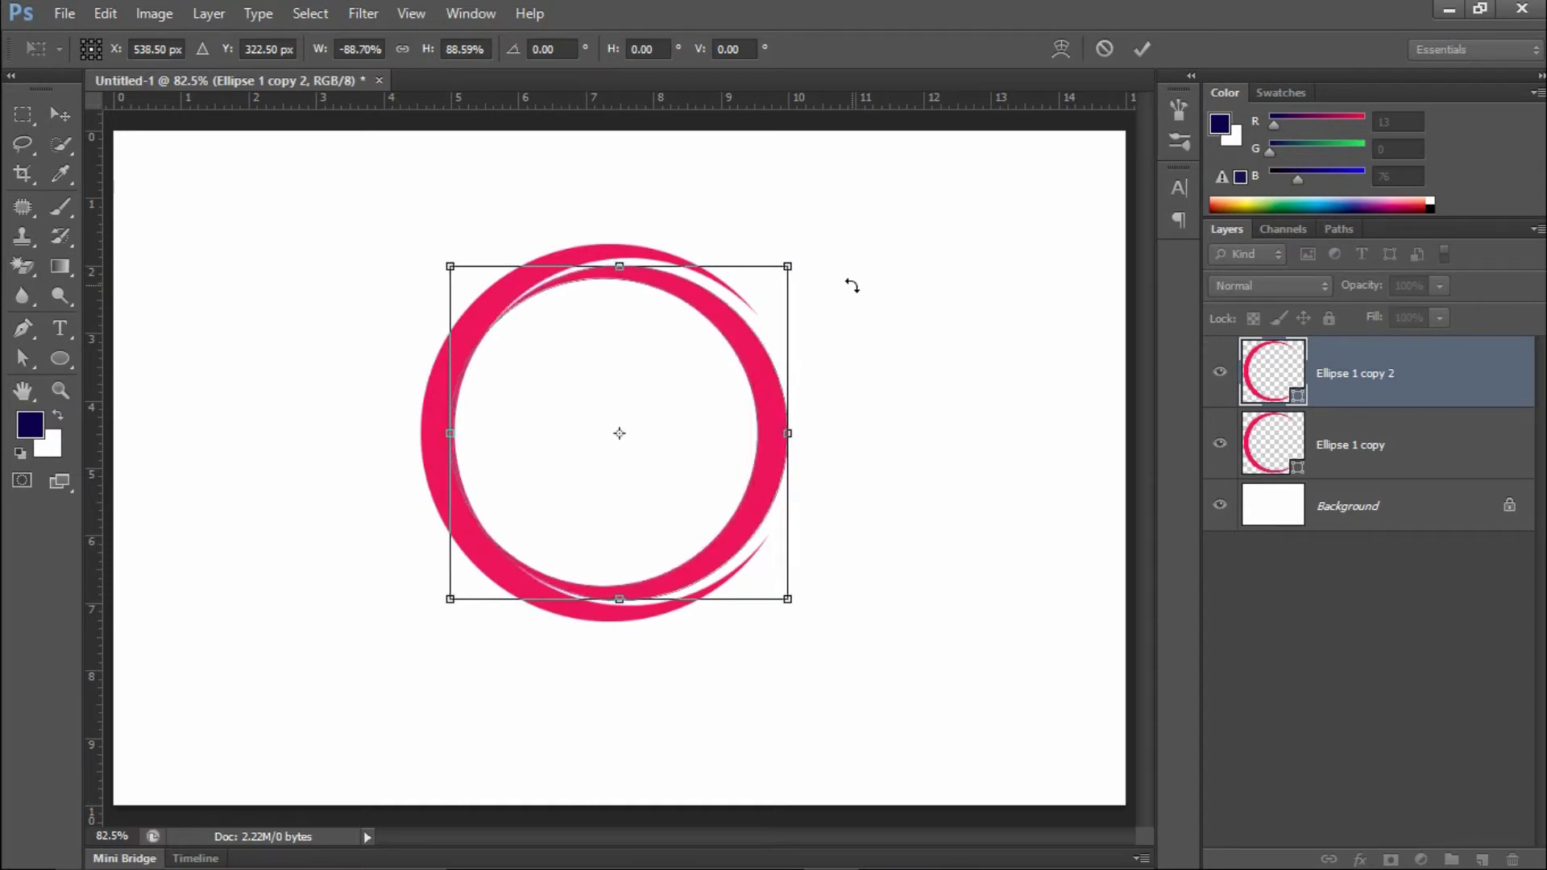
pyautogui.press('Right')
pyautogui.press('Right')
pyautogui.press('Right')
pyautogui.press('Right')
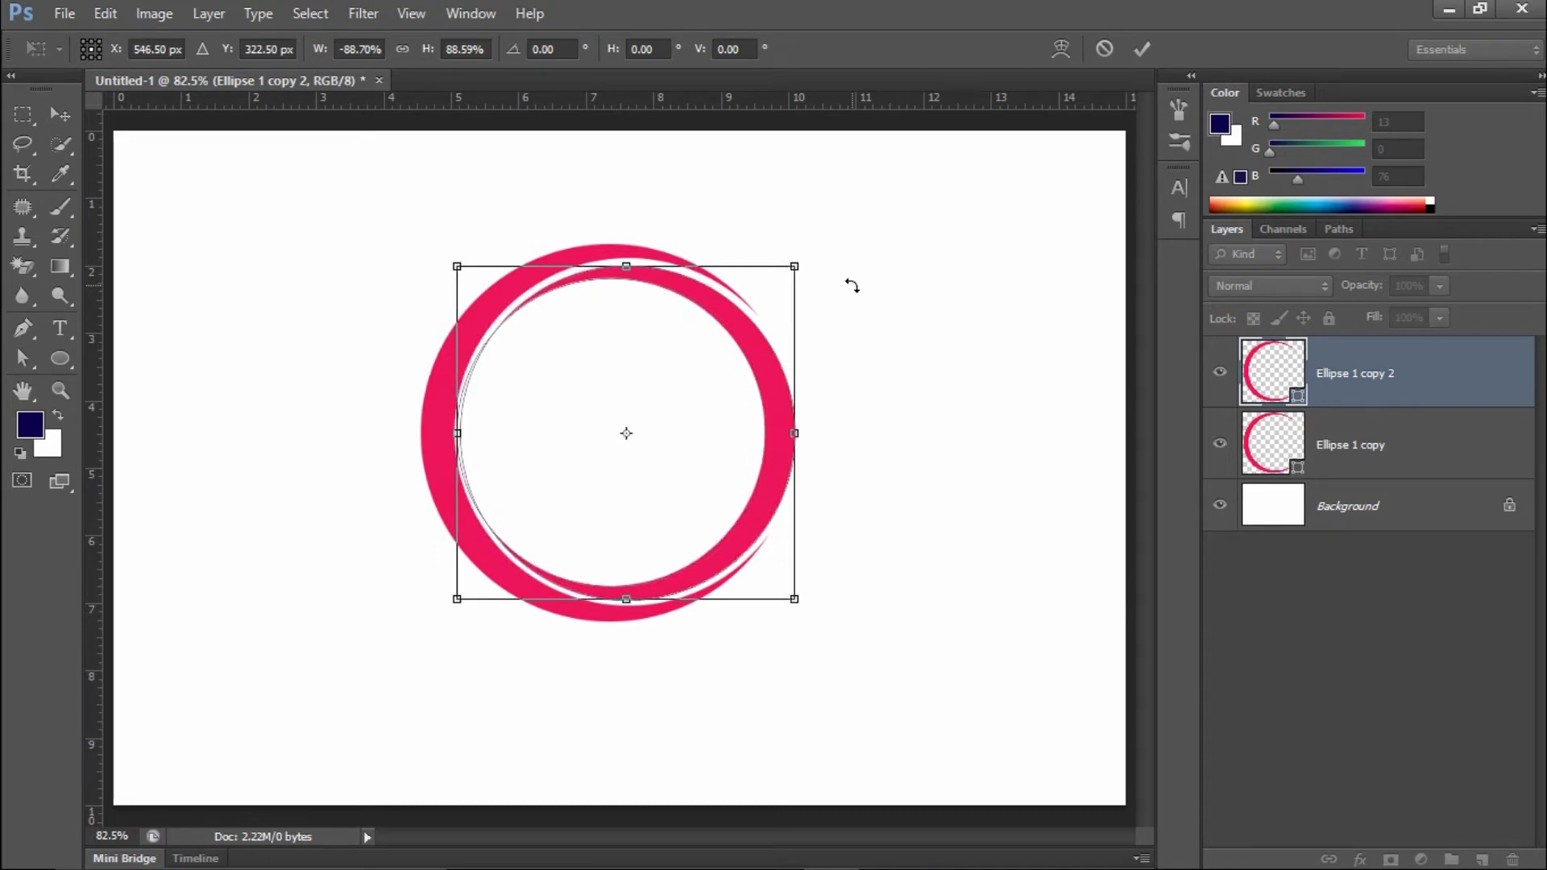
pyautogui.press('Right')
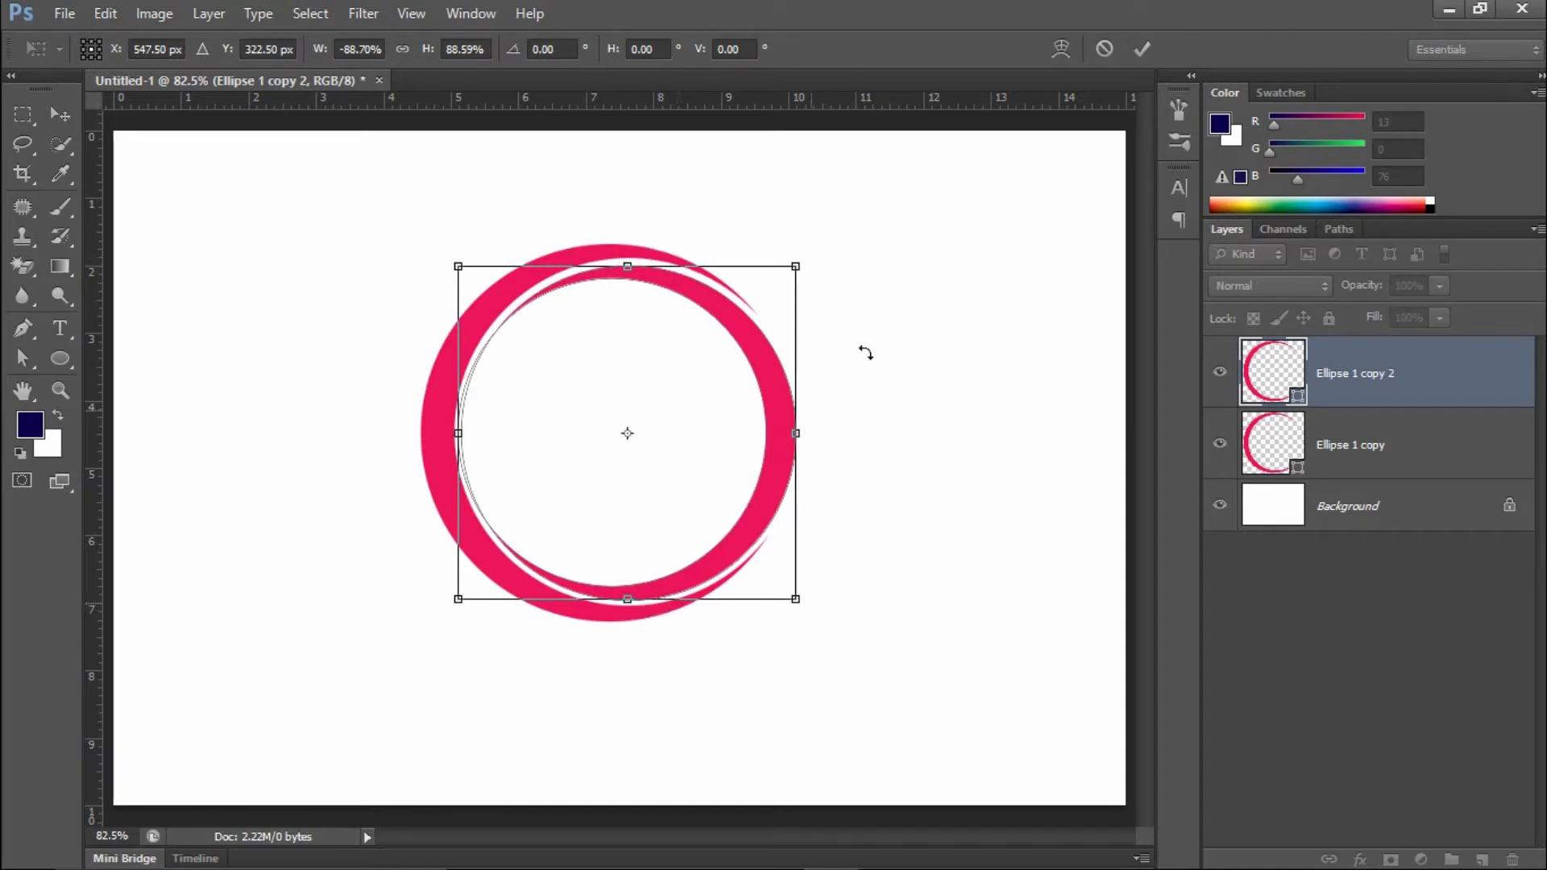
pyautogui.click(1143, 48)
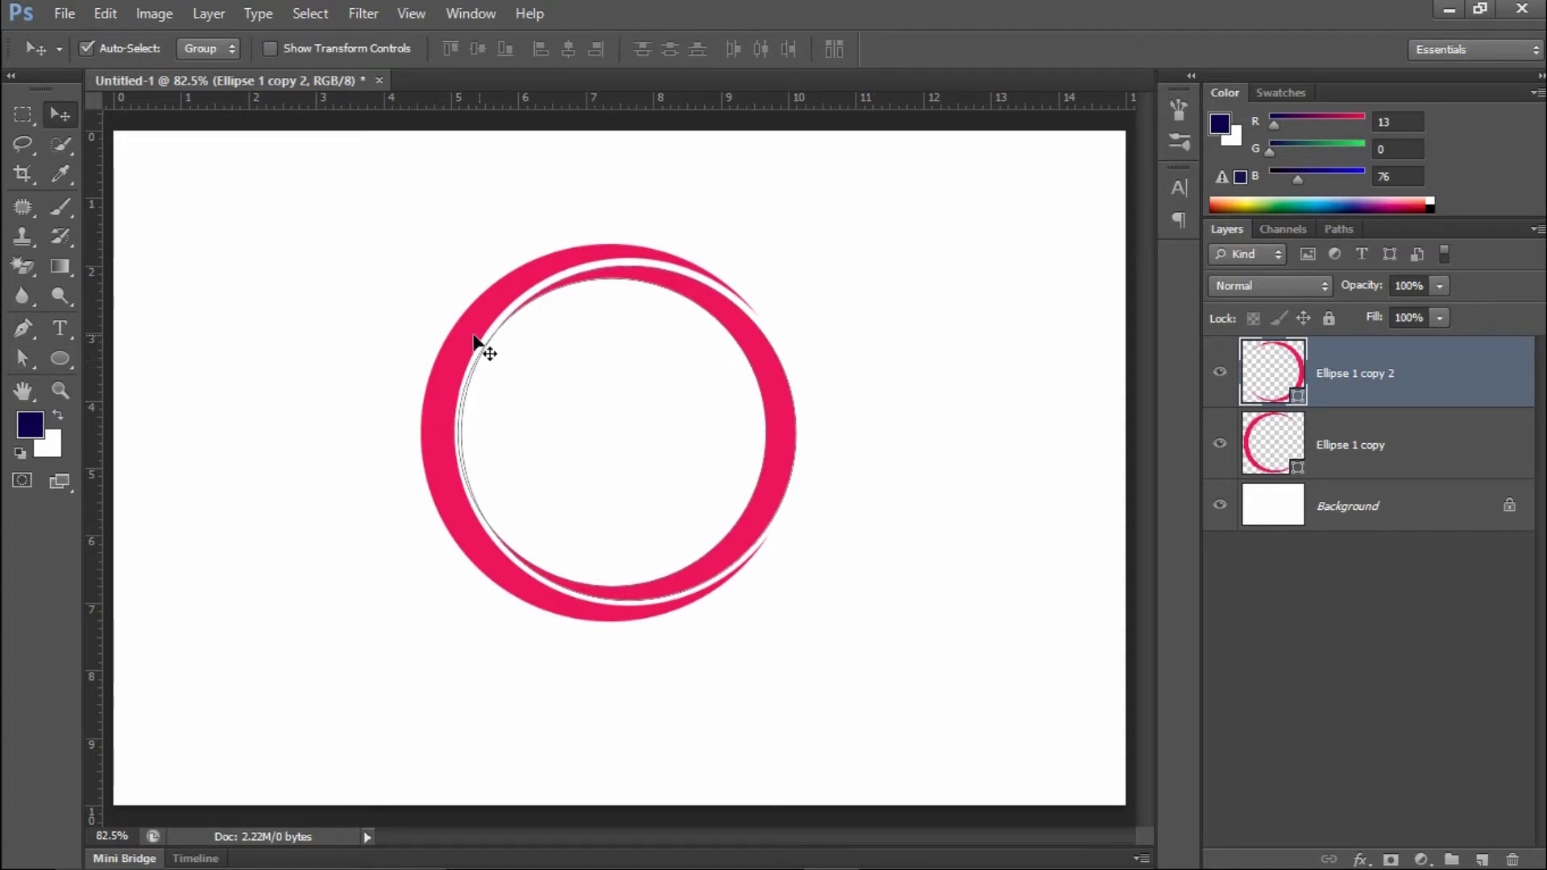
# - Select the inner cut-out circle of the flipped crescent with the Direct Selection Tool and narrow it to about 98.16% width
pyautogui.click(29, 360)
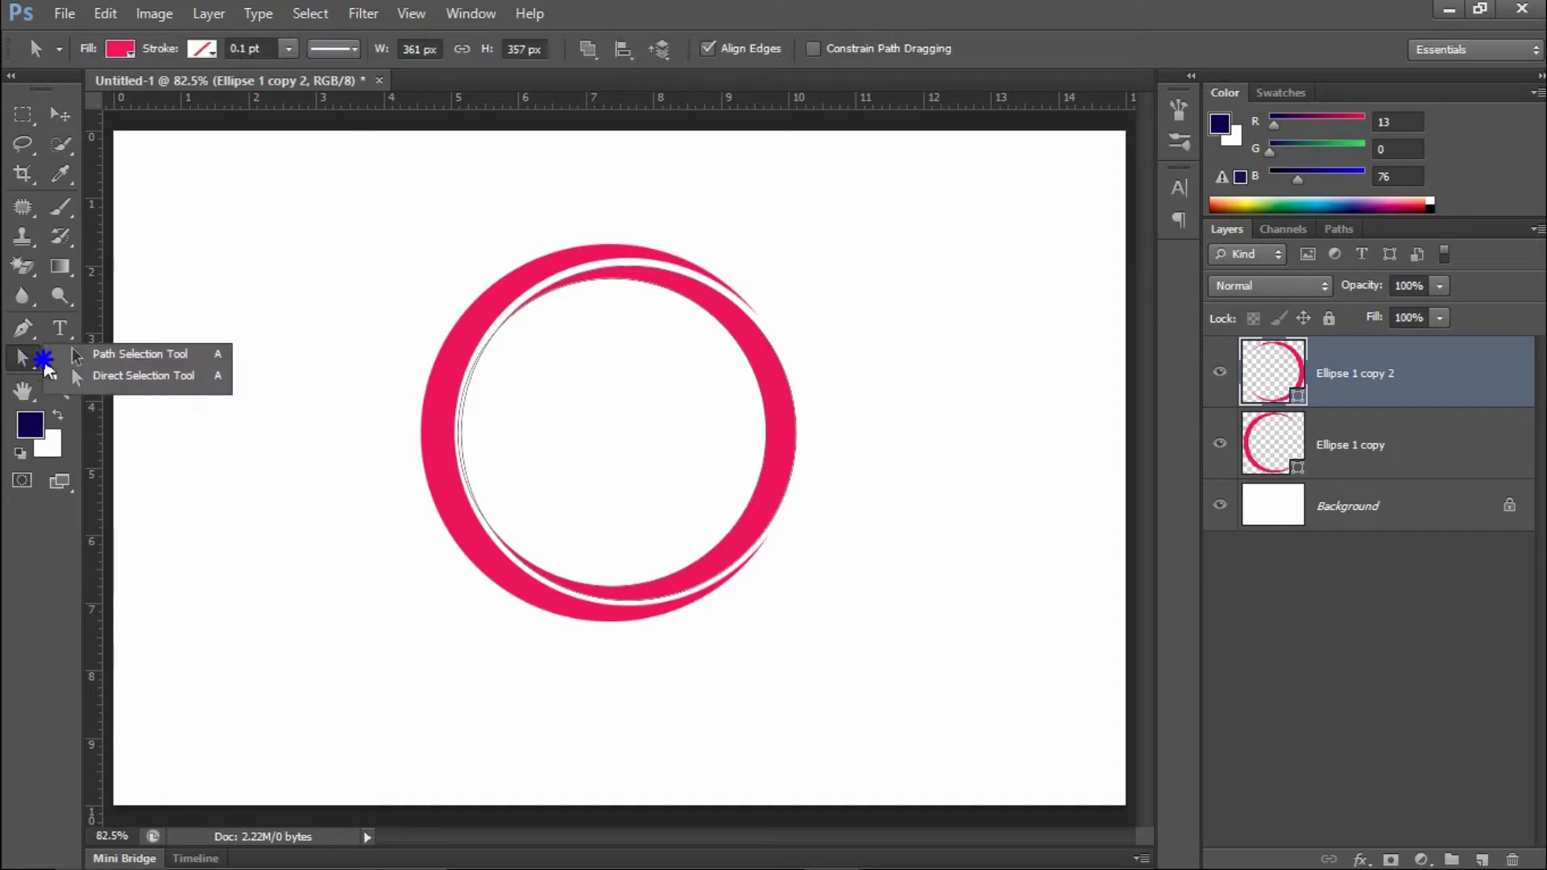
pyautogui.click(110, 378)
pyautogui.click(763, 401)
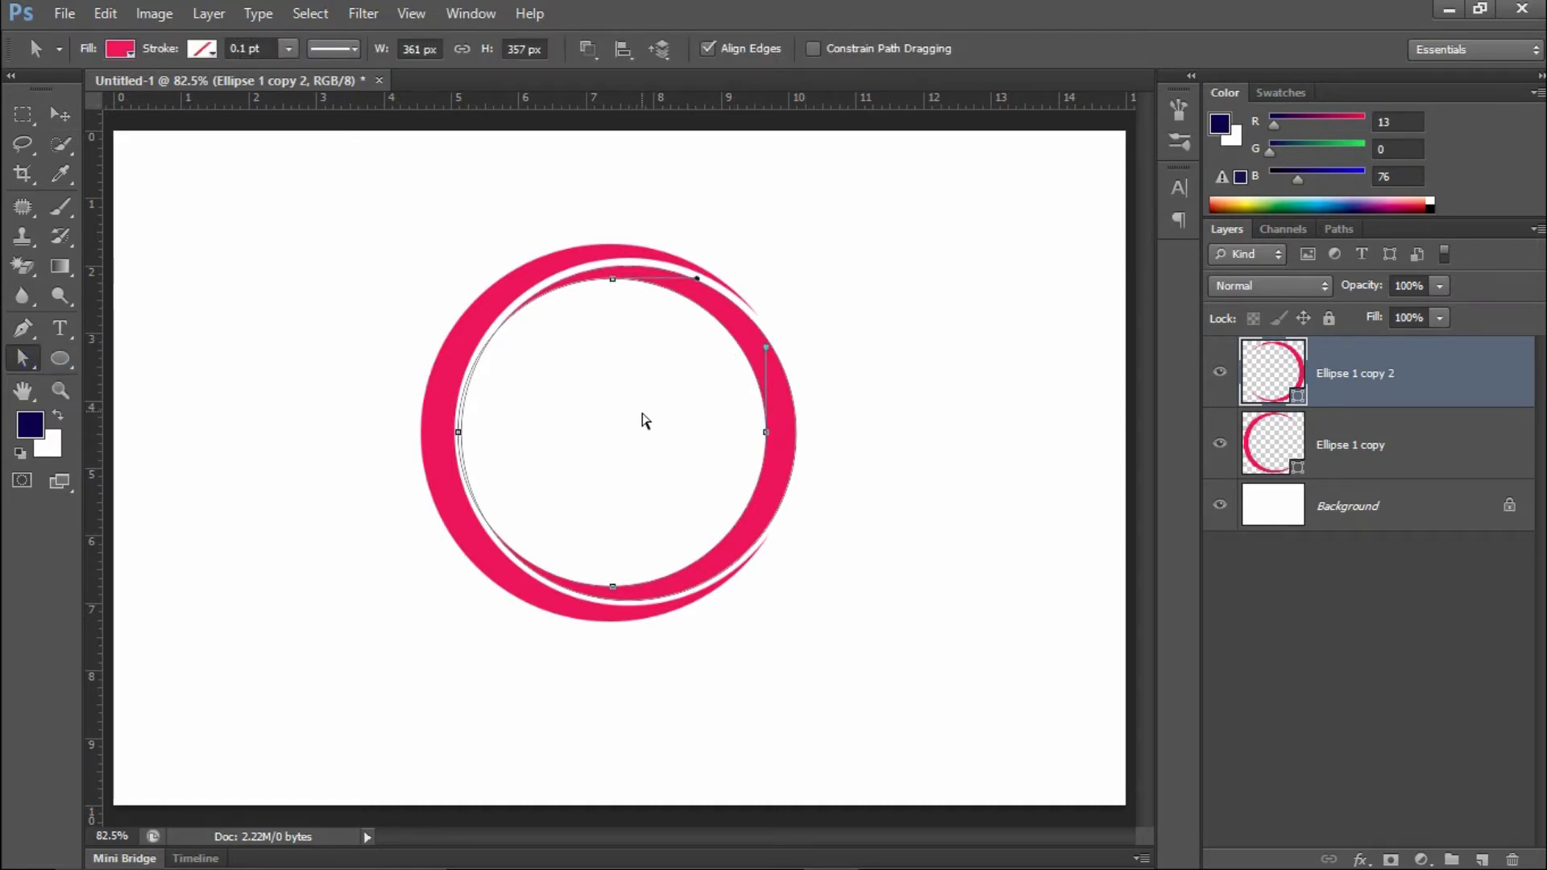
pyautogui.hotkey('ctrl', 't')
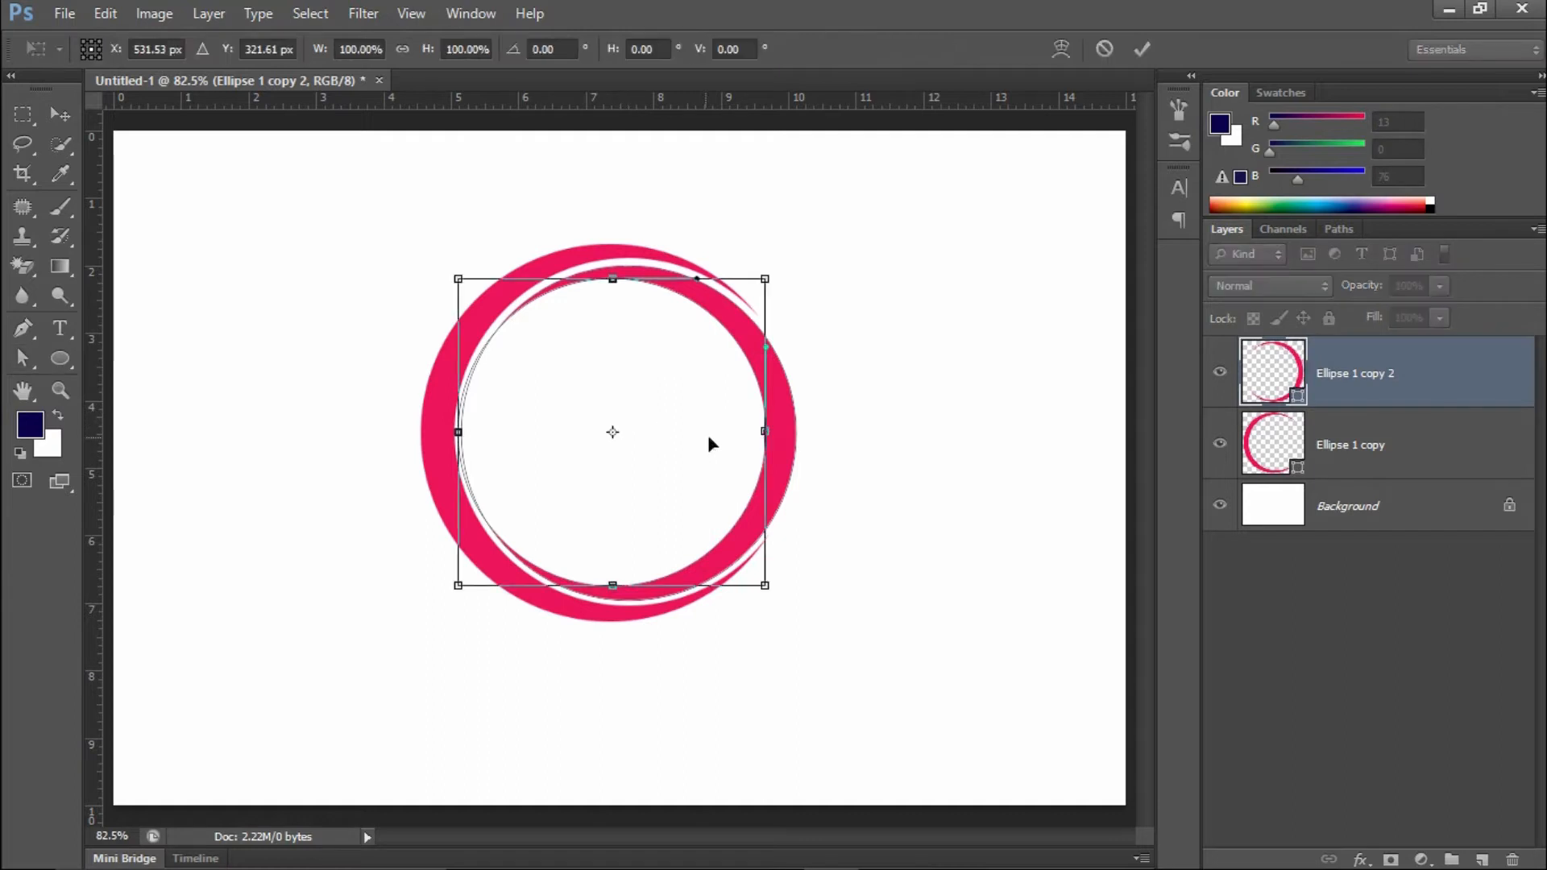
pyautogui.moveTo(766, 432); pyautogui.dragTo(760, 434)
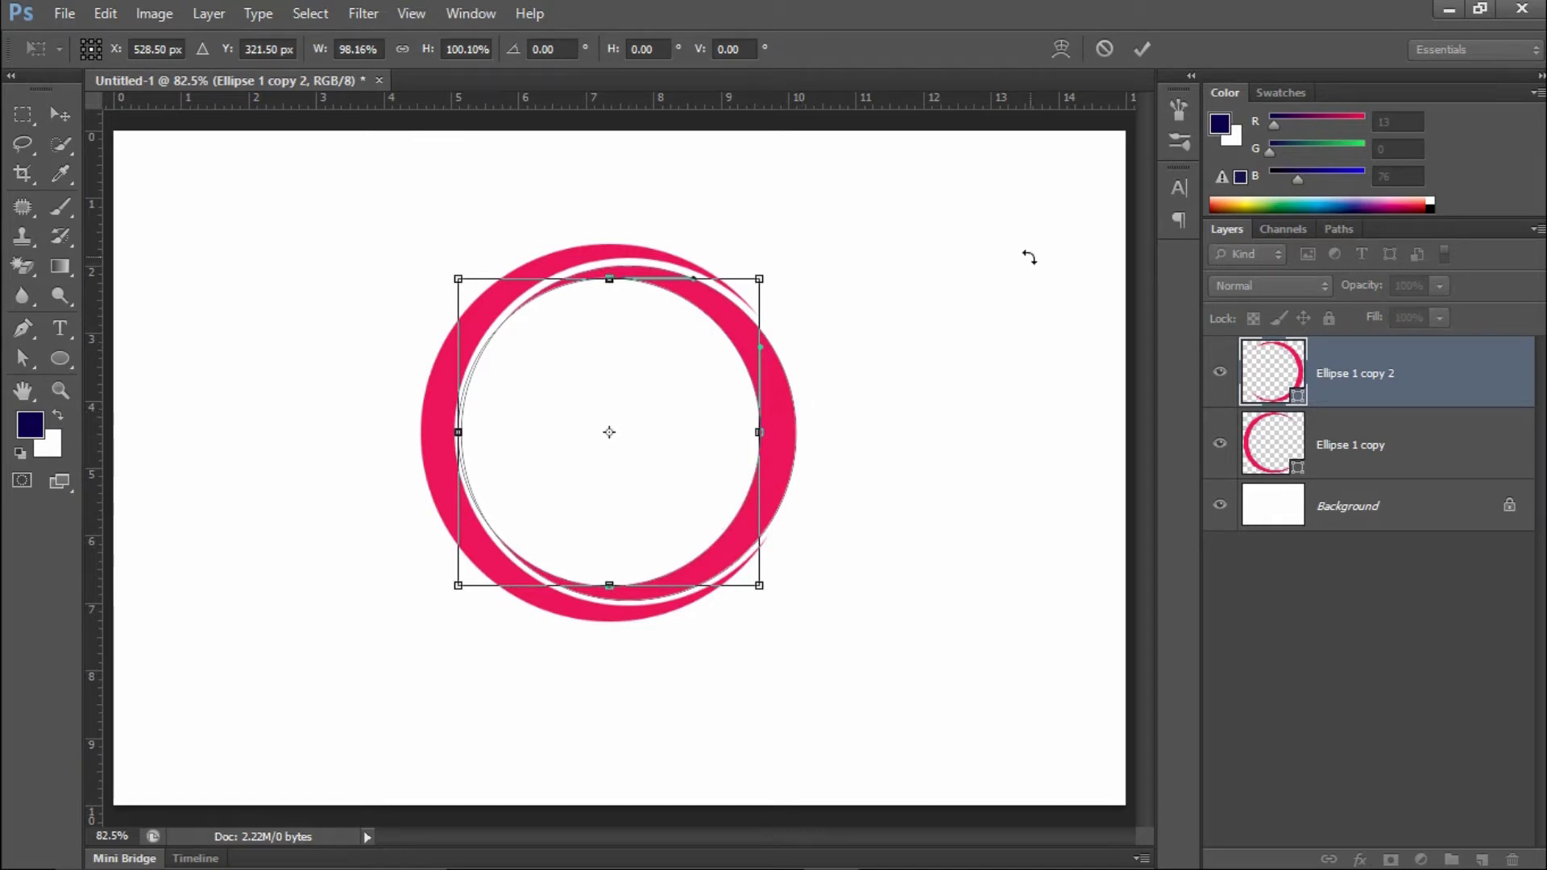
pyautogui.click(1143, 49)
pyautogui.click(626, 424)
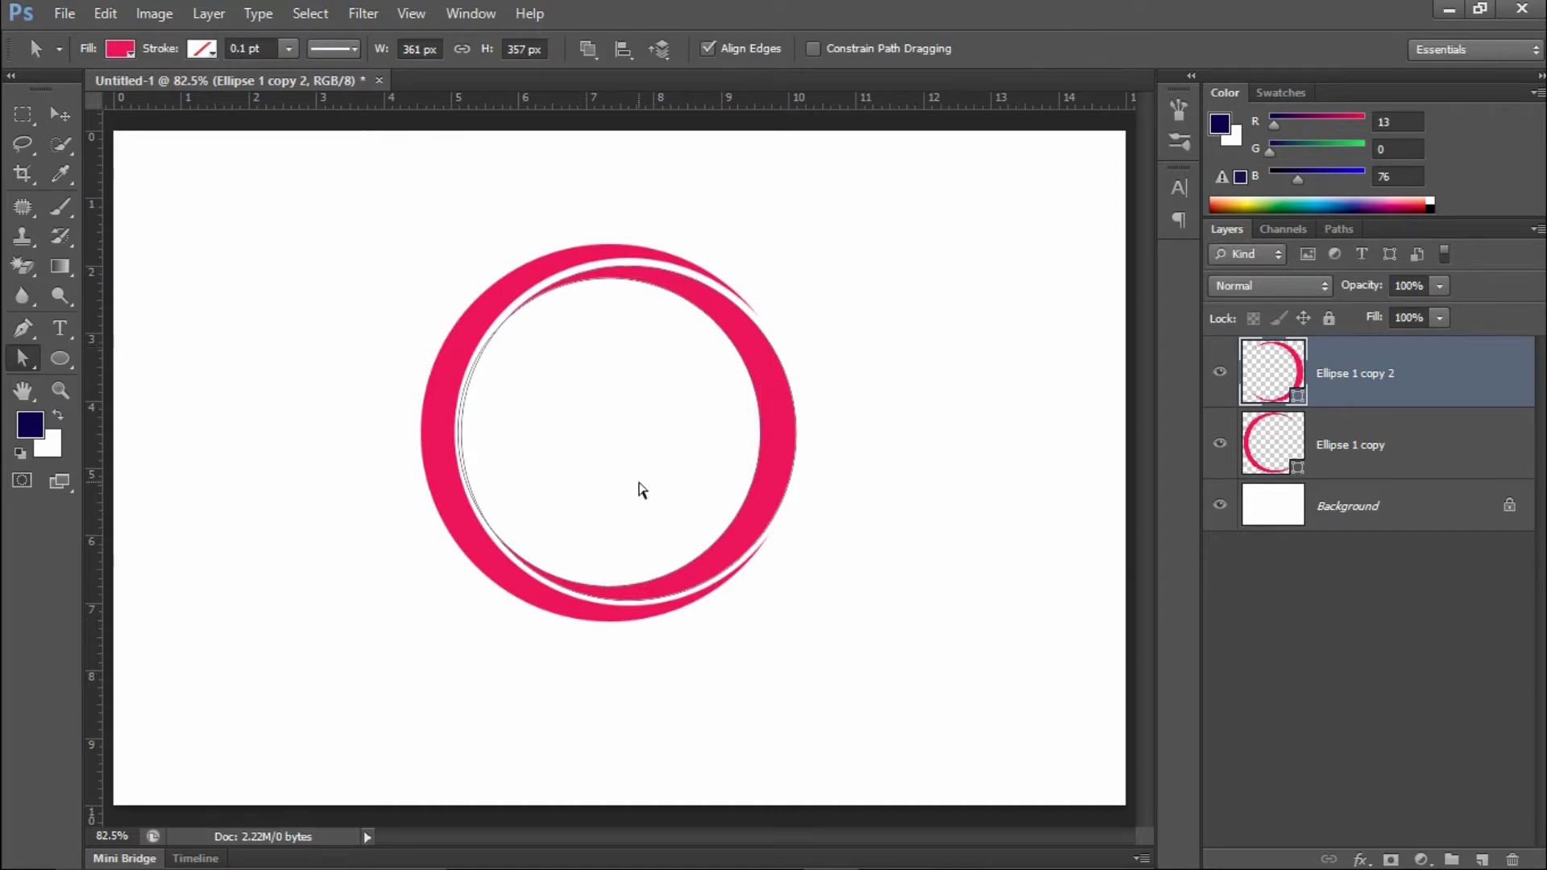
# - Widen the flipped crescent's inner circle to about 101.55% and slightly reduce its height
pyautogui.click(761, 415)
pyautogui.hotkey('ctrl', 't')
pyautogui.moveTo(765, 433); pyautogui.dragTo(770, 432)
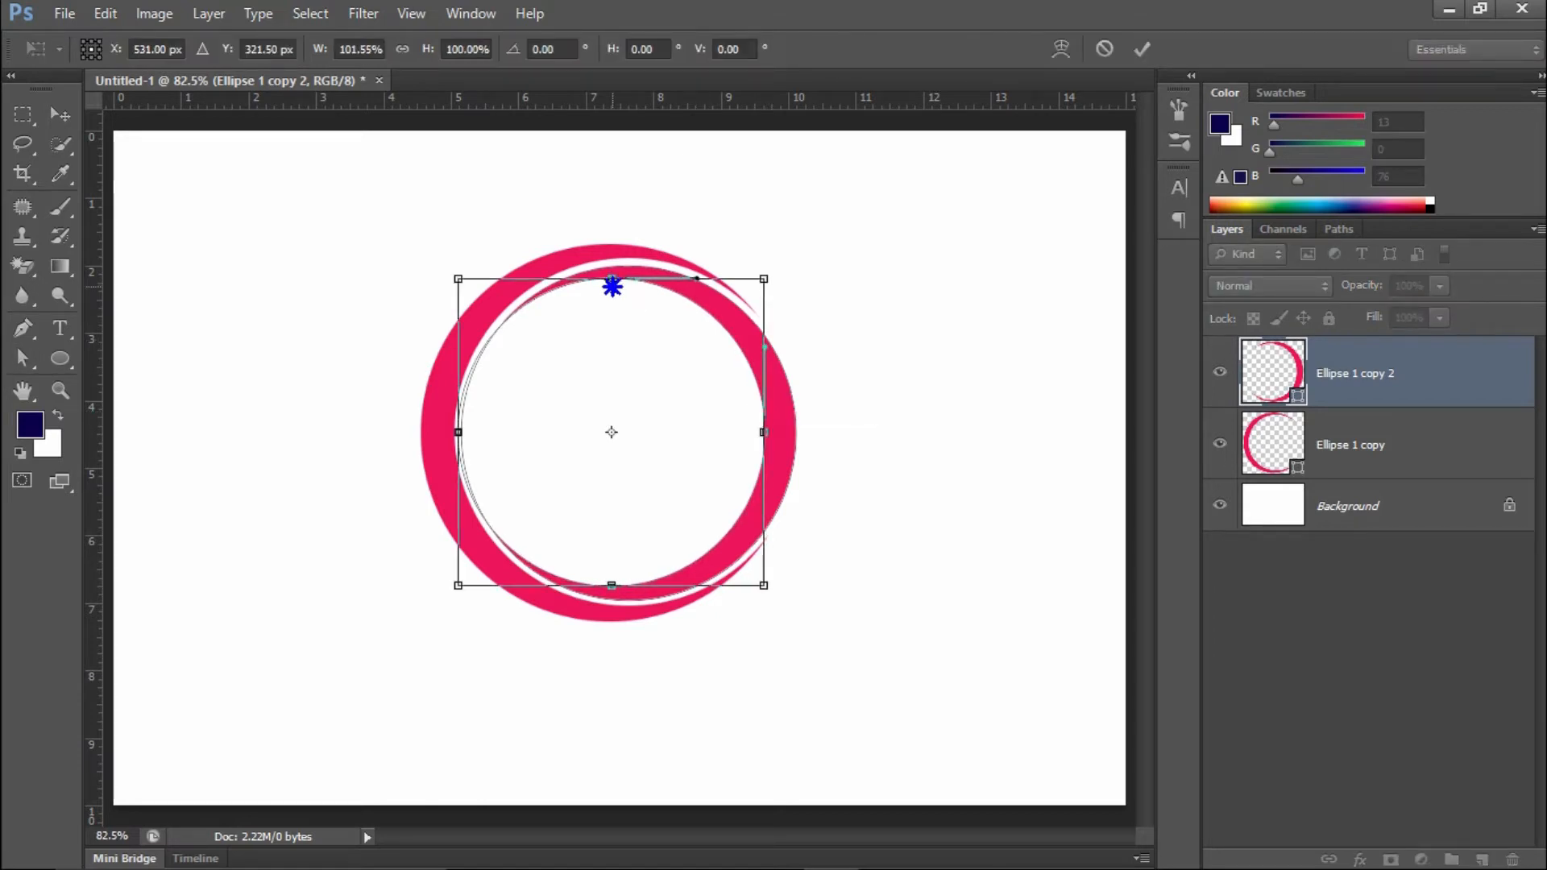
pyautogui.moveTo(613, 288); pyautogui.dragTo(611, 288)
pyautogui.click(1141, 50)
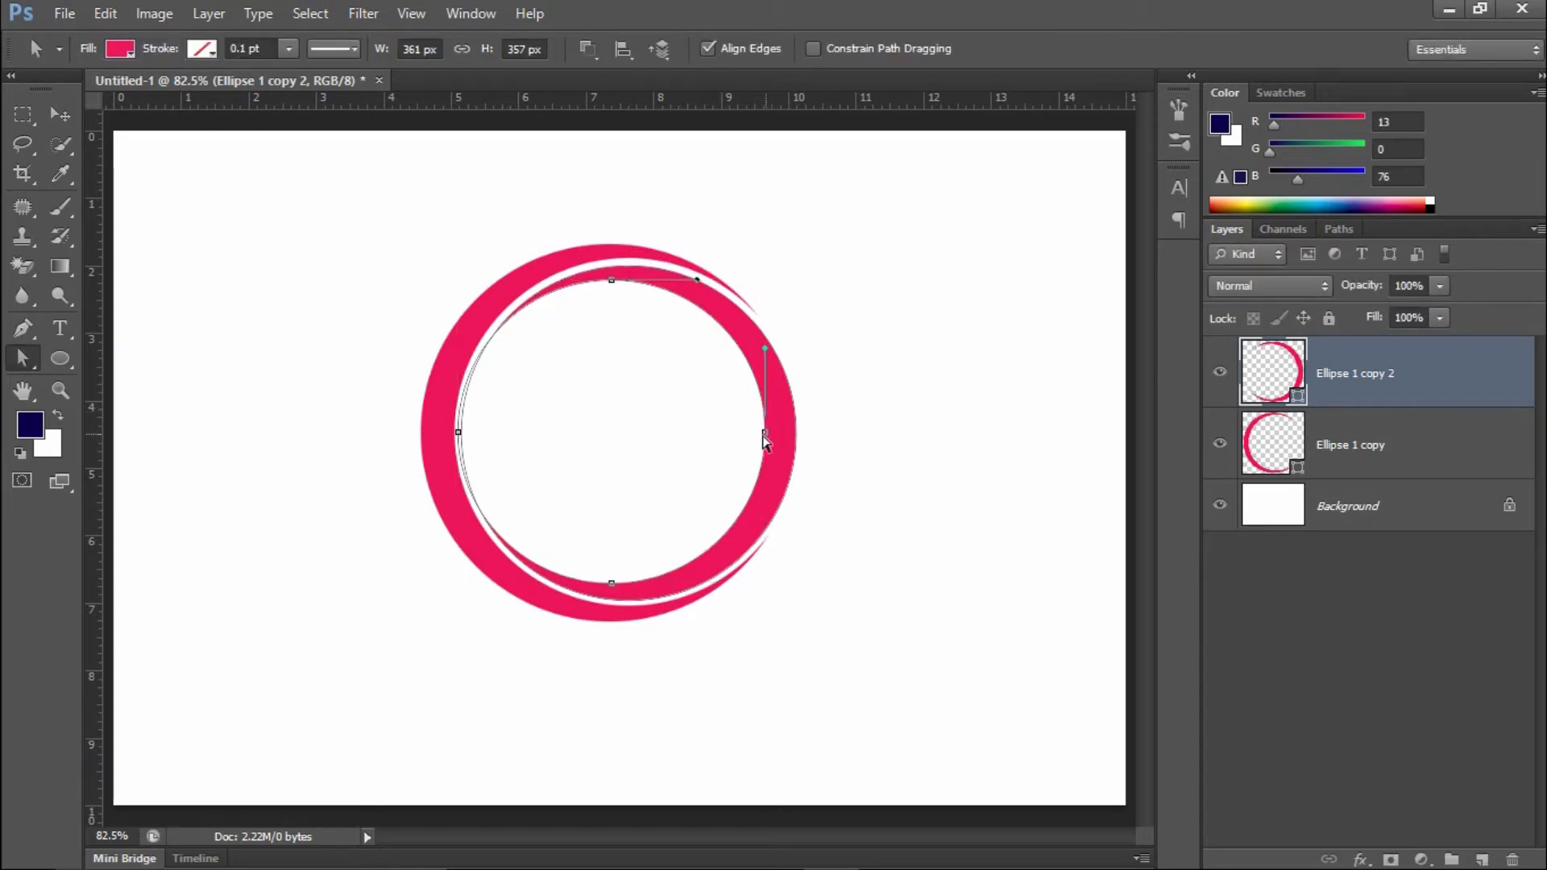
# - Narrow the flipped crescent's inner circle to about 99.09% width, with its centre at X 529.50 px
pyautogui.hotkey('ctrl', 't')
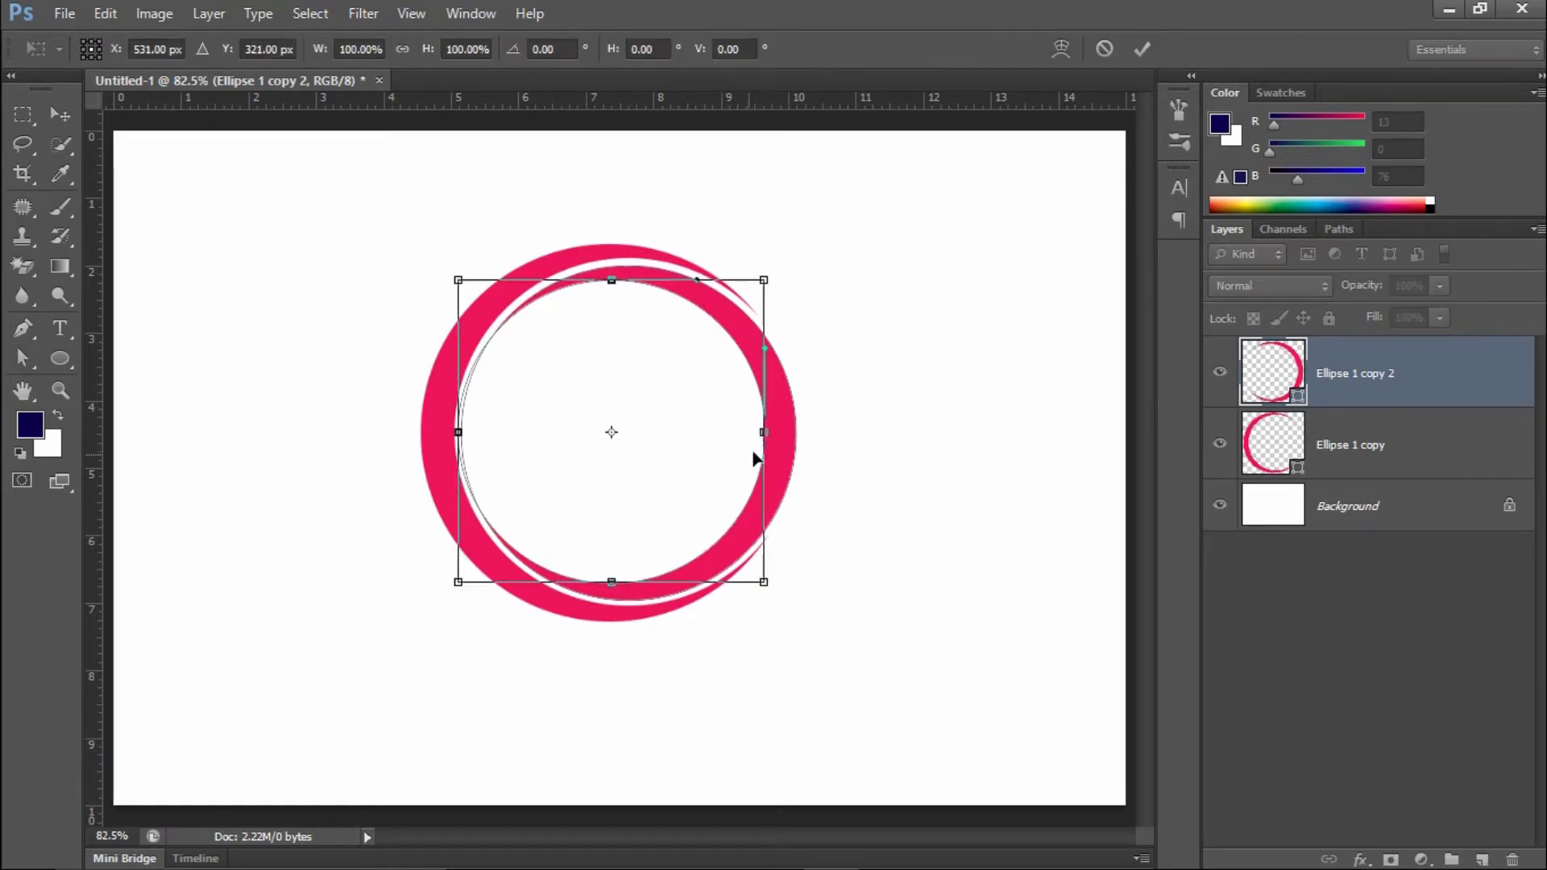
pyautogui.moveTo(765, 433); pyautogui.dragTo(760, 434)
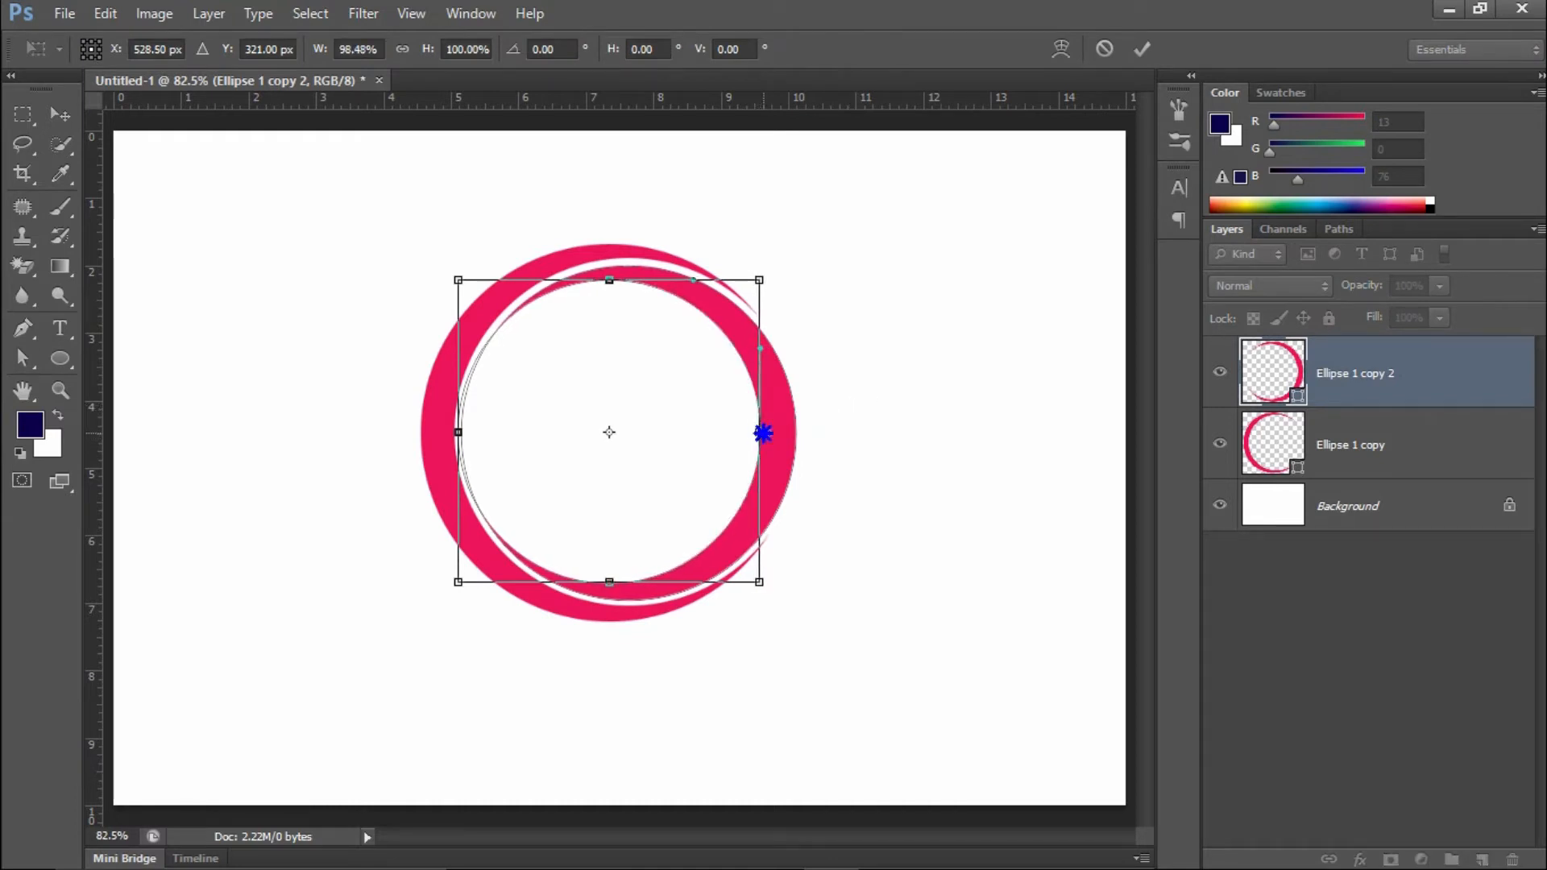
pyautogui.moveTo(762, 433); pyautogui.dragTo(764, 434)
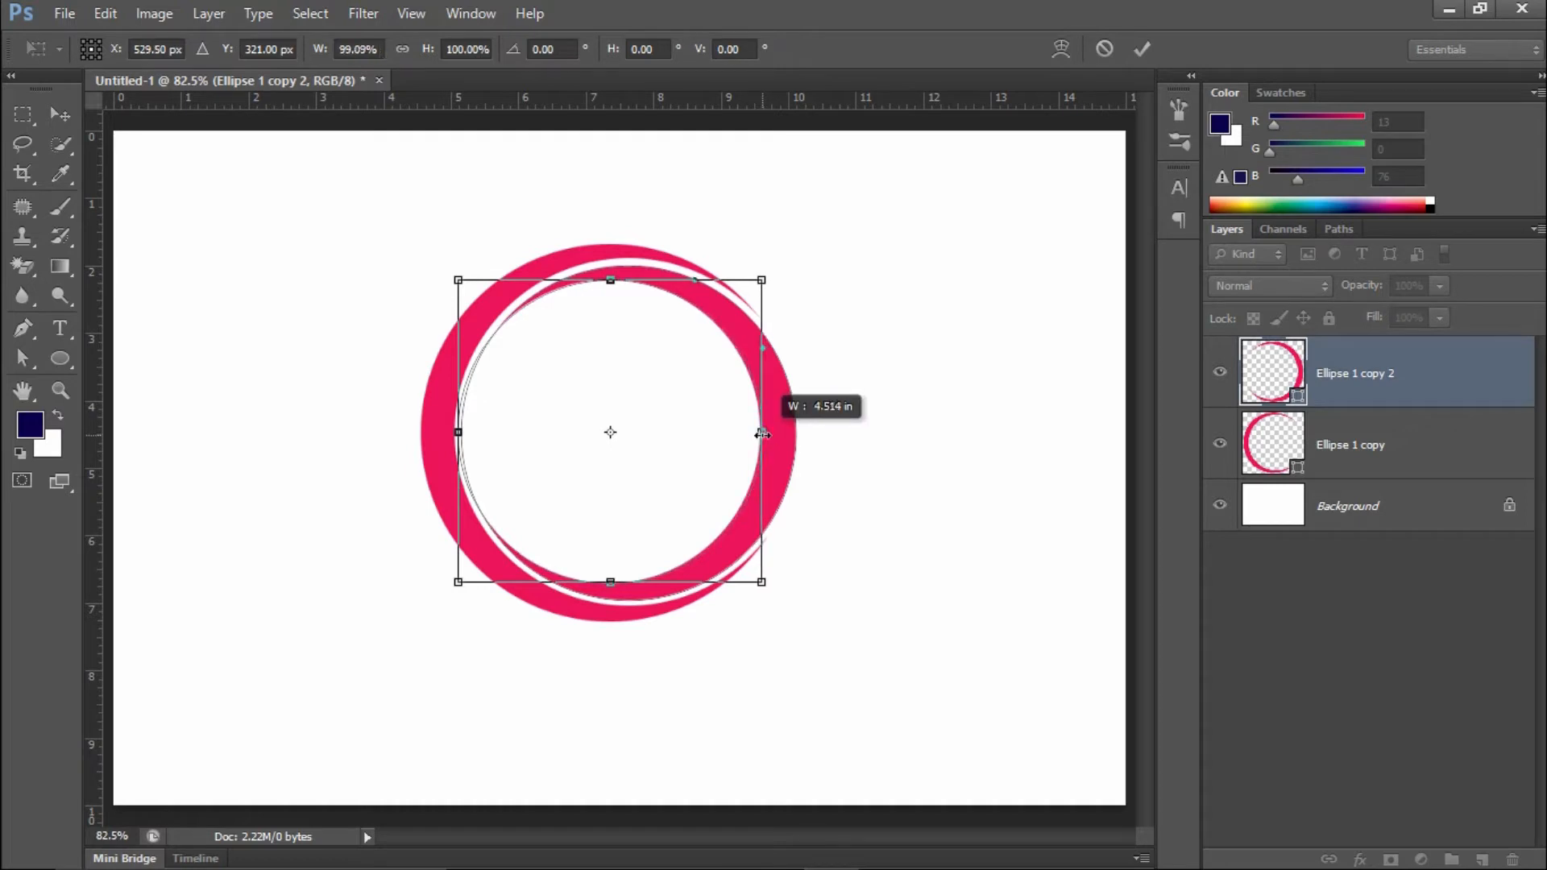
pyautogui.click(1141, 48)
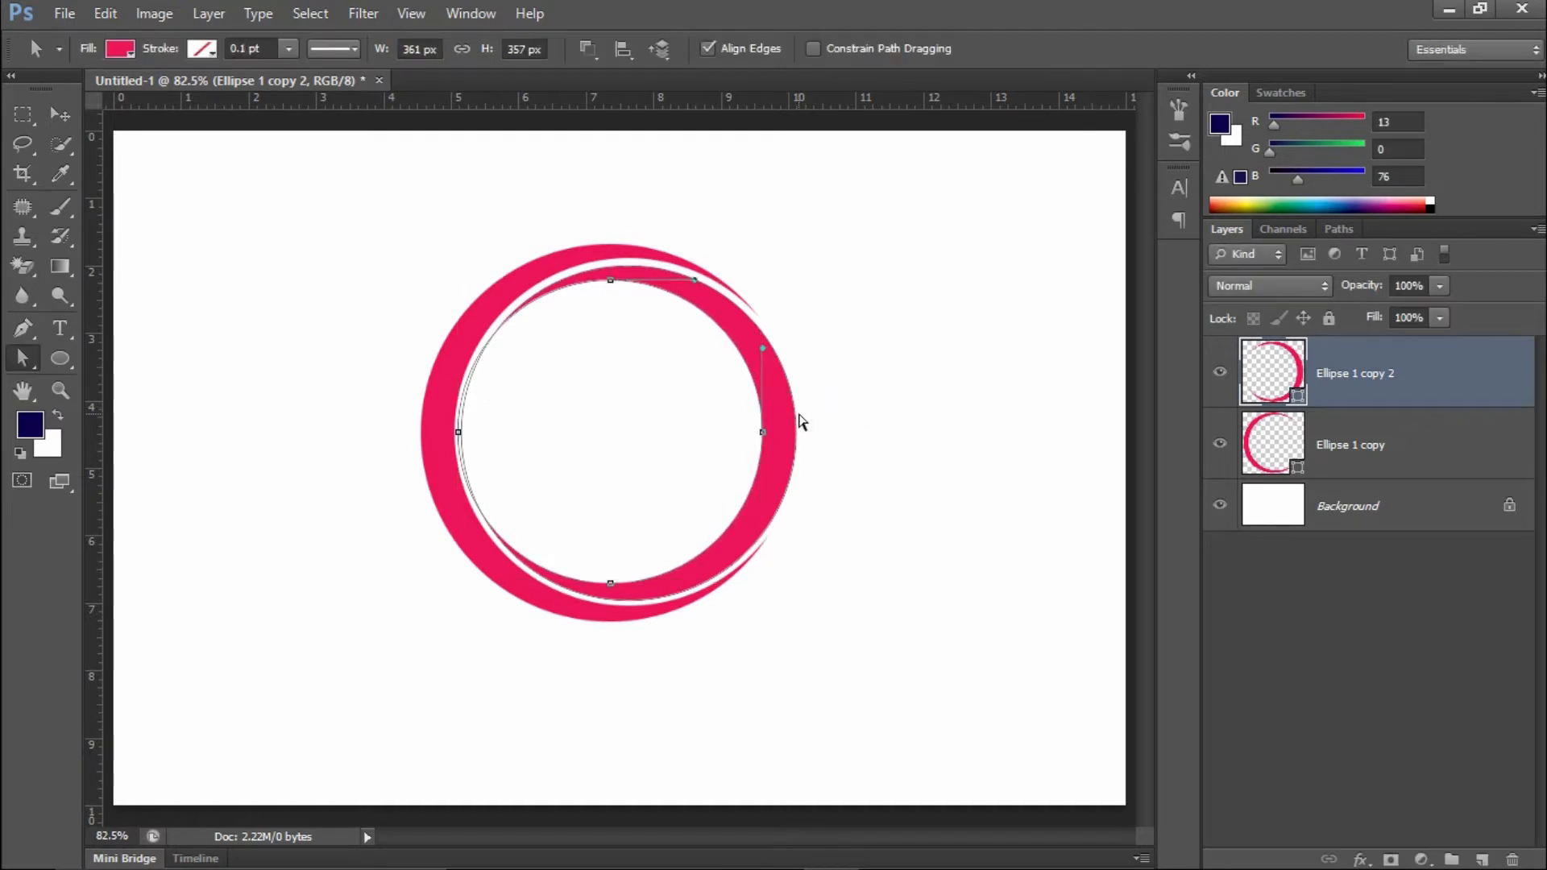
pyautogui.press('v')
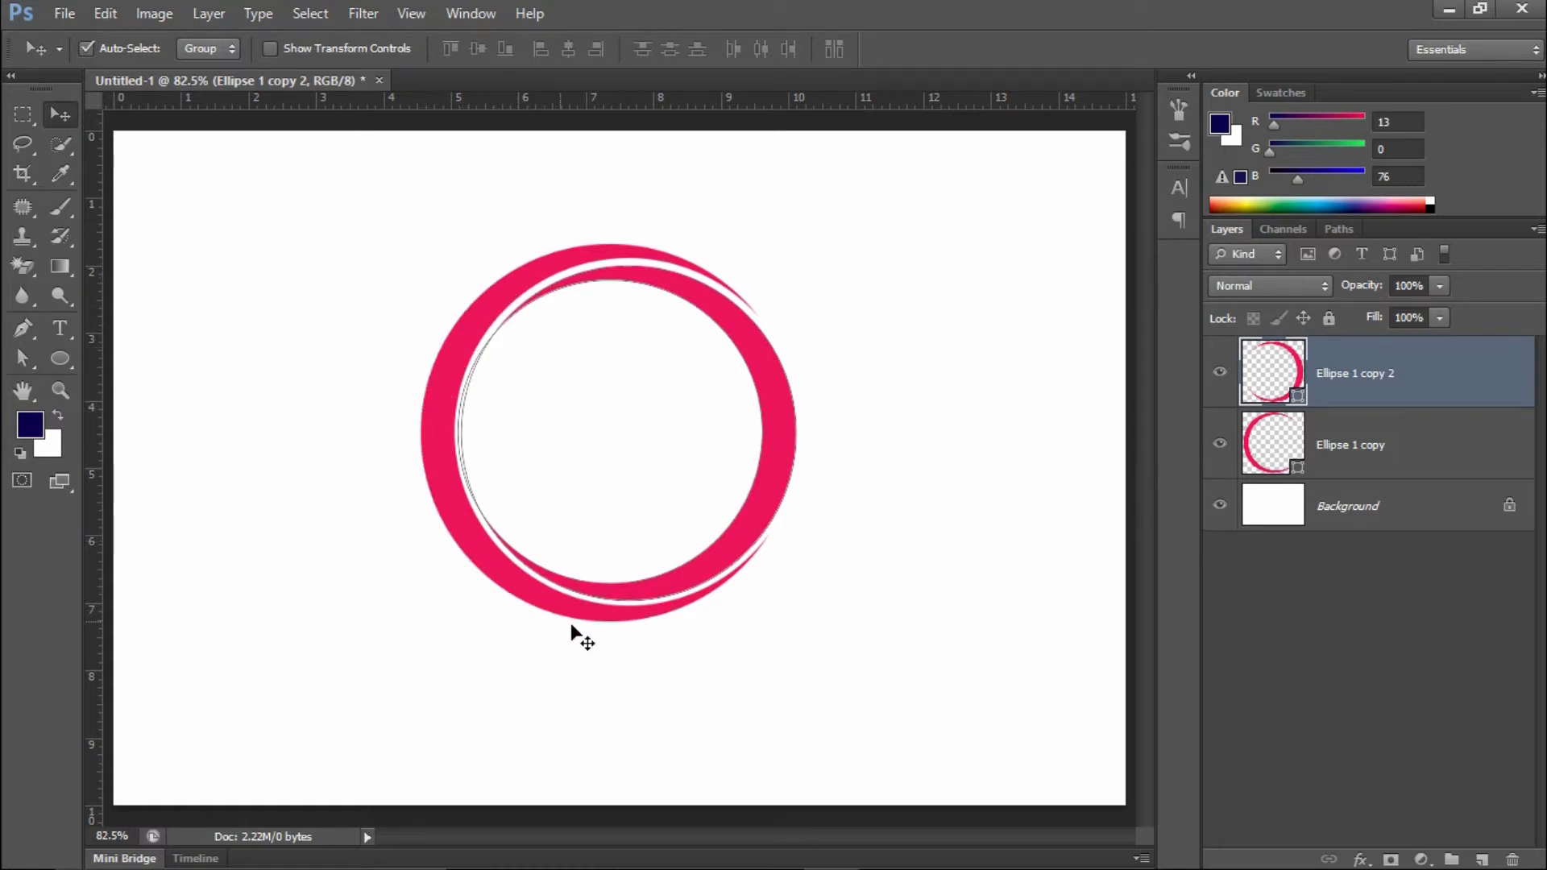
# - Duplicate the outer crescent layer and enlarge the copy's inner circle around its centre to about 114.29% wide and 109.16% high
pyautogui.click(427, 451)
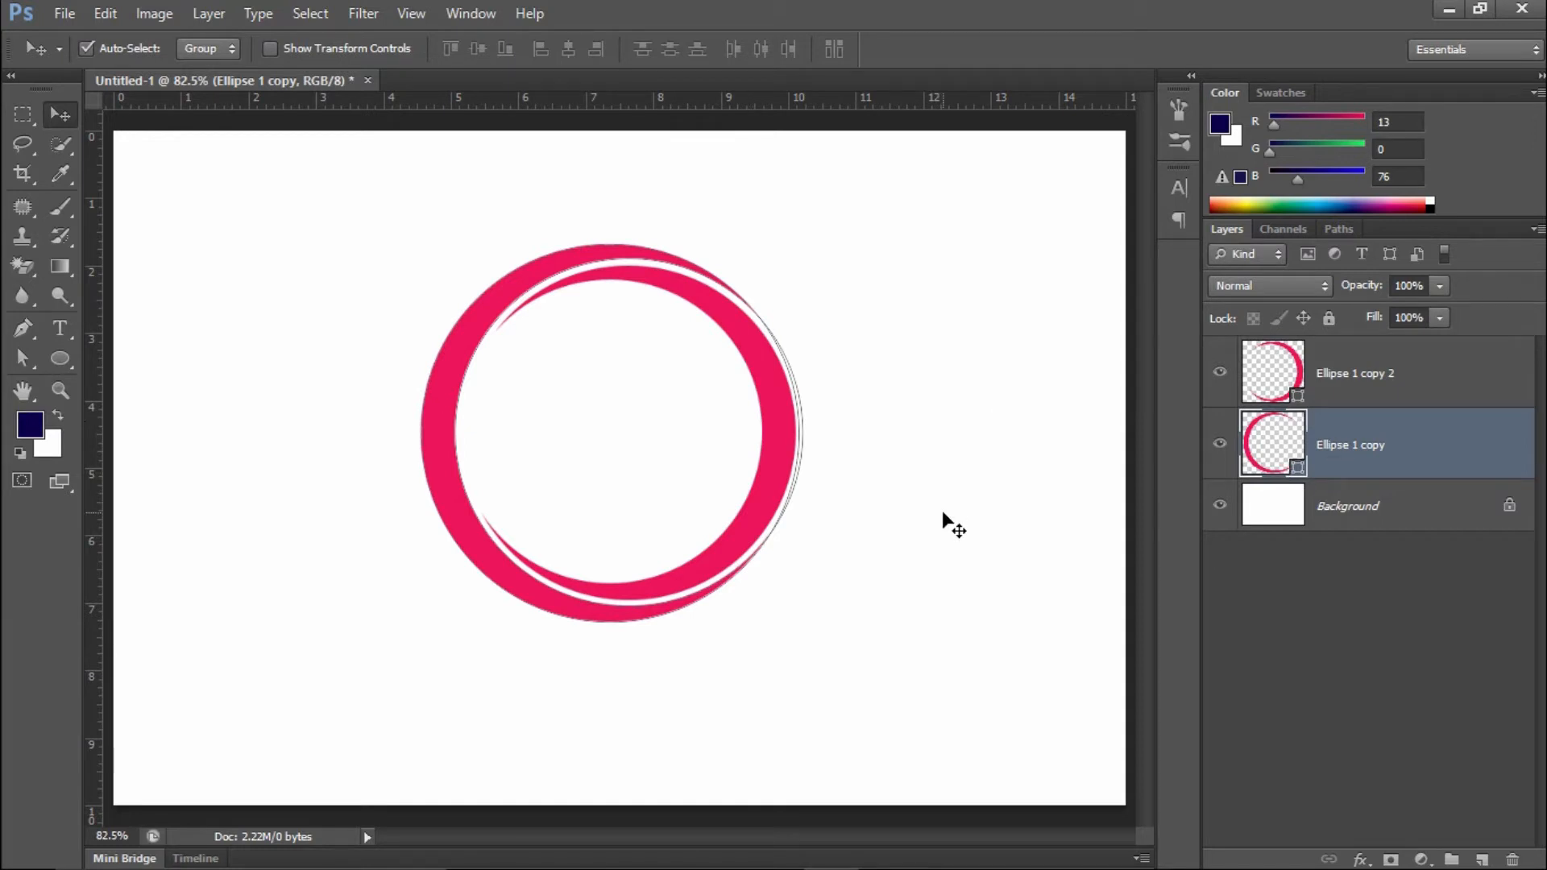
pyautogui.hotkey('ctrl', 'j')
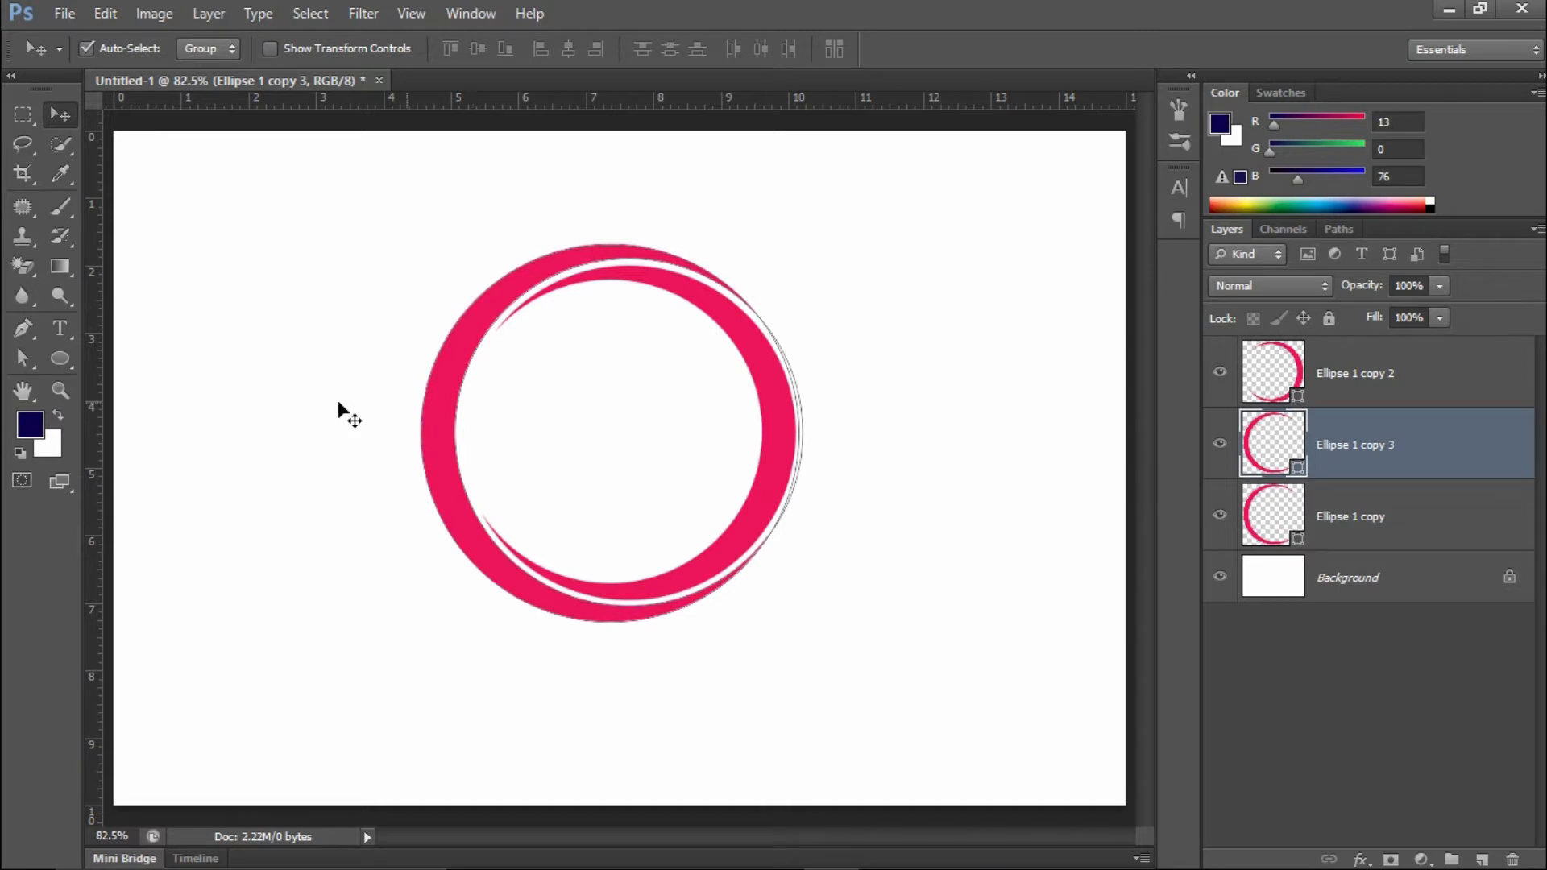
pyautogui.click(27, 363)
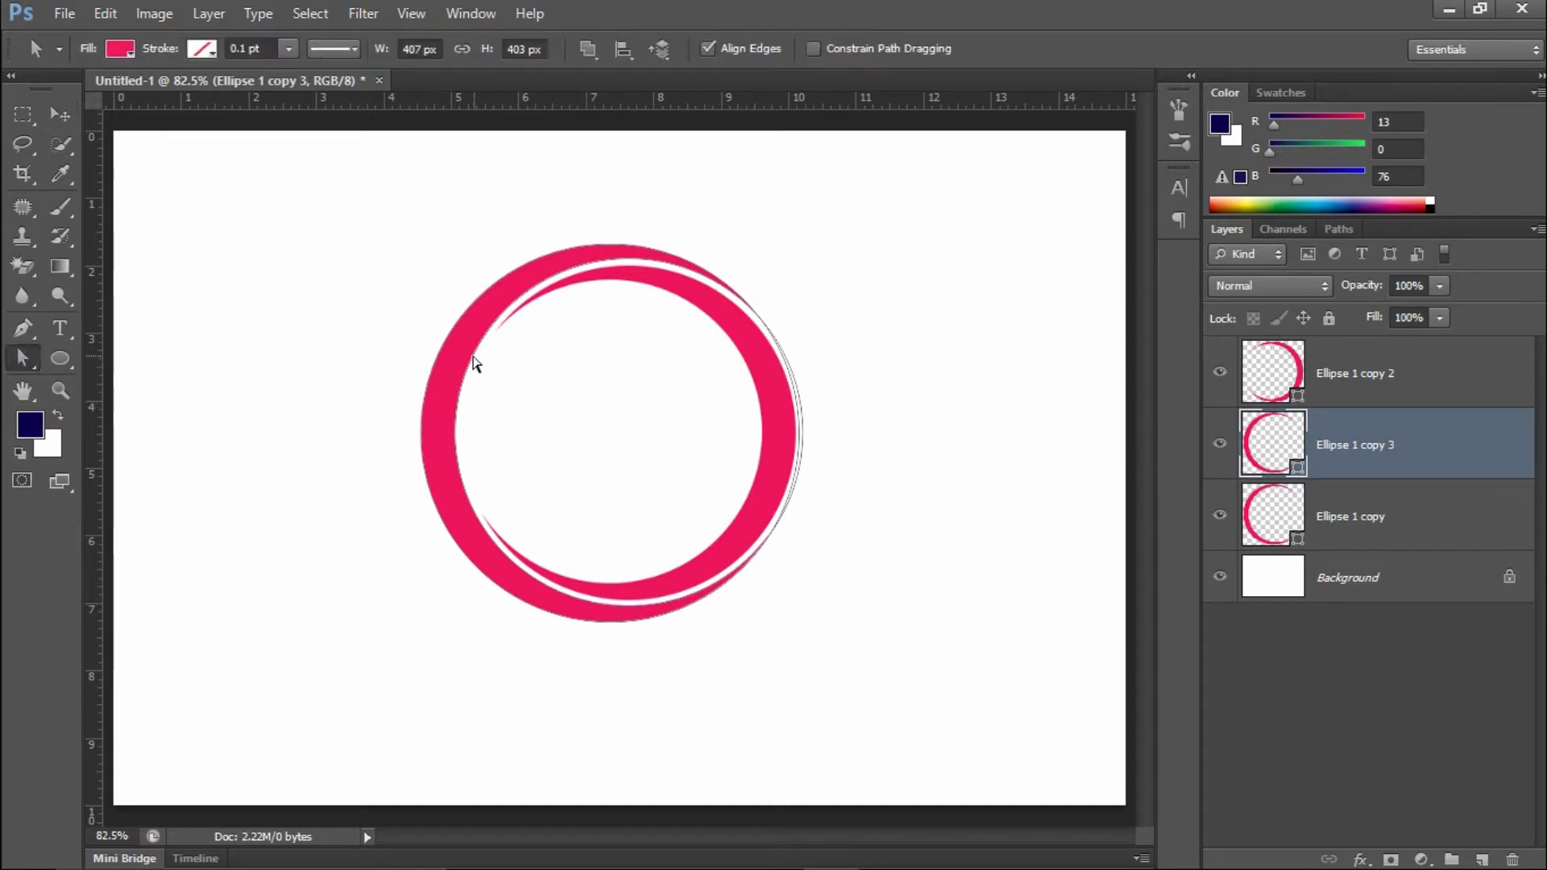
pyautogui.click(471, 357)
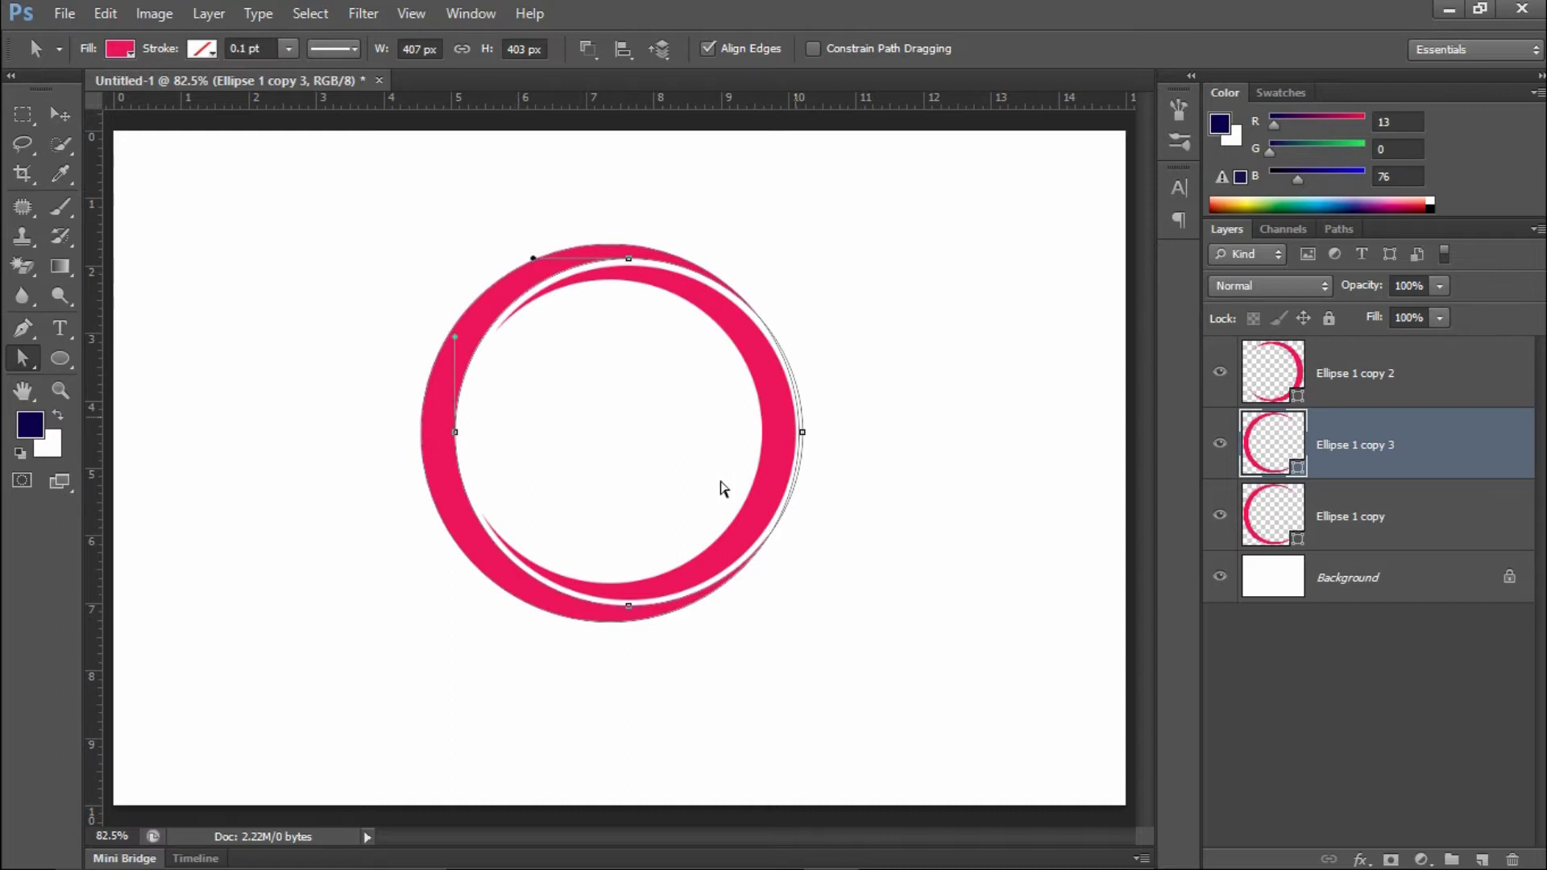
pyautogui.hotkey('ctrl', 't')
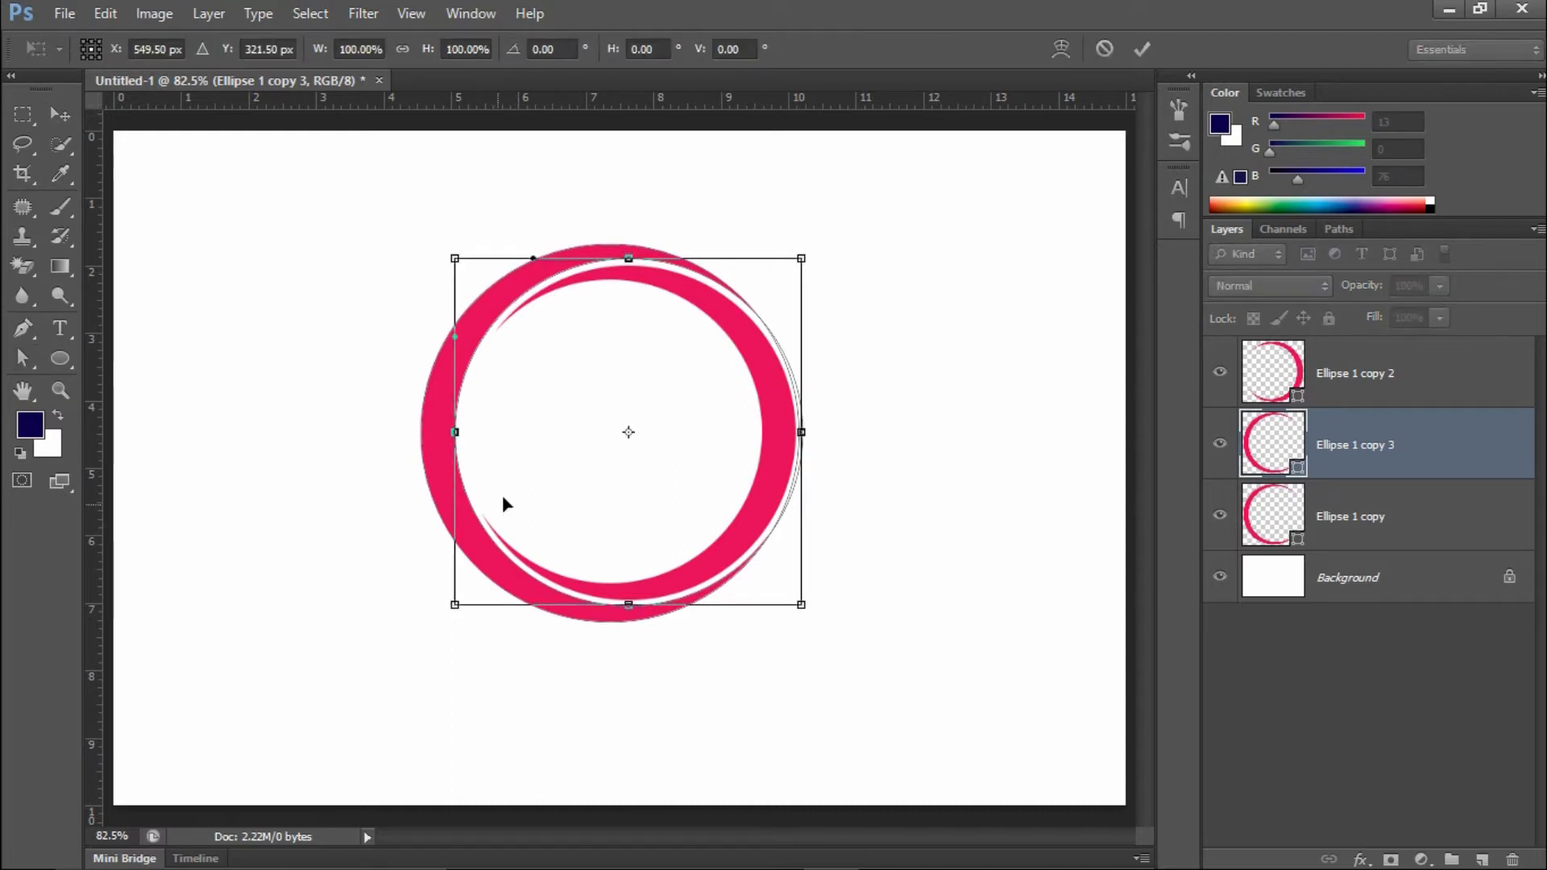
pyautogui.moveTo(449, 251); pyautogui.dragTo(429, 242)
pyautogui.moveTo(438, 434); pyautogui.dragTo(429, 439)
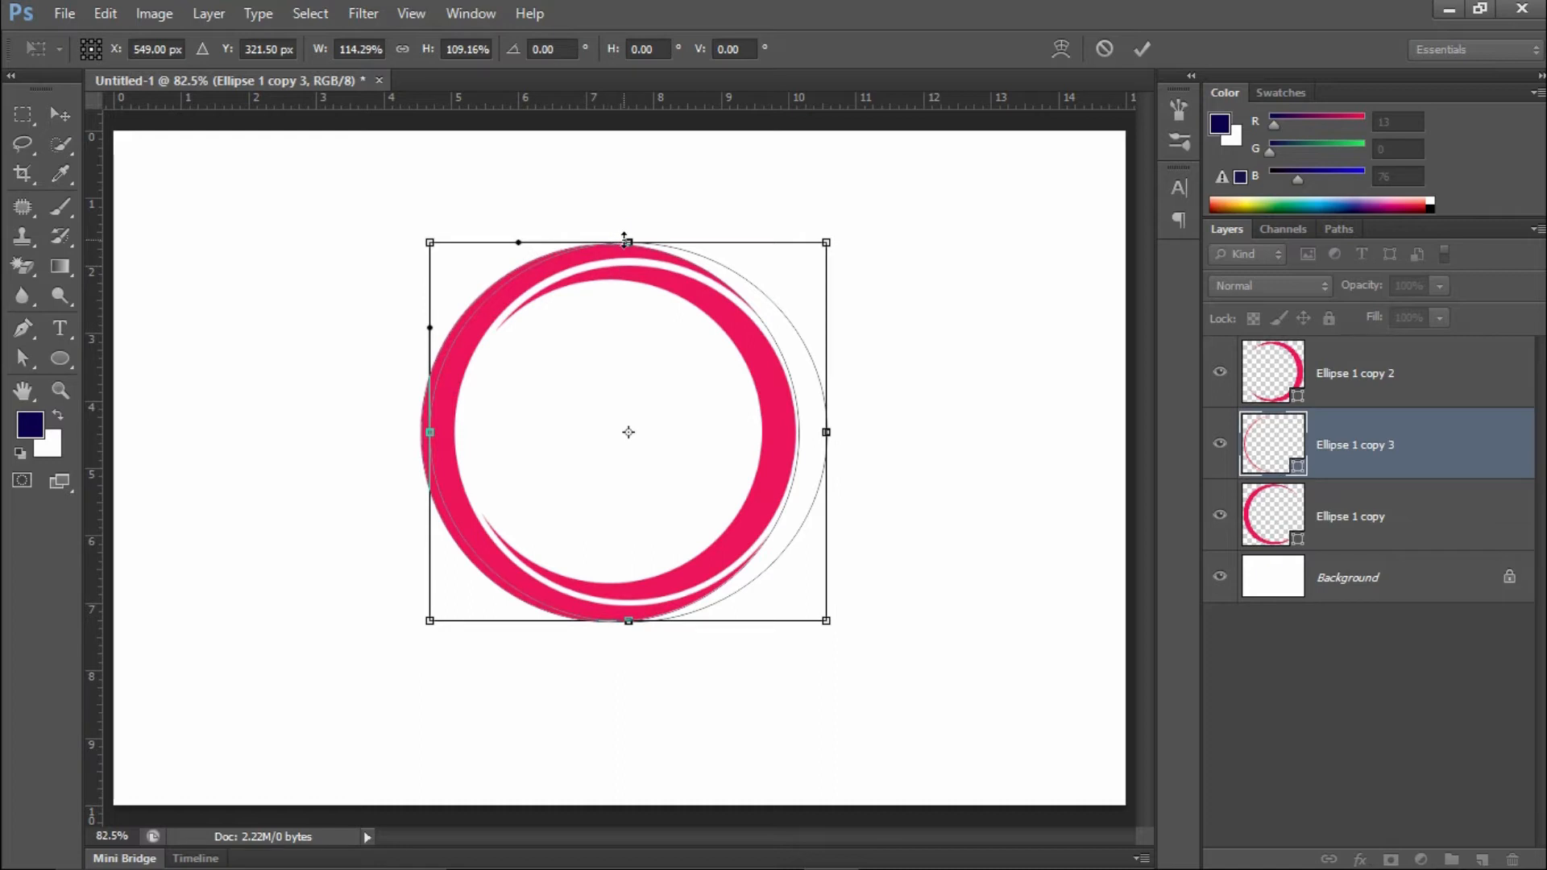
# - Fine-tune the copy's inner circle to about 114.82% wide and 108.63% high, apply the transform and deselect the path
pyautogui.moveTo(624, 241); pyautogui.dragTo(623, 245)
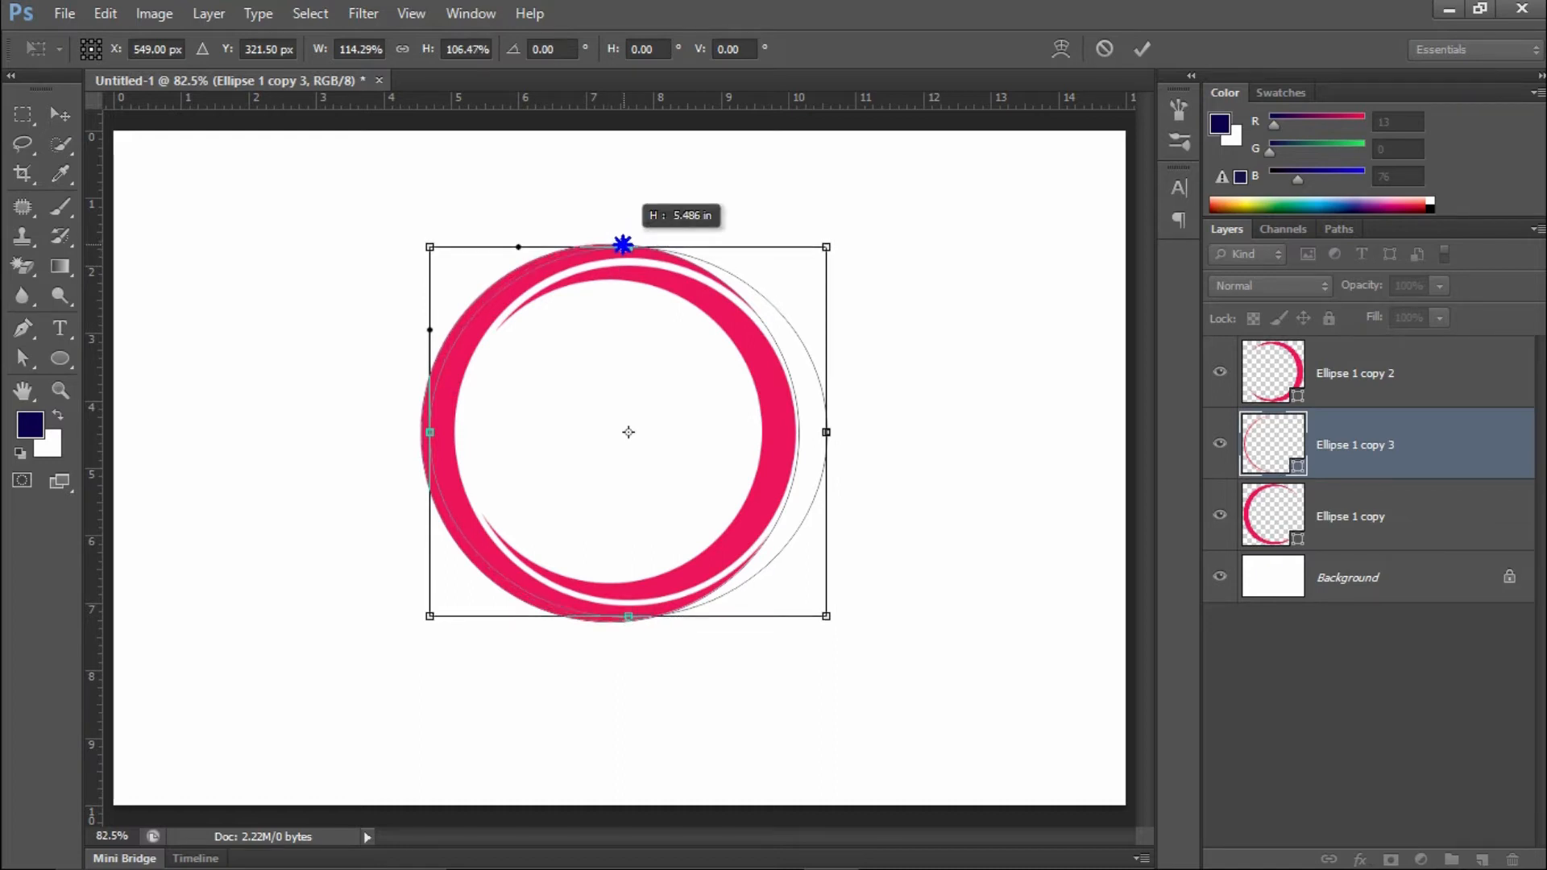
pyautogui.moveTo(623, 244); pyautogui.dragTo(623, 241)
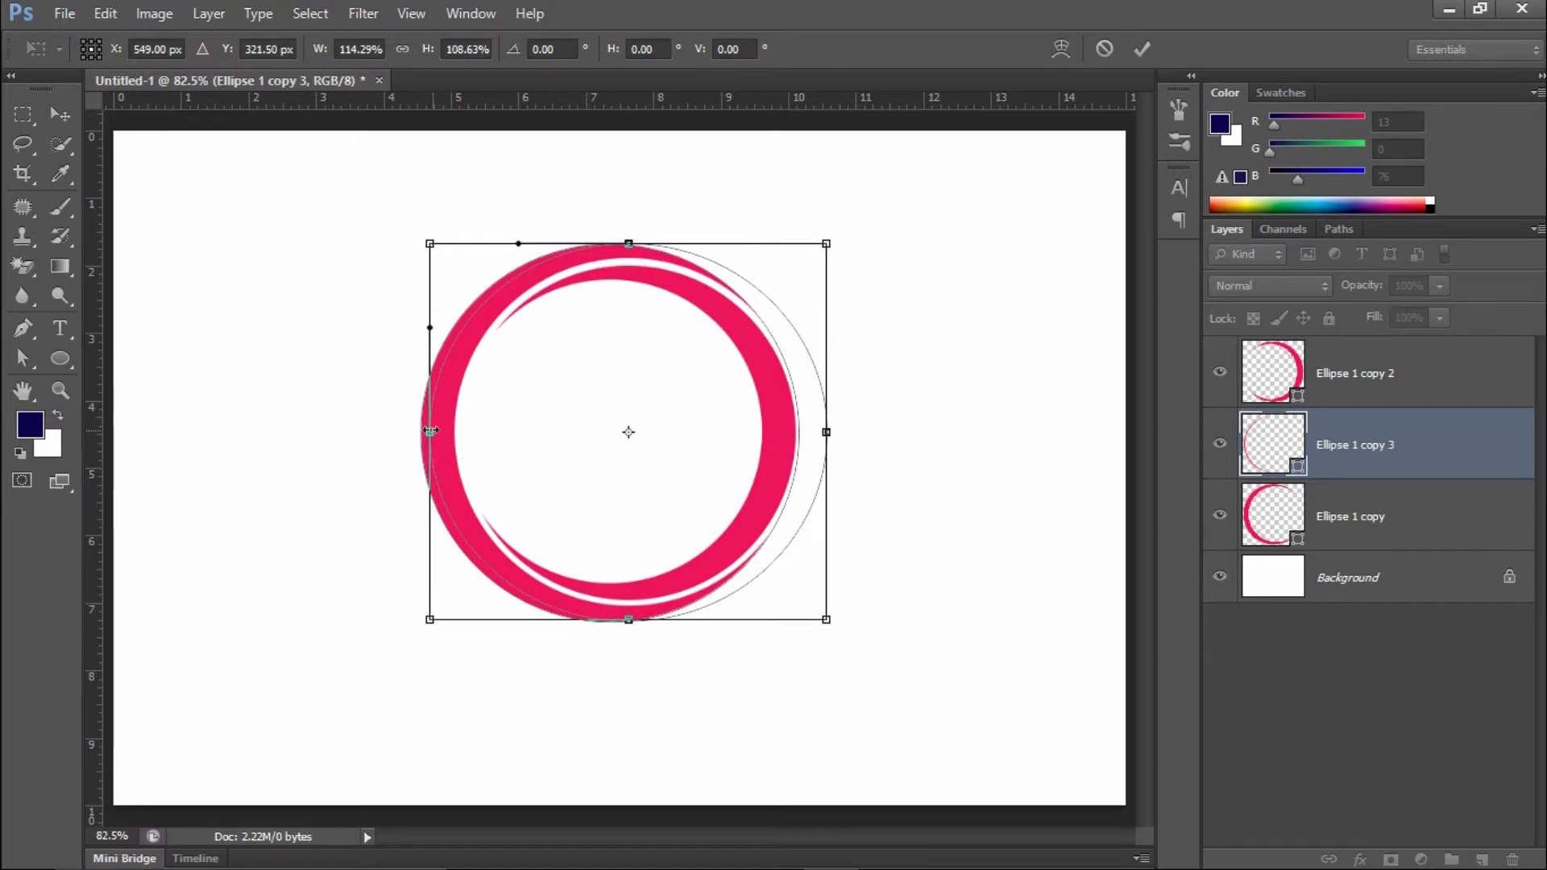
pyautogui.moveTo(431, 430); pyautogui.dragTo(429, 427)
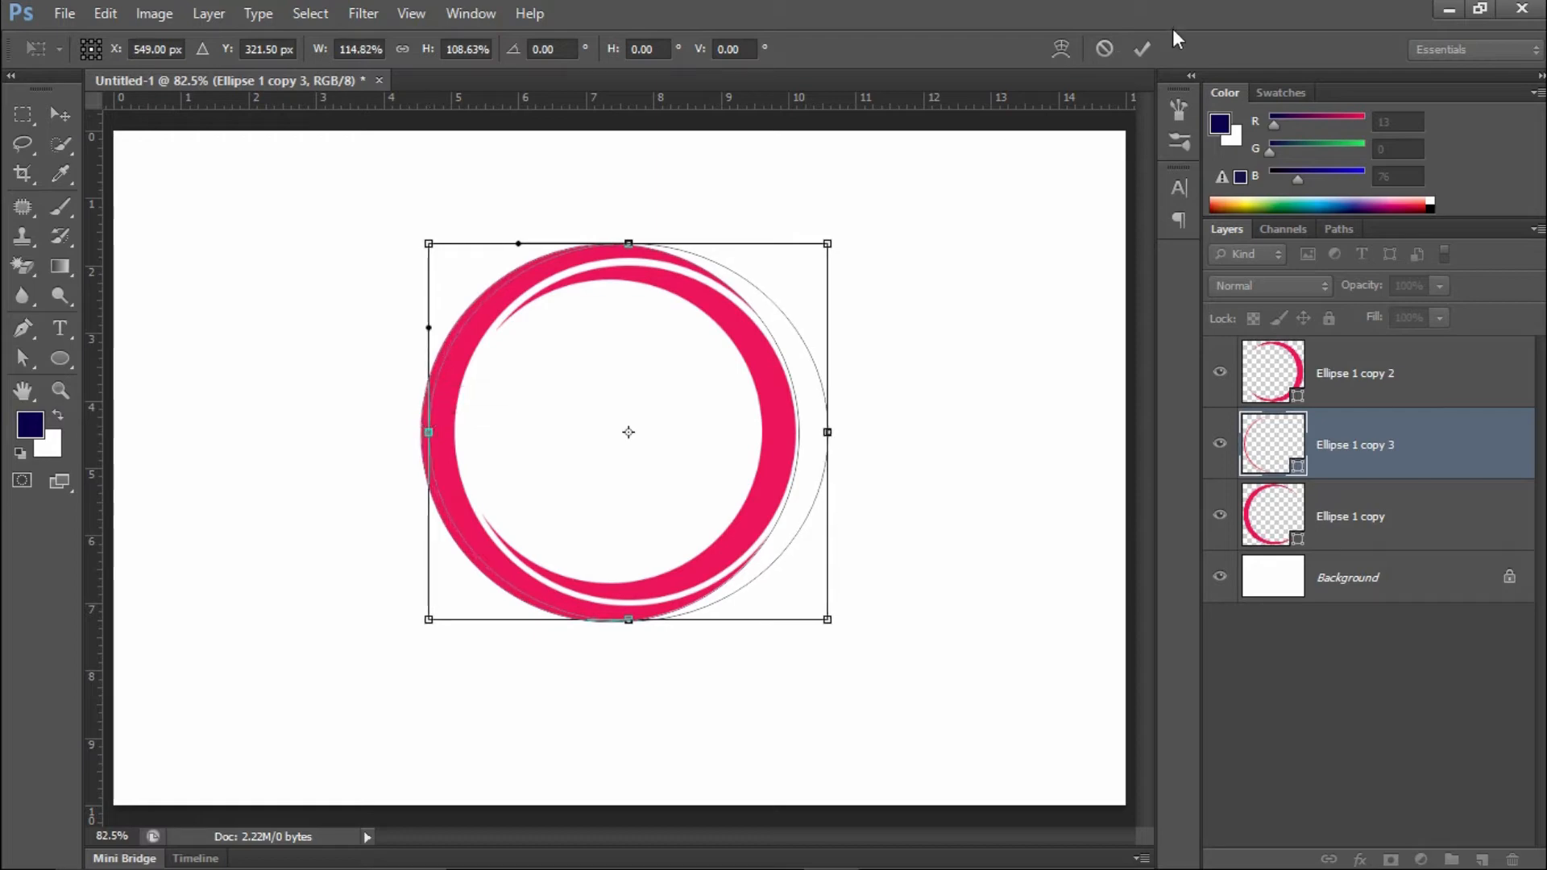
pyautogui.click(1142, 48)
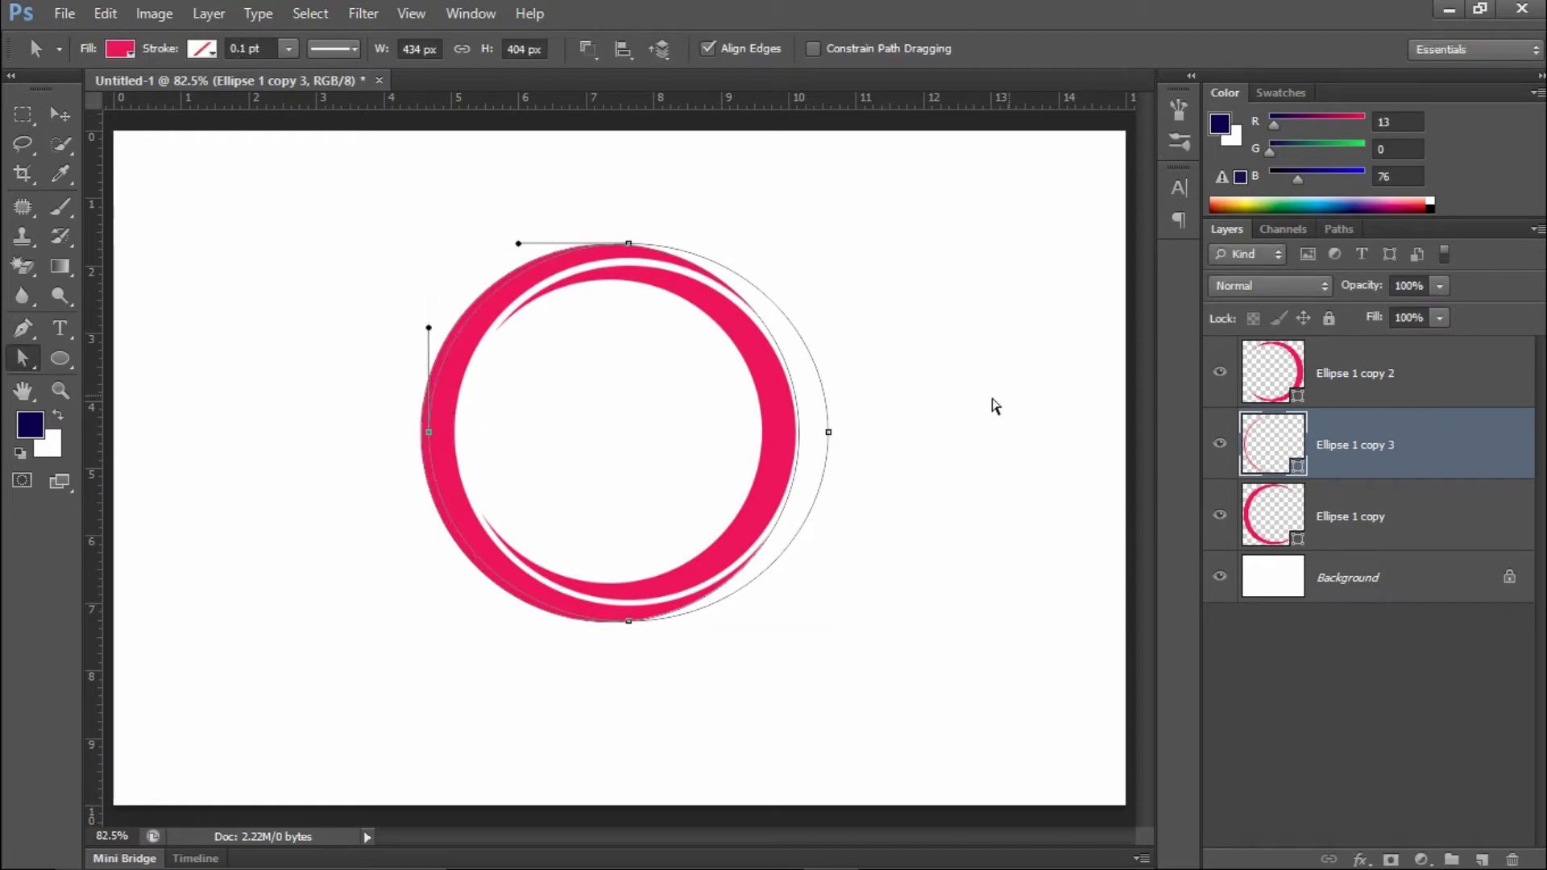
pyautogui.click(1078, 421)
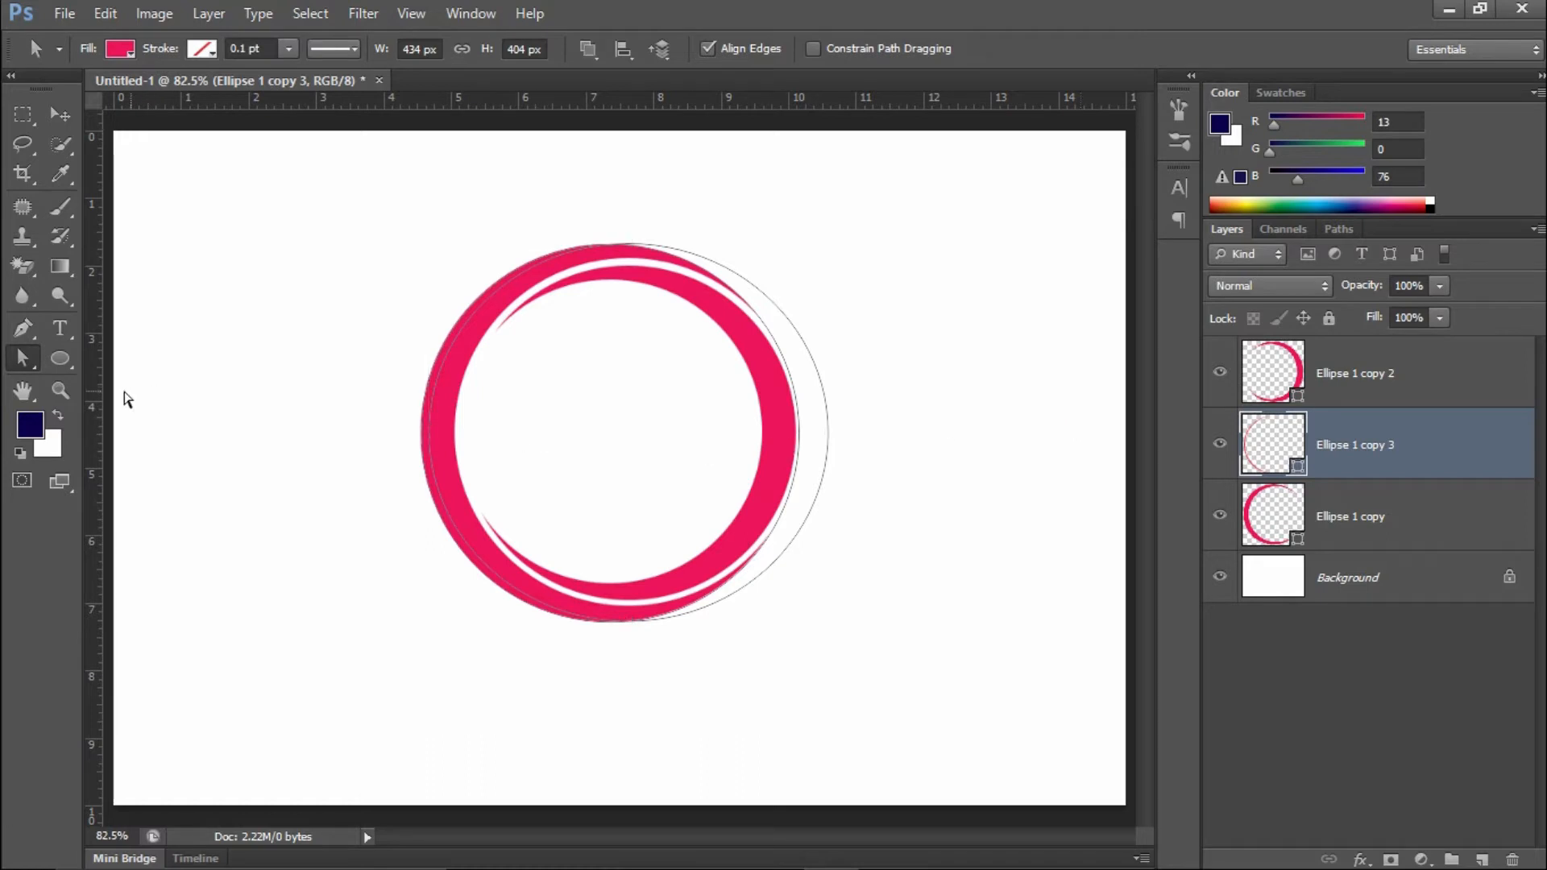
# - Fill the thin outer crescent copy with black
pyautogui.click(66, 365)
pyautogui.click(207, 49)
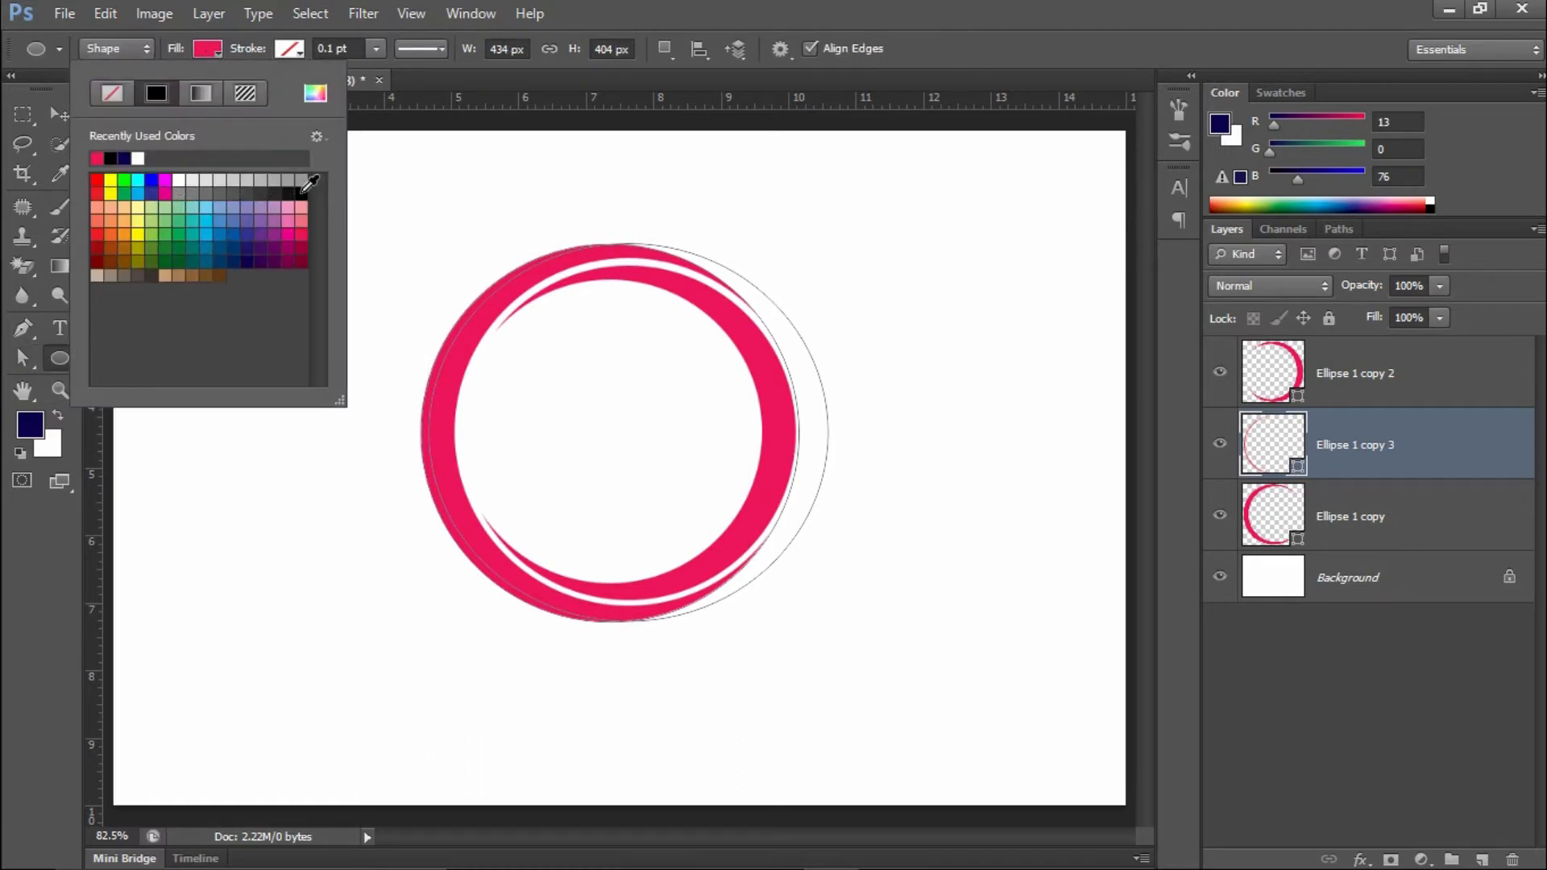
pyautogui.click(302, 192)
pyautogui.click(574, 215)
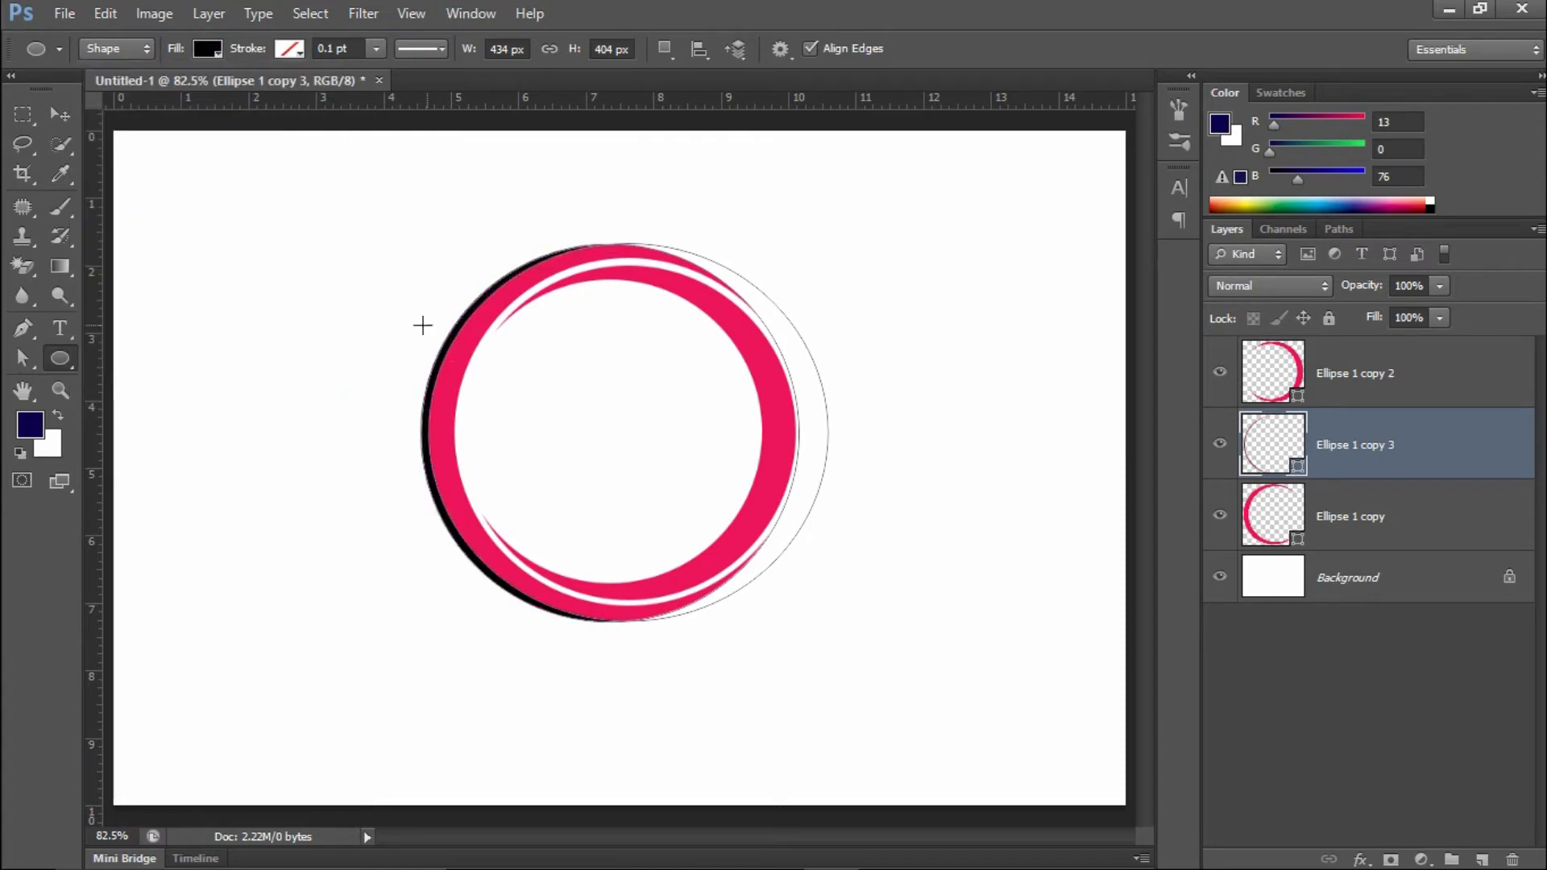
pyautogui.press('v')
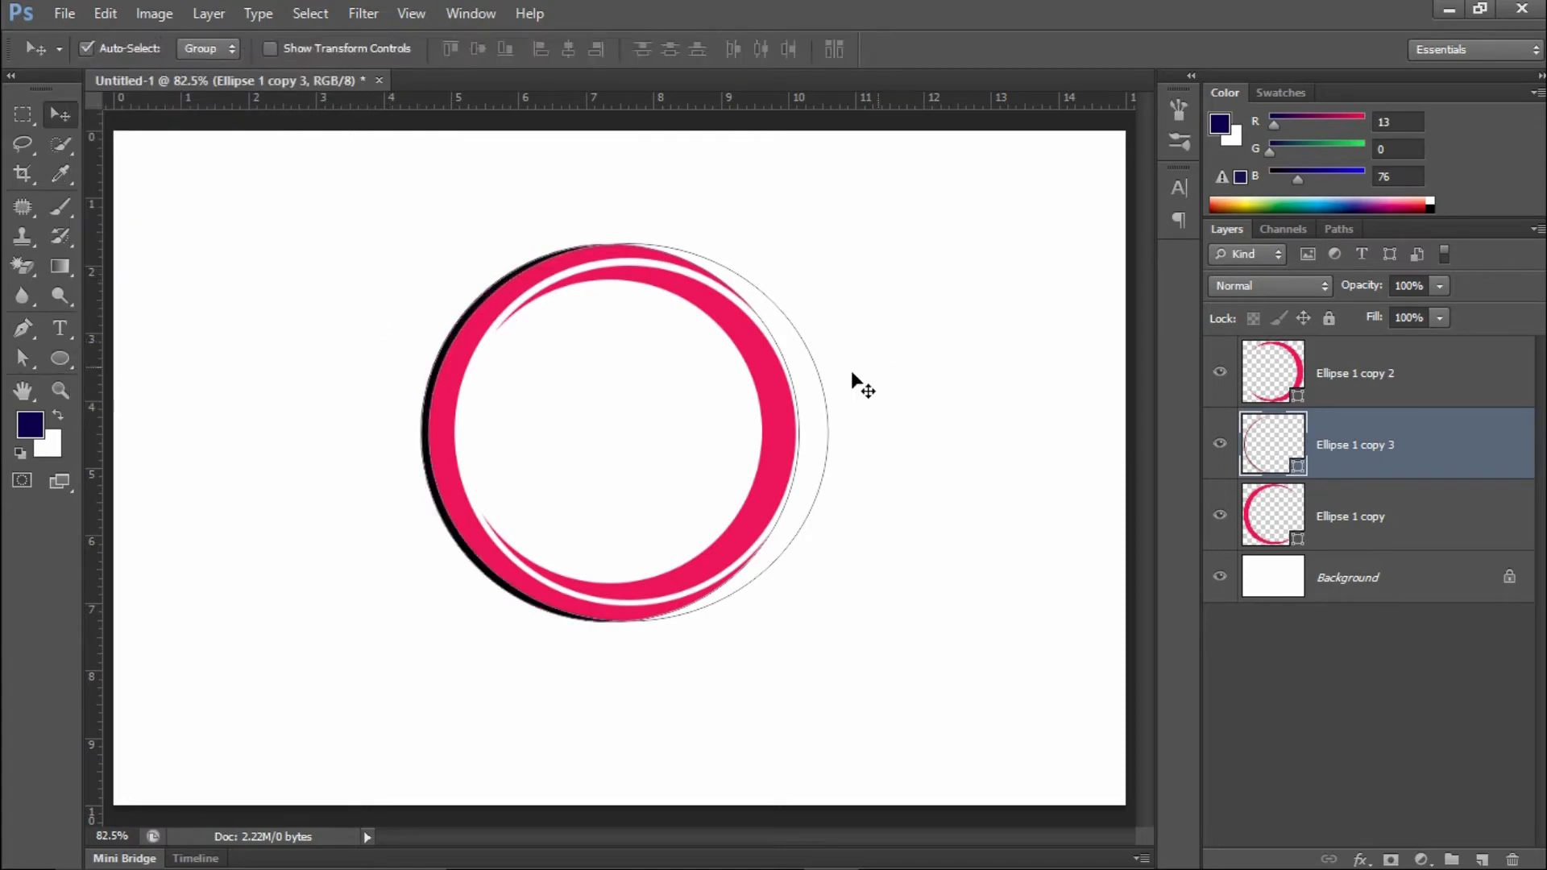
# - Duplicate the inner flipped crescent layer and enlarge the copy's inner circle around its centre, leaving a thin crescent
pyautogui.click(1410, 393)
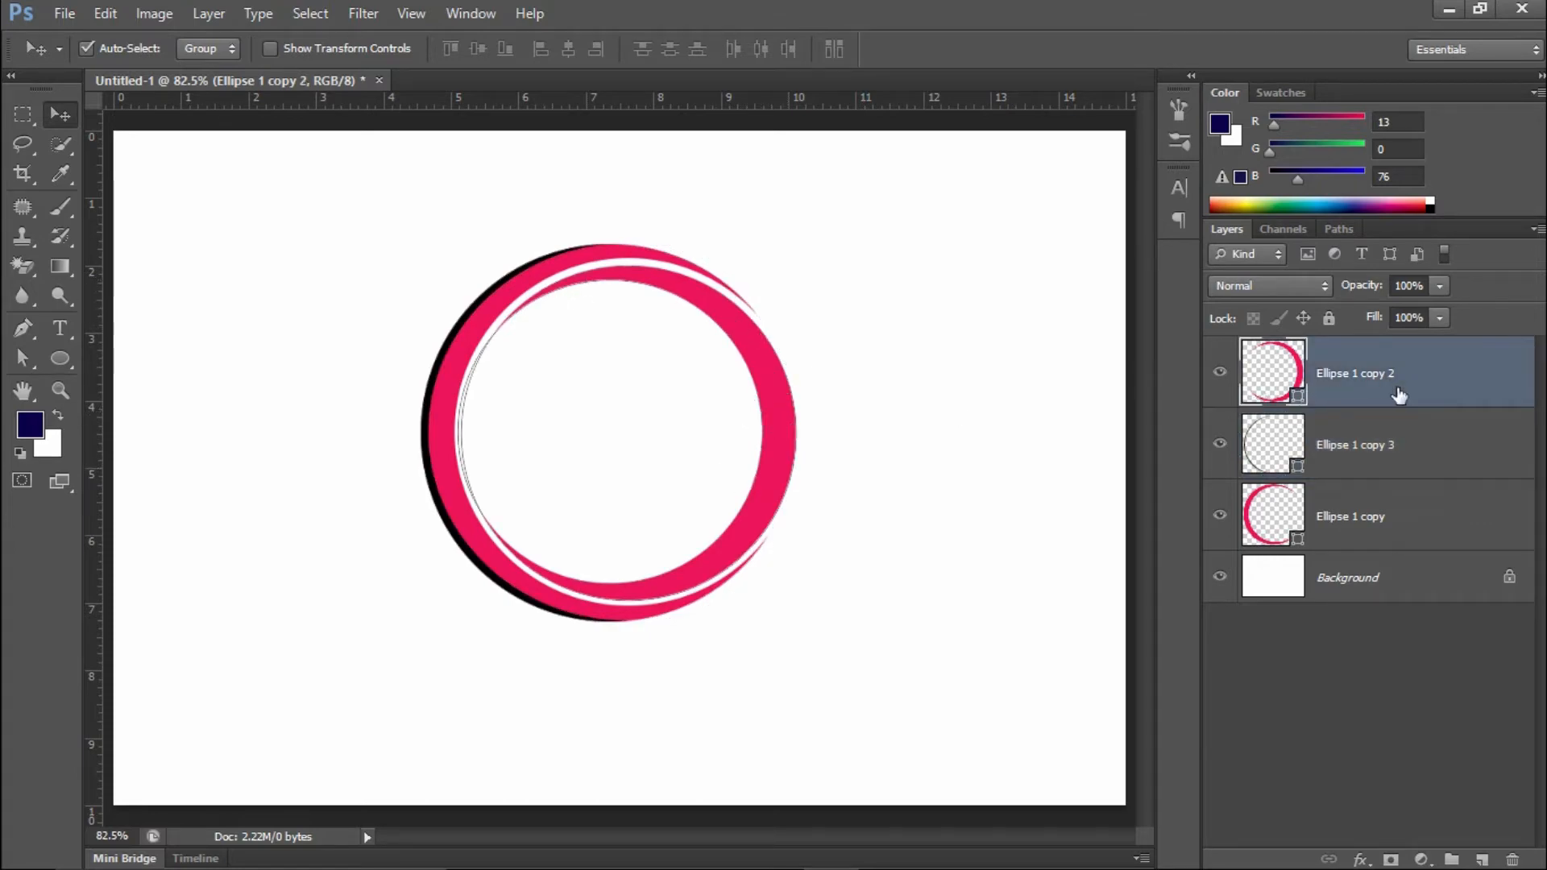
pyautogui.hotkey('ctrl', 'j')
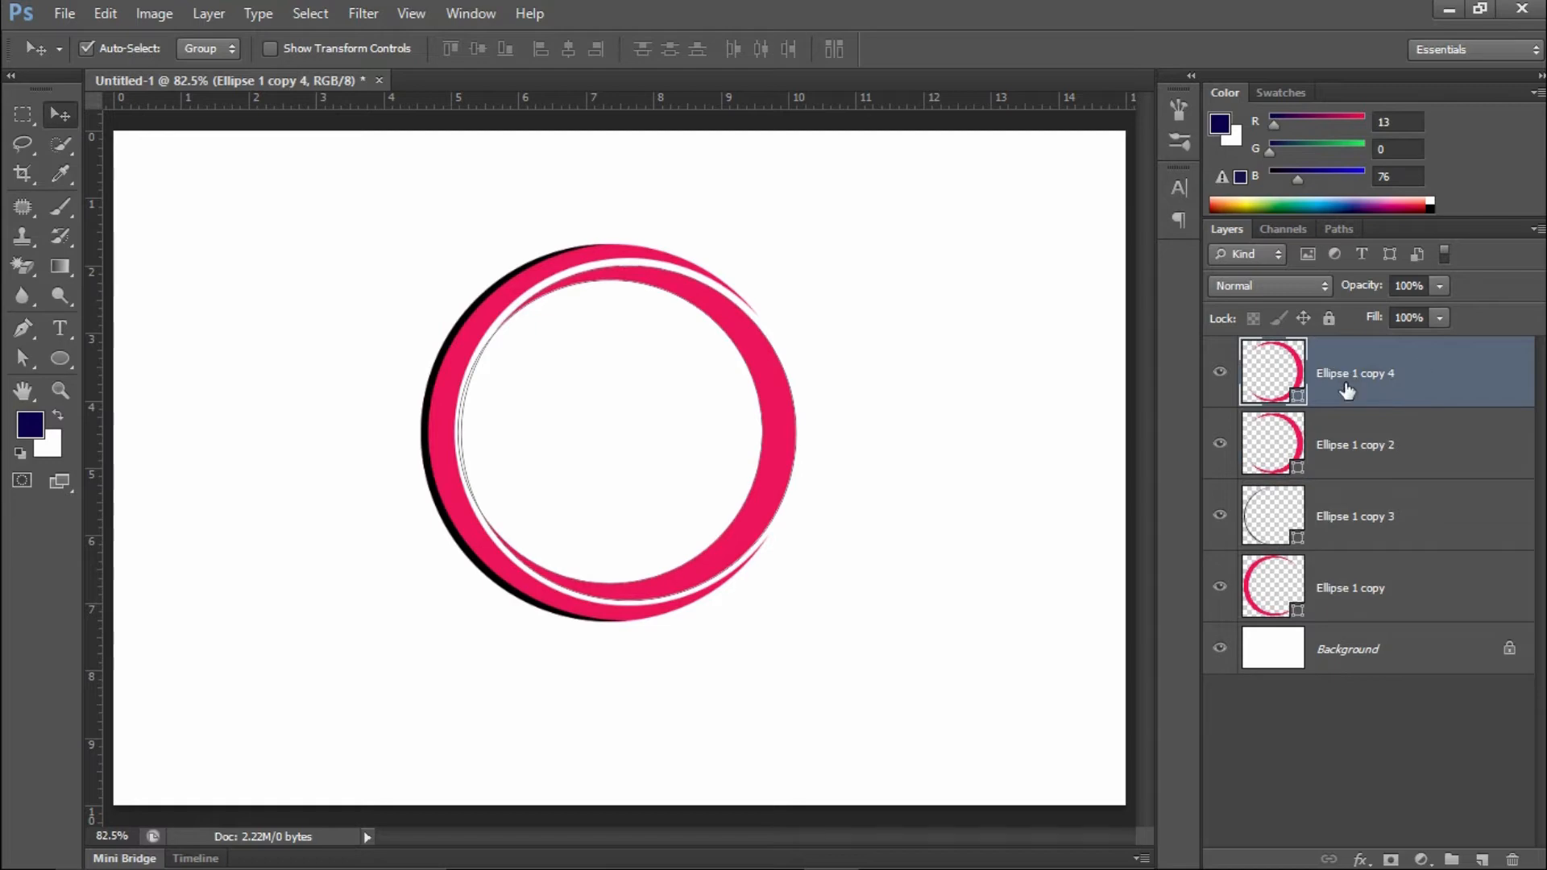
pyautogui.click(24, 360)
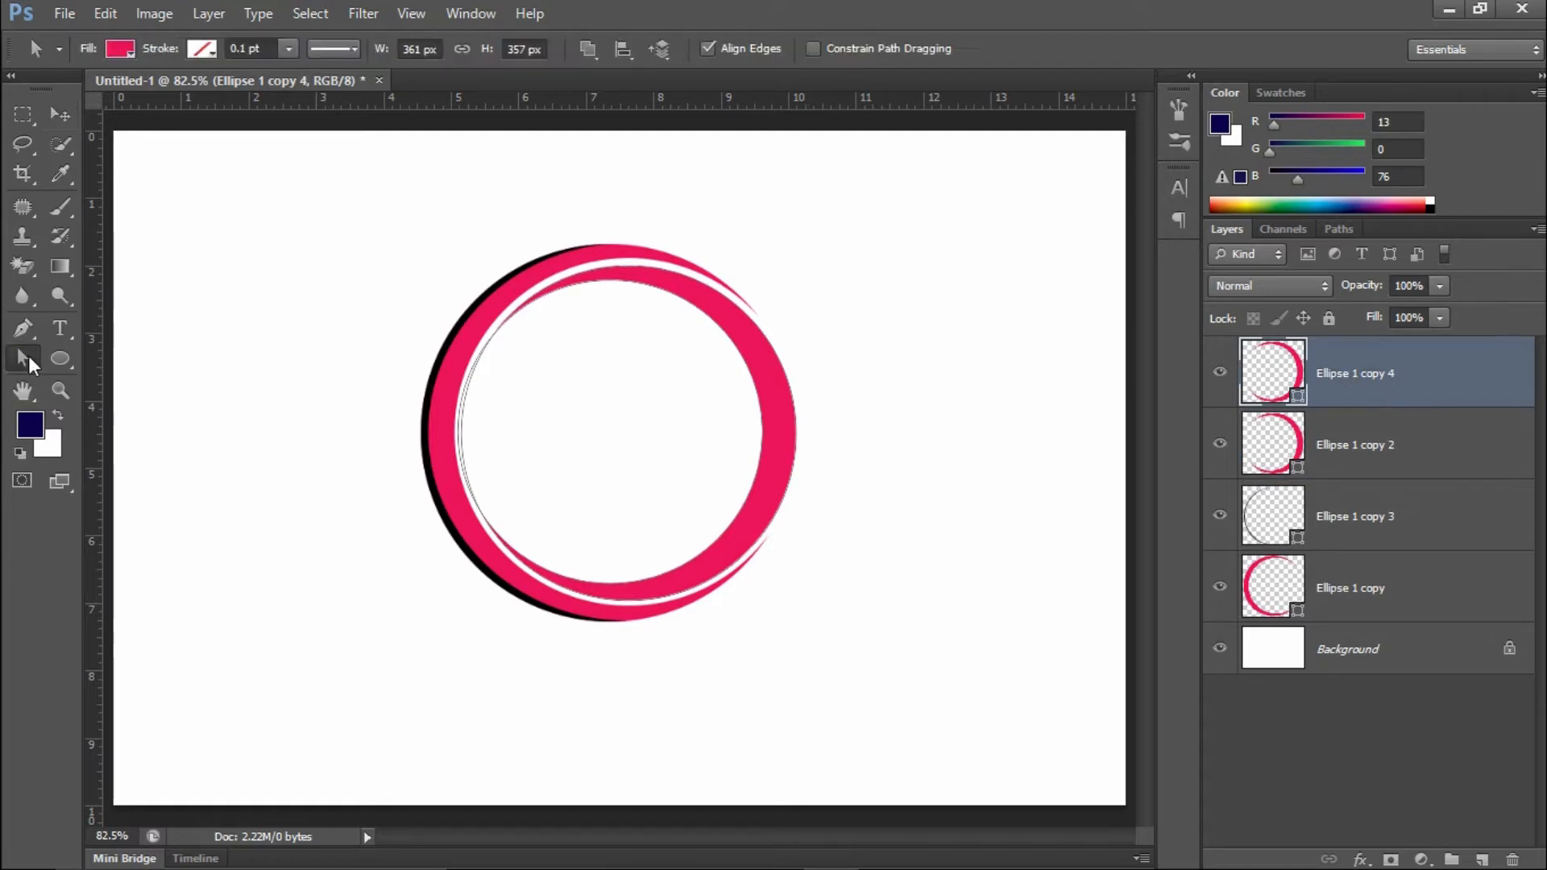
pyautogui.click(711, 324)
pyautogui.hotkey('ctrl', 't')
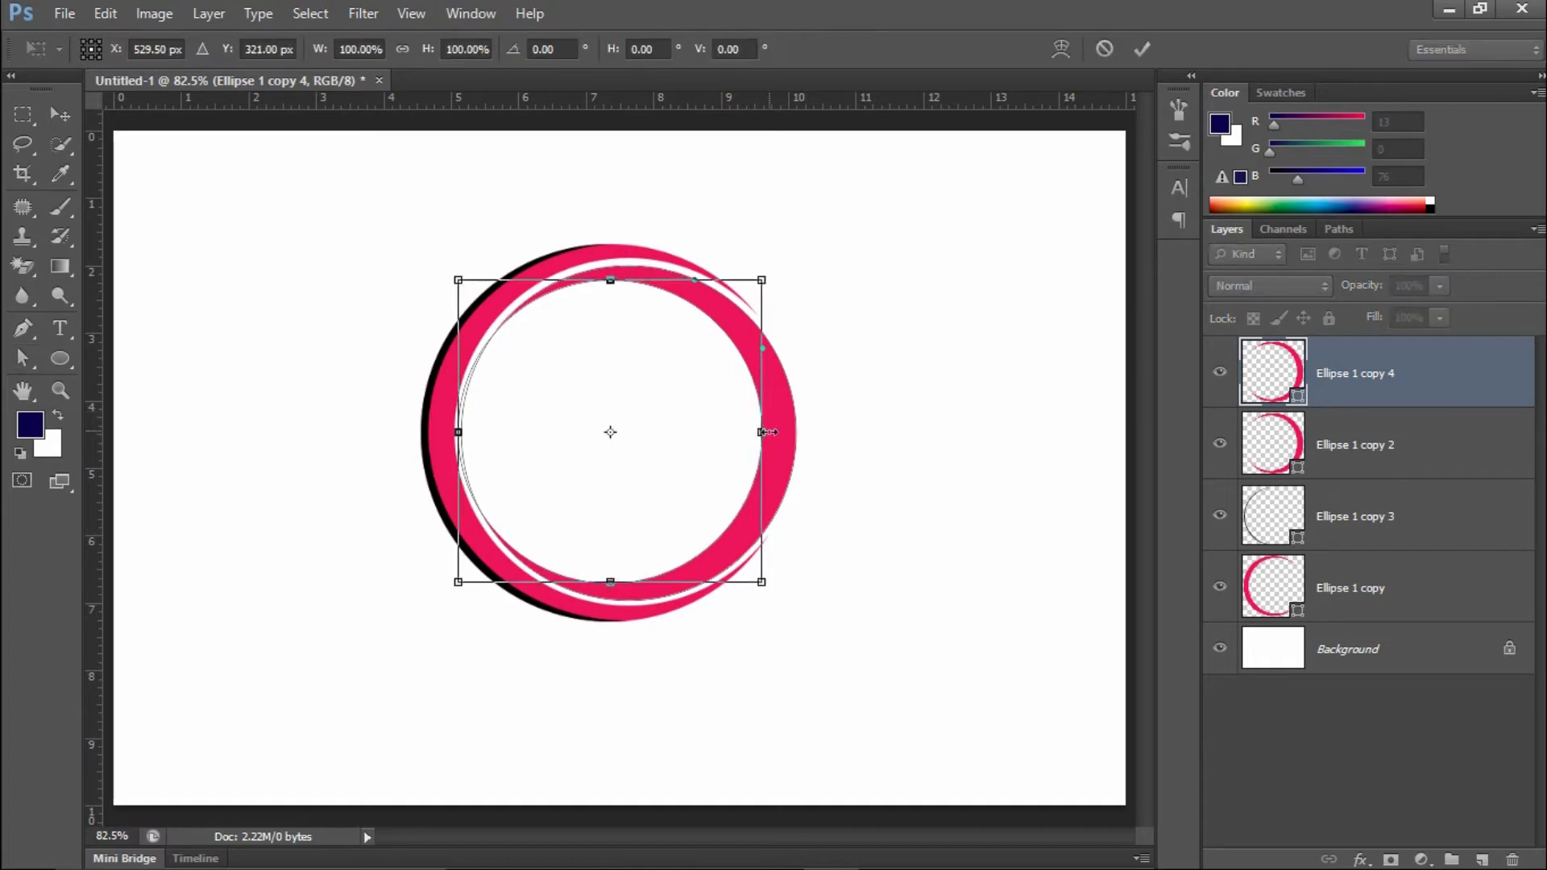
pyautogui.moveTo(767, 439); pyautogui.dragTo(792, 428)
pyautogui.press('Return')
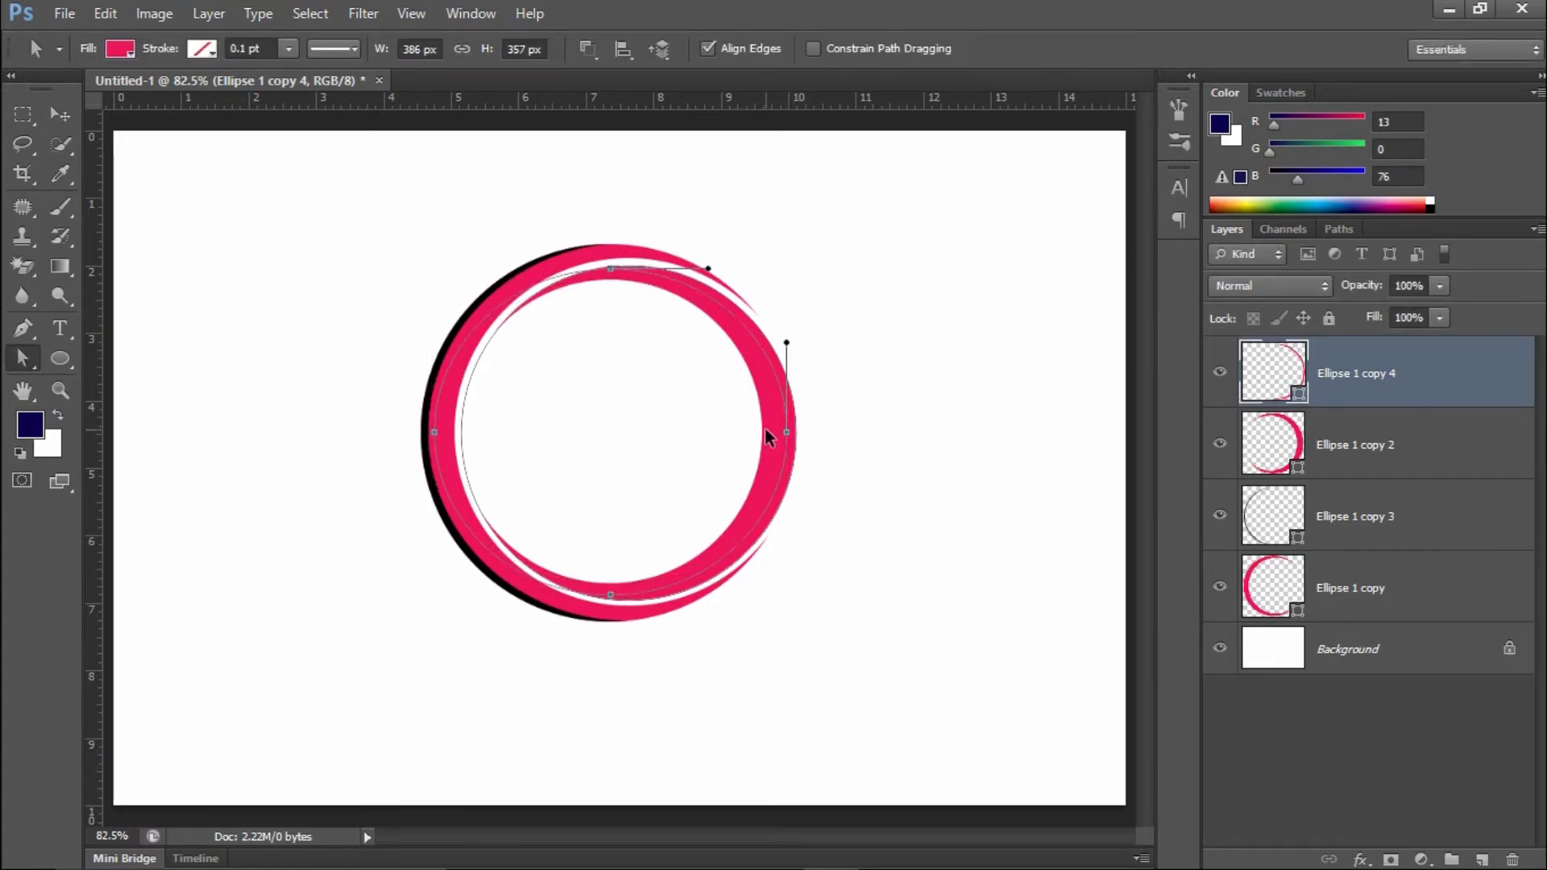
# - Scale the inner circle of the new thin crescent to about 101.60% wide and 100.86% high
pyautogui.hotkey('ctrl', 't')
pyautogui.scroll(2, 690, 390)
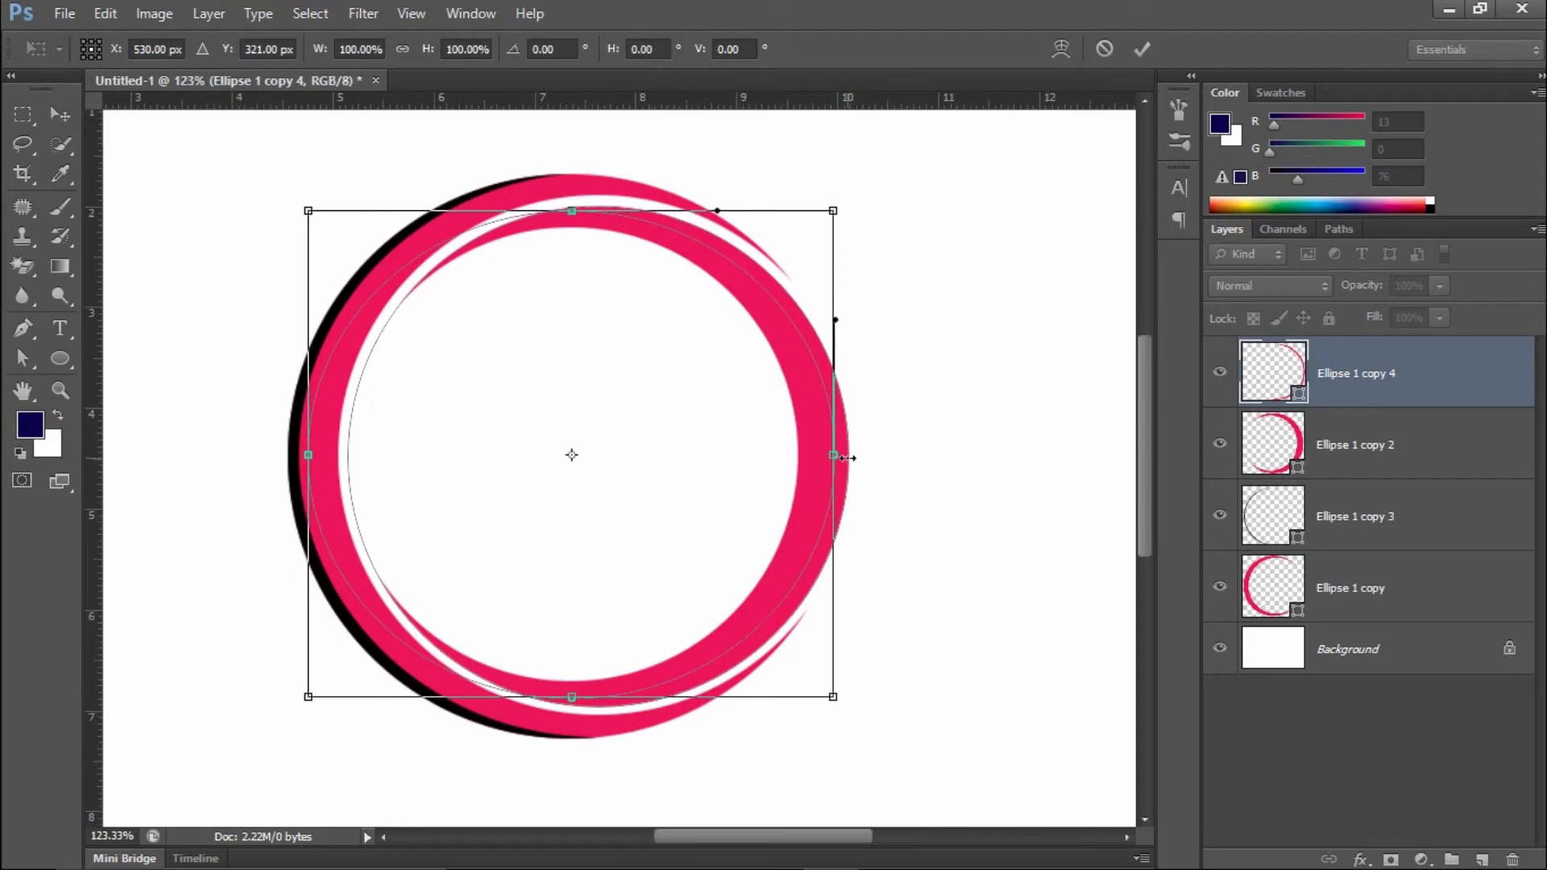
pyautogui.moveTo(837, 456); pyautogui.dragTo(842, 455)
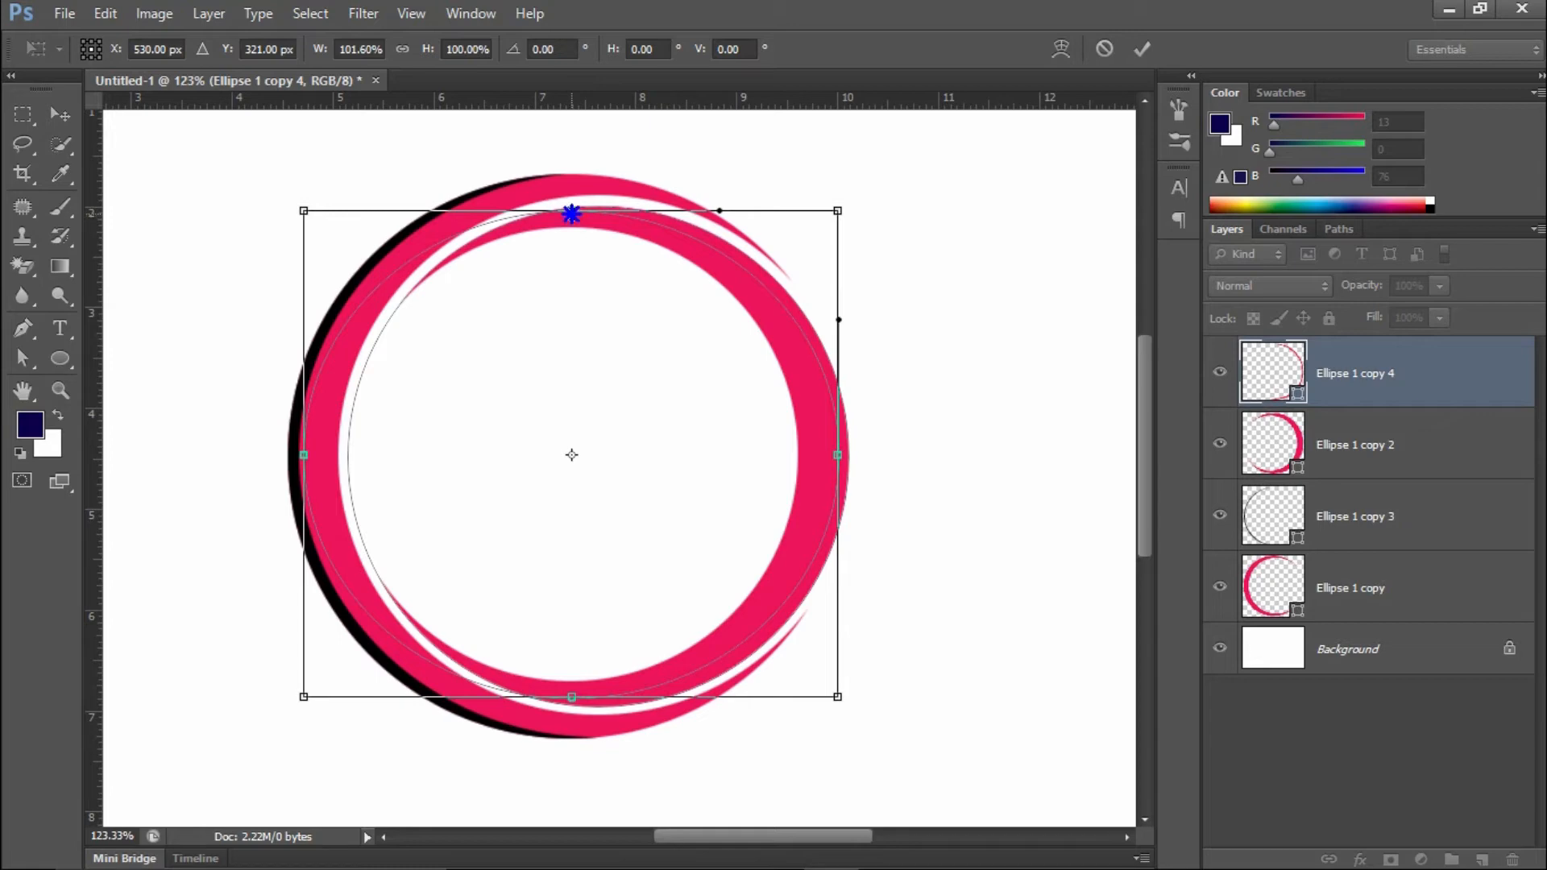
pyautogui.moveTo(571, 210); pyautogui.dragTo(568, 213)
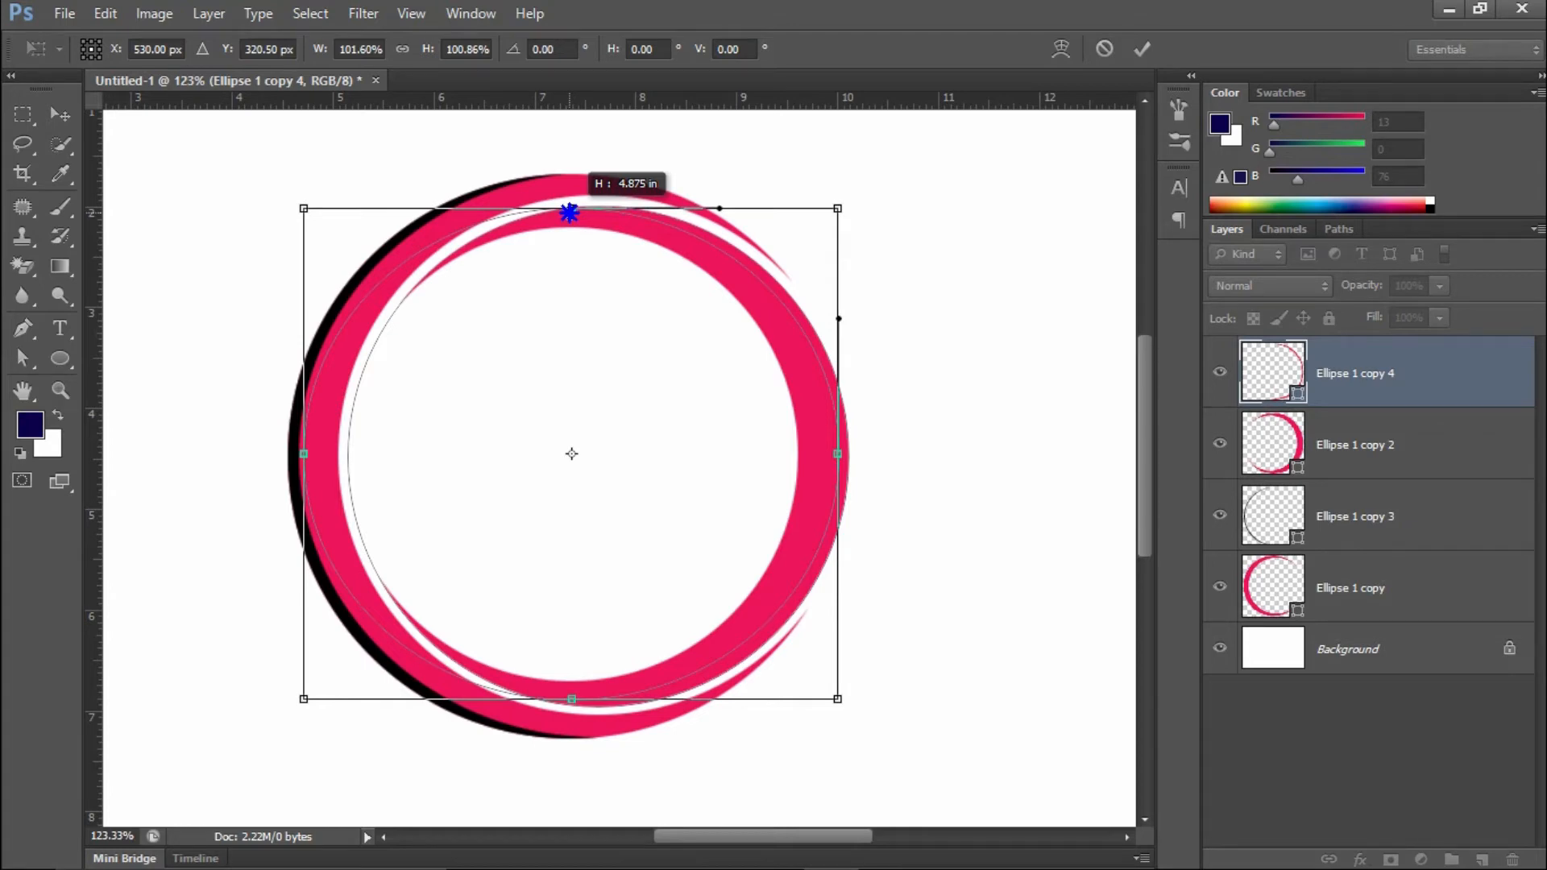
pyautogui.moveTo(568, 213); pyautogui.dragTo(569, 213)
pyautogui.click(1142, 48)
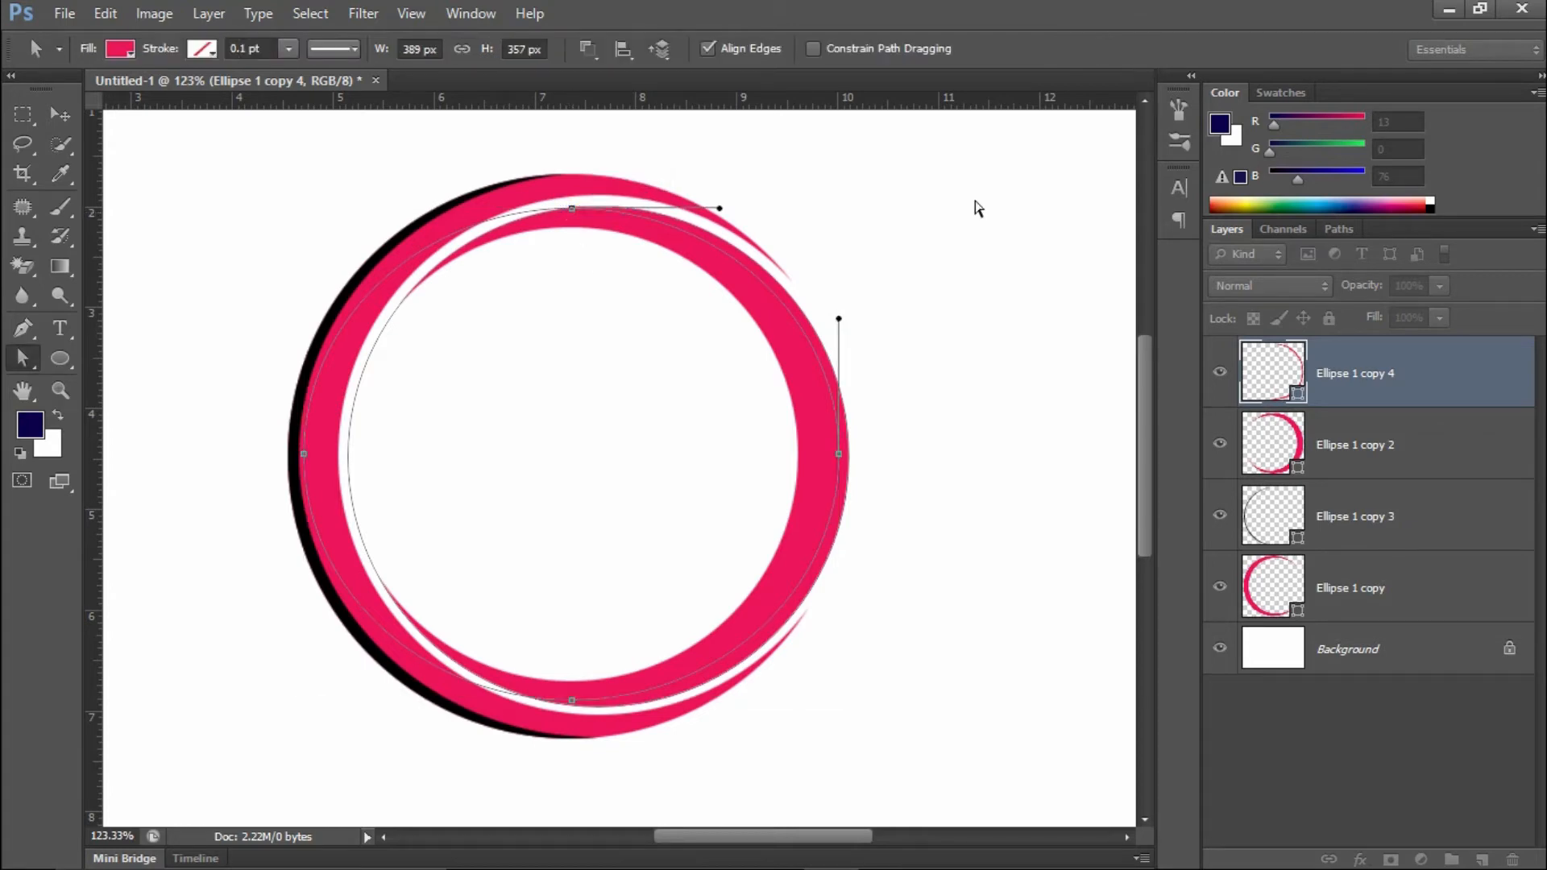
# - Deselect the inner circle path and fill the new thin inner crescent copy with black (000000)
pyautogui.click(907, 367)
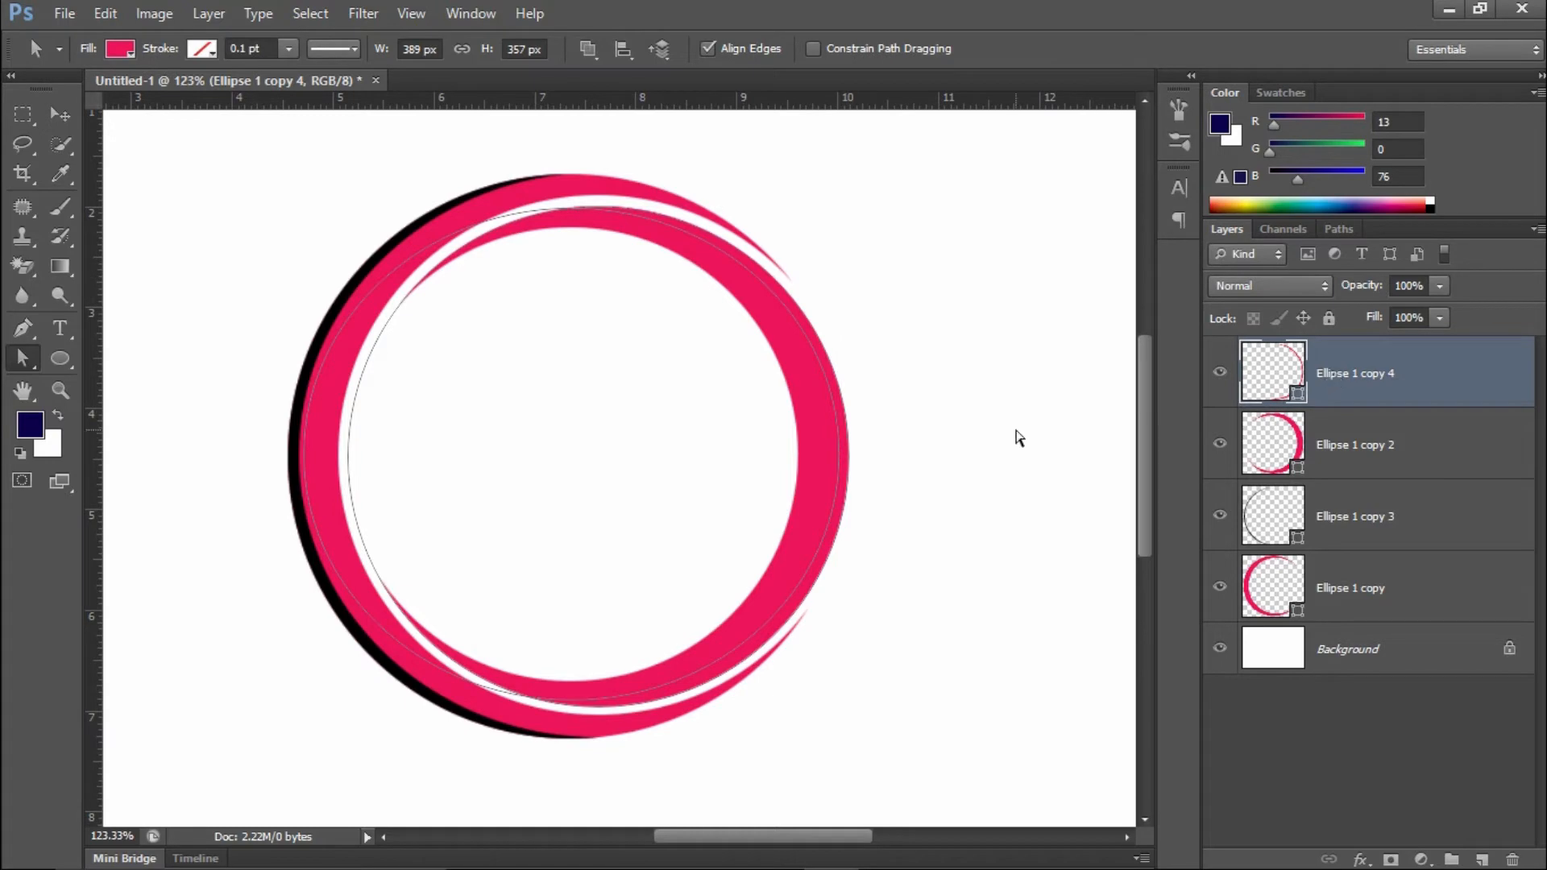
pyautogui.press('v')
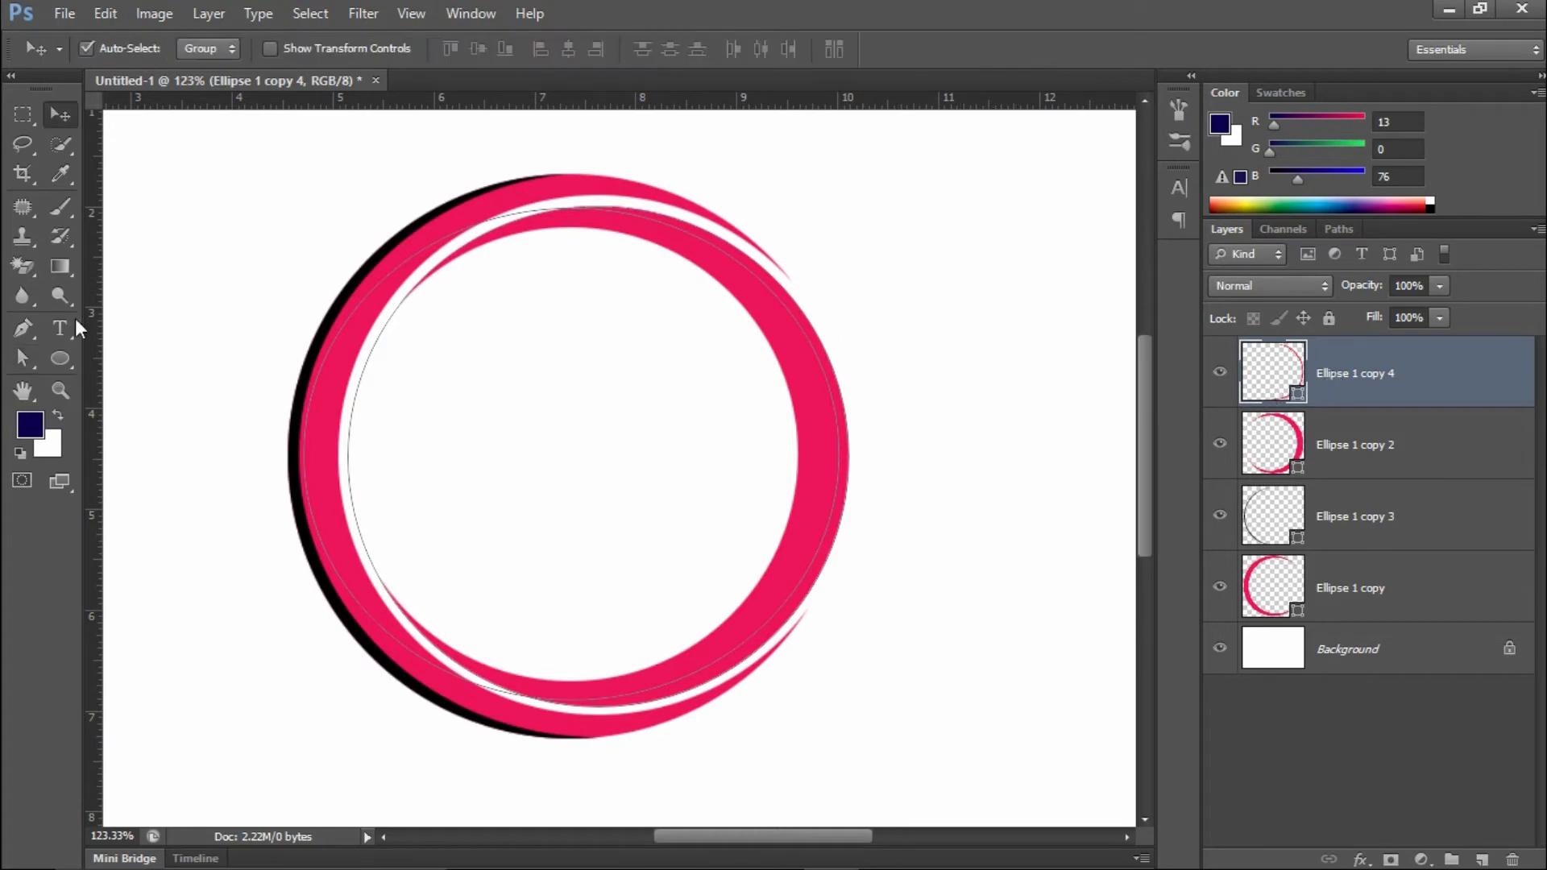
pyautogui.click(61, 357)
pyautogui.click(213, 53)
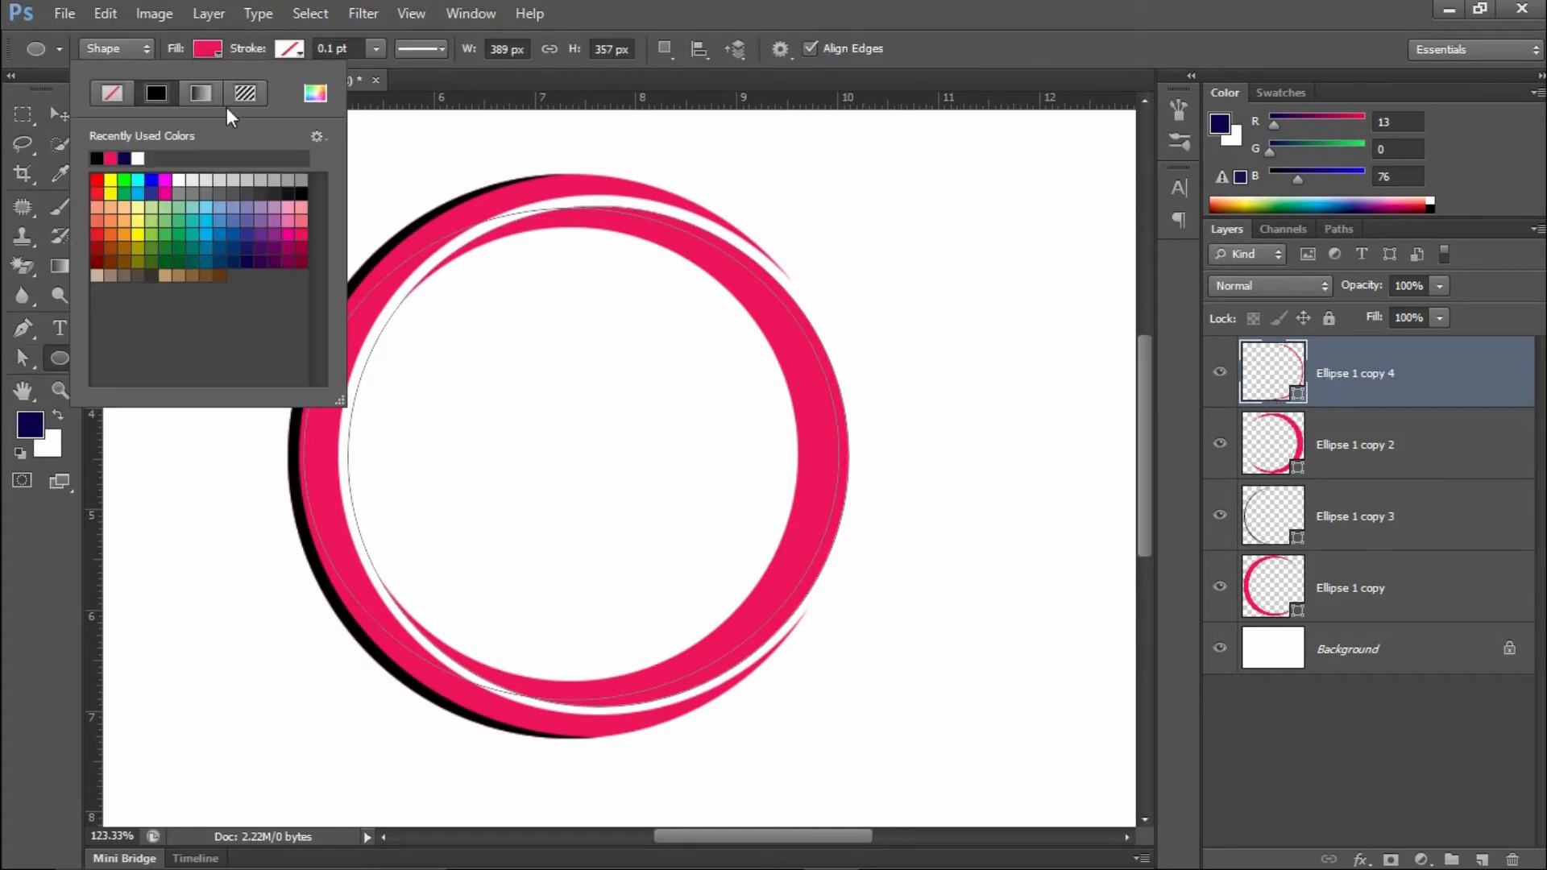
pyautogui.click(315, 93)
pyautogui.click(299, 410)
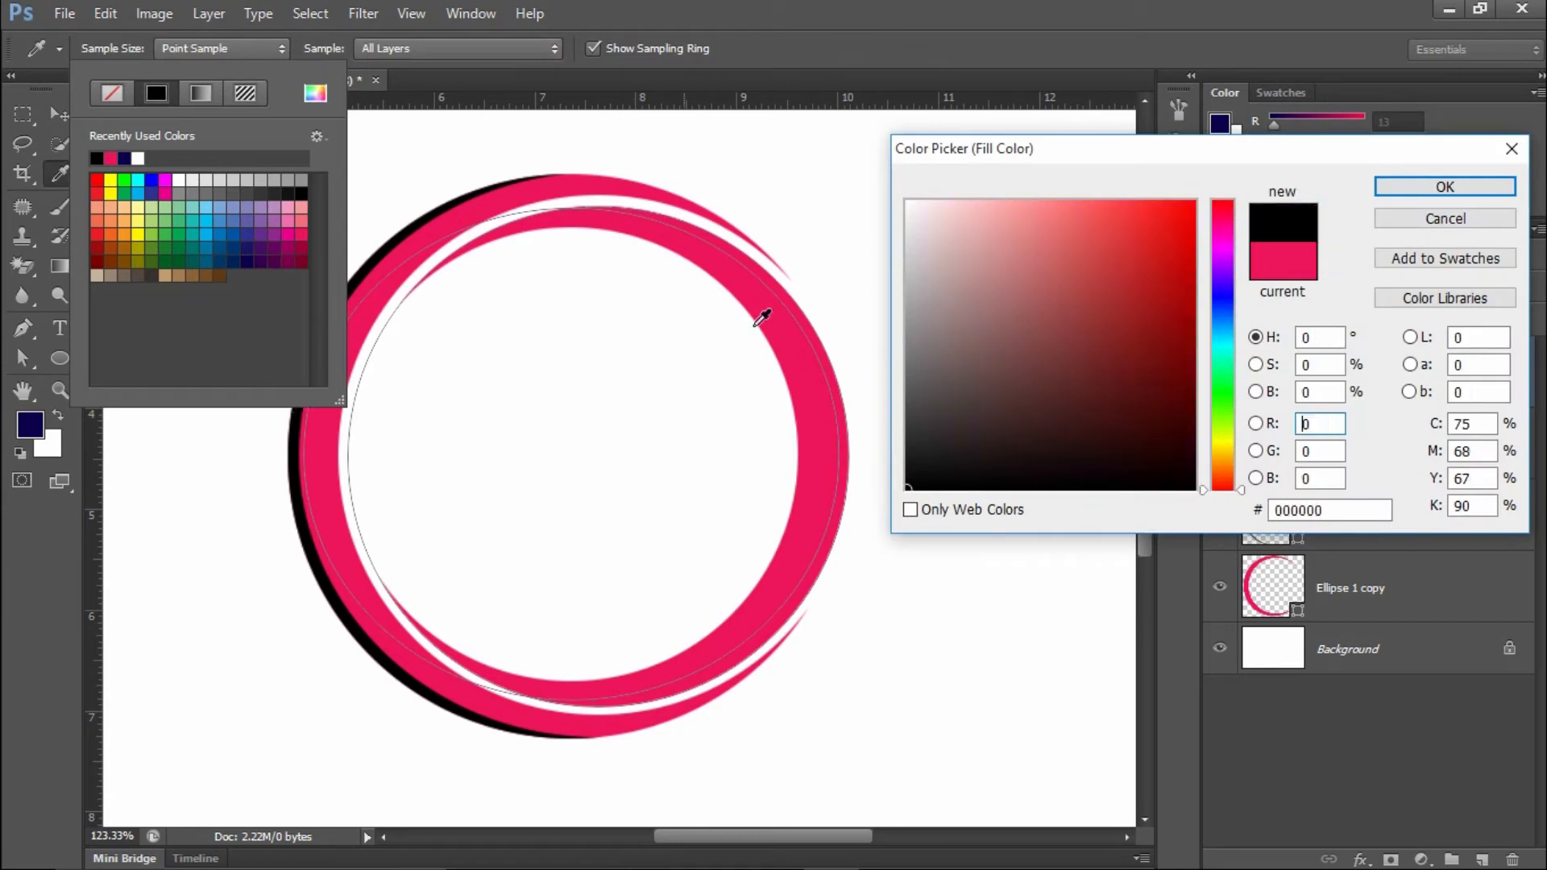
pyautogui.click(1445, 186)
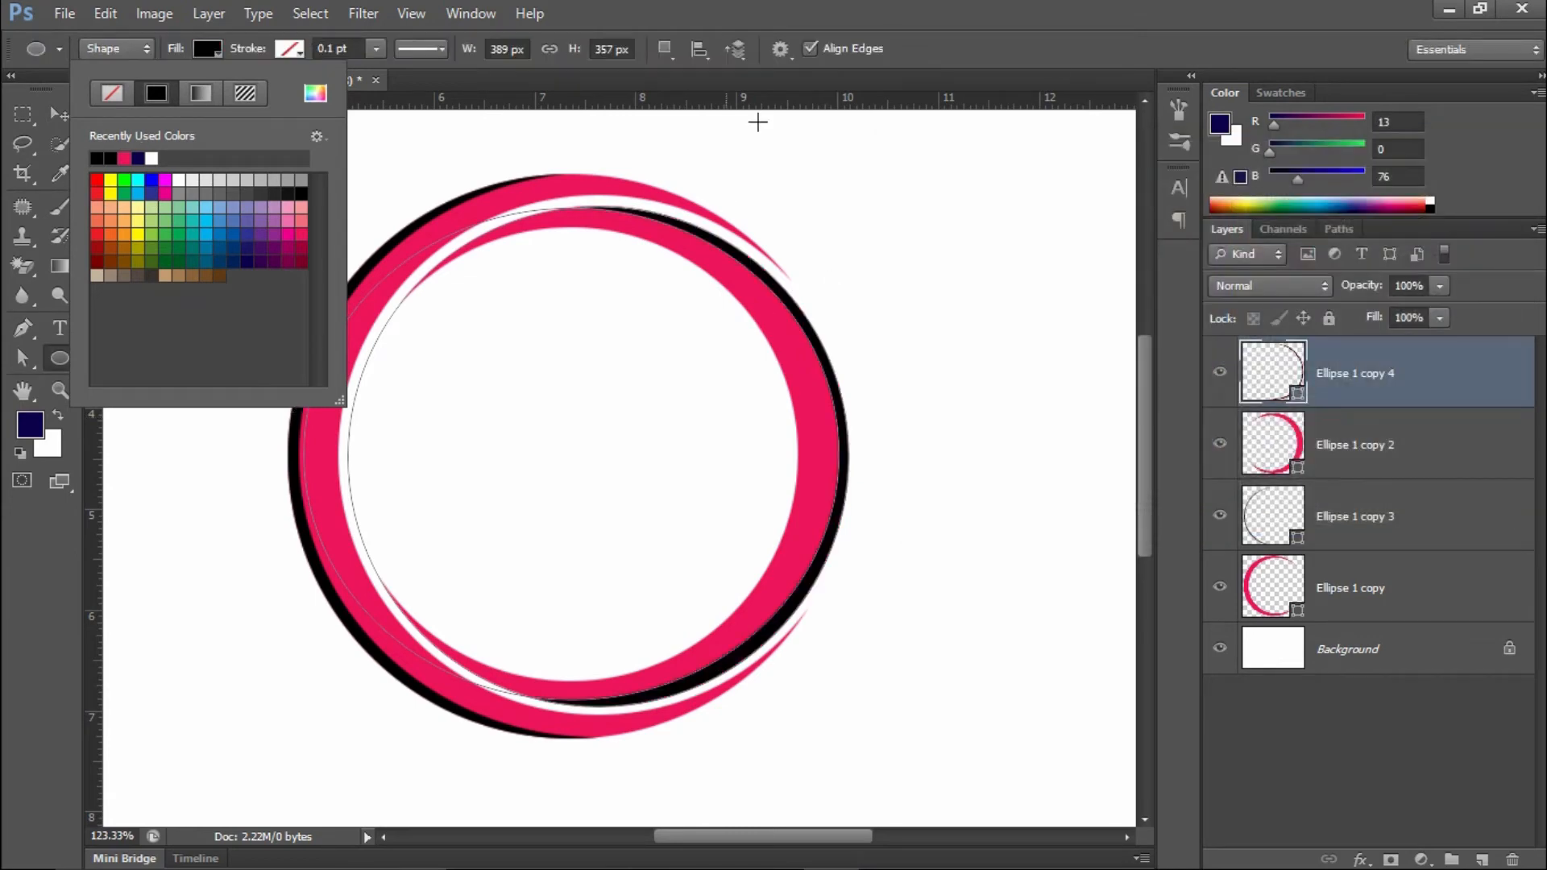
pyautogui.click(625, 145)
pyautogui.click(60, 114)
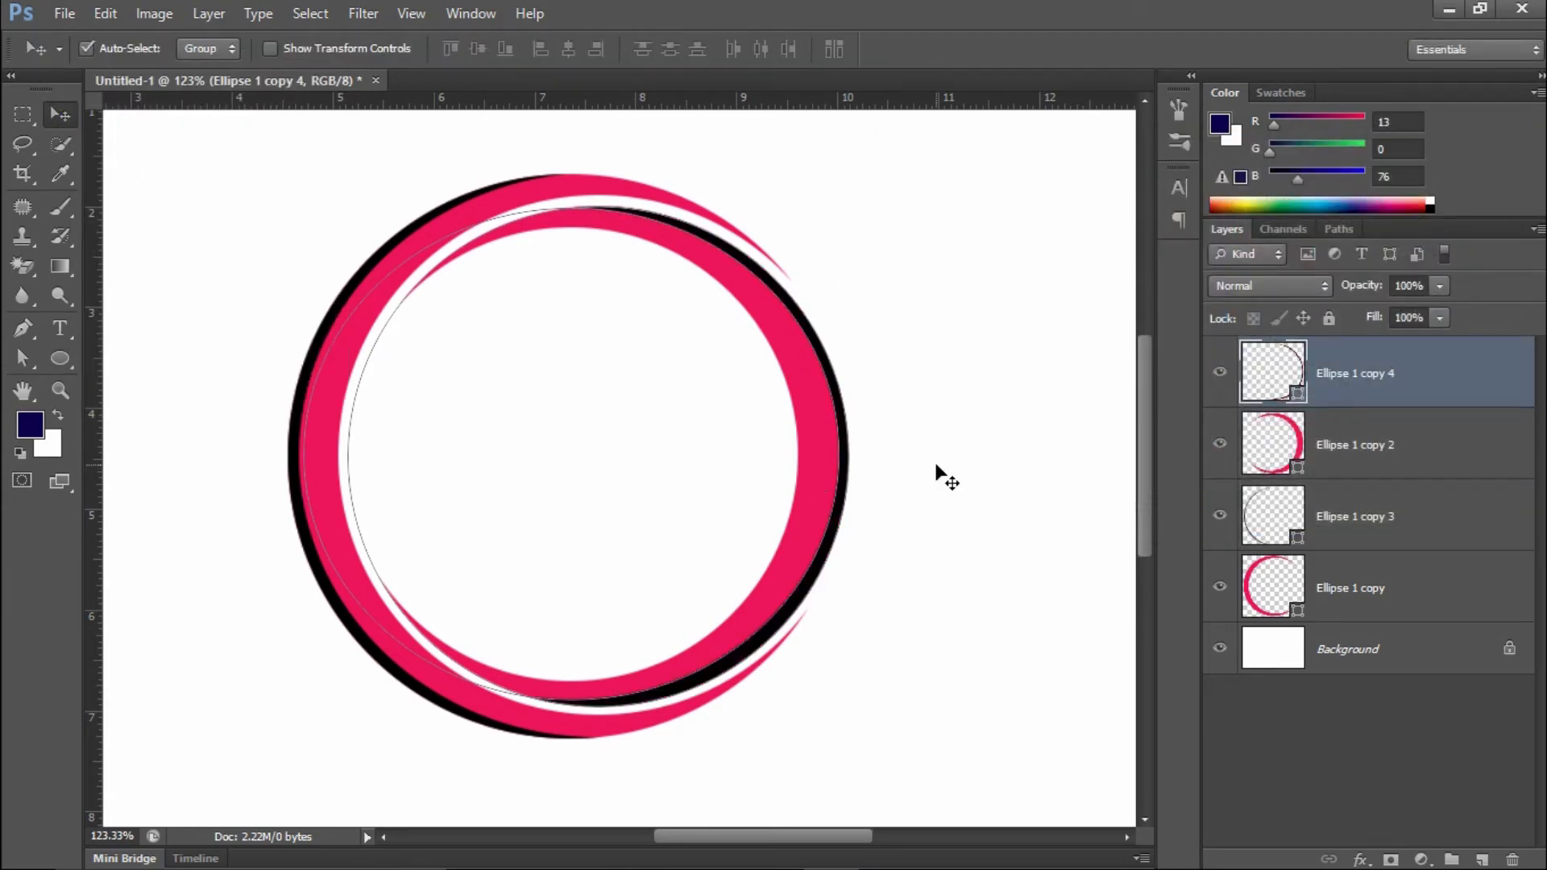
pyautogui.click(1362, 661)
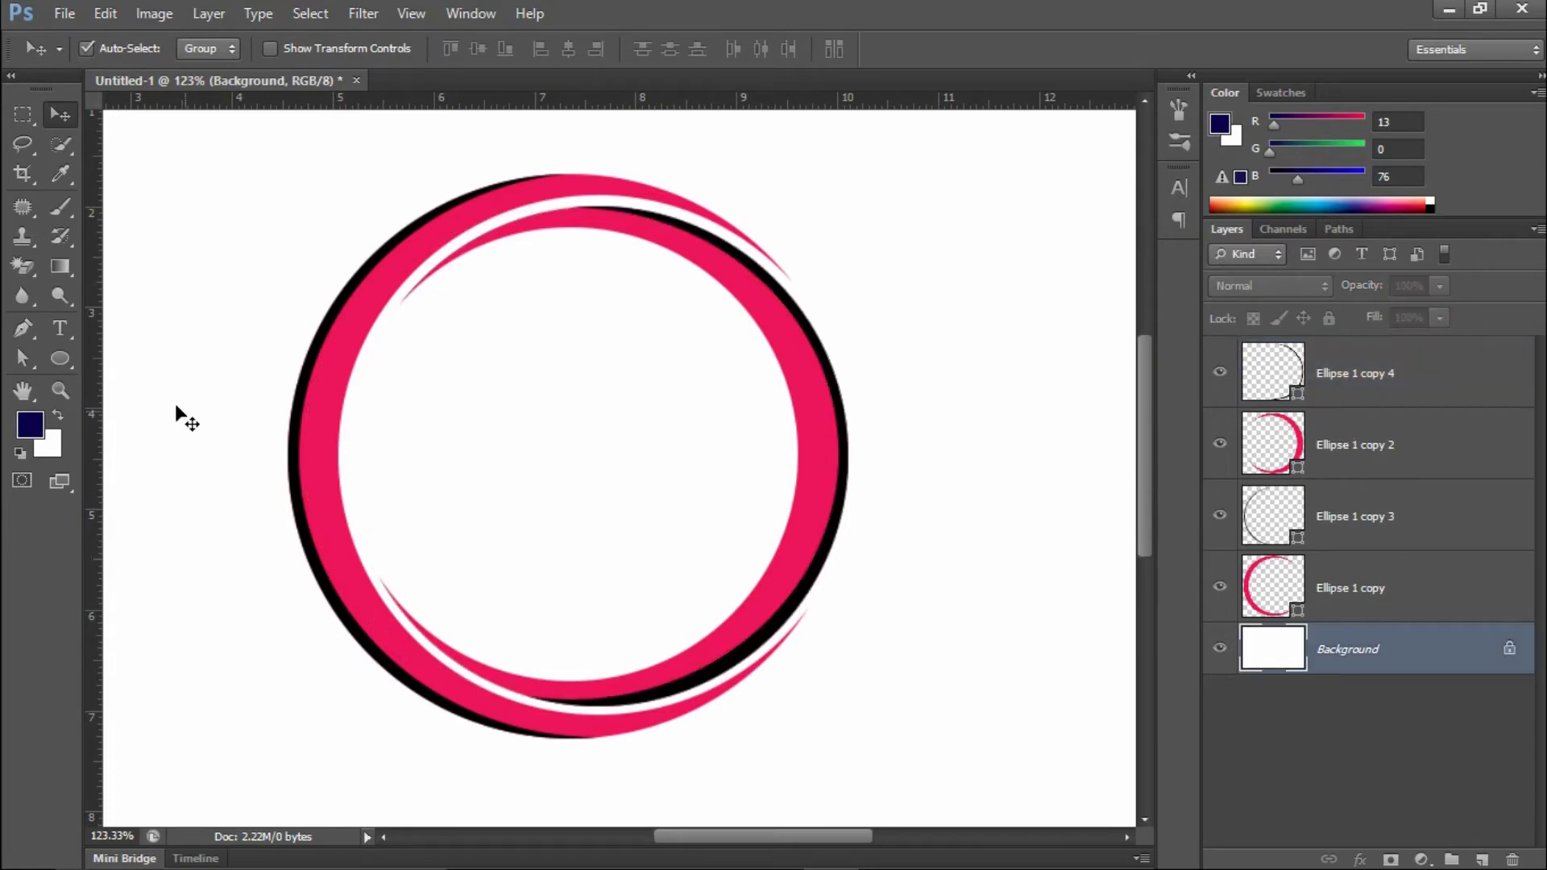
# - Draw a black horizontal rectangle about 3.1 in wide and 0.4 in high beside the ring, above the crescent layers
pyautogui.moveTo(59, 359); pyautogui.dragTo(134, 358)
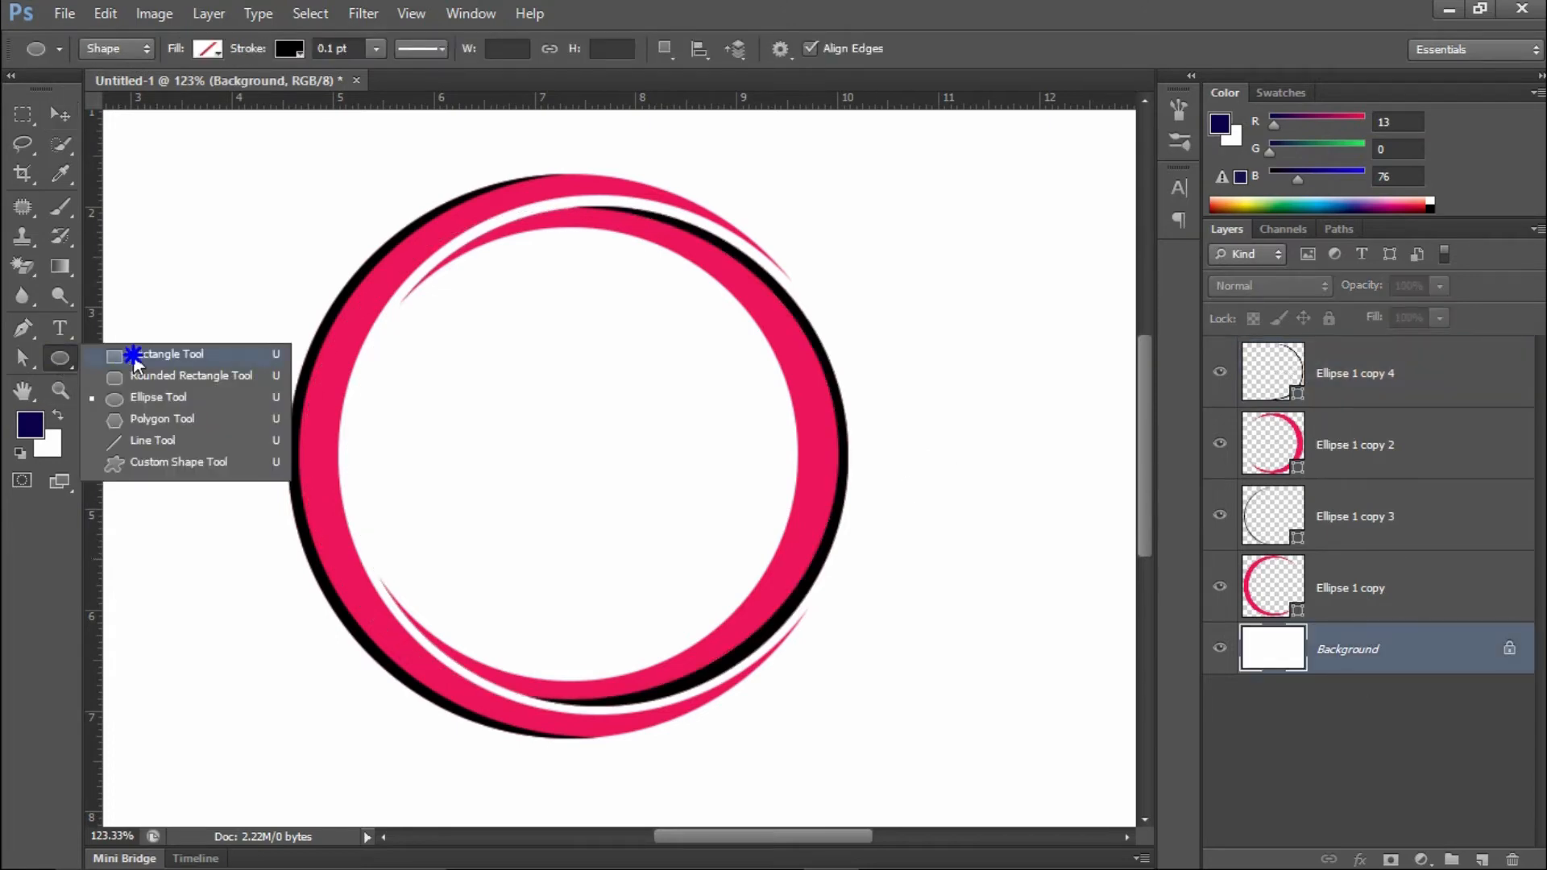
pyautogui.click(134, 358)
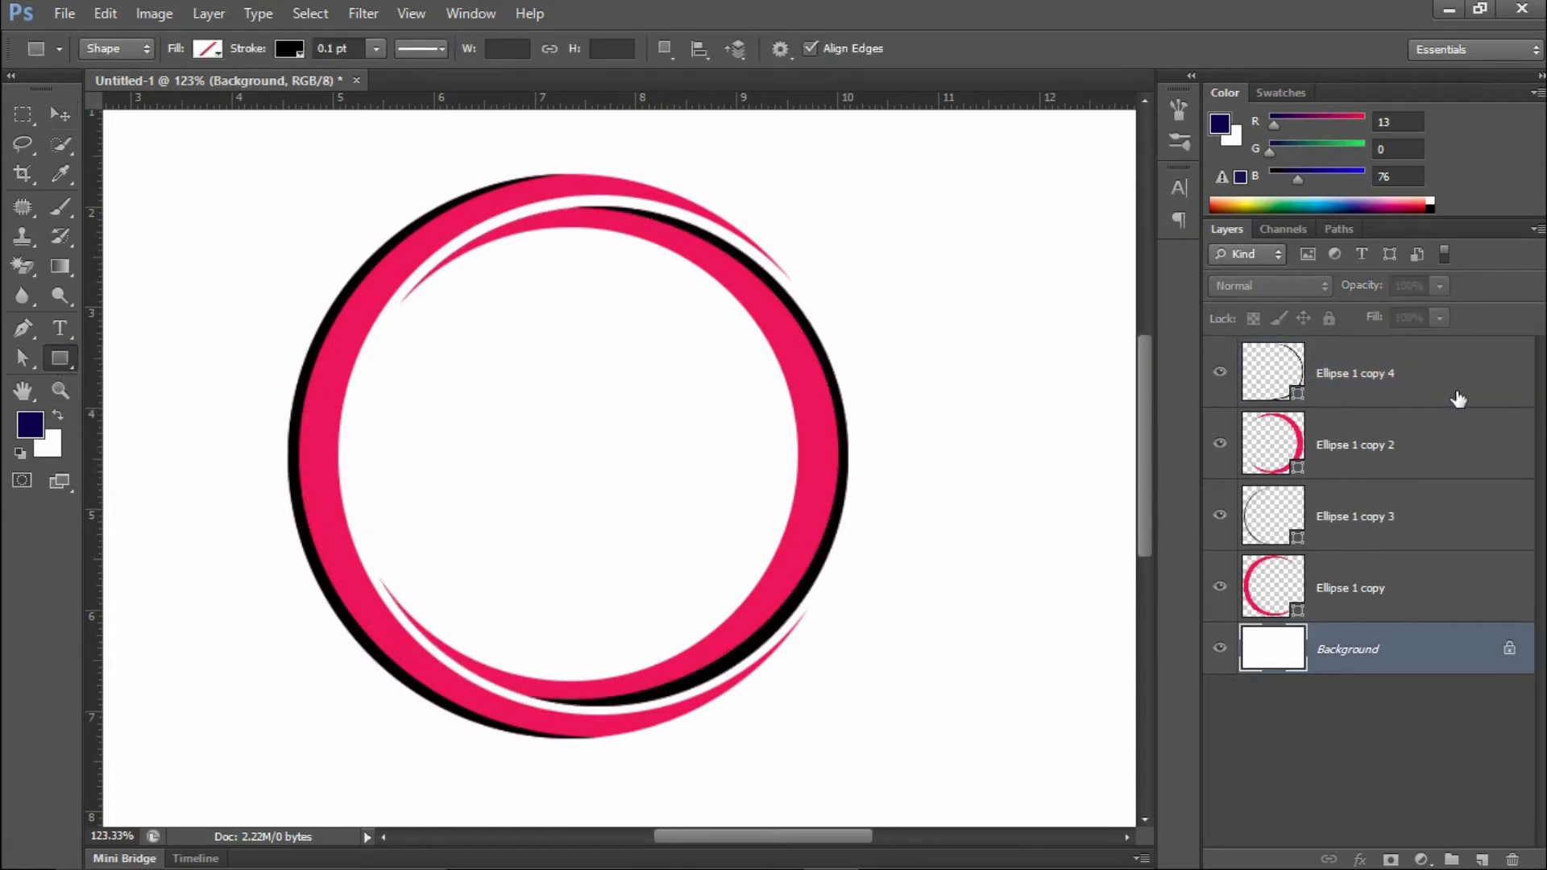
pyautogui.click(1403, 376)
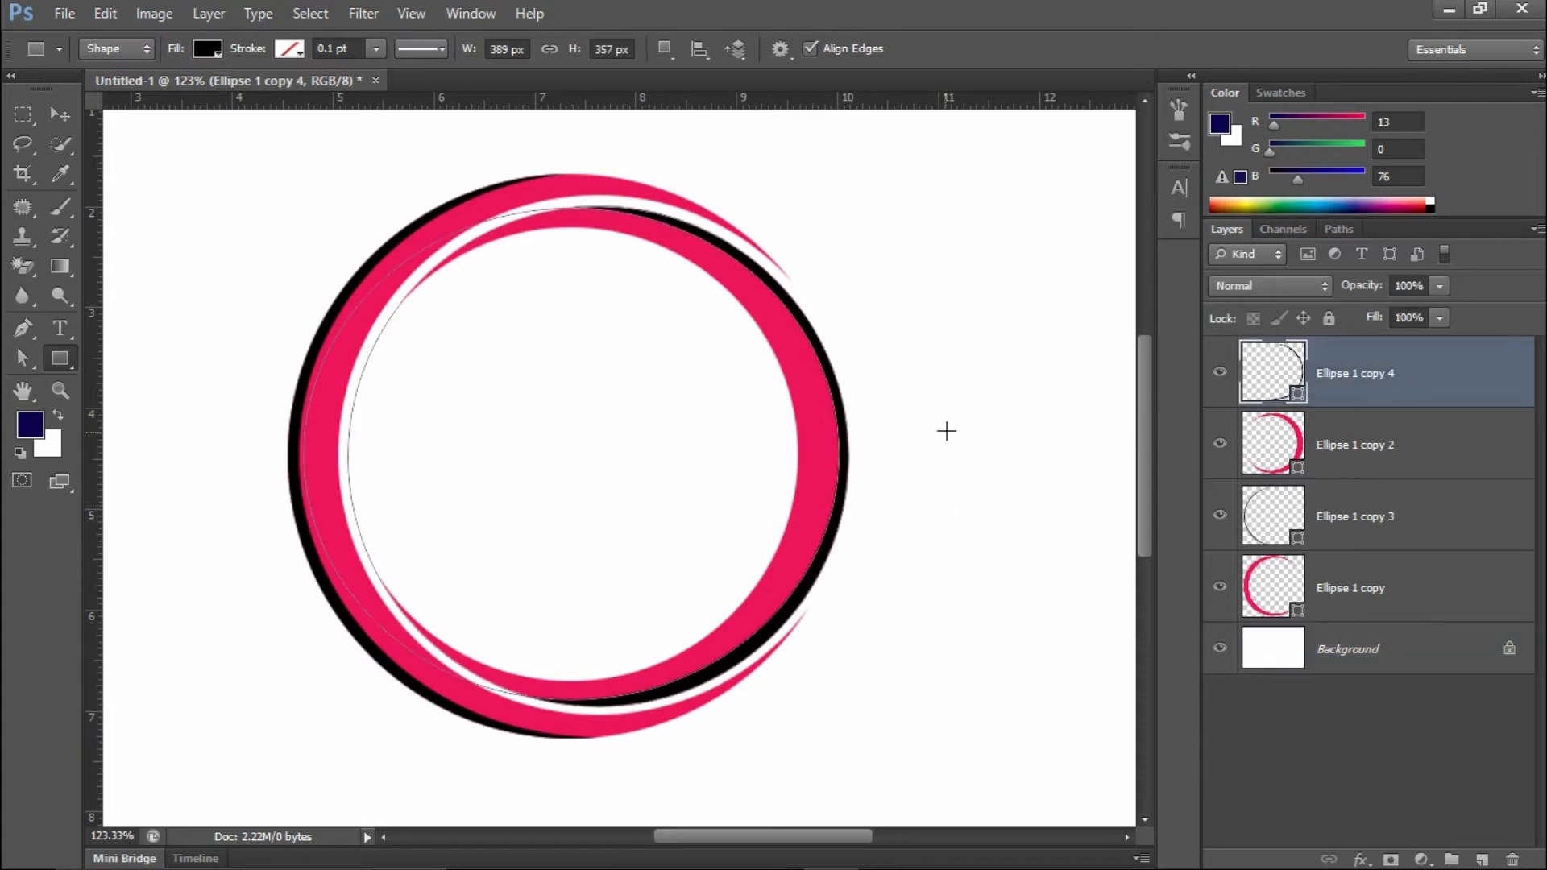
pyautogui.moveTo(923, 397)
pyautogui.mouseDown()
pyautogui.moveTo(688, 395)
pyautogui.moveTo(723, 439)
pyautogui.moveTo(987, 465)
pyautogui.mouseUp()
pyautogui.press('v')
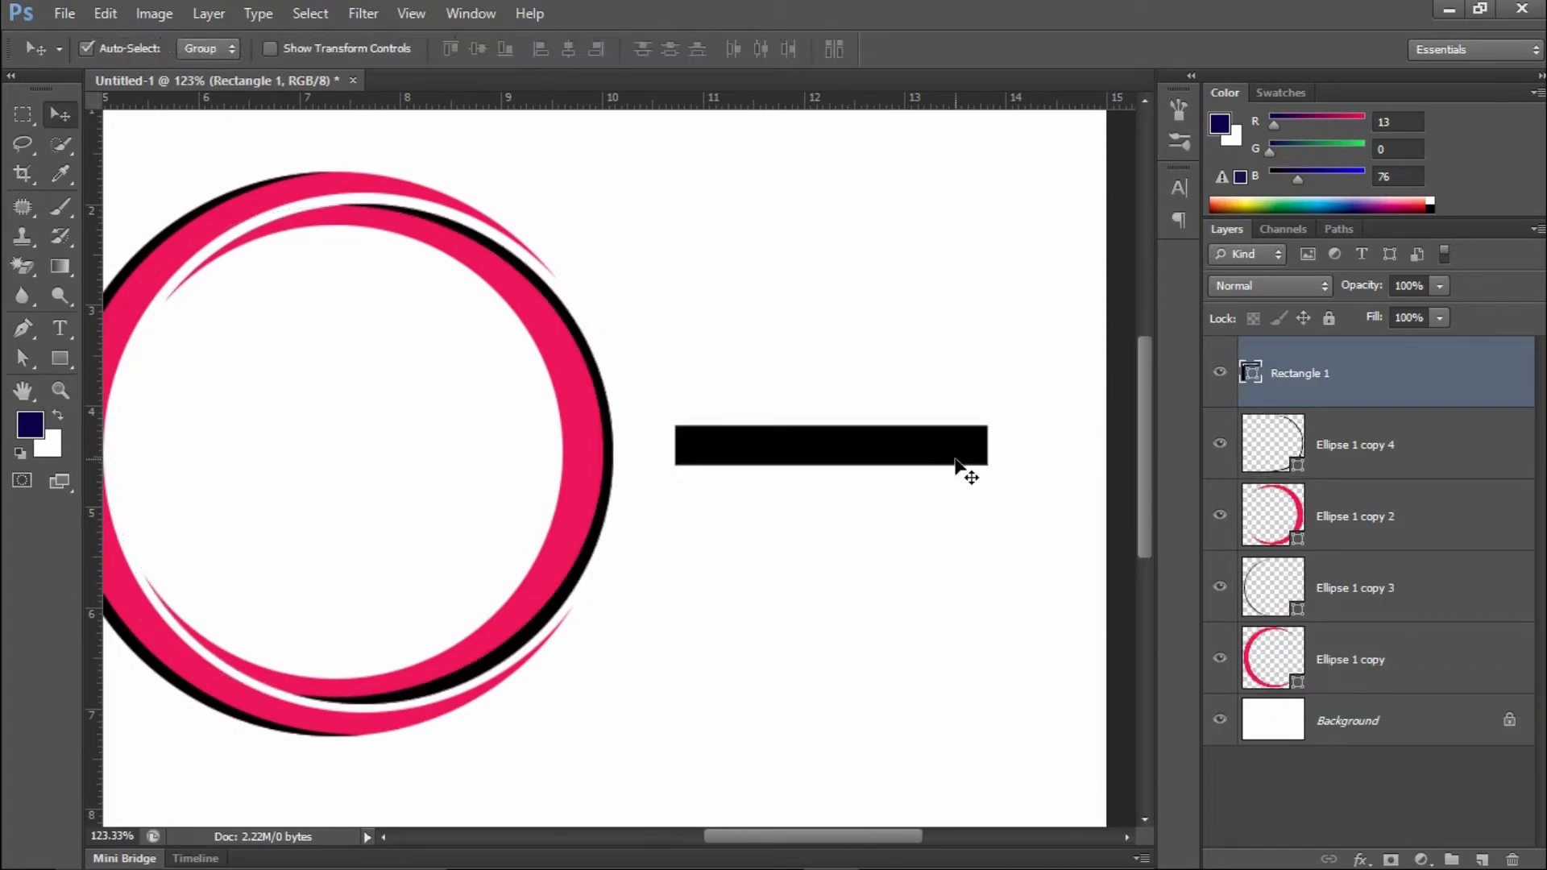
# - Rotate the rectangle 90°, place it over the ring's right edge and scale its height to 128.57% to match the ring's thickness
pyautogui.hotkey('ctrl', 't')
pyautogui.moveTo(1017, 451); pyautogui.dragTo(827, 600)
pyautogui.moveTo(846, 386); pyautogui.dragTo(588, 405)
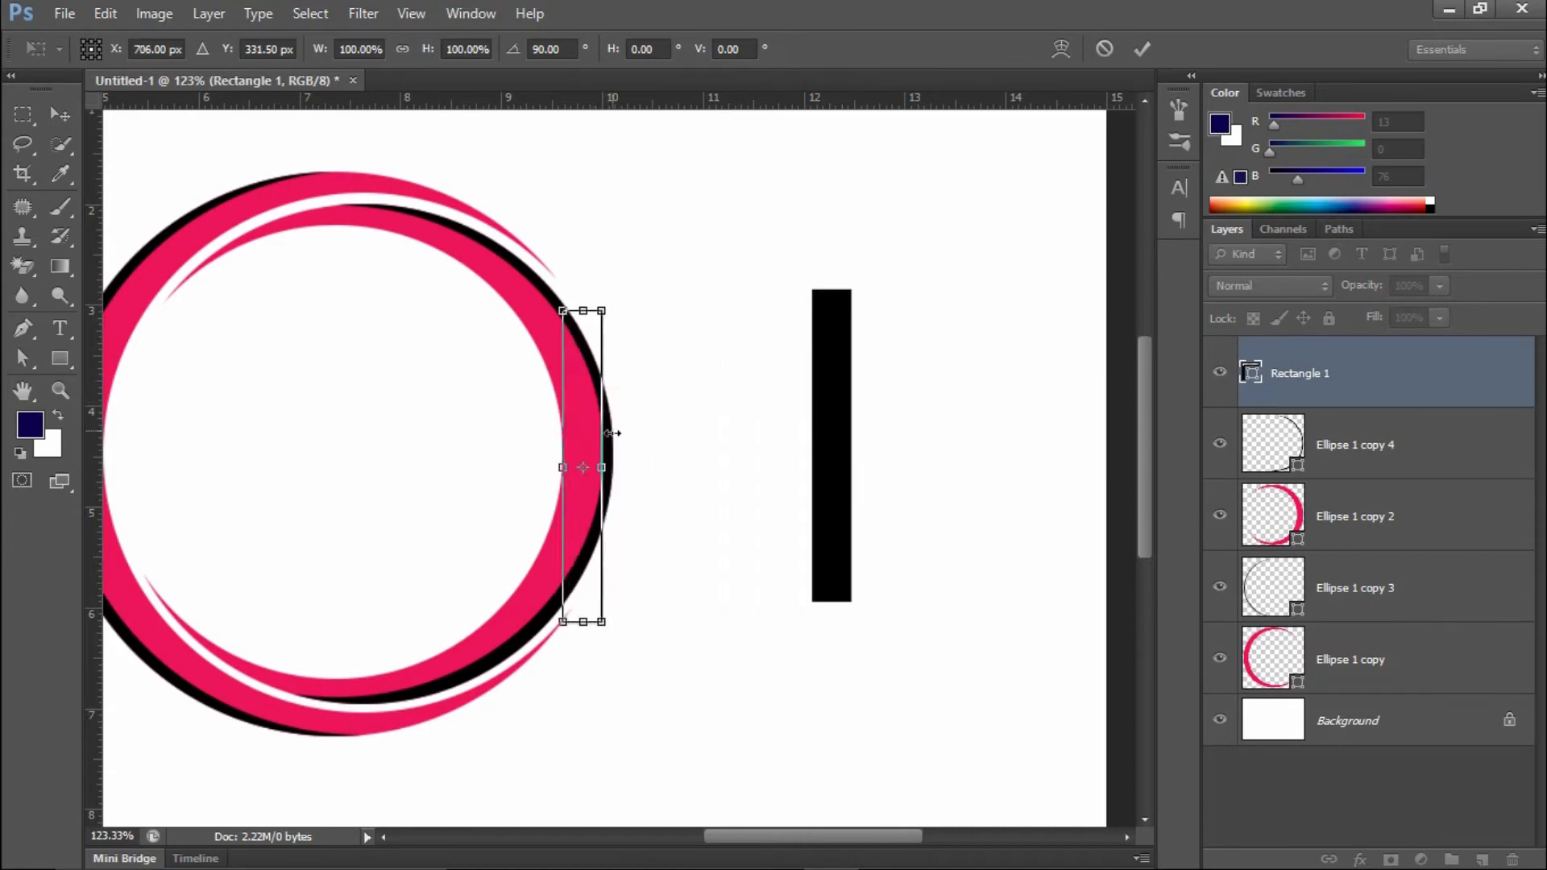
pyautogui.moveTo(612, 466); pyautogui.dragTo(622, 466)
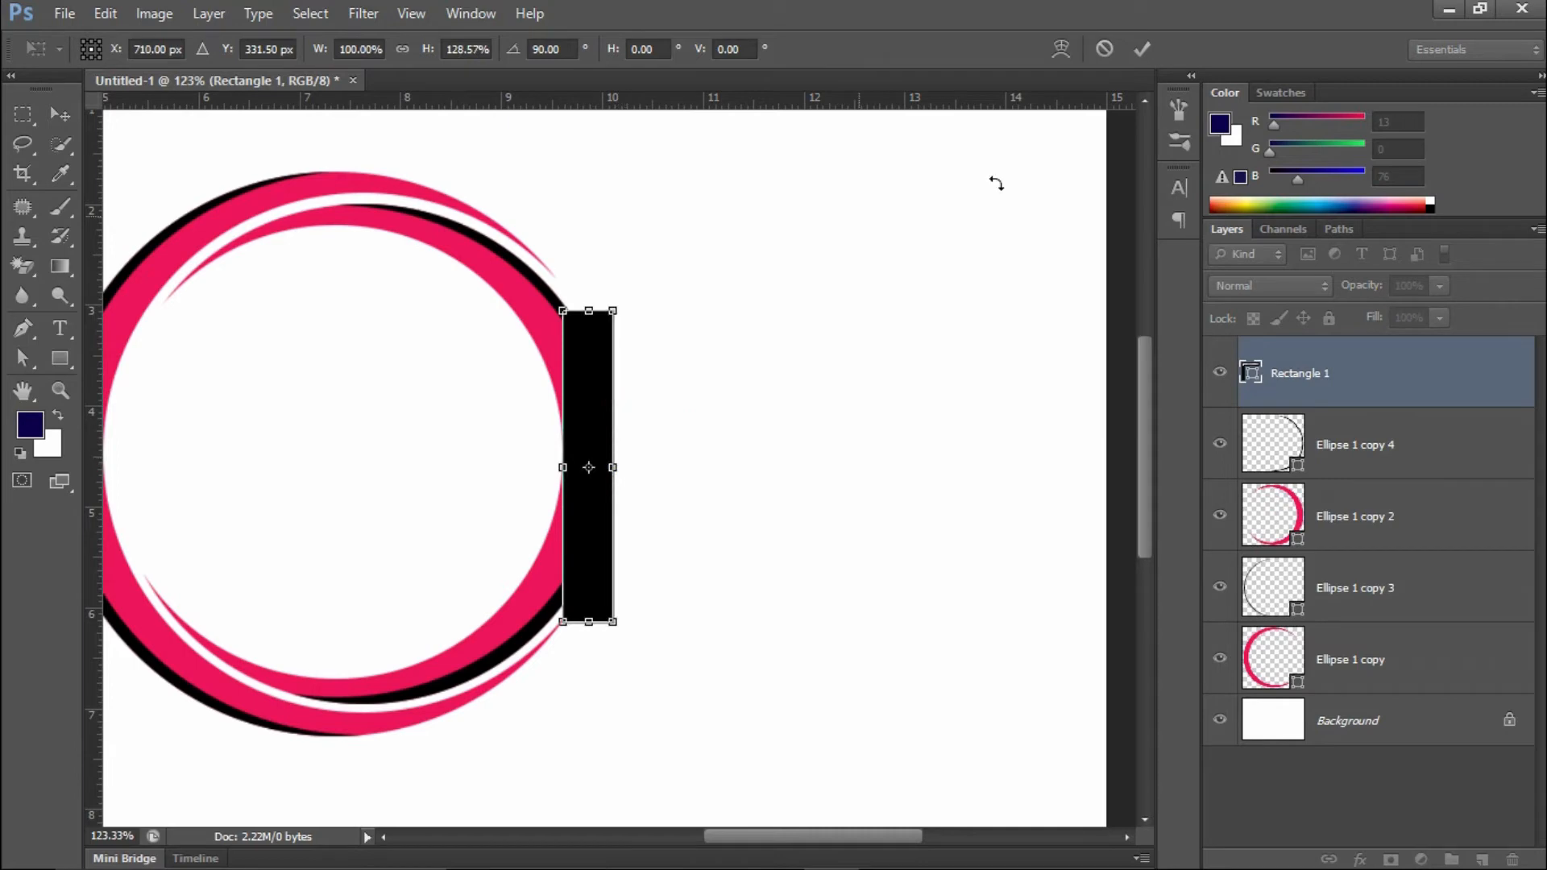
pyautogui.click(1142, 52)
# - Rotate the rectangle -90° back to horizontal and move it clear of the ring on the right side
pyautogui.hotkey('ctrl', 't')
pyautogui.moveTo(608, 297); pyautogui.dragTo(728, 418)
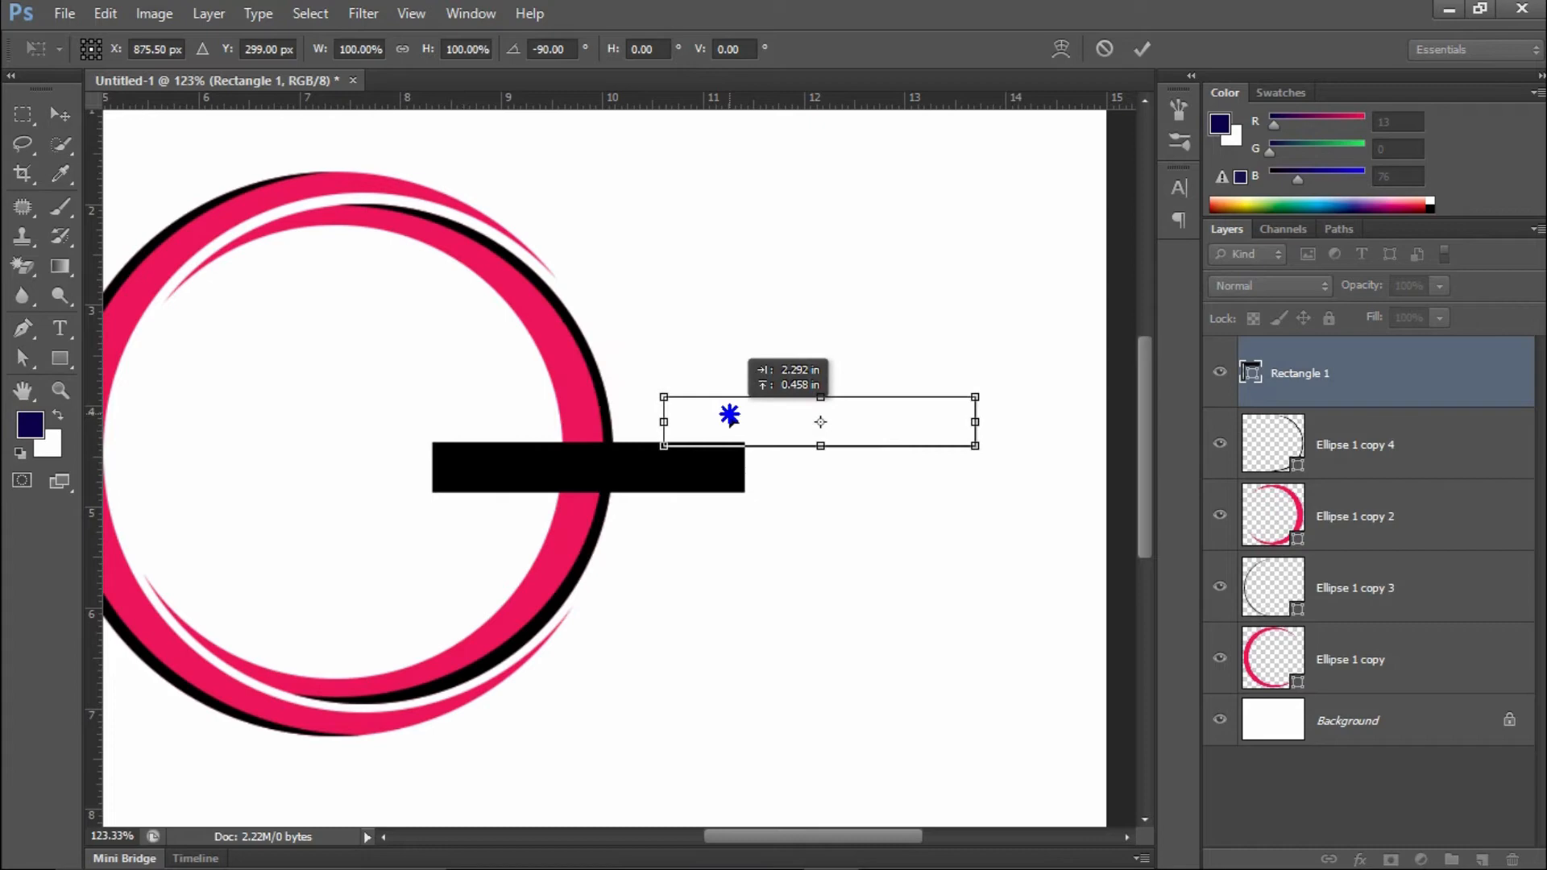
pyautogui.click(1150, 50)
# - Add an anchor point at the middle of the rectangle's right end and pull it inward to form a curved notch
pyautogui.moveTo(949, 425); pyautogui.dragTo(1028, 504)
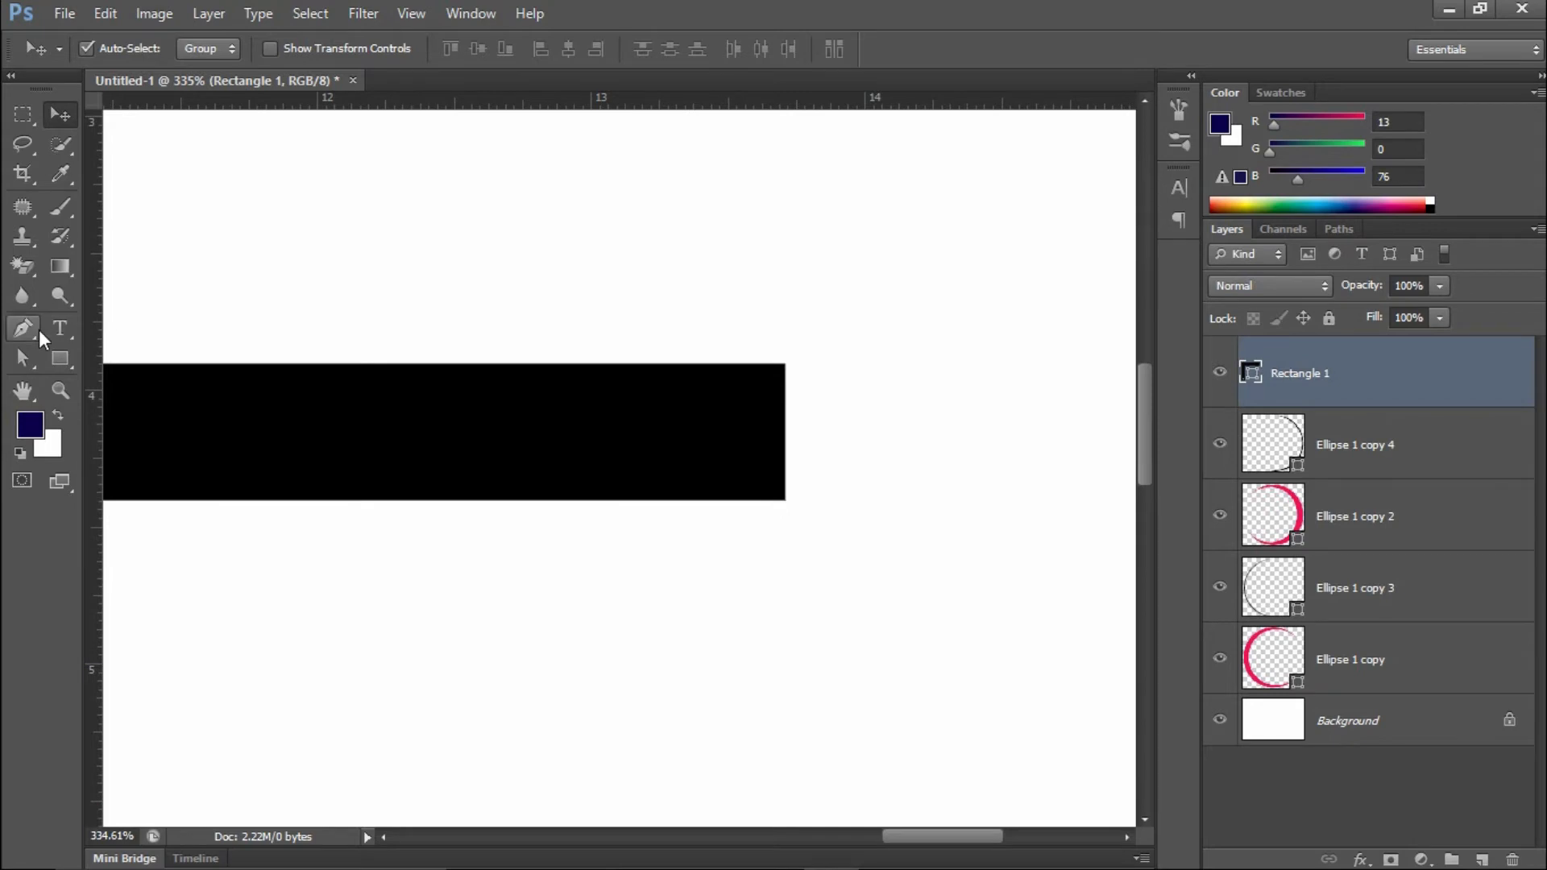
pyautogui.moveTo(42, 339); pyautogui.dragTo(122, 369)
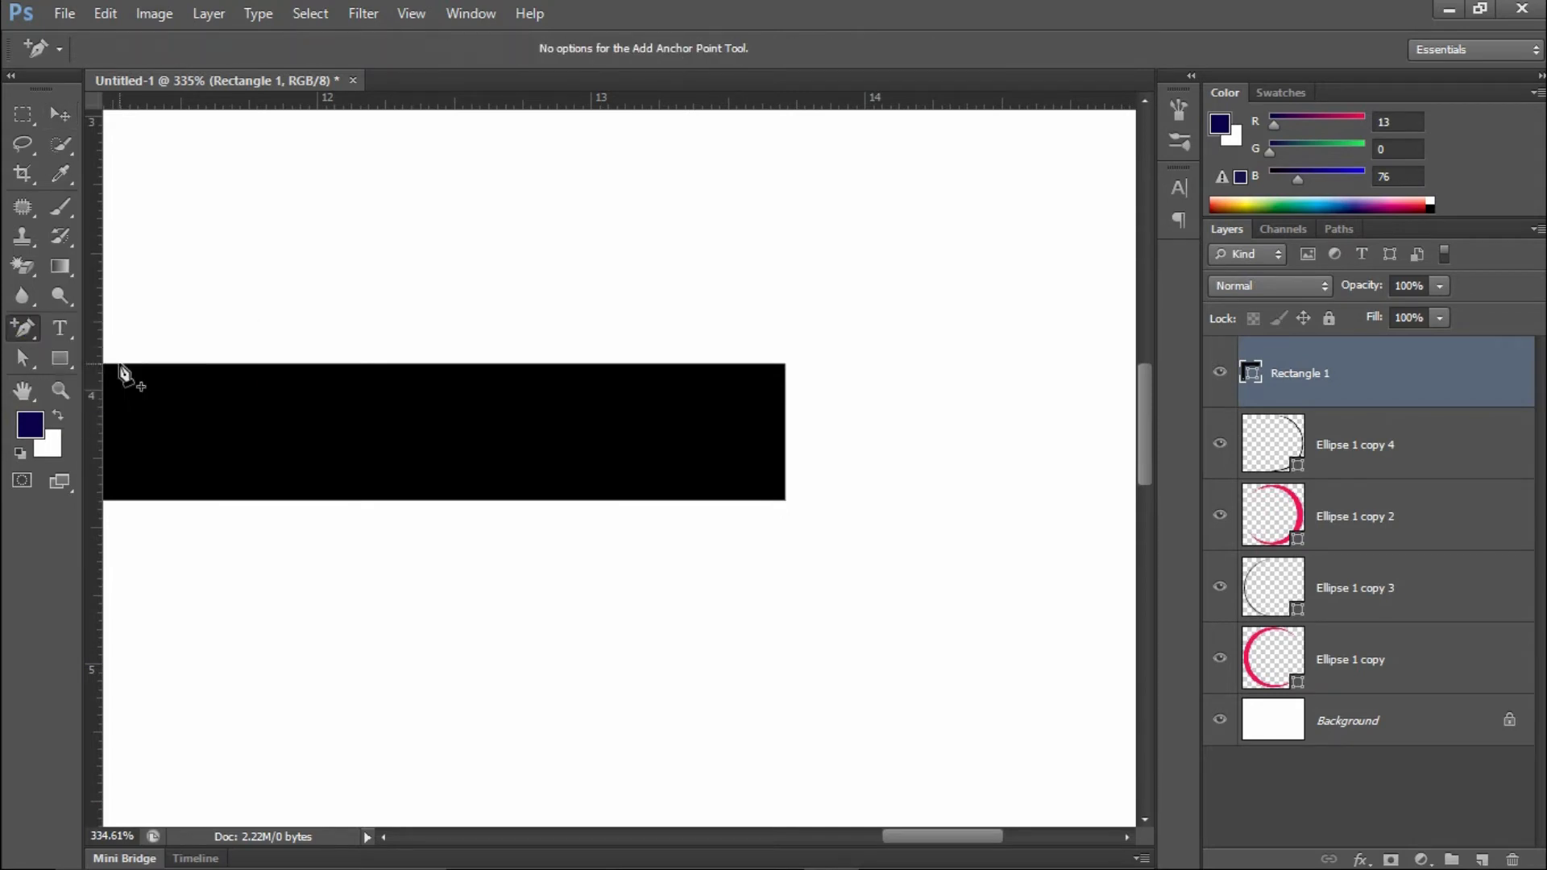
pyautogui.click(785, 431)
pyautogui.moveTo(787, 433); pyautogui.dragTo(747, 428)
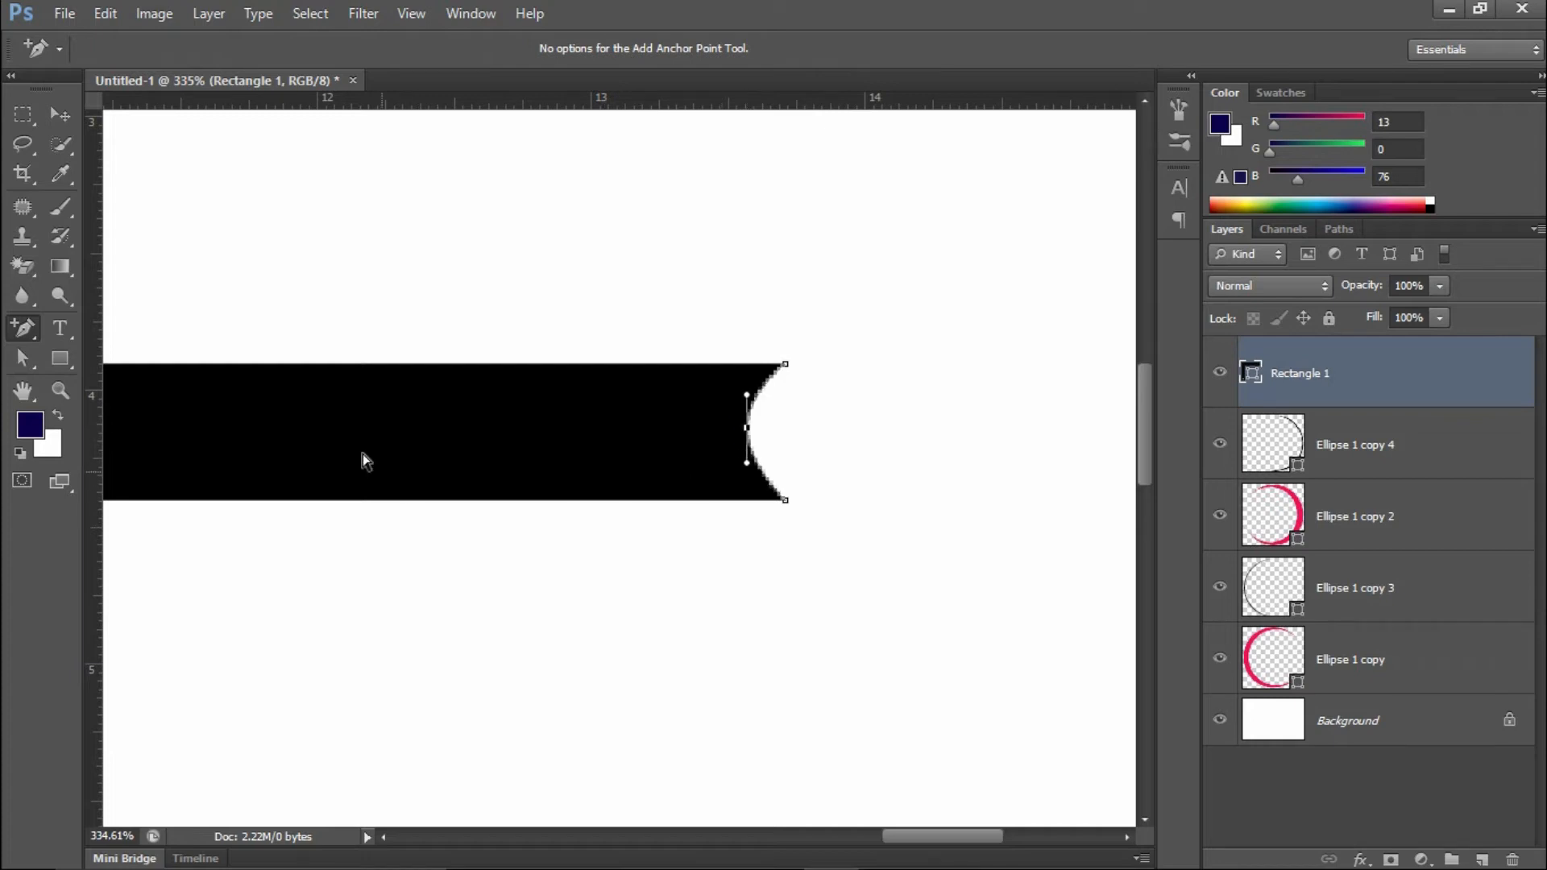
# - Convert the two right corner points of the rectangle to smooth points with horizontal handles, rounding the notch's tips
pyautogui.rightClick(22, 327)
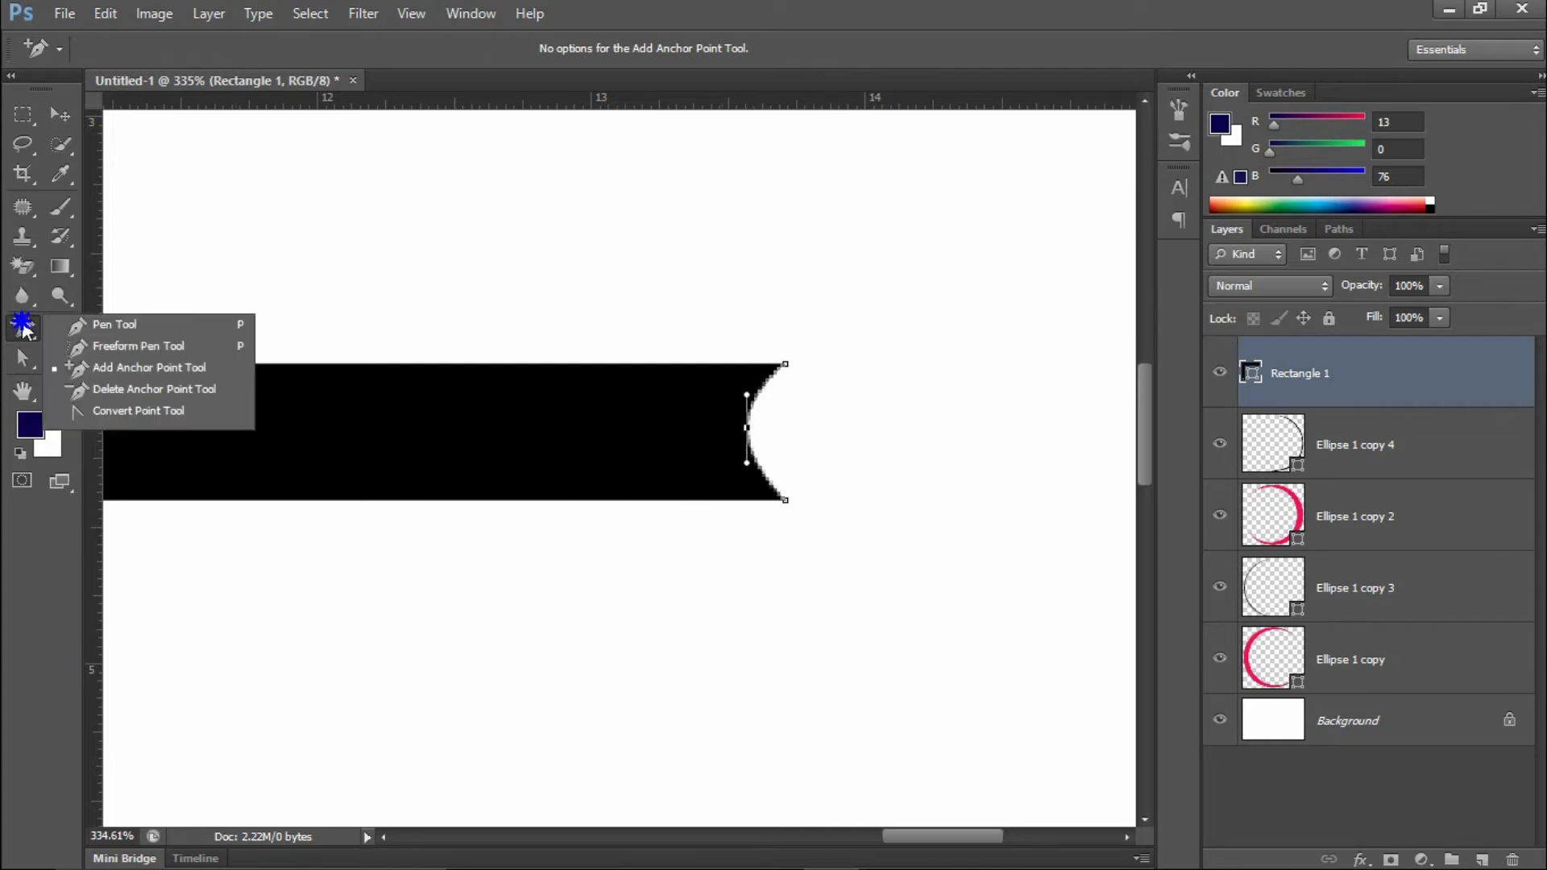
pyautogui.click(87, 411)
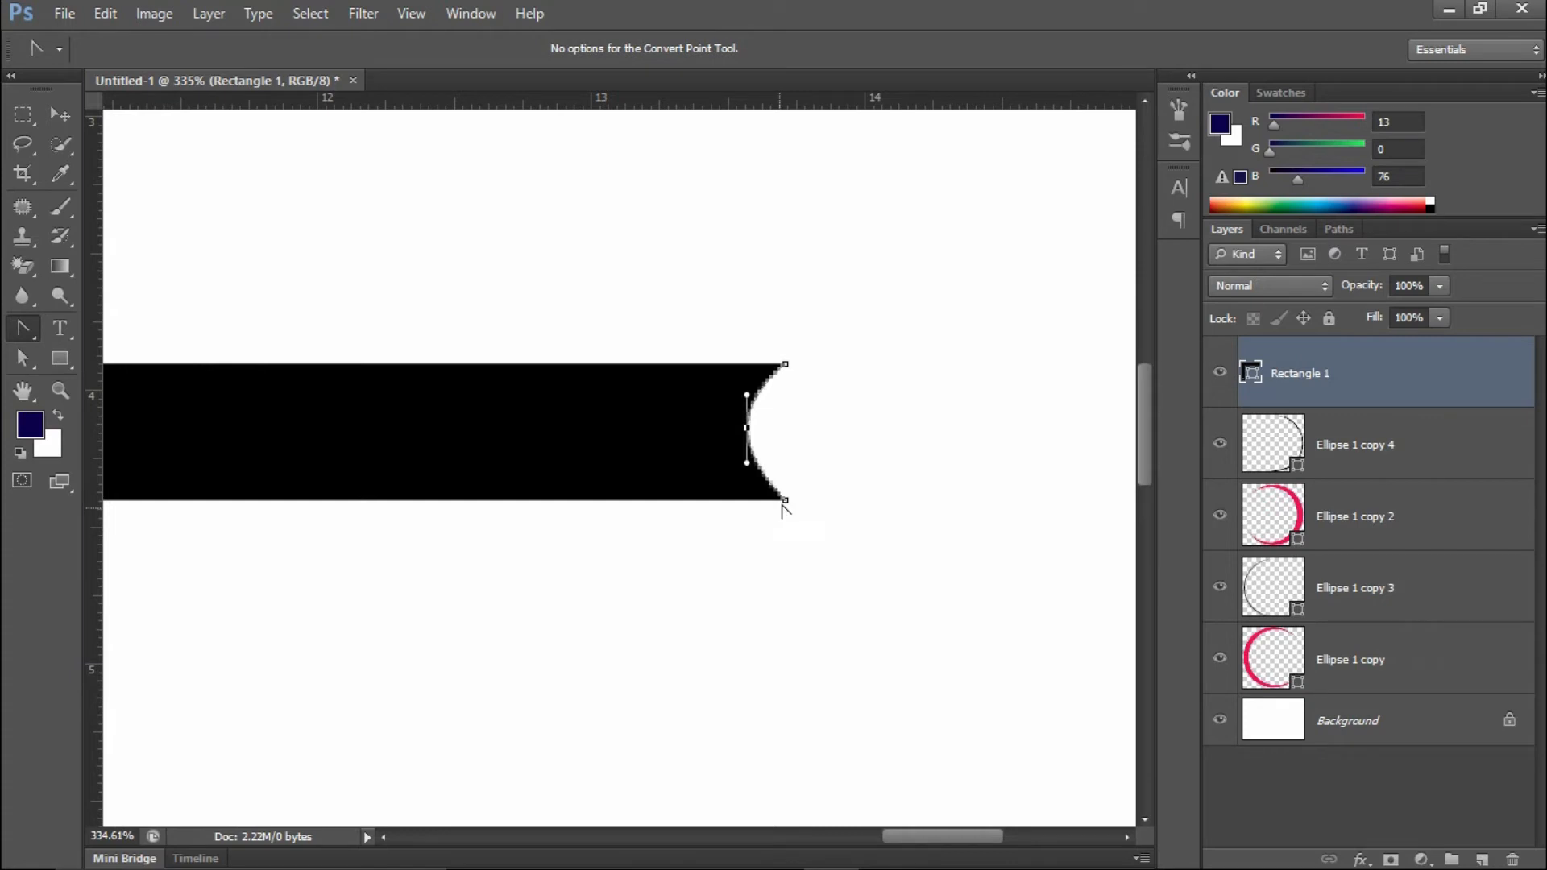
pyautogui.moveTo(785, 500); pyautogui.dragTo(729, 509)
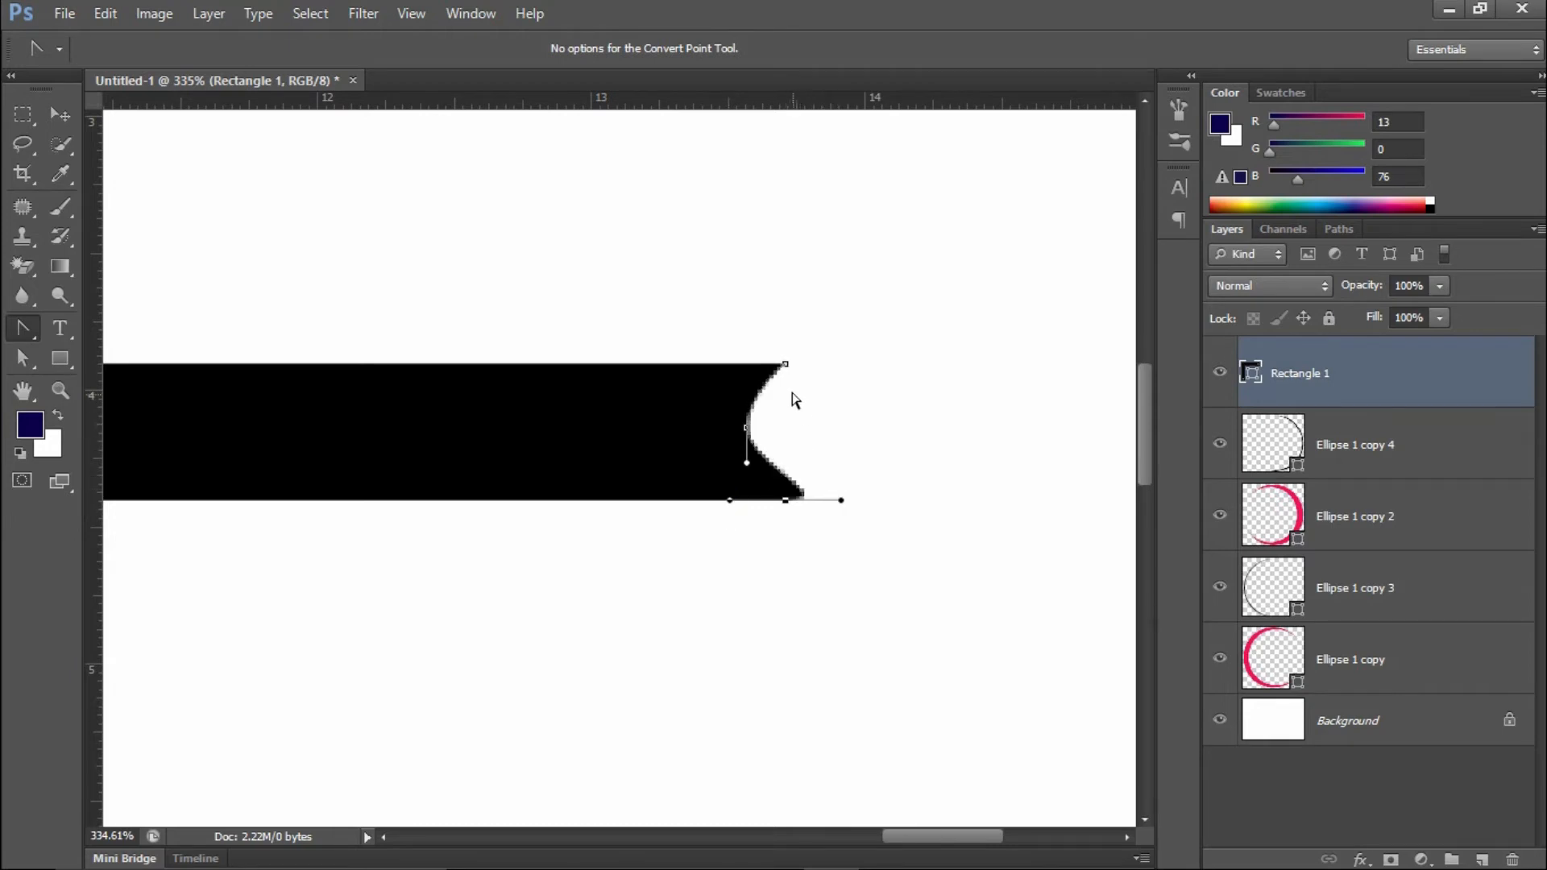
pyautogui.moveTo(786, 365); pyautogui.dragTo(839, 367)
pyautogui.press('Return')
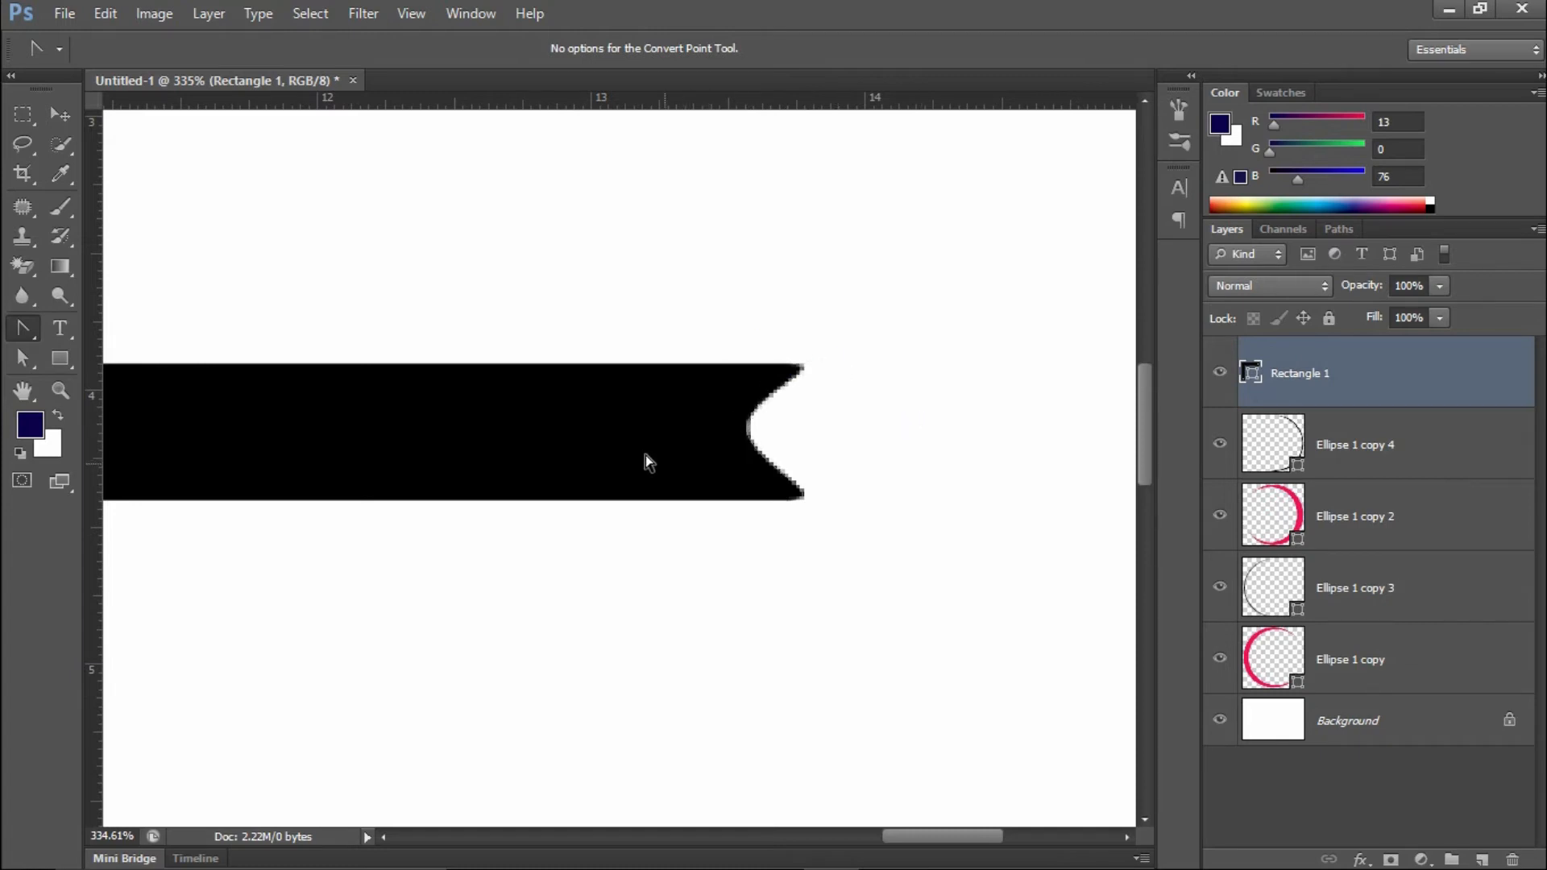
pyautogui.press('v')
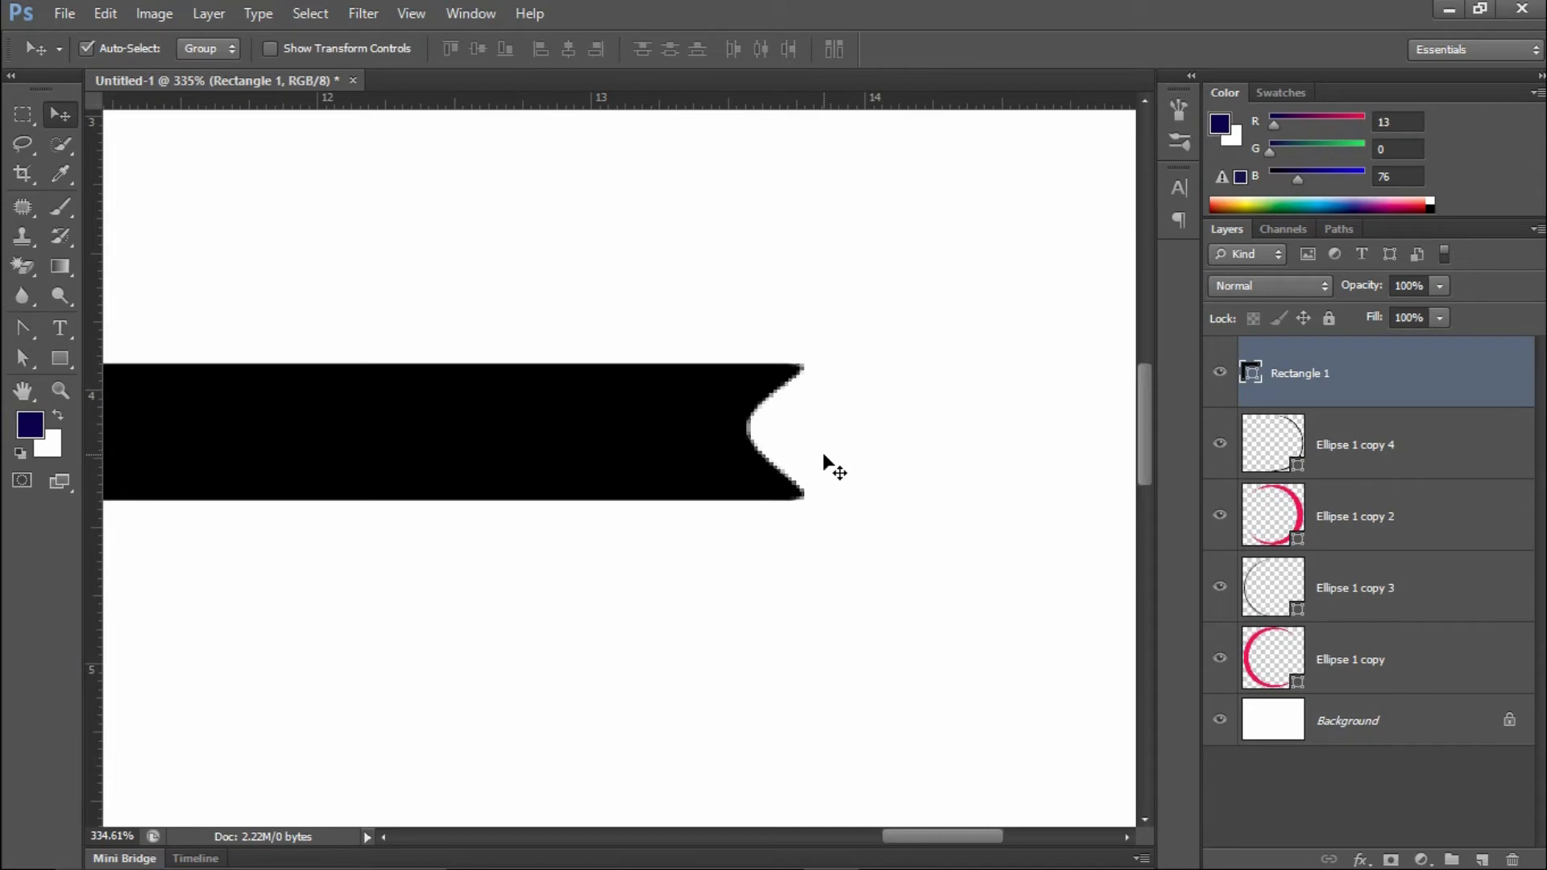
# - Warp the notched rectangle with the Flag style, increase the bend beyond 58% and apply the warp
pyautogui.hotkey('ctrl', '1')
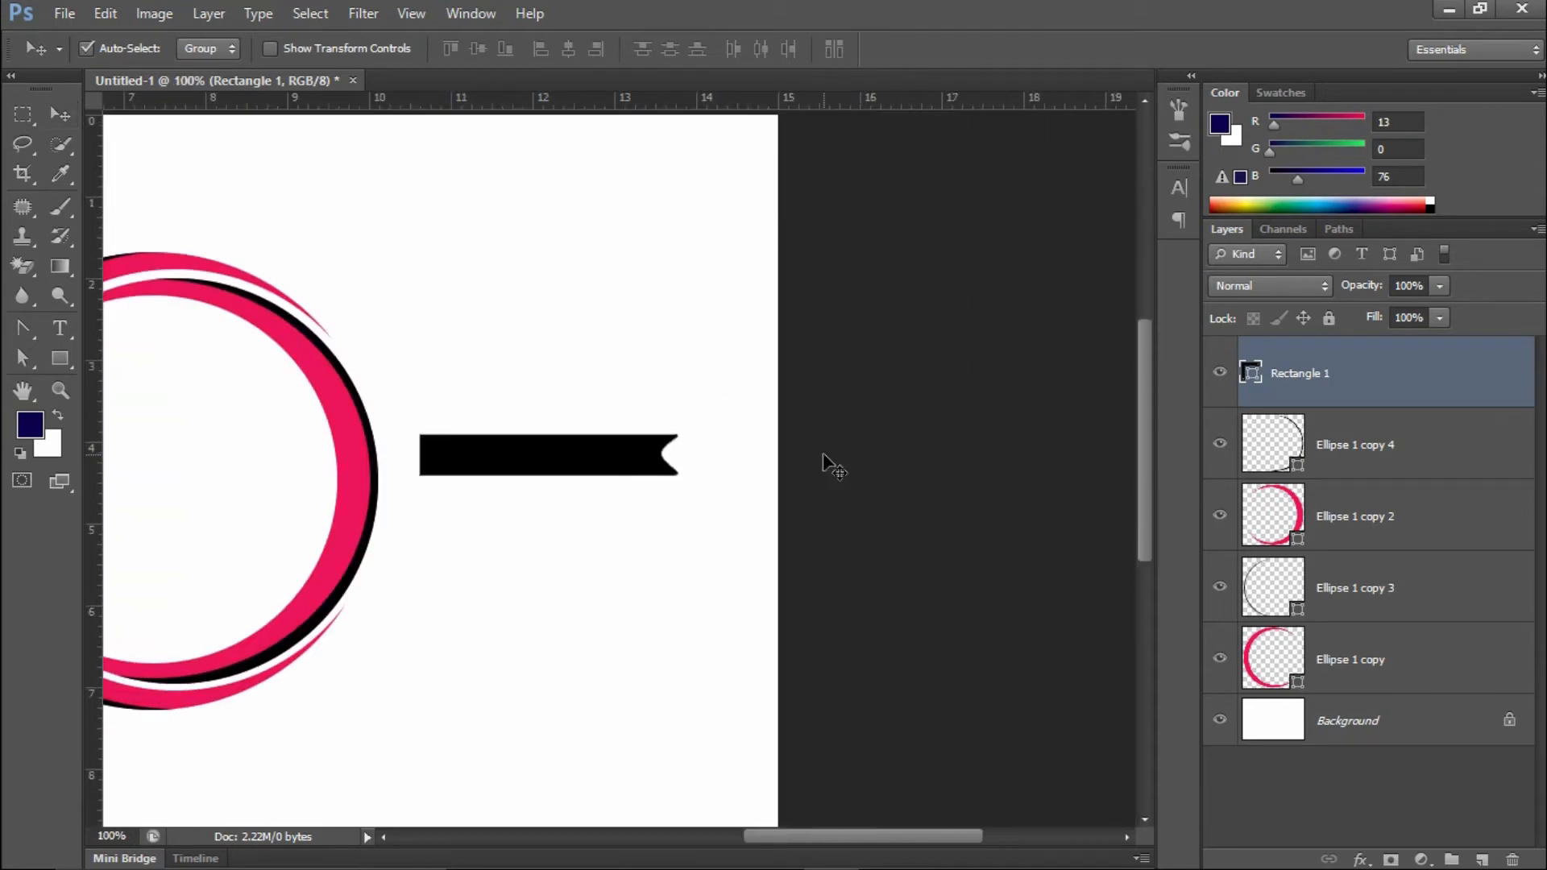
pyautogui.hotkey('ctrl', 't')
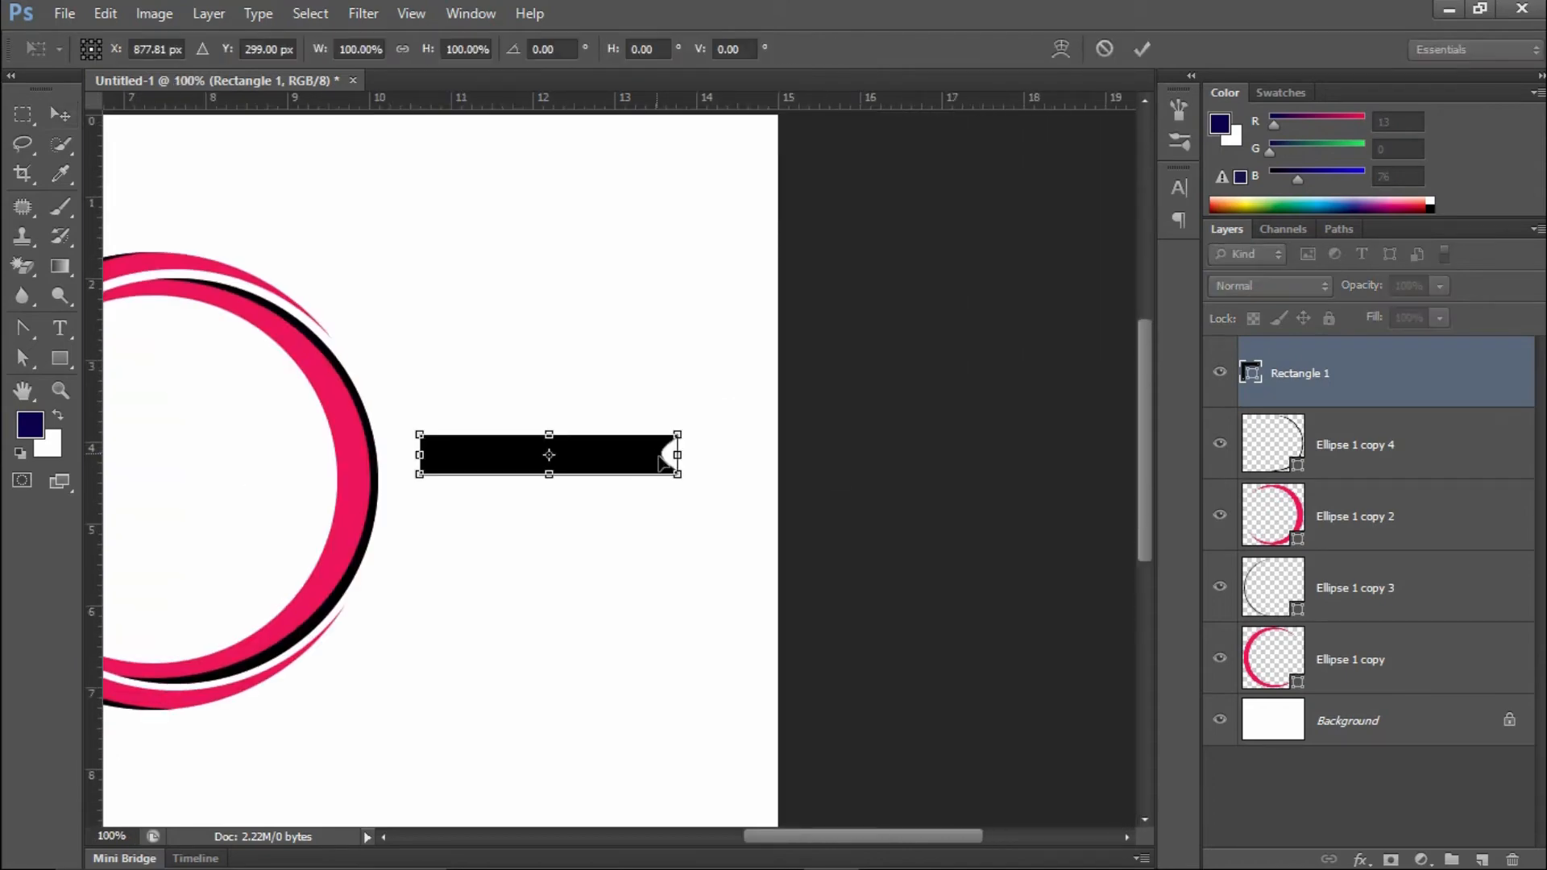
pyautogui.click(1061, 50)
pyautogui.click(272, 49)
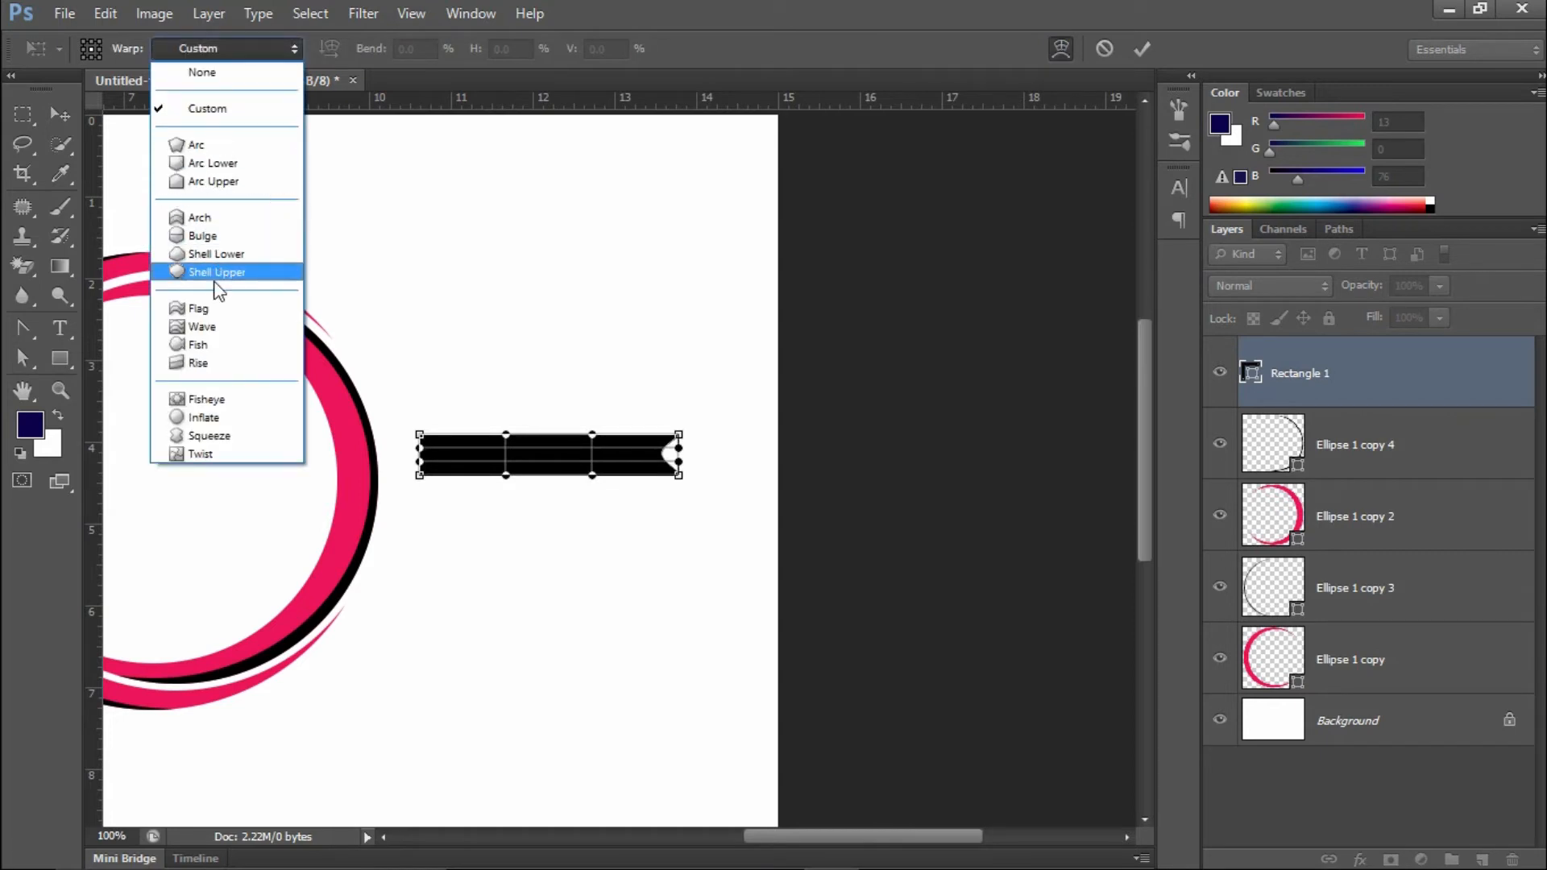
pyautogui.click(197, 308)
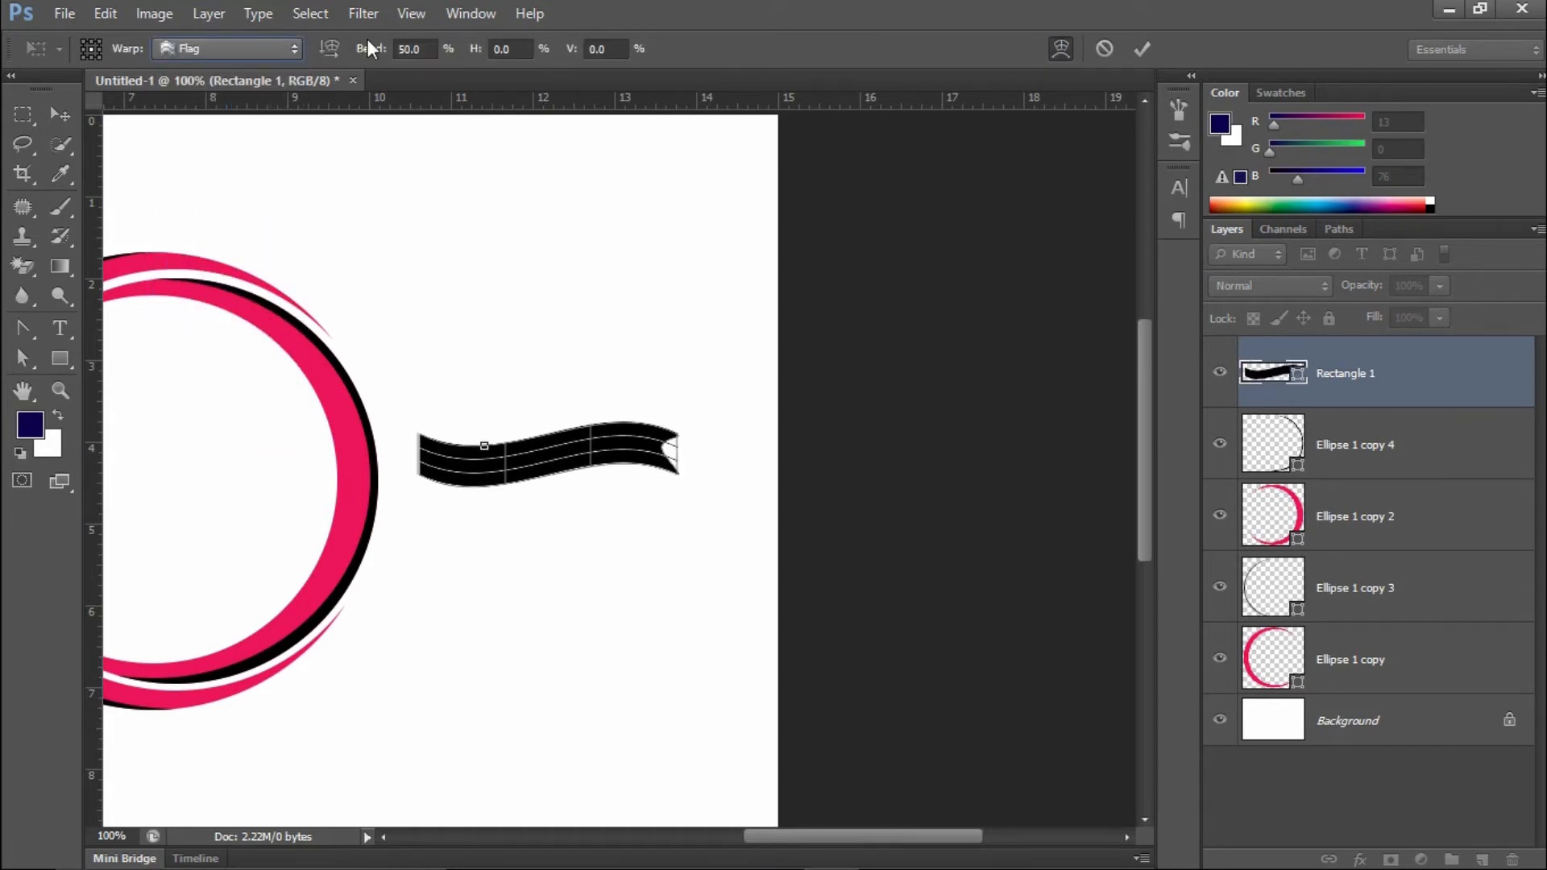
pyautogui.moveTo(363, 52); pyautogui.dragTo(459, 47)
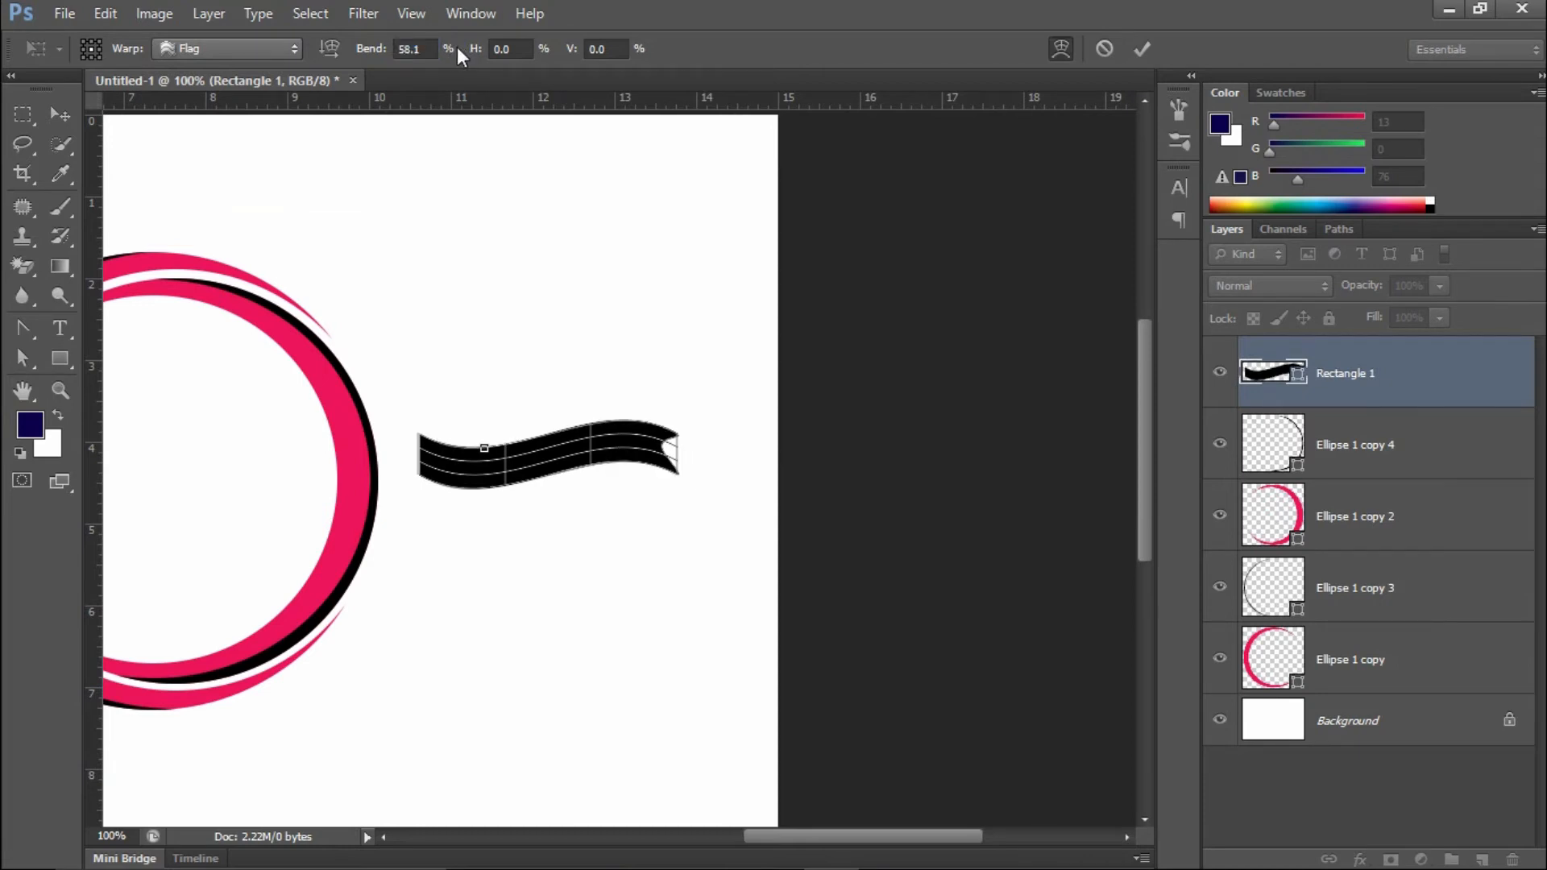
pyautogui.moveTo(364, 50); pyautogui.dragTo(402, 50)
pyautogui.click(1141, 49)
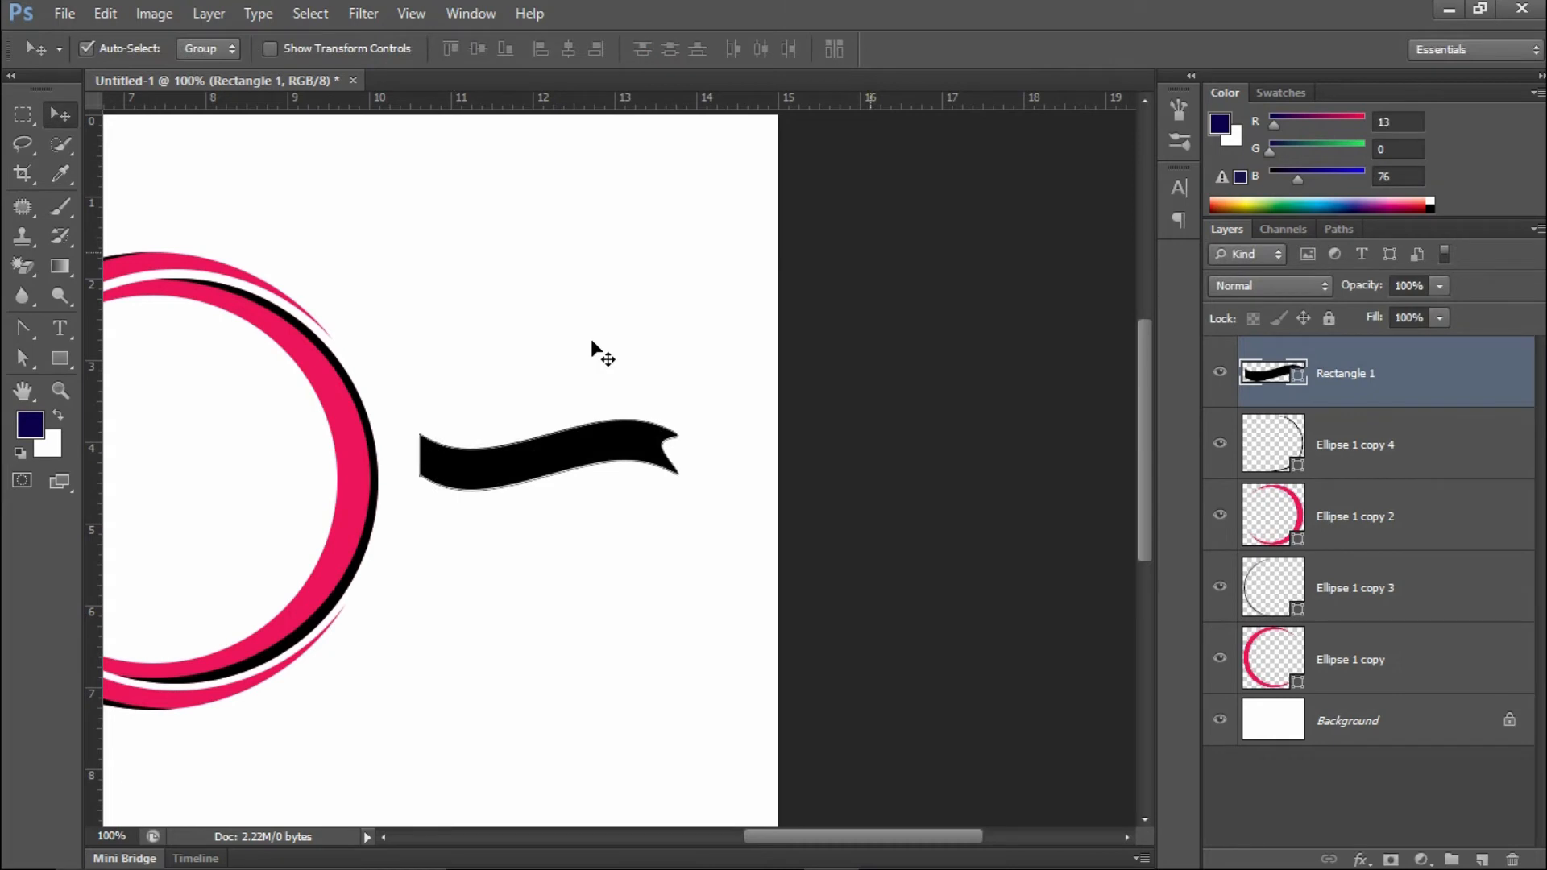
# - Move the wavy ribbon over the ring's lower-right edge and rotate it 15° clockwise
pyautogui.moveTo(379, 373); pyautogui.dragTo(758, 321)
pyautogui.moveTo(877, 403); pyautogui.dragTo(610, 582)
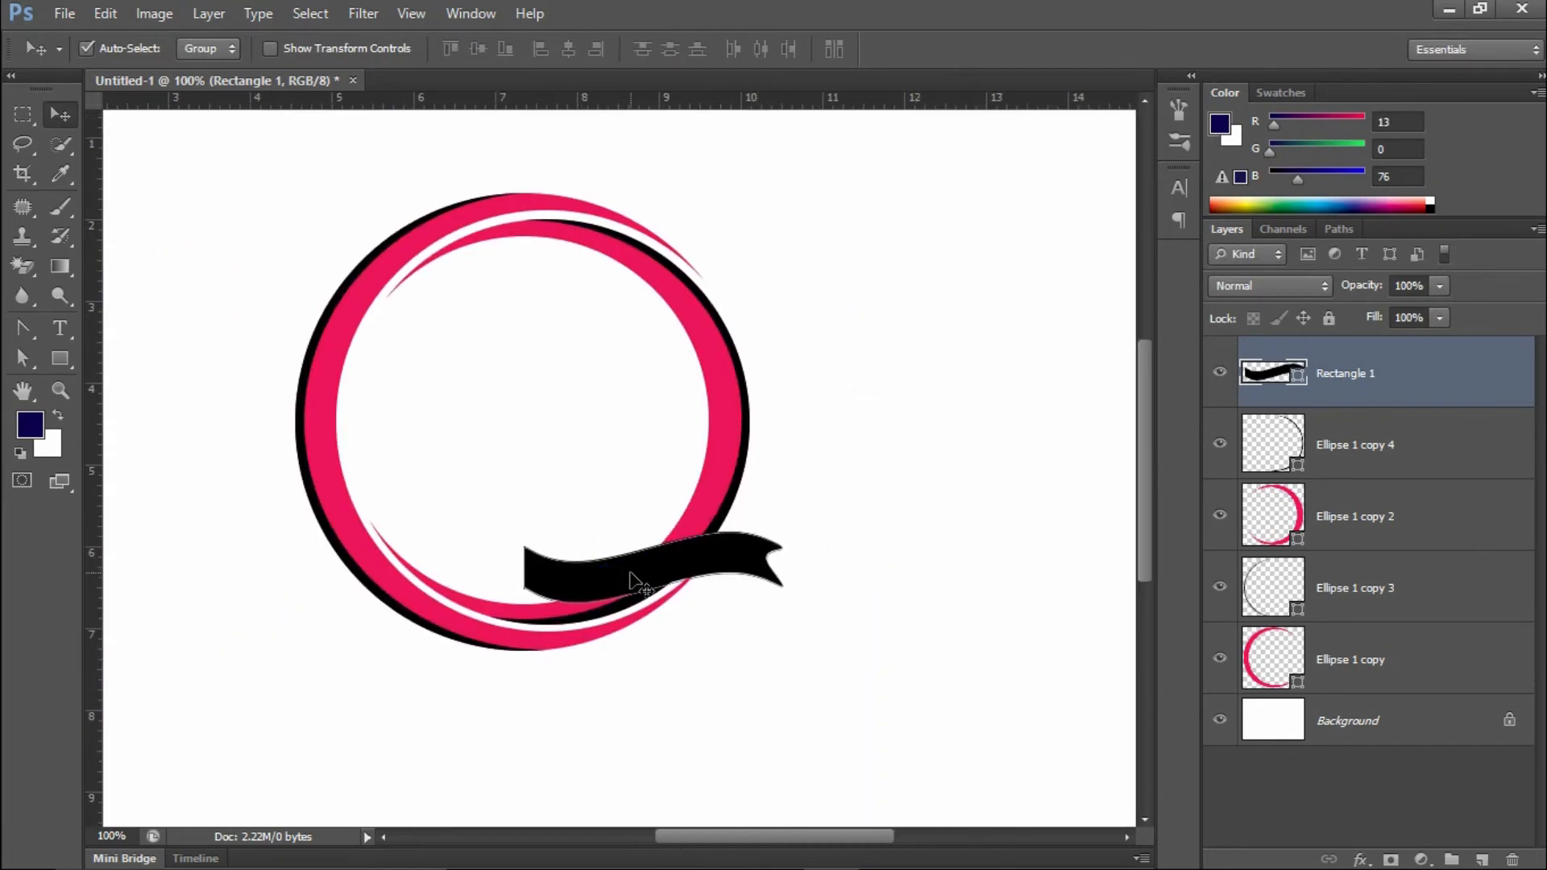
pyautogui.hotkey('ctrl', 't')
pyautogui.moveTo(830, 559); pyautogui.dragTo(815, 601)
pyautogui.moveTo(696, 577); pyautogui.dragTo(681, 594)
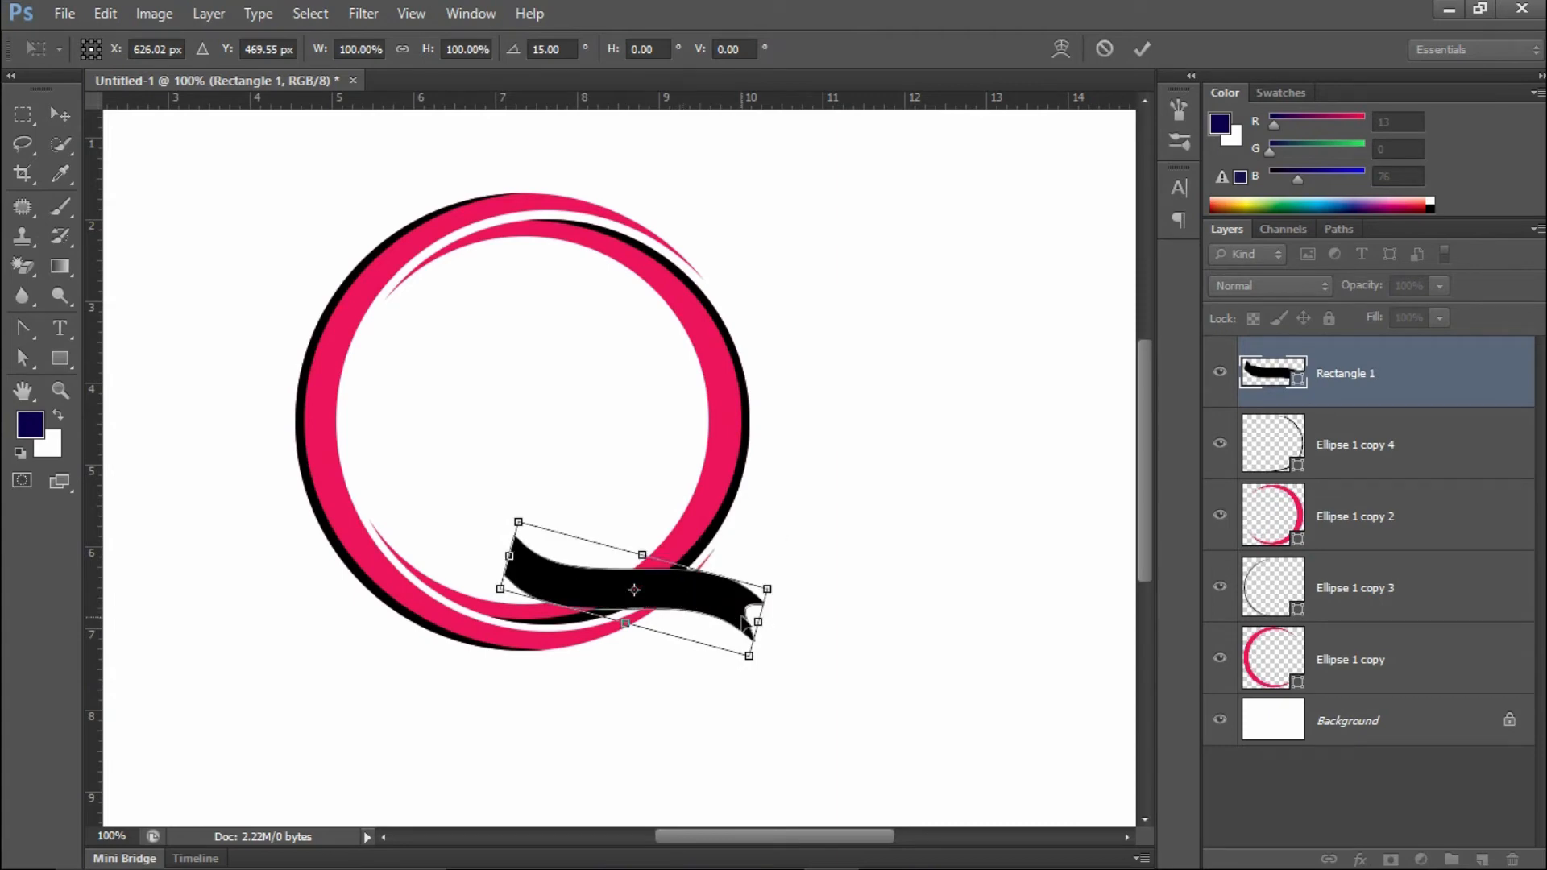
# - Scale the ribbon to 105.08% in width and height and reposition it across the ring's lower-right edge
pyautogui.moveTo(771, 585); pyautogui.dragTo(773, 589)
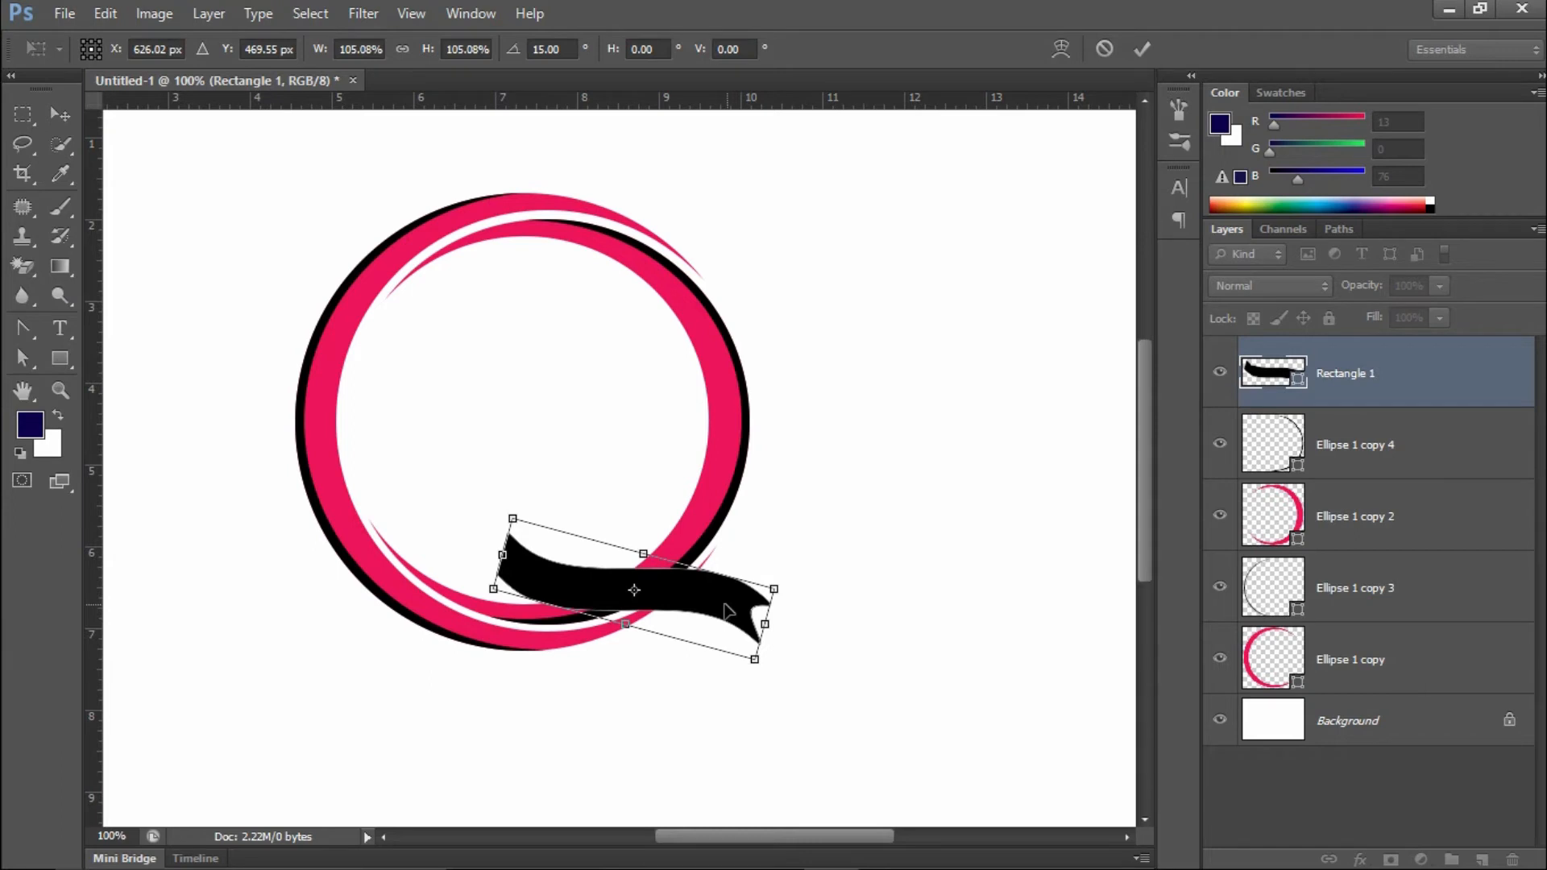
pyautogui.moveTo(717, 600)
pyautogui.mouseDown()
pyautogui.moveTo(767, 614)
pyautogui.moveTo(712, 597)
pyautogui.moveTo(703, 612)
pyautogui.mouseUp()
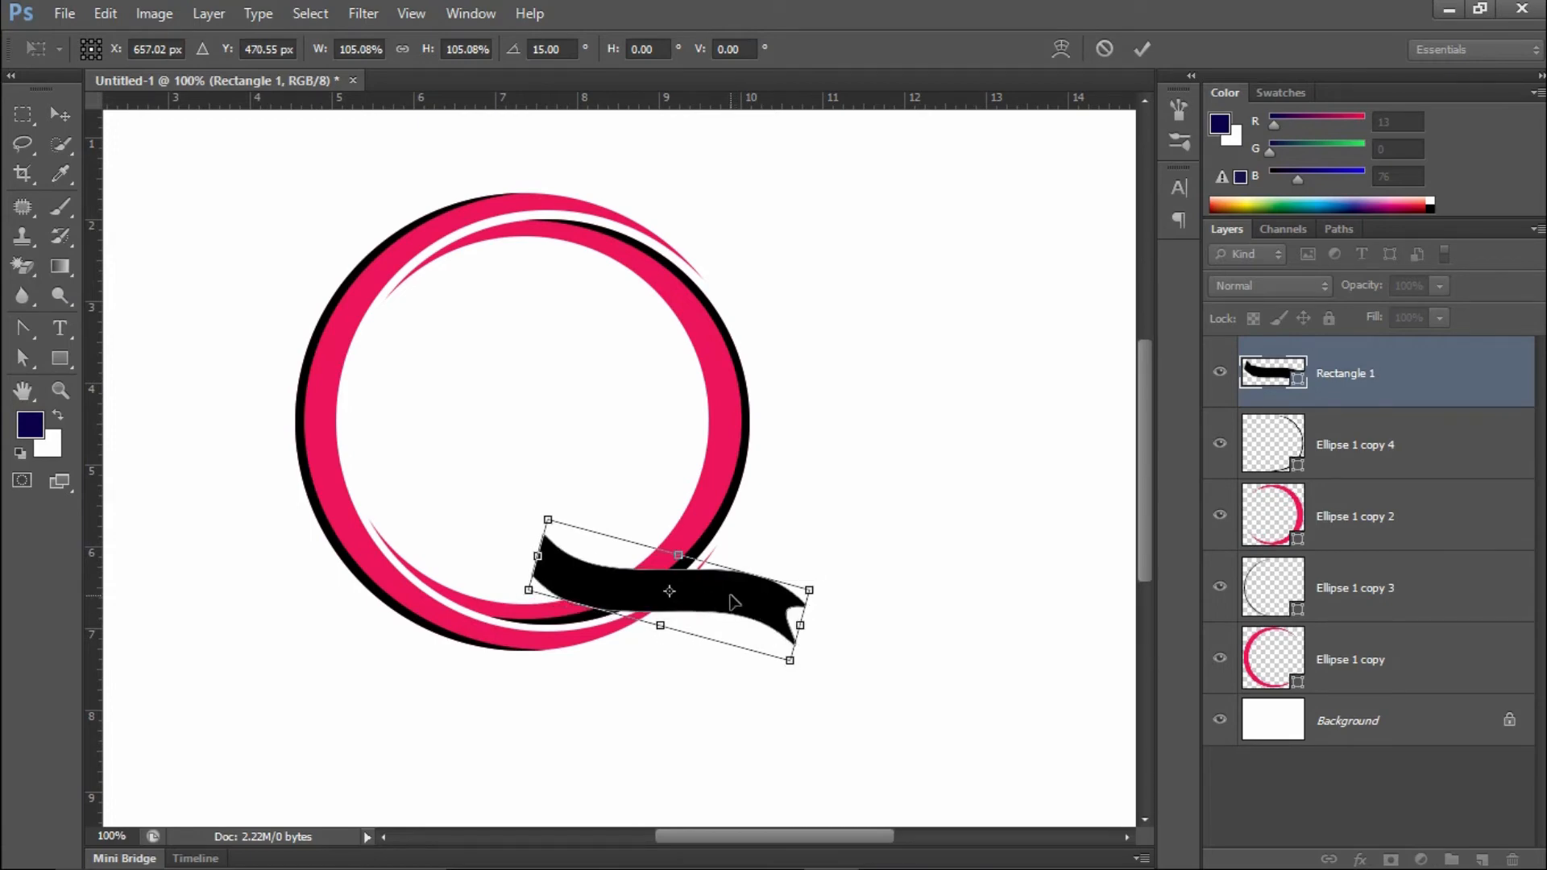
pyautogui.moveTo(731, 598); pyautogui.dragTo(707, 610)
# - Rotate the ribbon to 30°, apply the transform and shift it slightly down and left as the tail of a Q
pyautogui.moveTo(798, 639); pyautogui.dragTo(787, 676)
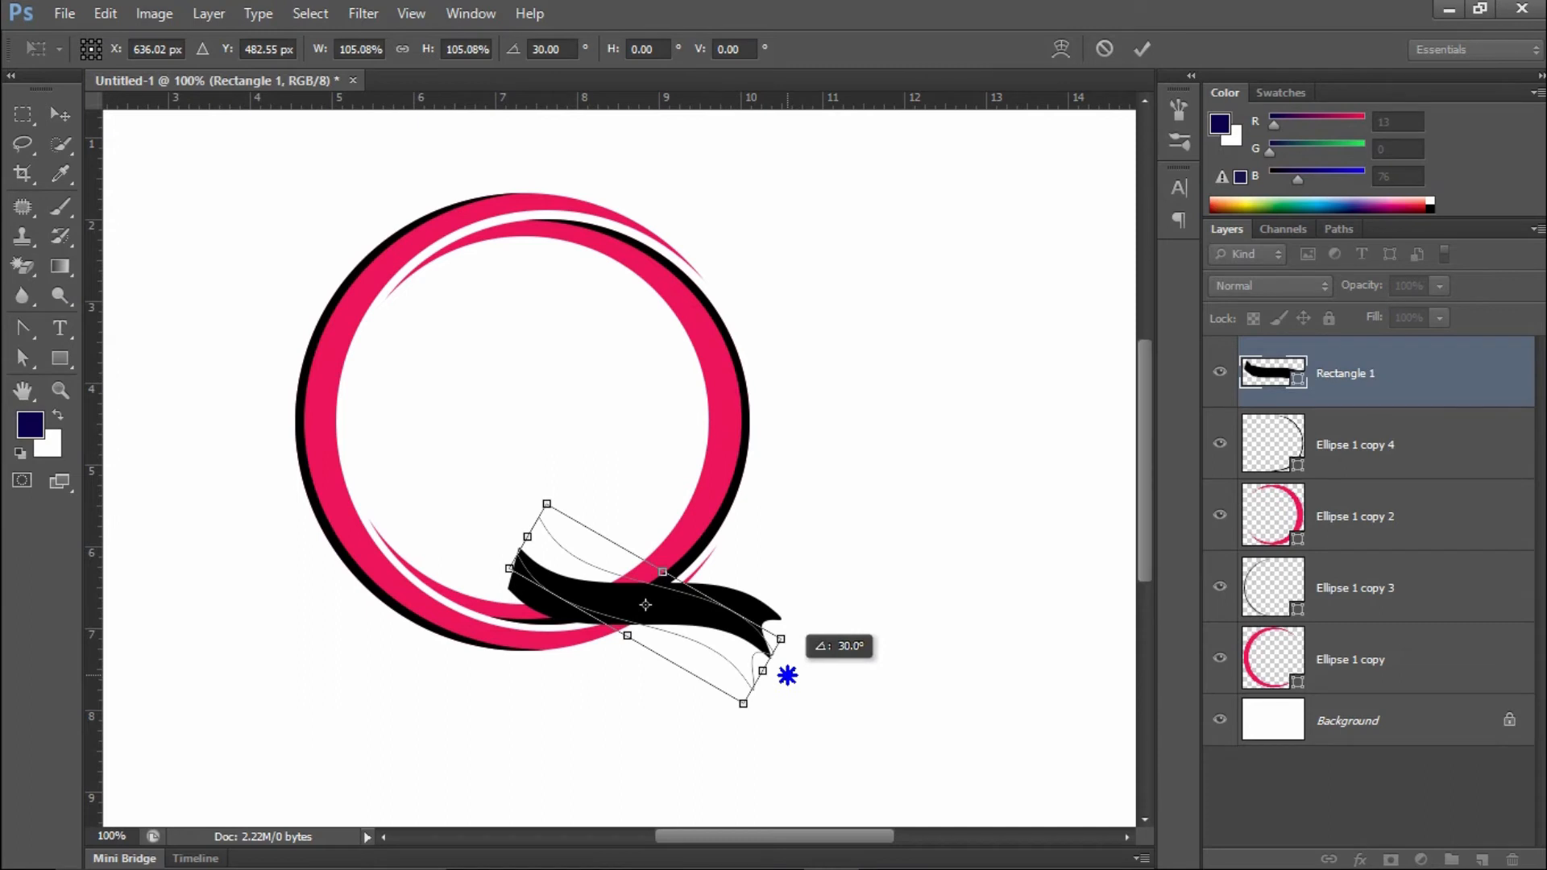
pyautogui.moveTo(787, 675); pyautogui.dragTo(788, 676)
pyautogui.click(1141, 48)
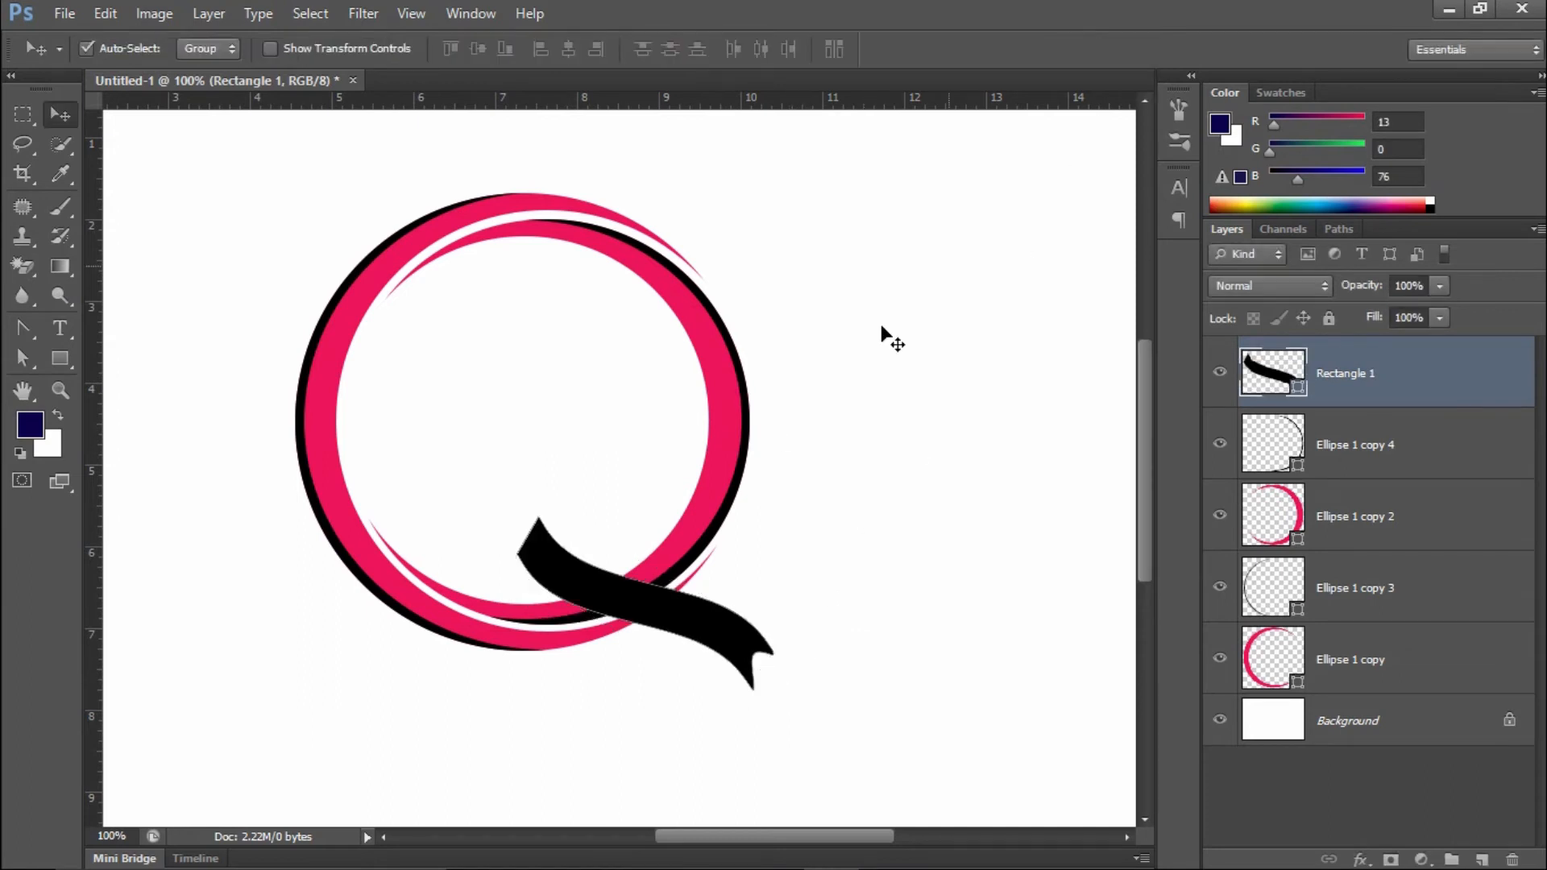
pyautogui.moveTo(689, 626); pyautogui.dragTo(668, 634)
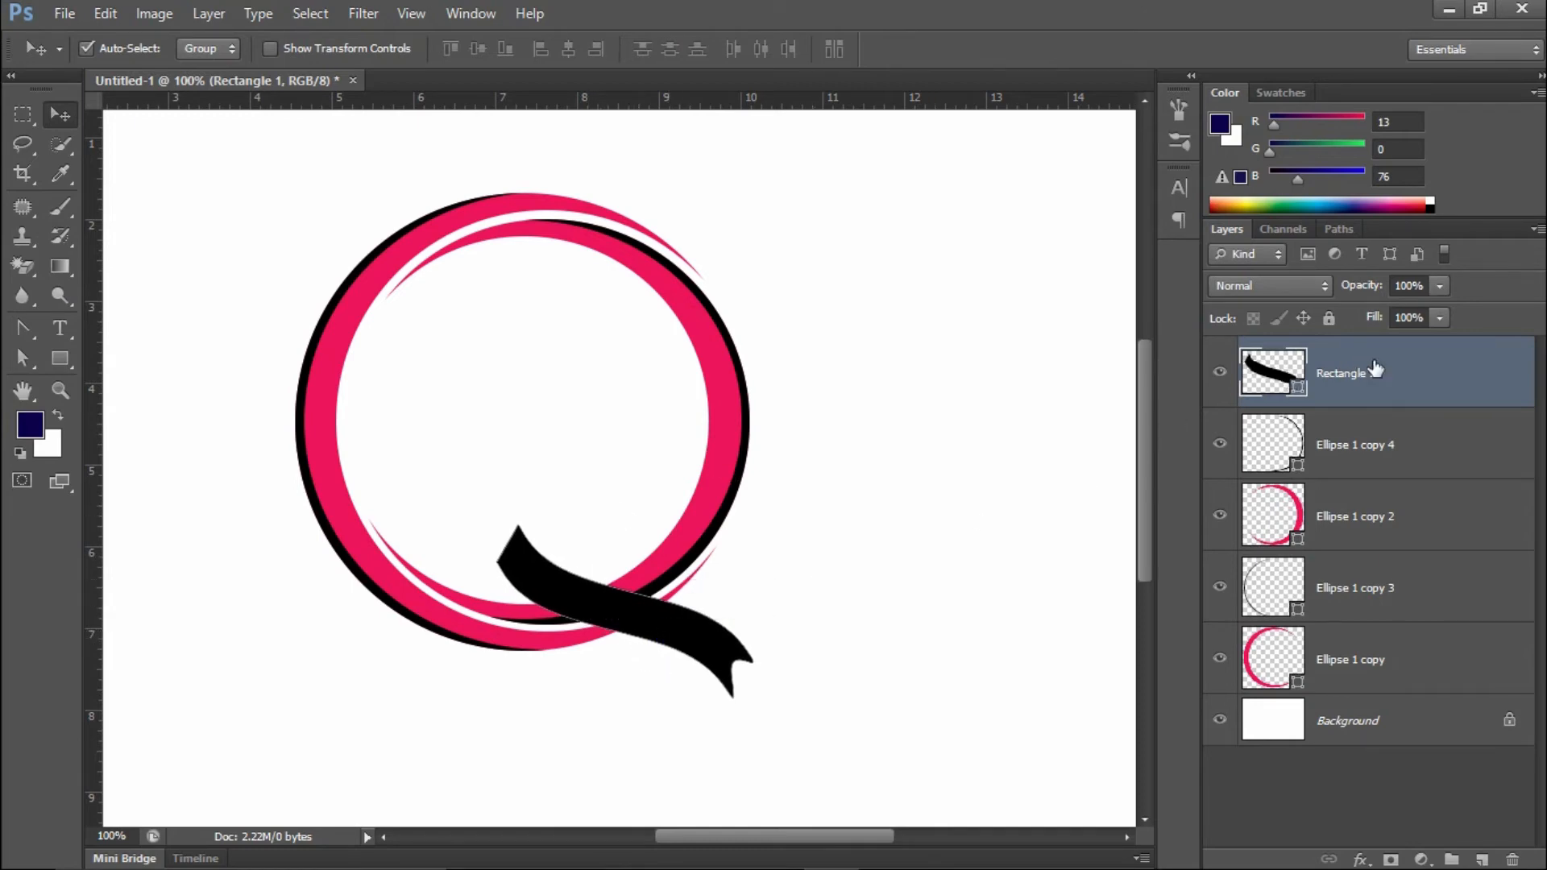
# - Give the large outer pink crescent (Ellipse 1 copy) a linear gradient fill at 90°
pyautogui.click(1361, 660)
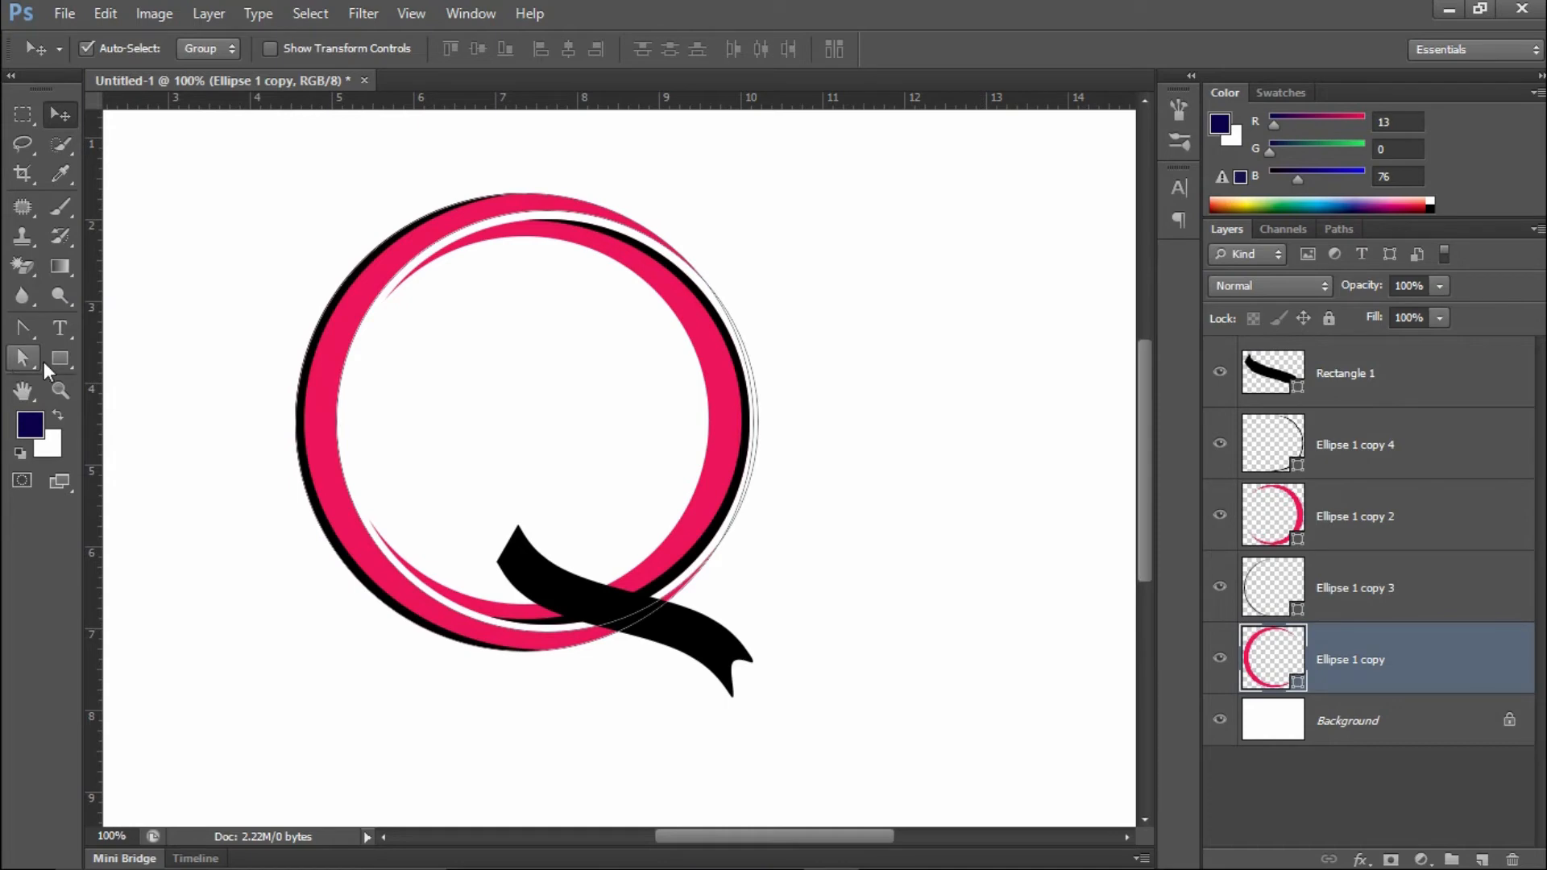
pyautogui.click(54, 353)
pyautogui.click(208, 48)
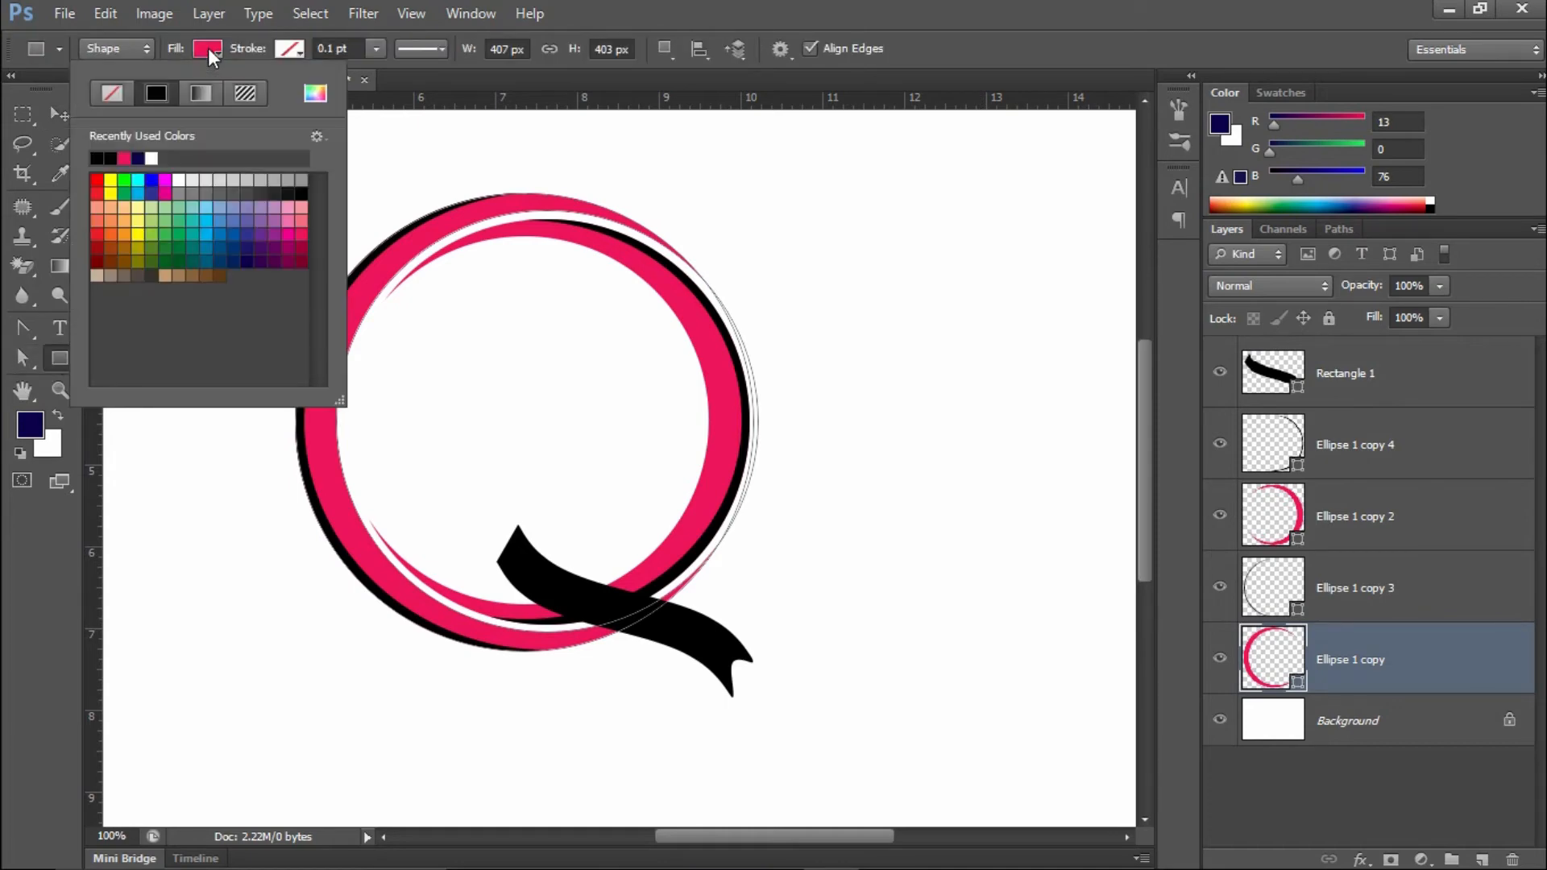
pyautogui.click(200, 92)
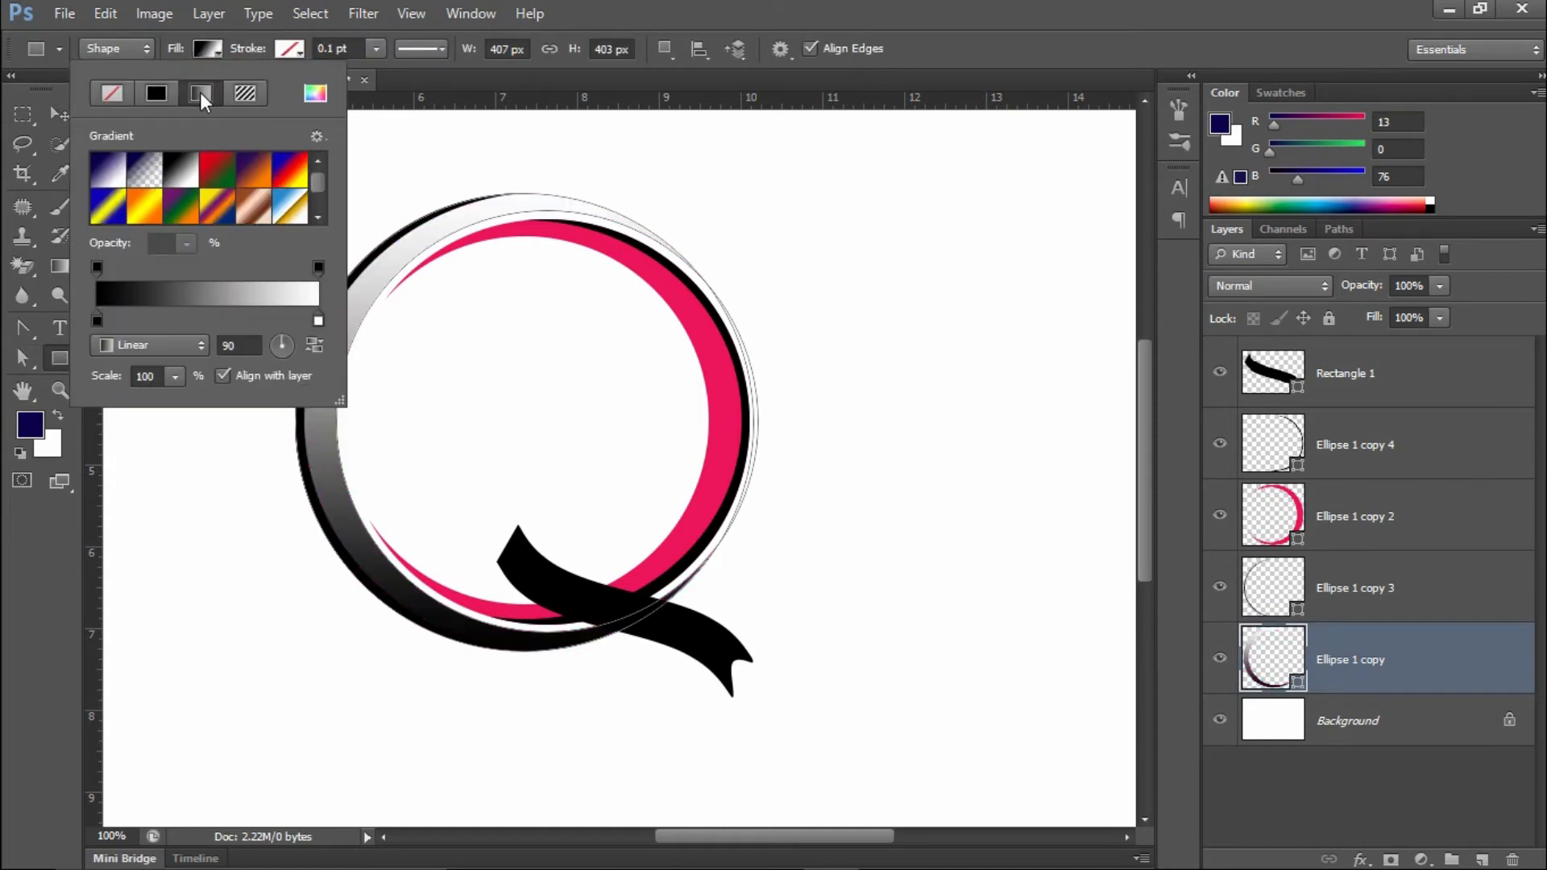
# - Set the starting color stop of the outer crescent's gradient to dark navy 000131
pyautogui.click(97, 320)
pyautogui.doubleClick(95, 320)
pyautogui.moveTo(1233, 295); pyautogui.dragTo(1223, 297)
pyautogui.moveTo(1197, 375); pyautogui.dragTo(1208, 435)
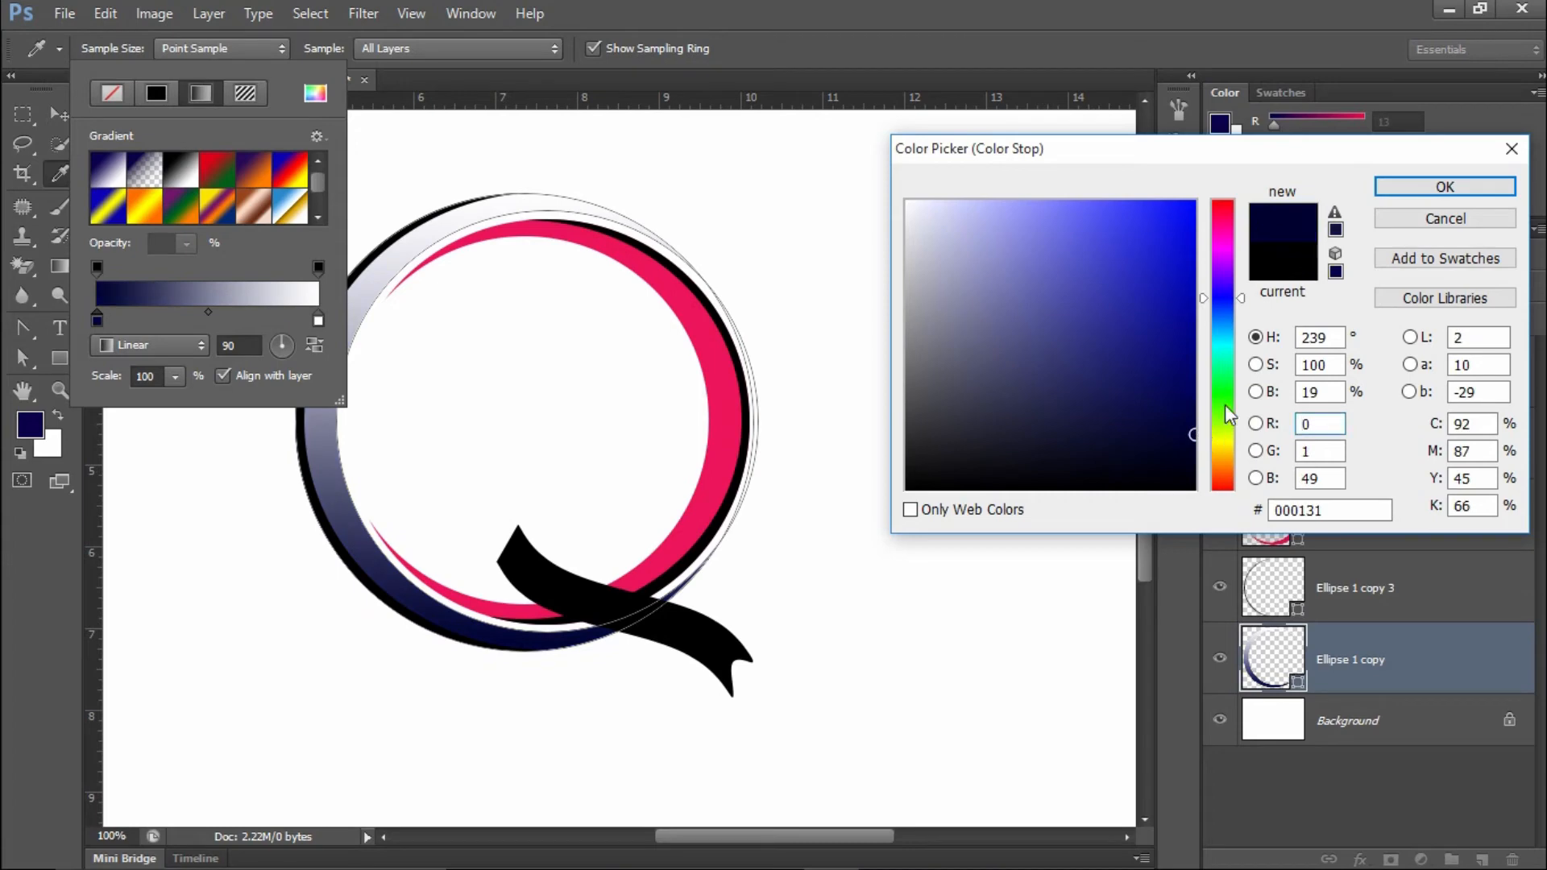
pyautogui.click(1268, 364)
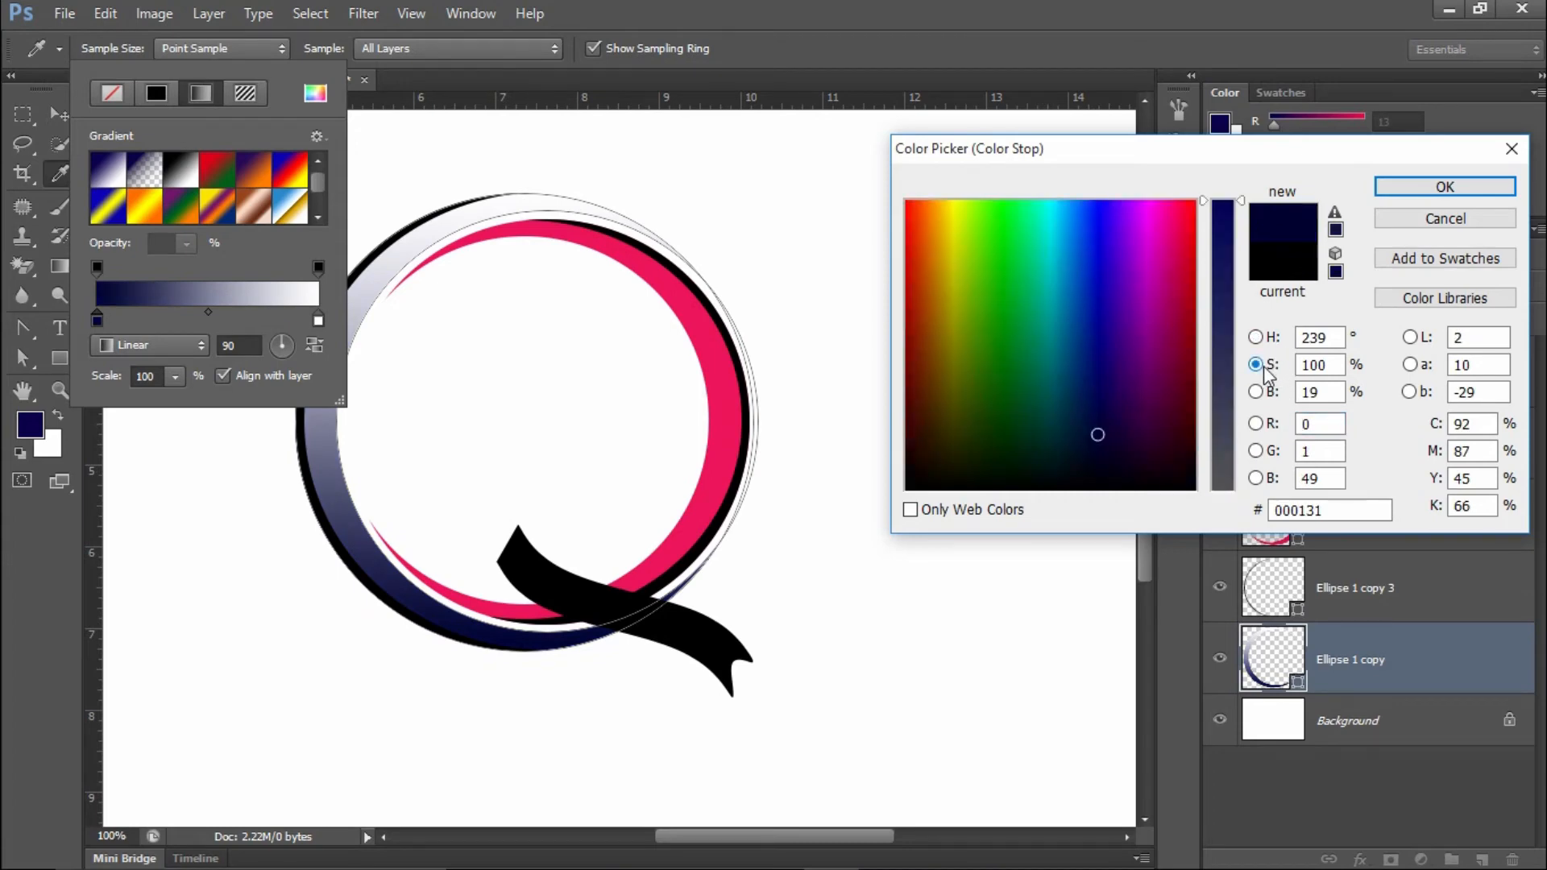
pyautogui.click(1255, 337)
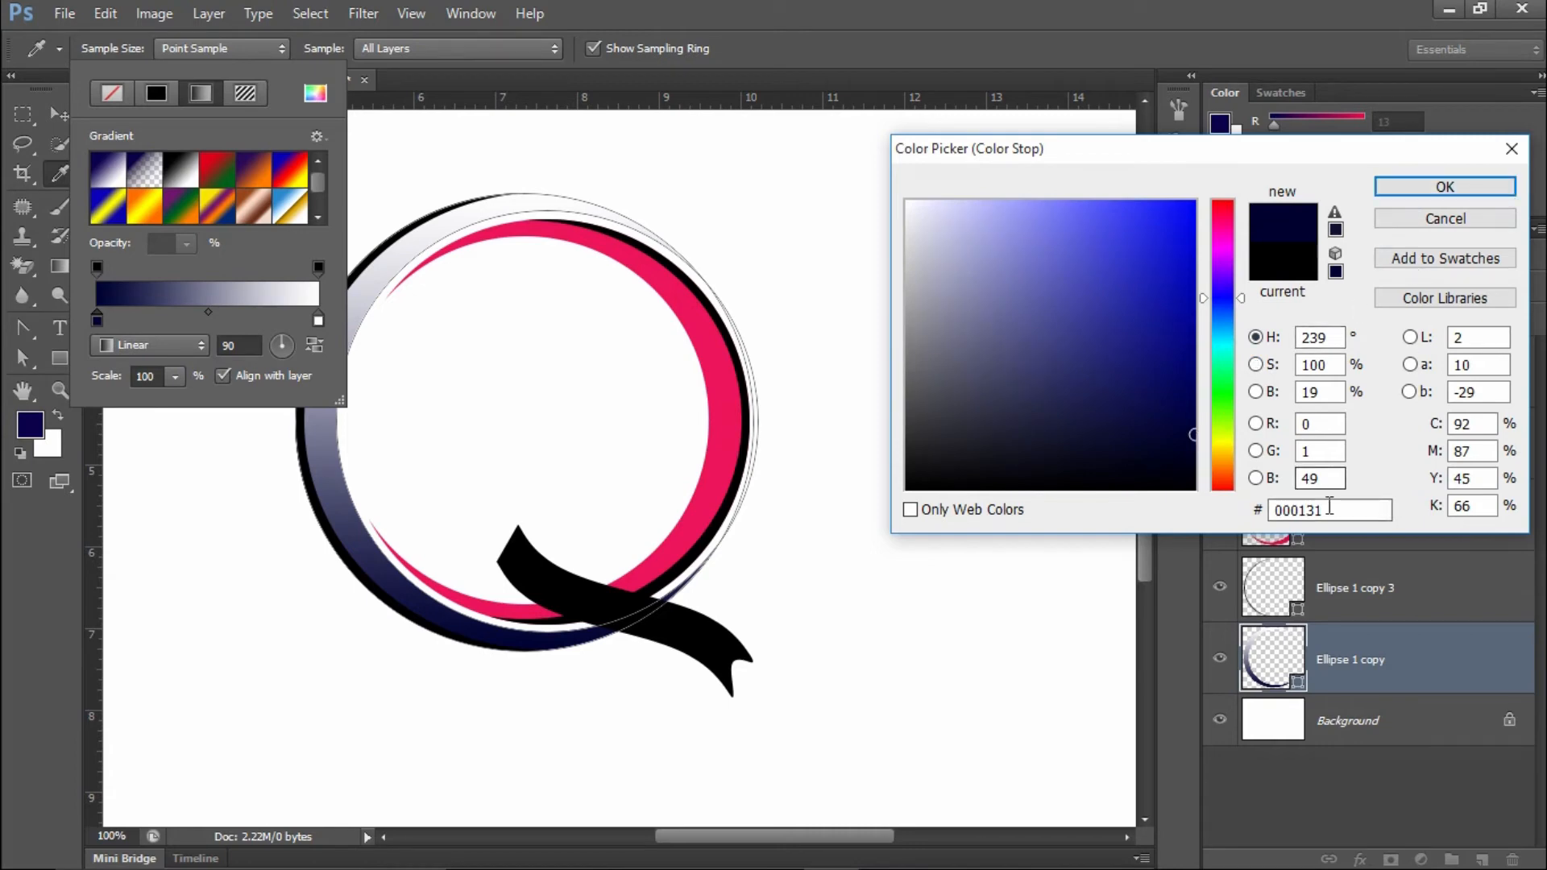
pyautogui.doubleClick(1328, 509)
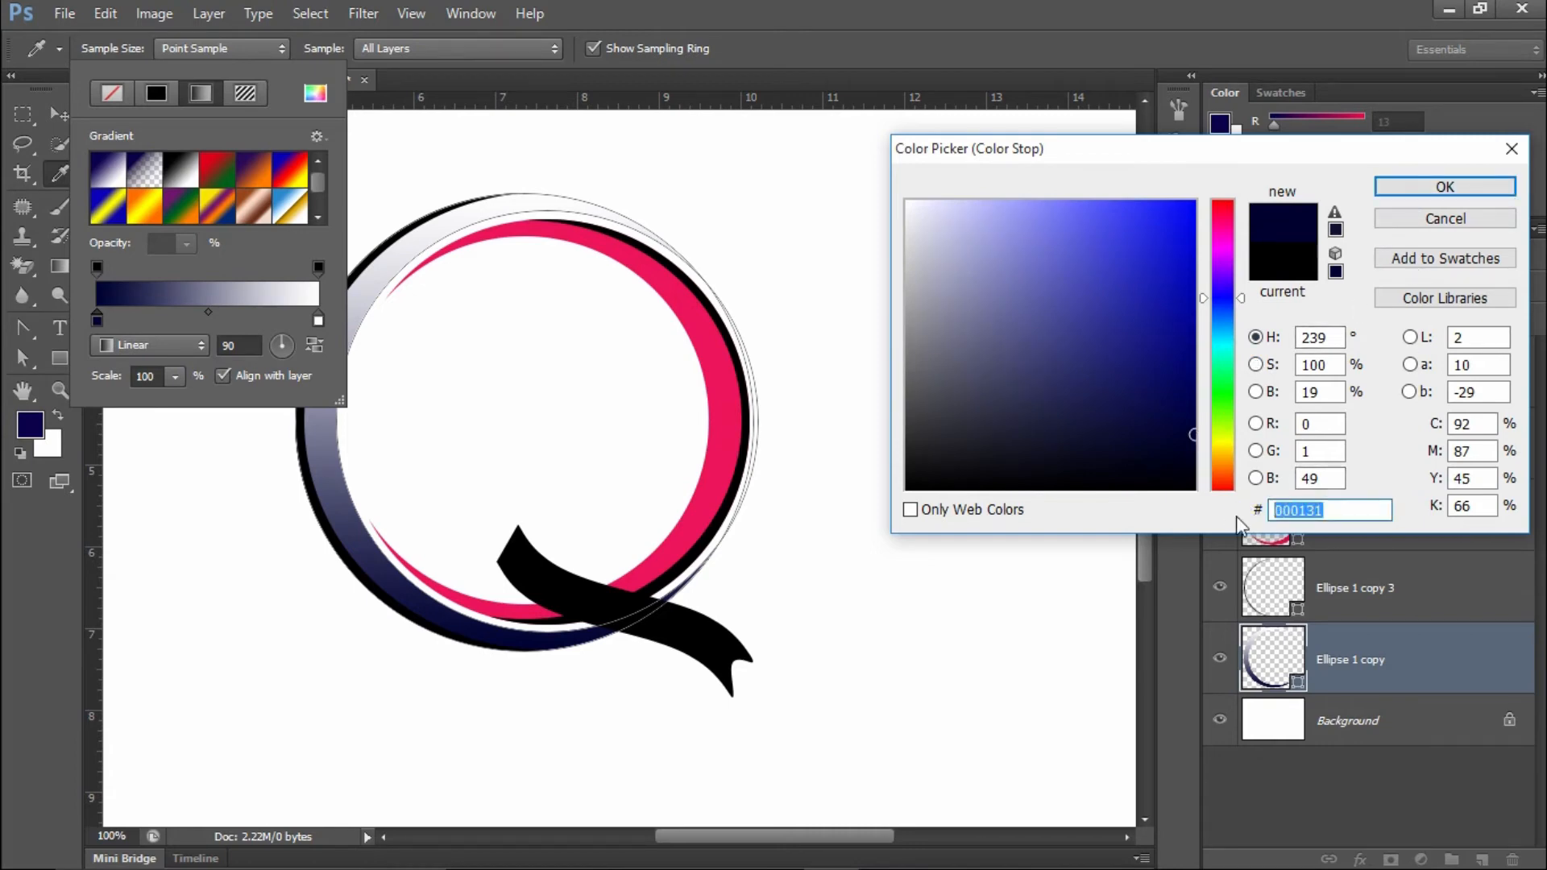
pyautogui.click(1438, 190)
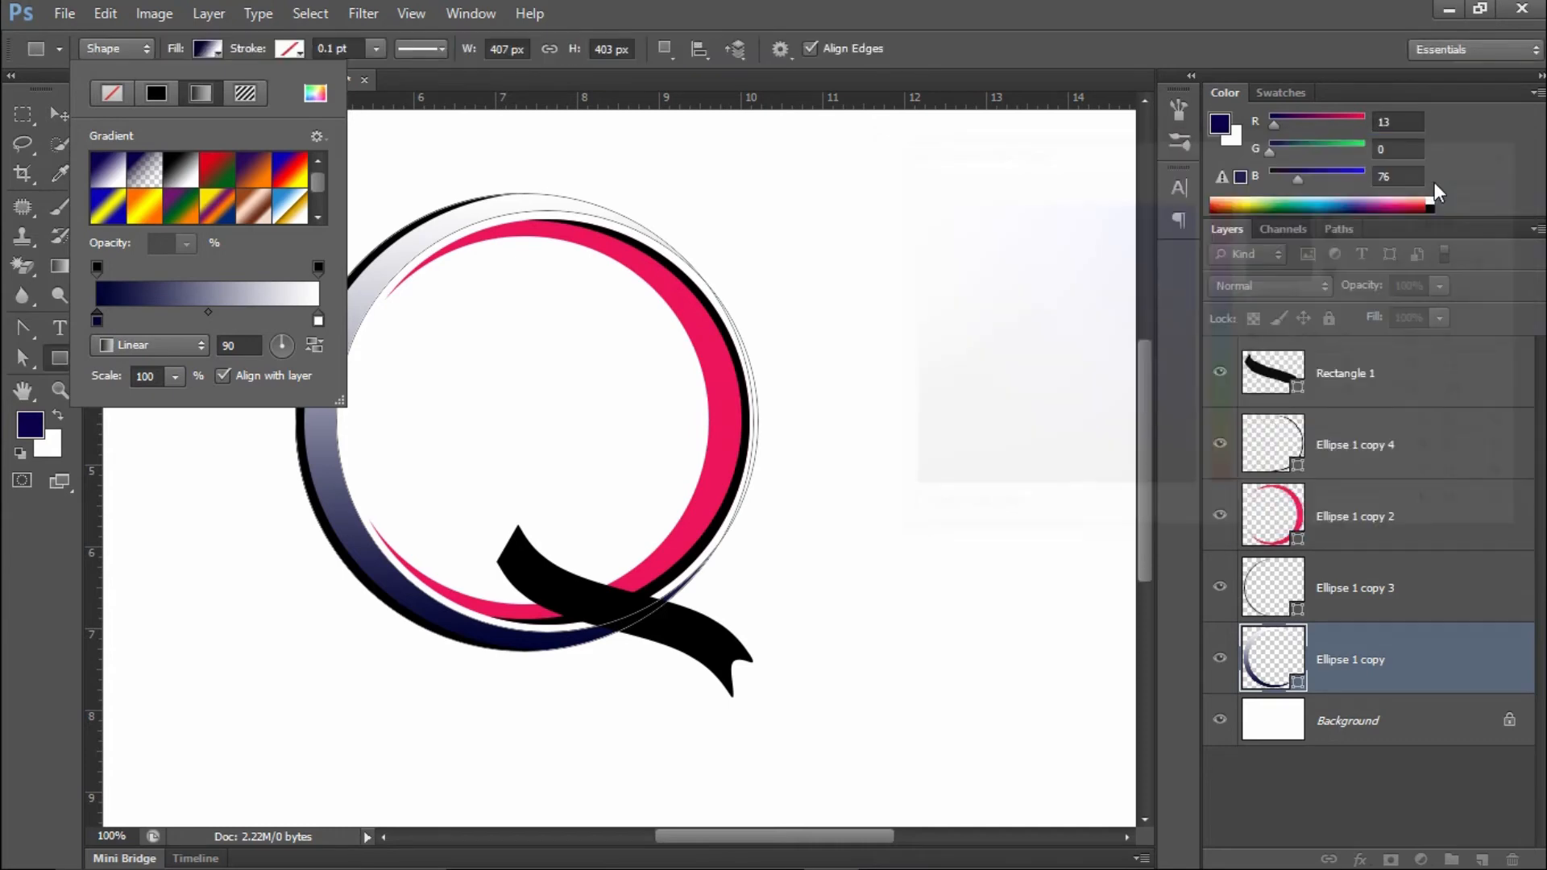
pyautogui.click(949, 34)
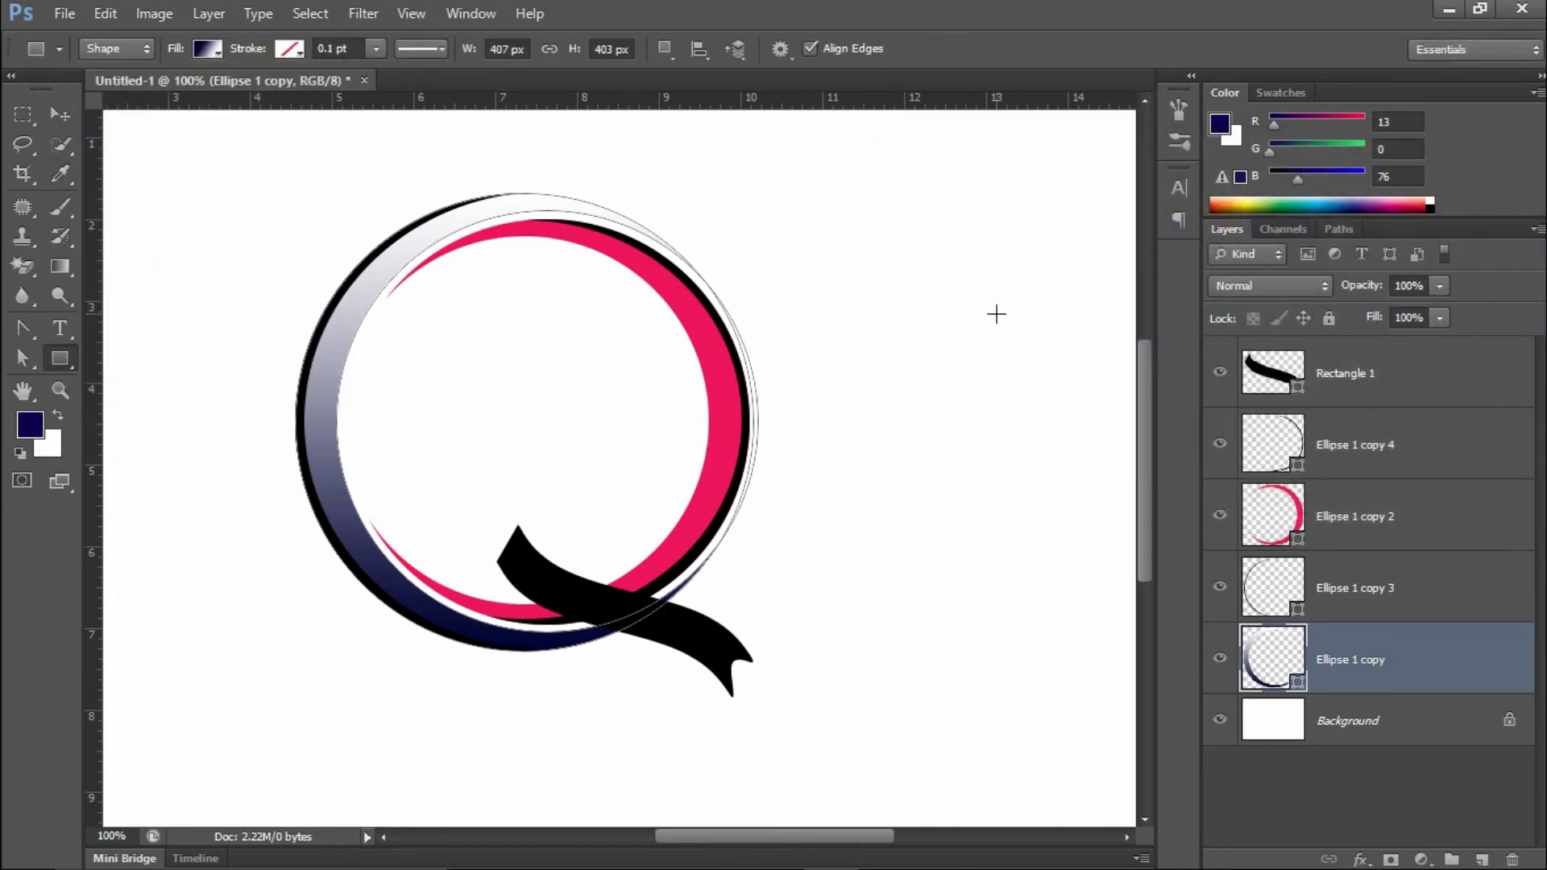
# - Add the text 000131 in 45 pt Verdana above the ring as a color code note
pyautogui.press('t')
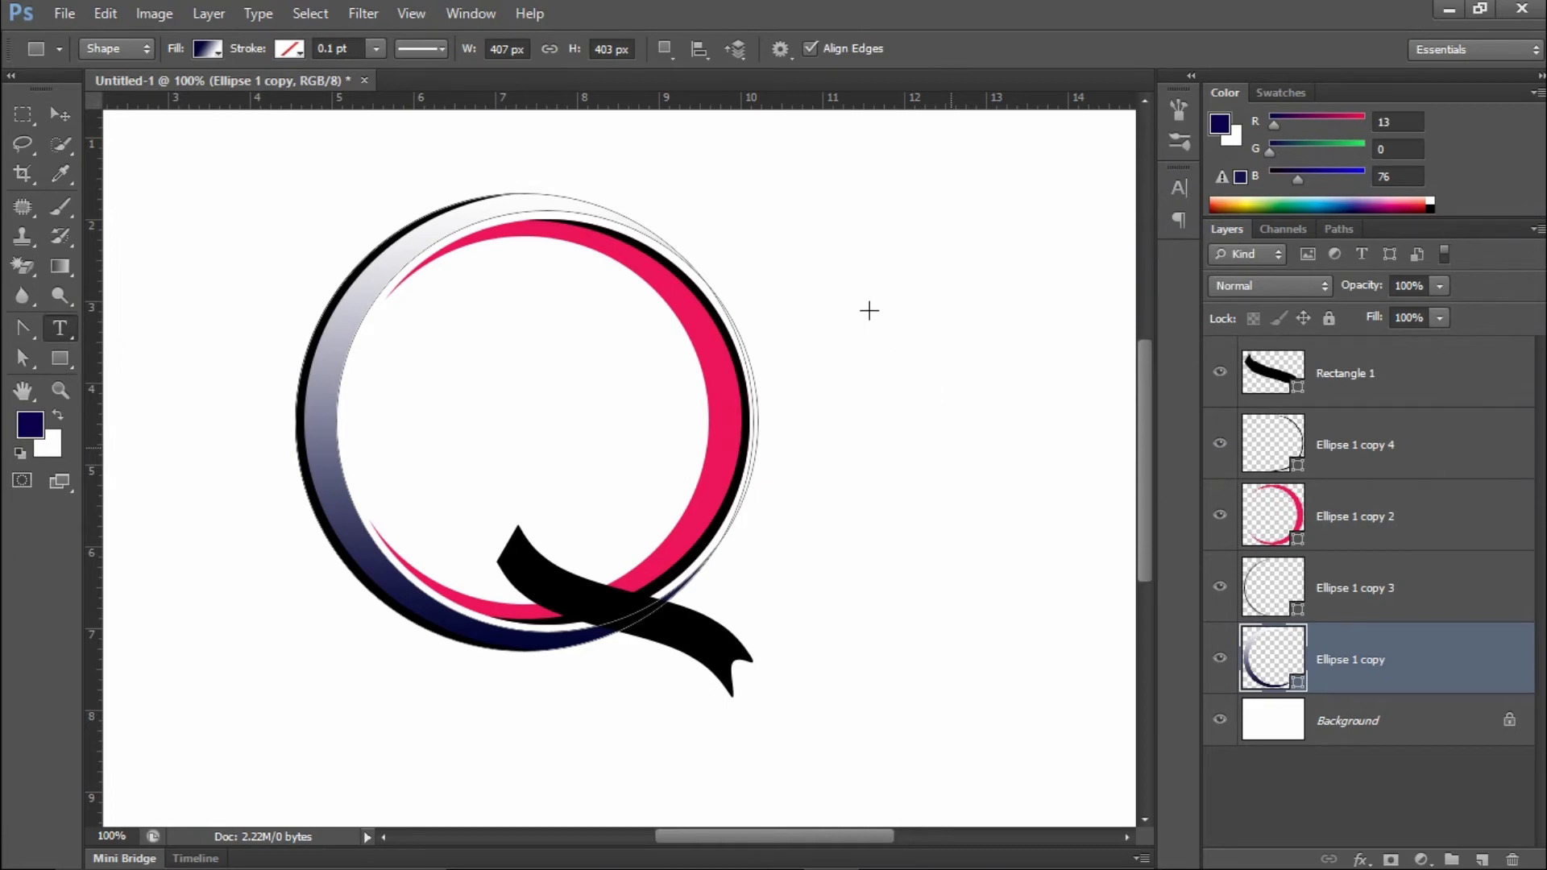
pyautogui.click(791, 199)
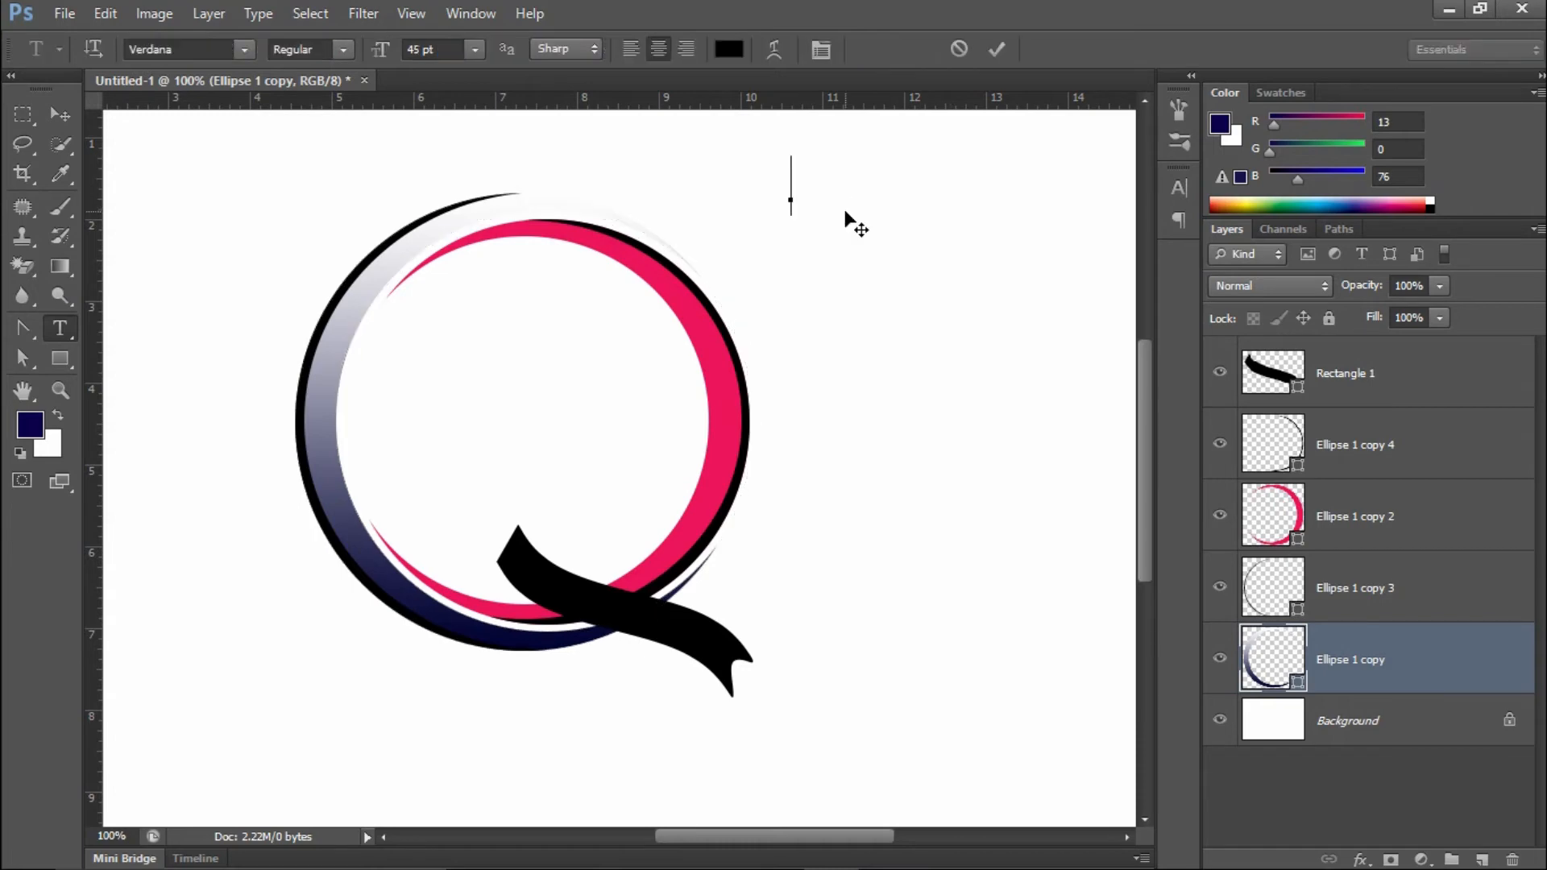
pyautogui.write('000.131')
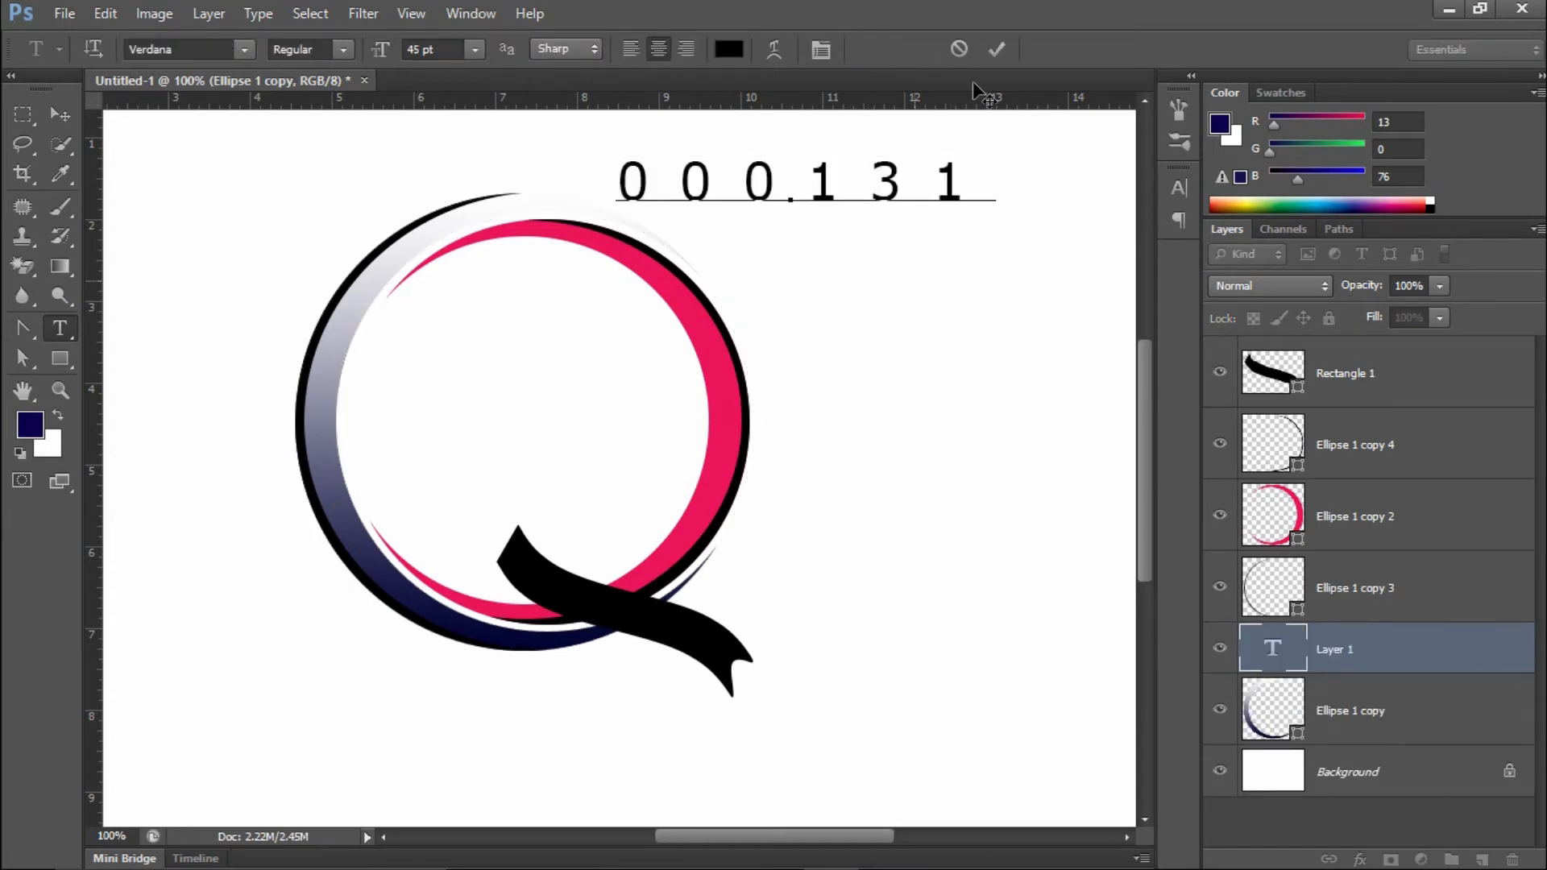
pyautogui.click(990, 50)
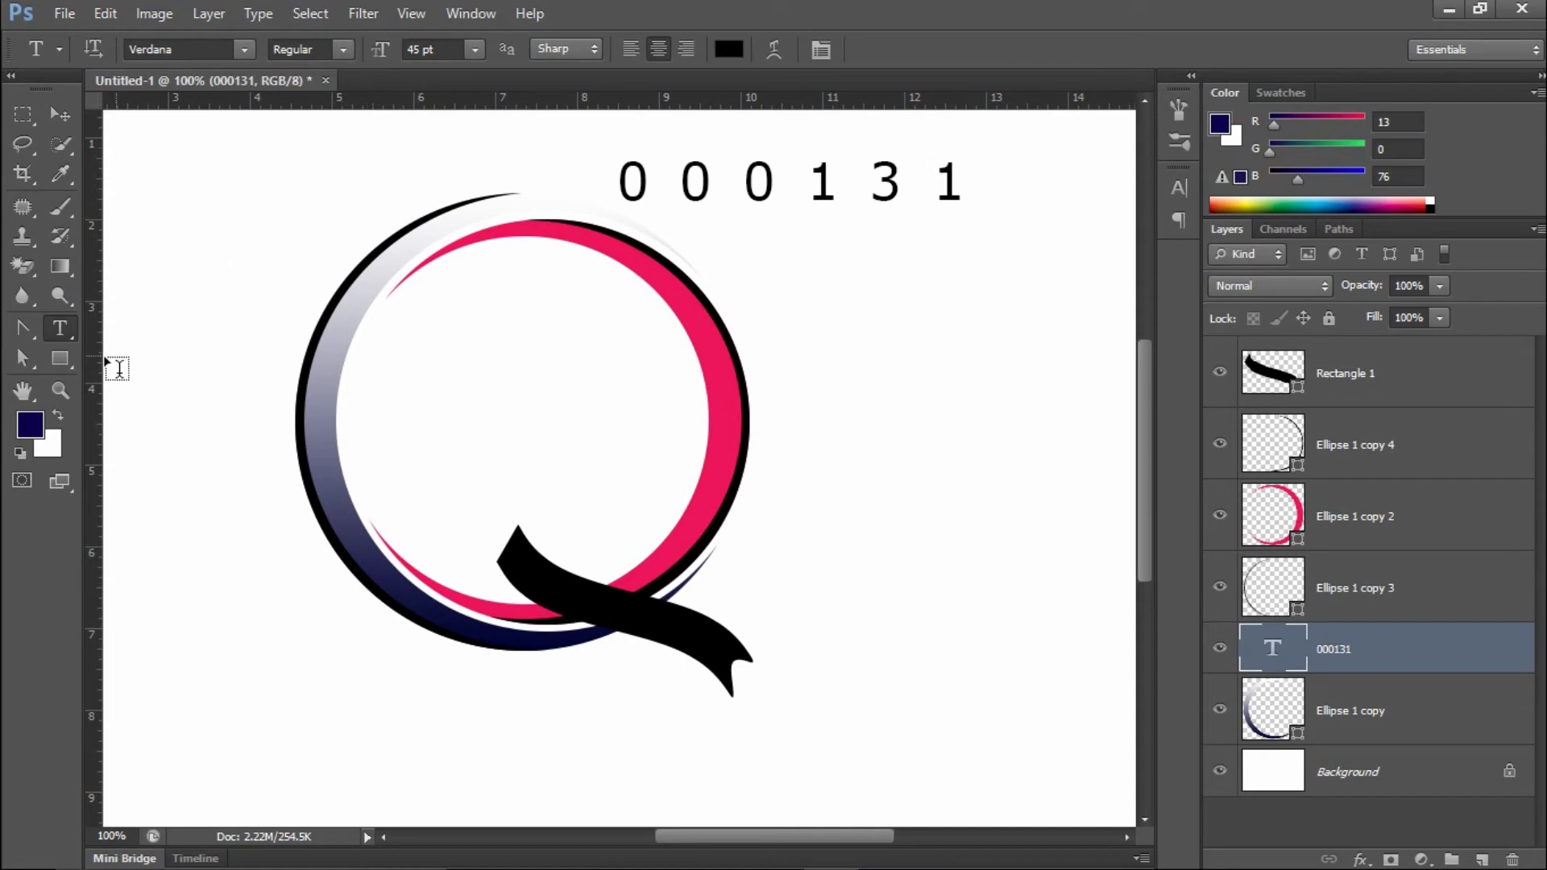
# - Change the white end stop of the Ellipse 1 copy gradient to bright blue 0005e1
pyautogui.click(60, 361)
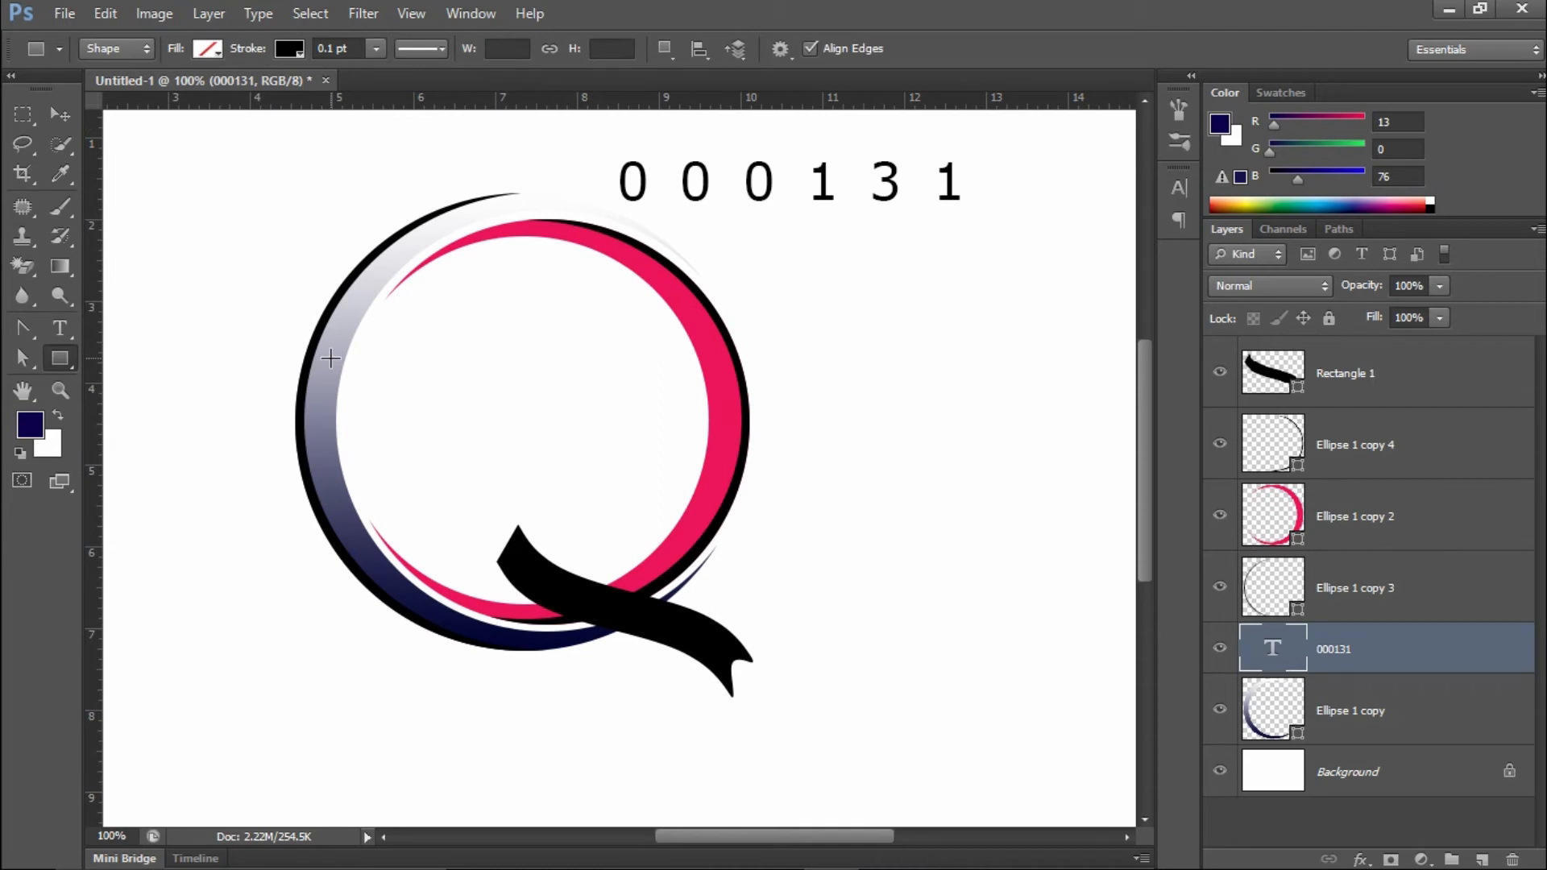
pyautogui.click(1347, 713)
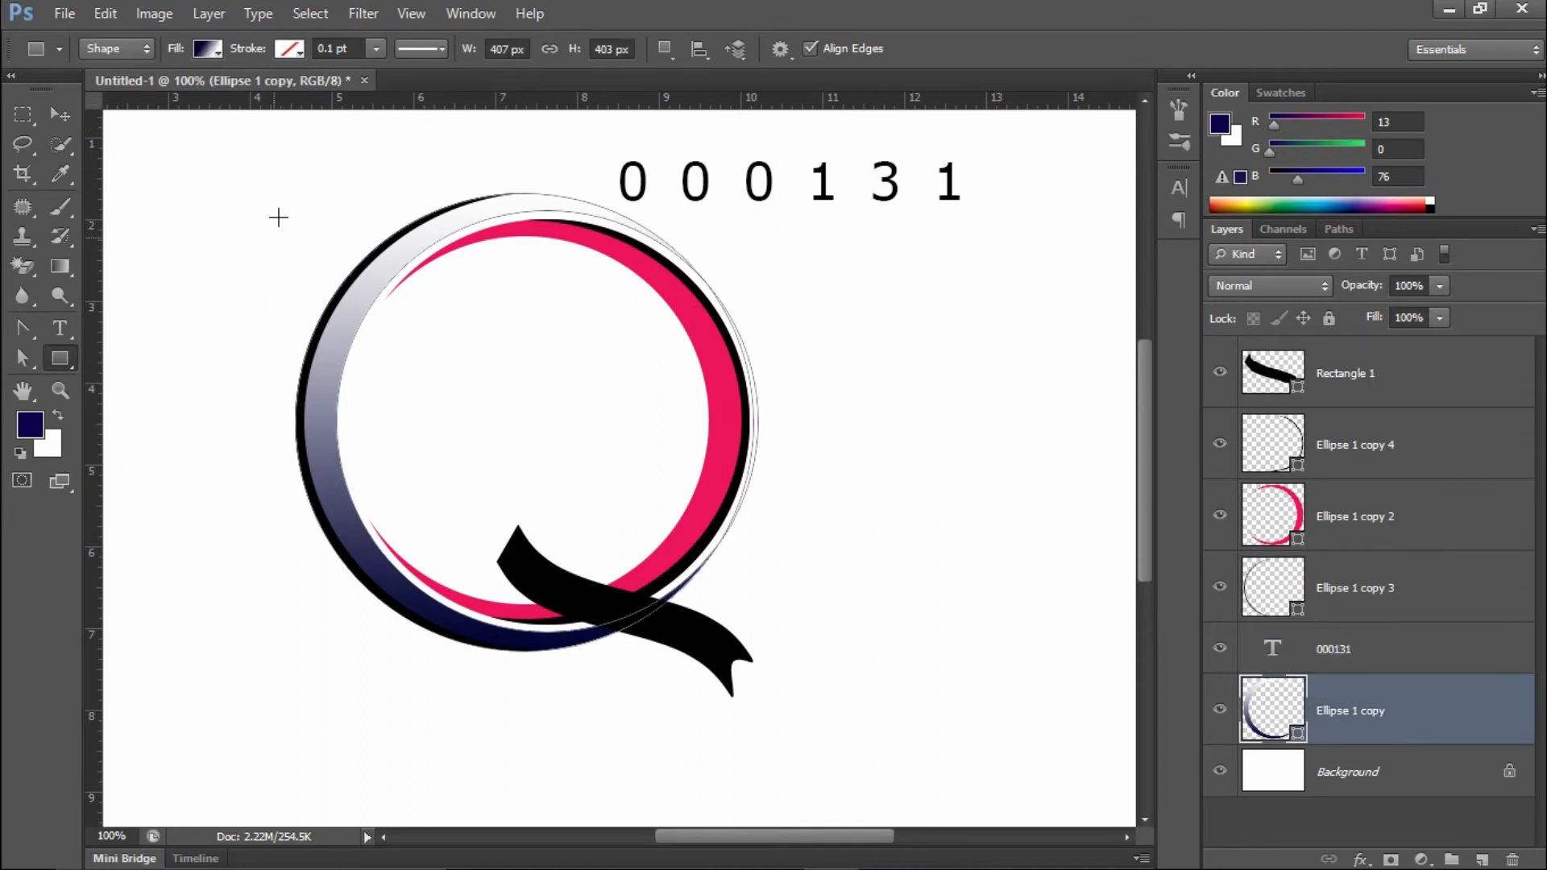
pyautogui.click(206, 49)
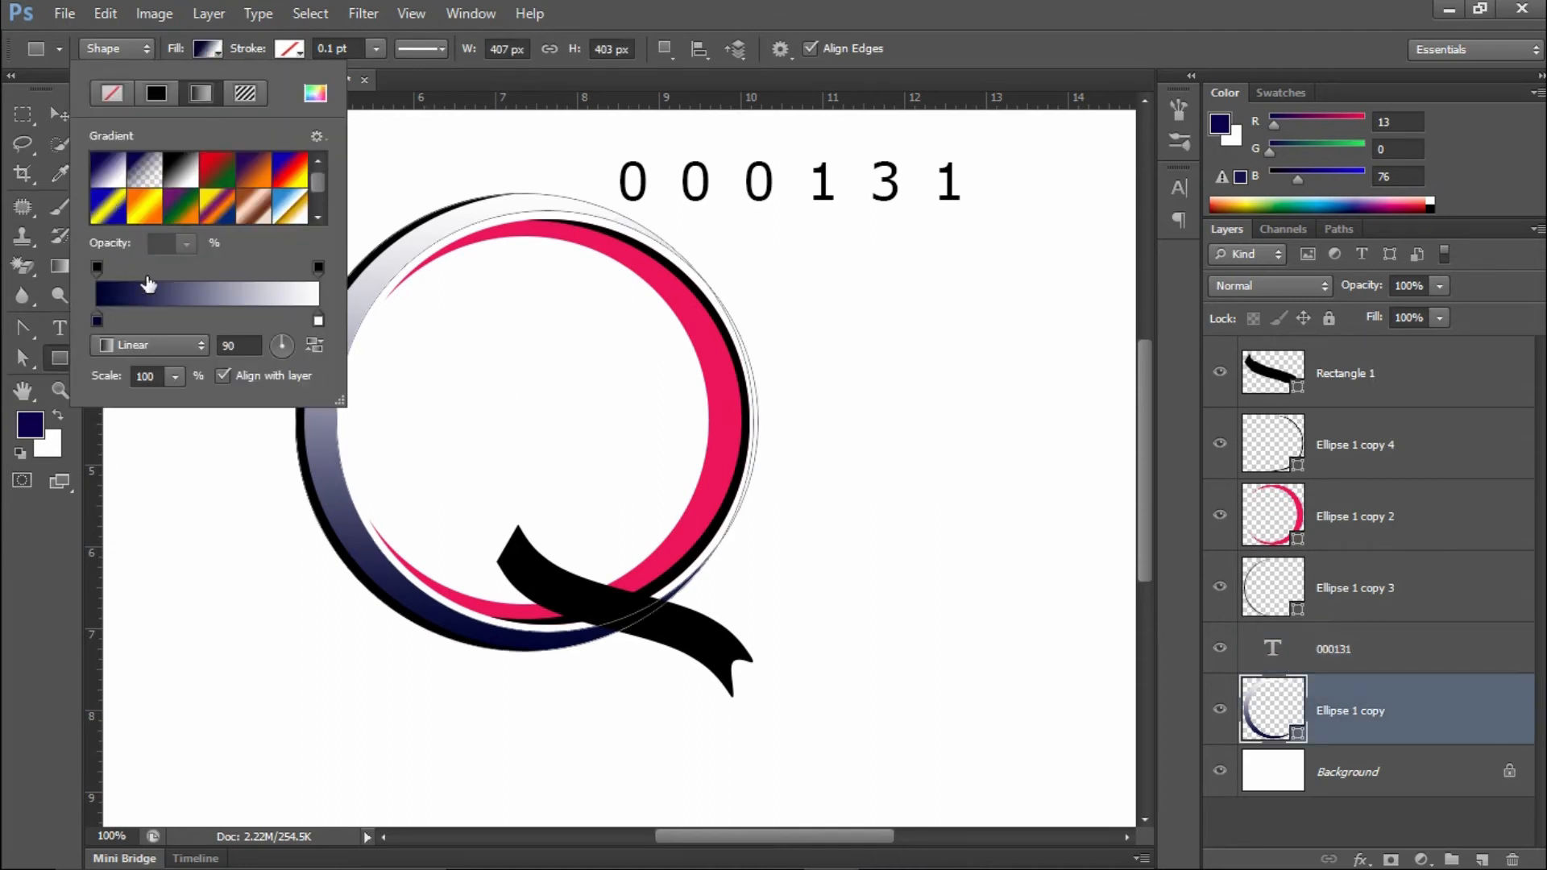
pyautogui.click(319, 322)
pyautogui.doubleClick(315, 321)
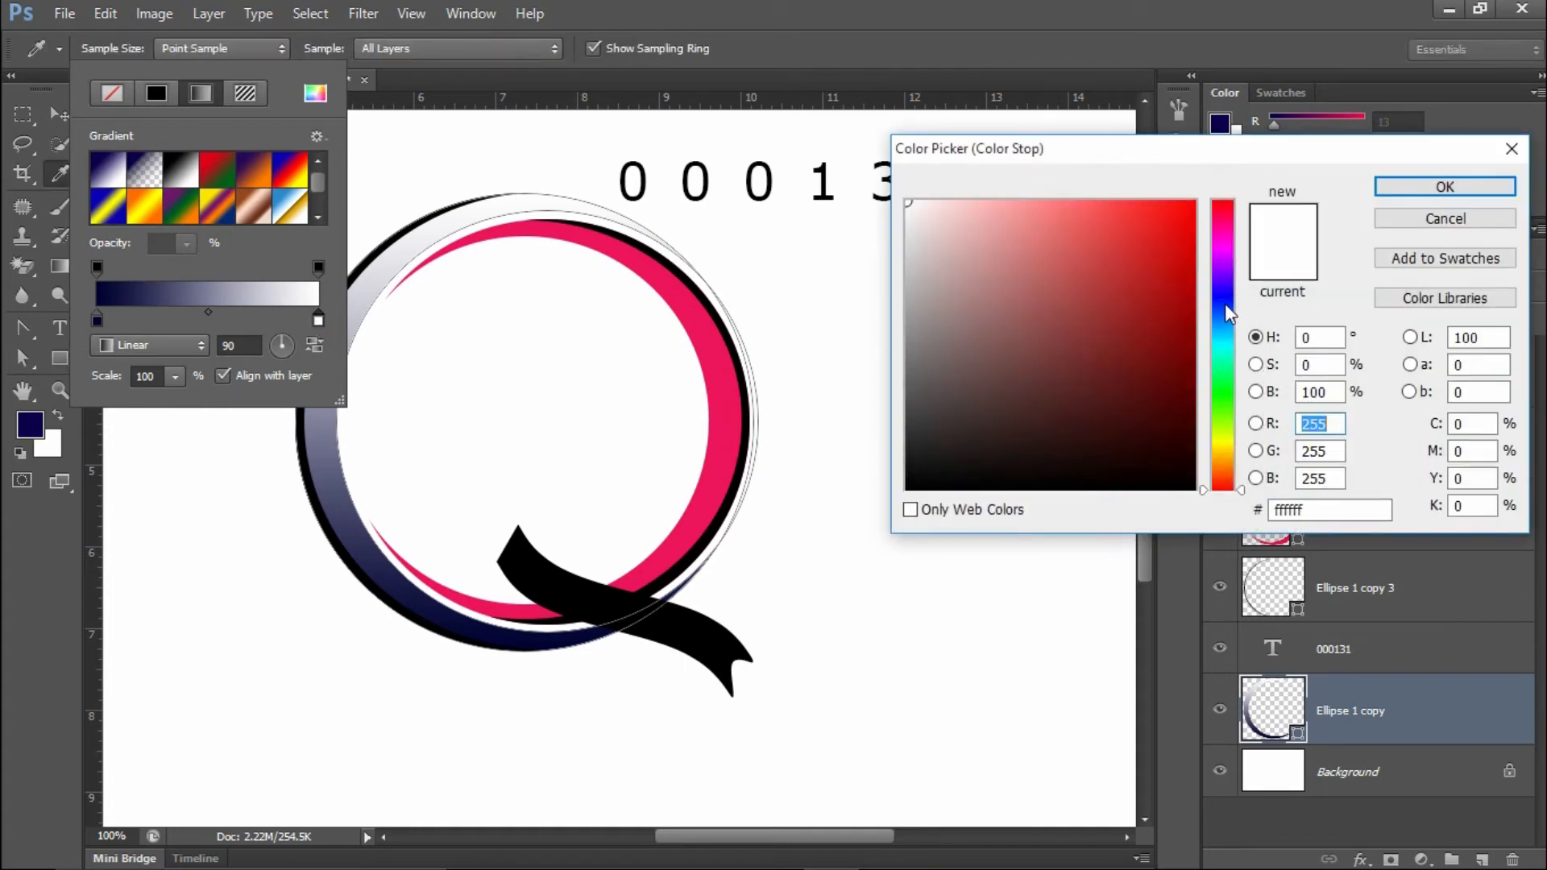
pyautogui.click(1224, 298)
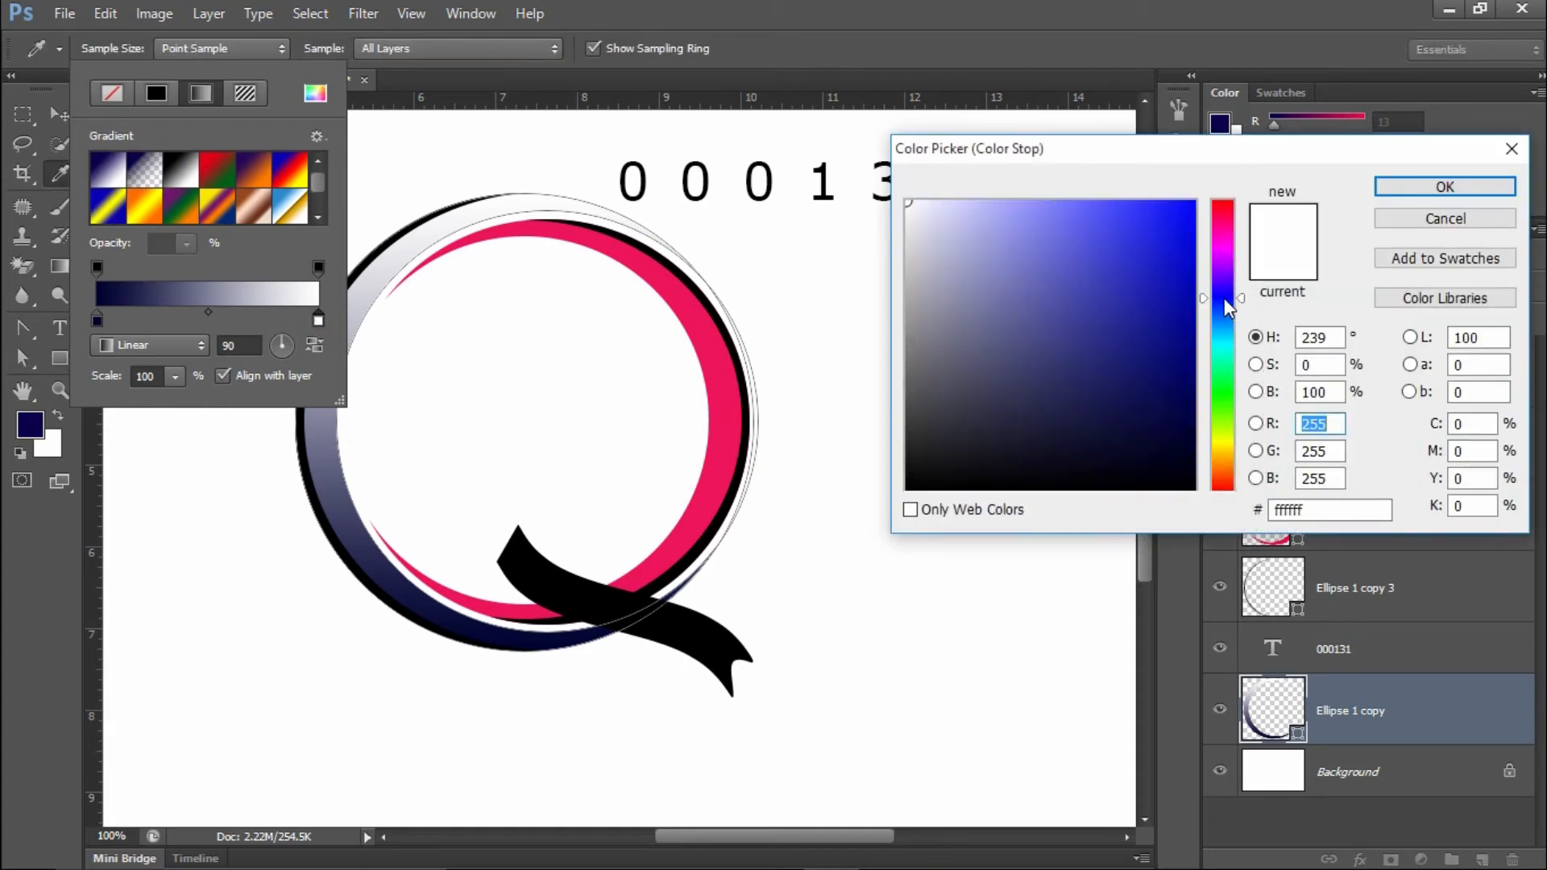
pyautogui.doubleClick(1324, 510)
pyautogui.write('000131')
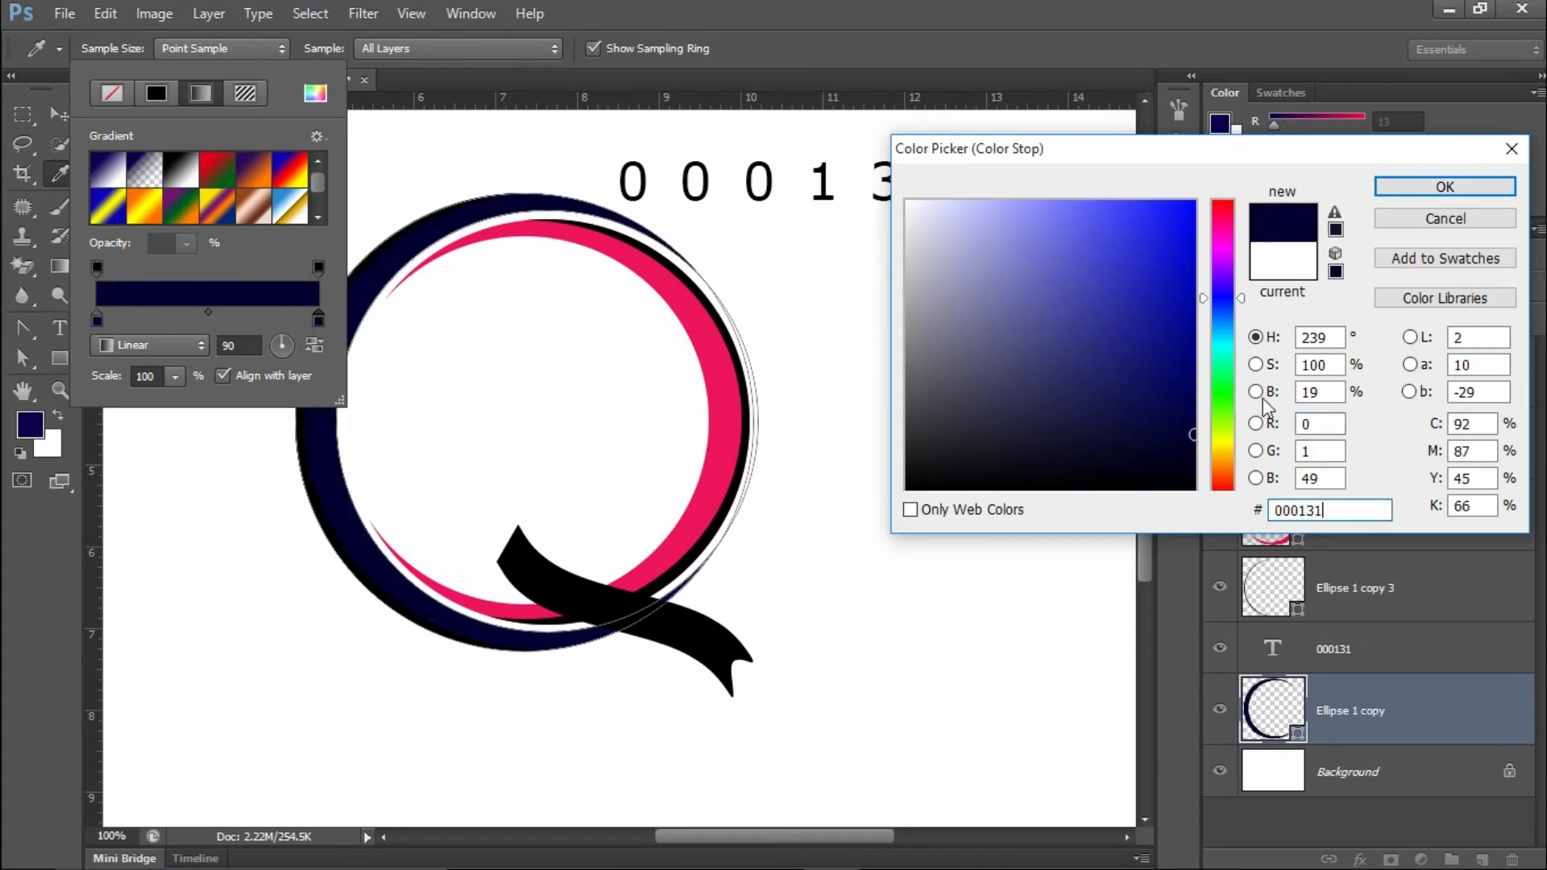
pyautogui.moveTo(1201, 443); pyautogui.dragTo(1205, 282)
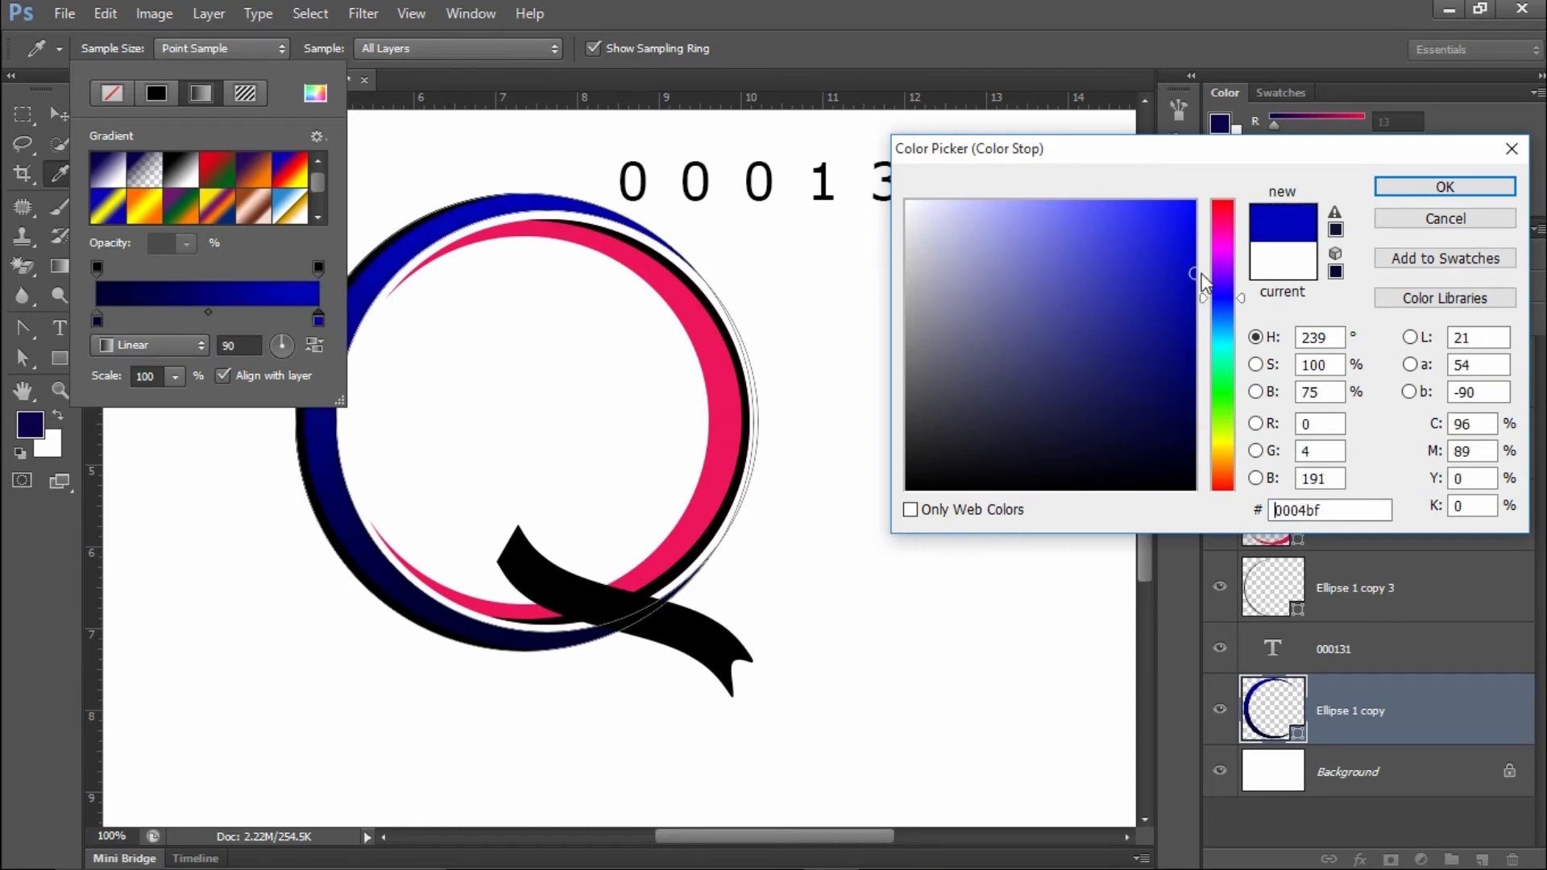
pyautogui.moveTo(1191, 274); pyautogui.dragTo(1201, 240)
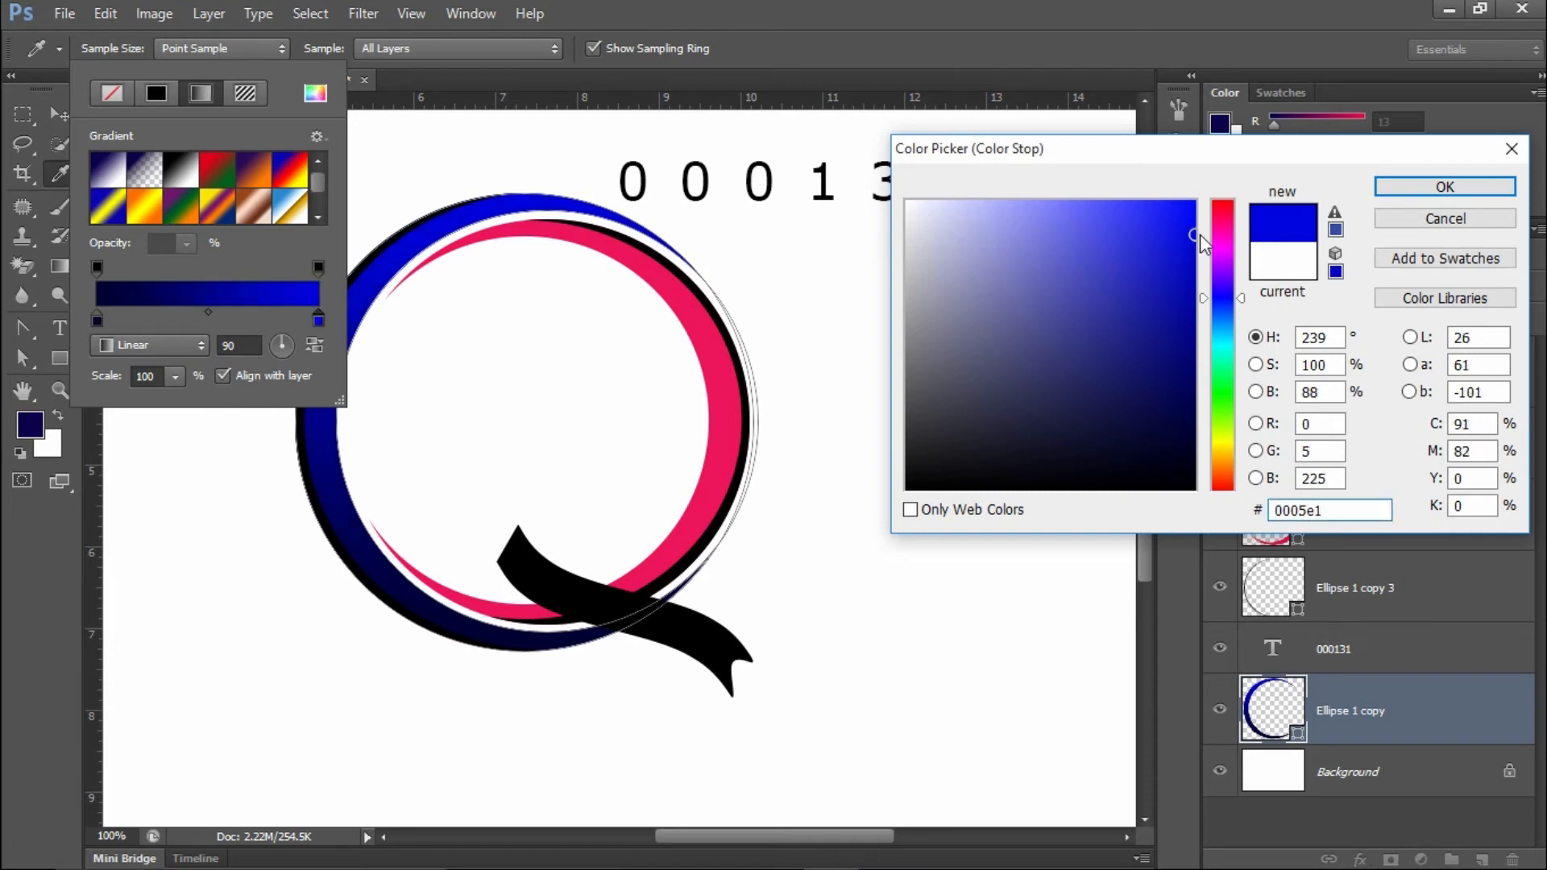
pyautogui.click(1444, 187)
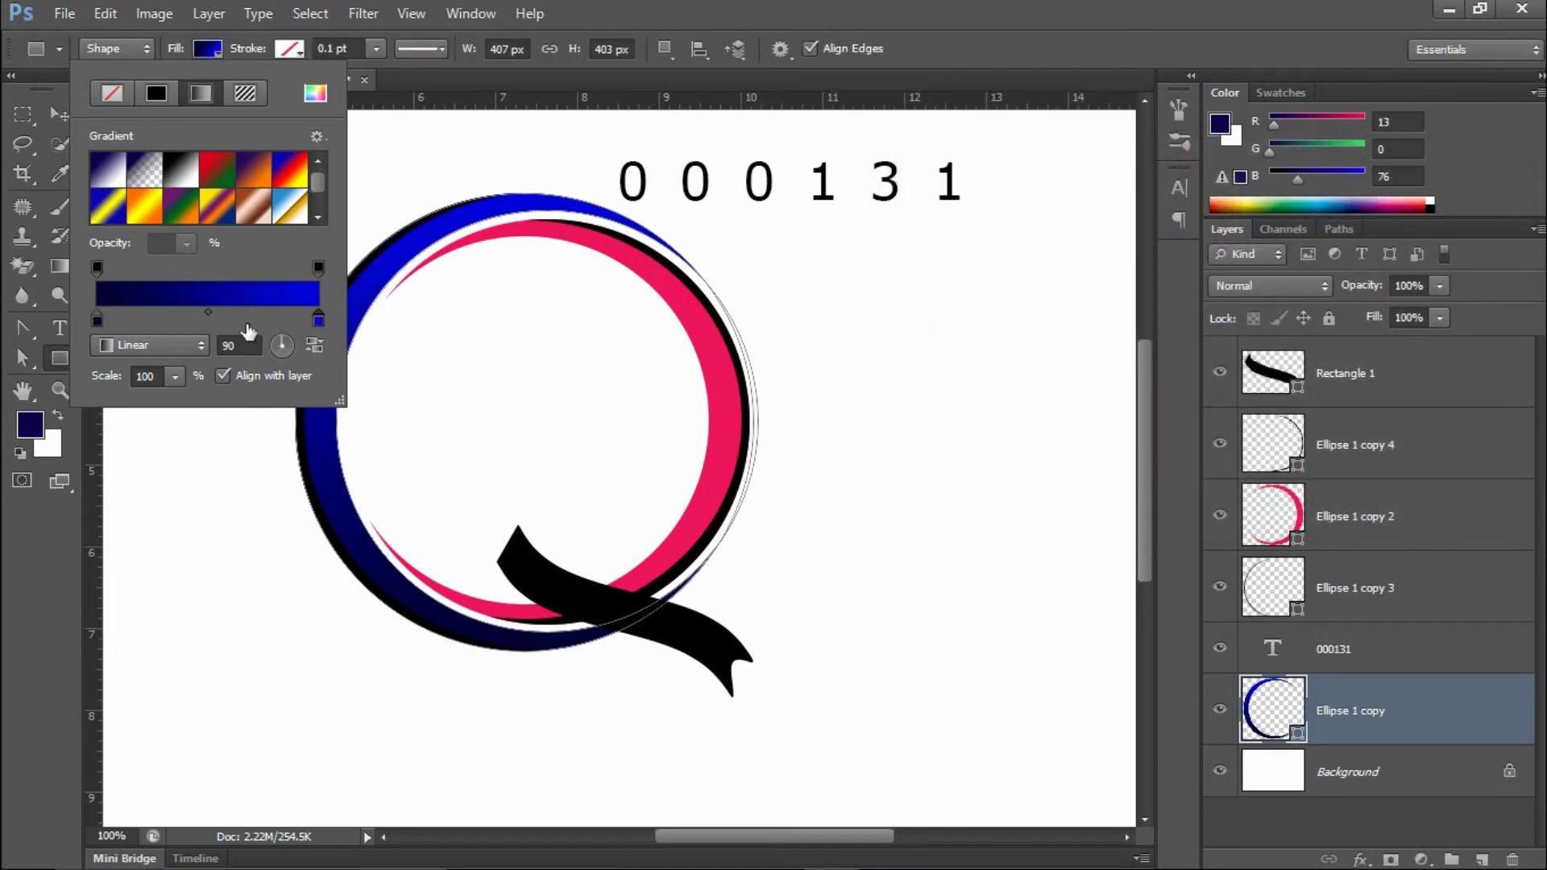
# - Move the bright blue stop to about the middle of the gradient and add a new stop at its far end
pyautogui.moveTo(316, 322); pyautogui.dragTo(216, 321)
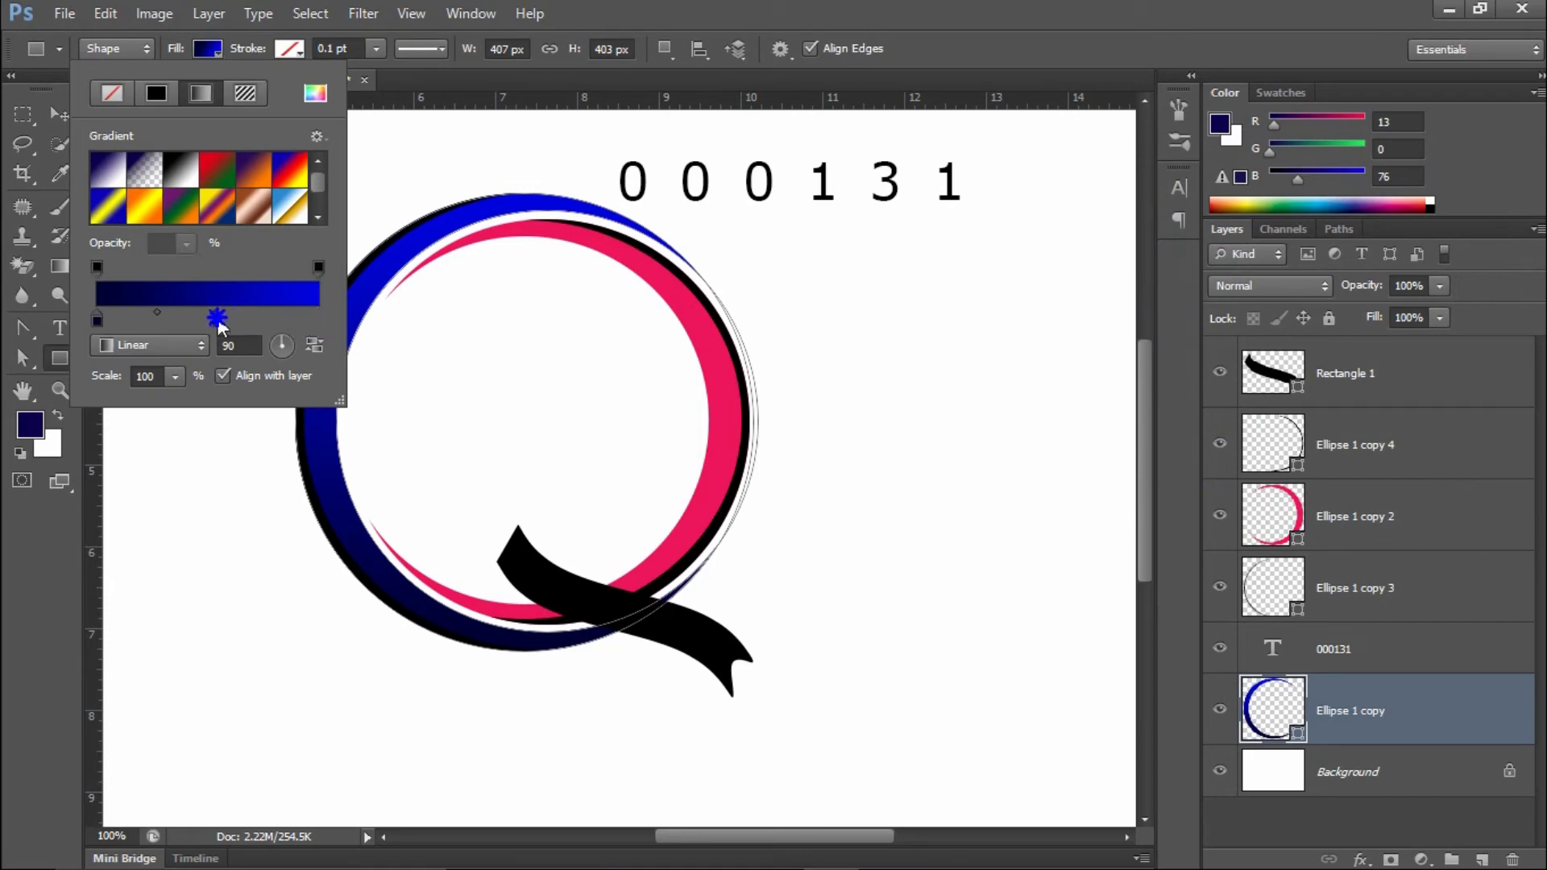
pyautogui.click(115, 321)
pyautogui.moveTo(117, 323); pyautogui.dragTo(113, 349)
pyautogui.click(95, 319)
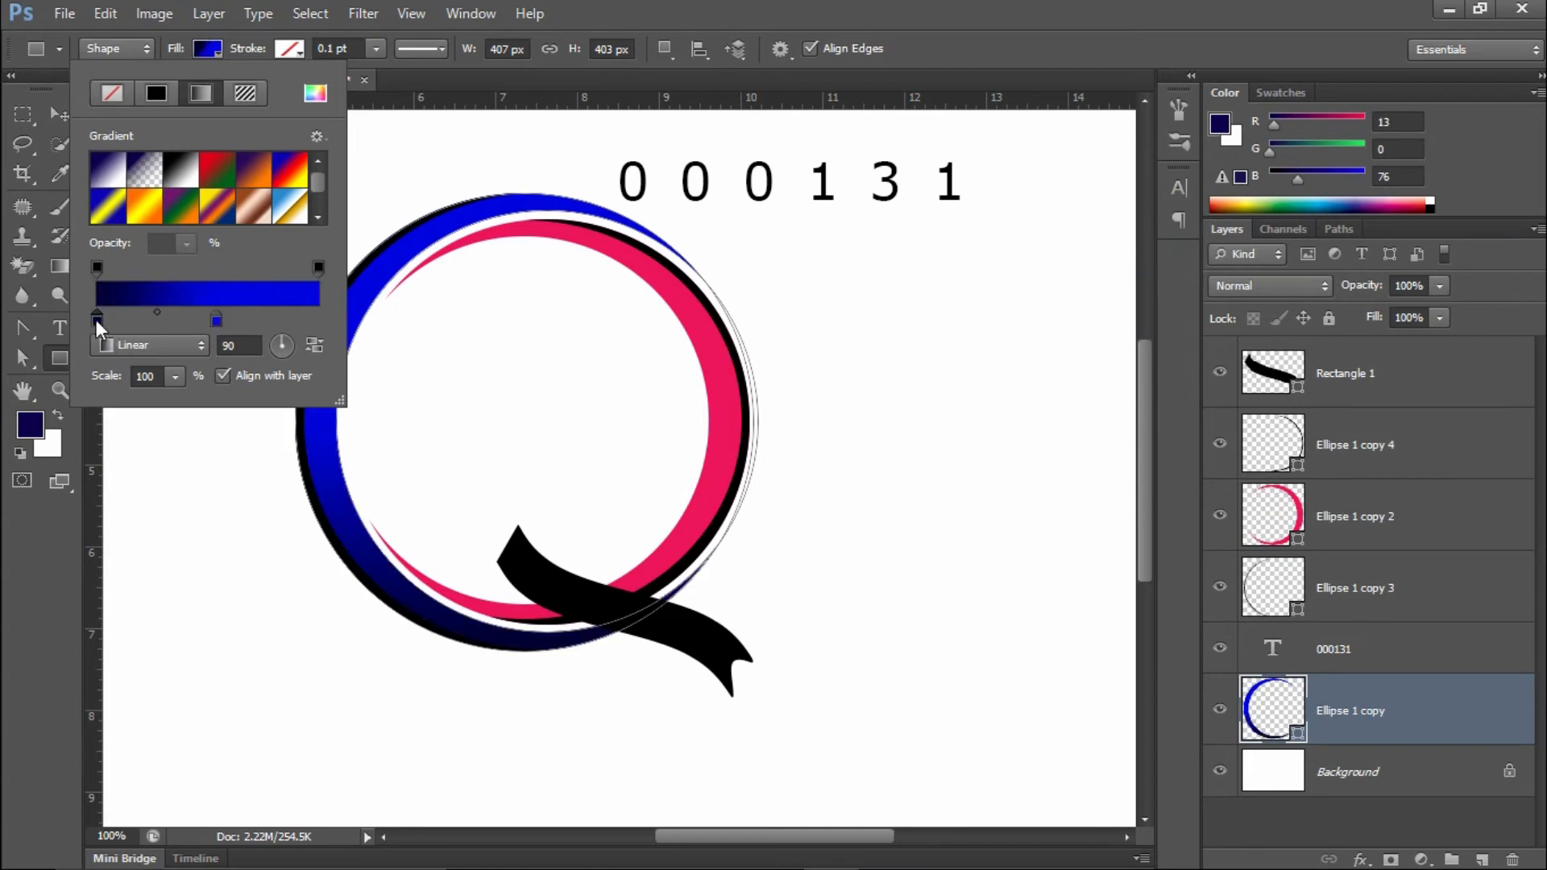
pyautogui.click(293, 322)
pyautogui.moveTo(300, 323); pyautogui.dragTo(324, 324)
pyautogui.moveTo(214, 322); pyautogui.dragTo(201, 326)
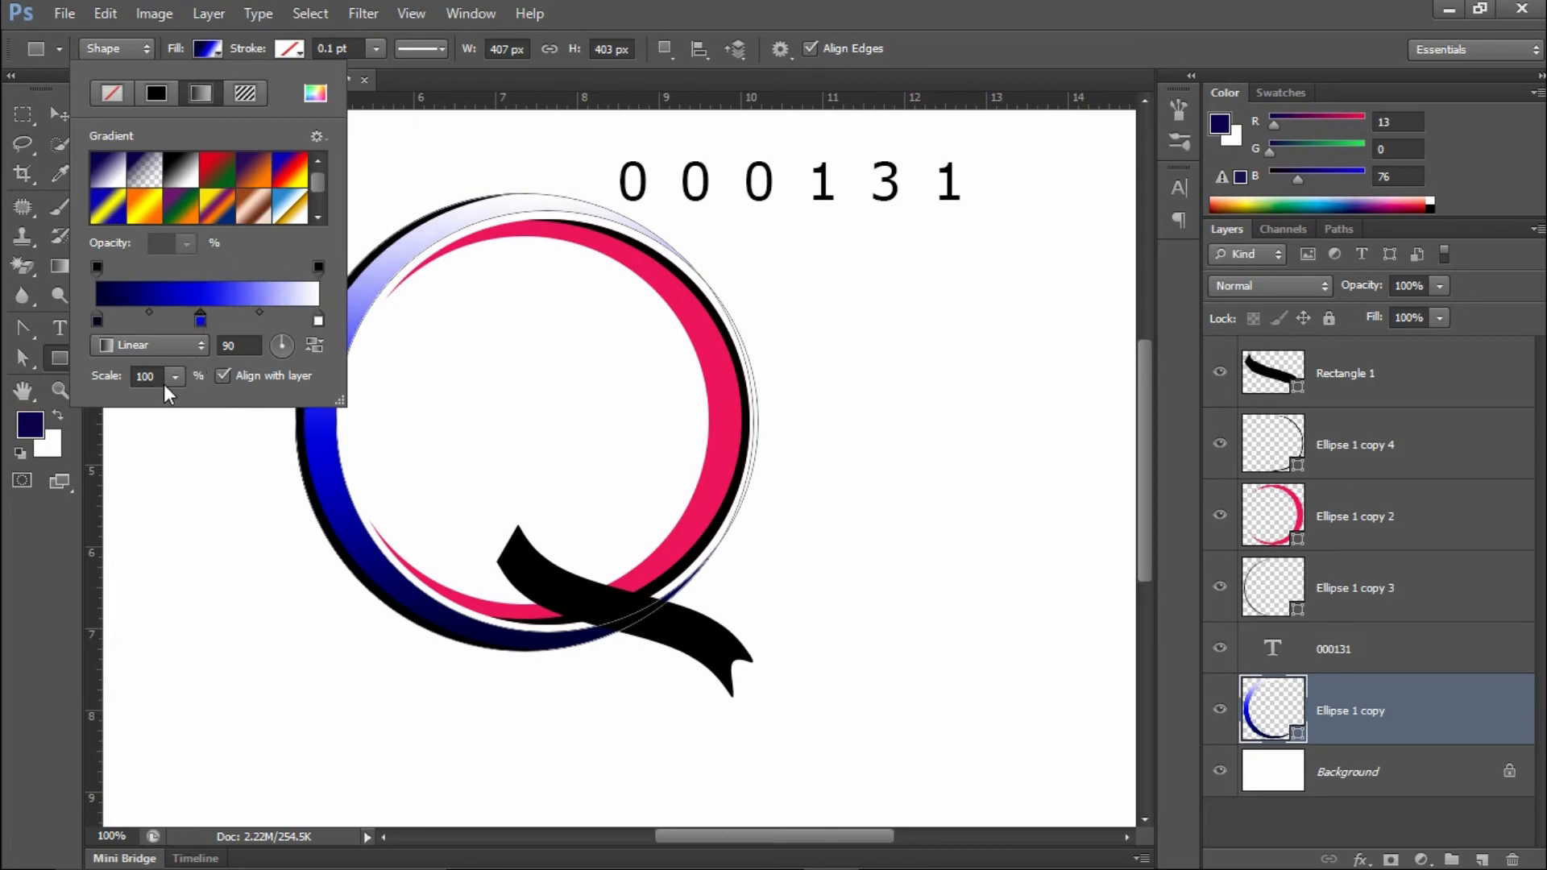
pyautogui.moveTo(200, 321)
pyautogui.mouseDown()
pyautogui.moveTo(221, 327)
pyautogui.moveTo(203, 326)
pyautogui.mouseUp()
# - Set the new end stop of the outer crescent's gradient to 000131 and close the fill settings
pyautogui.doubleClick(318, 321)
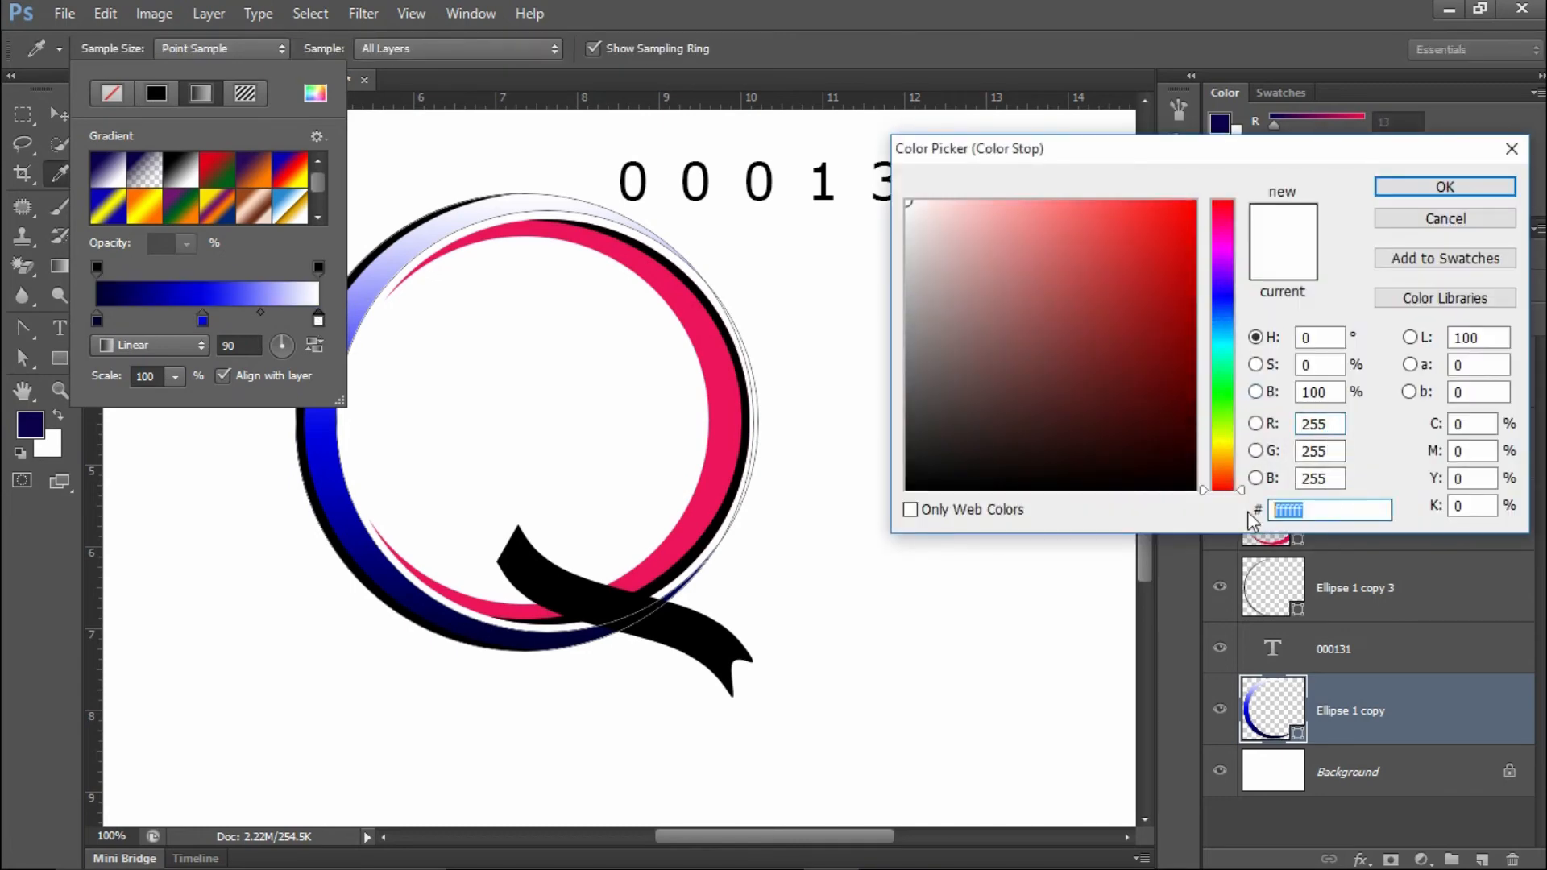
pyautogui.write('000131')
pyautogui.click(1433, 194)
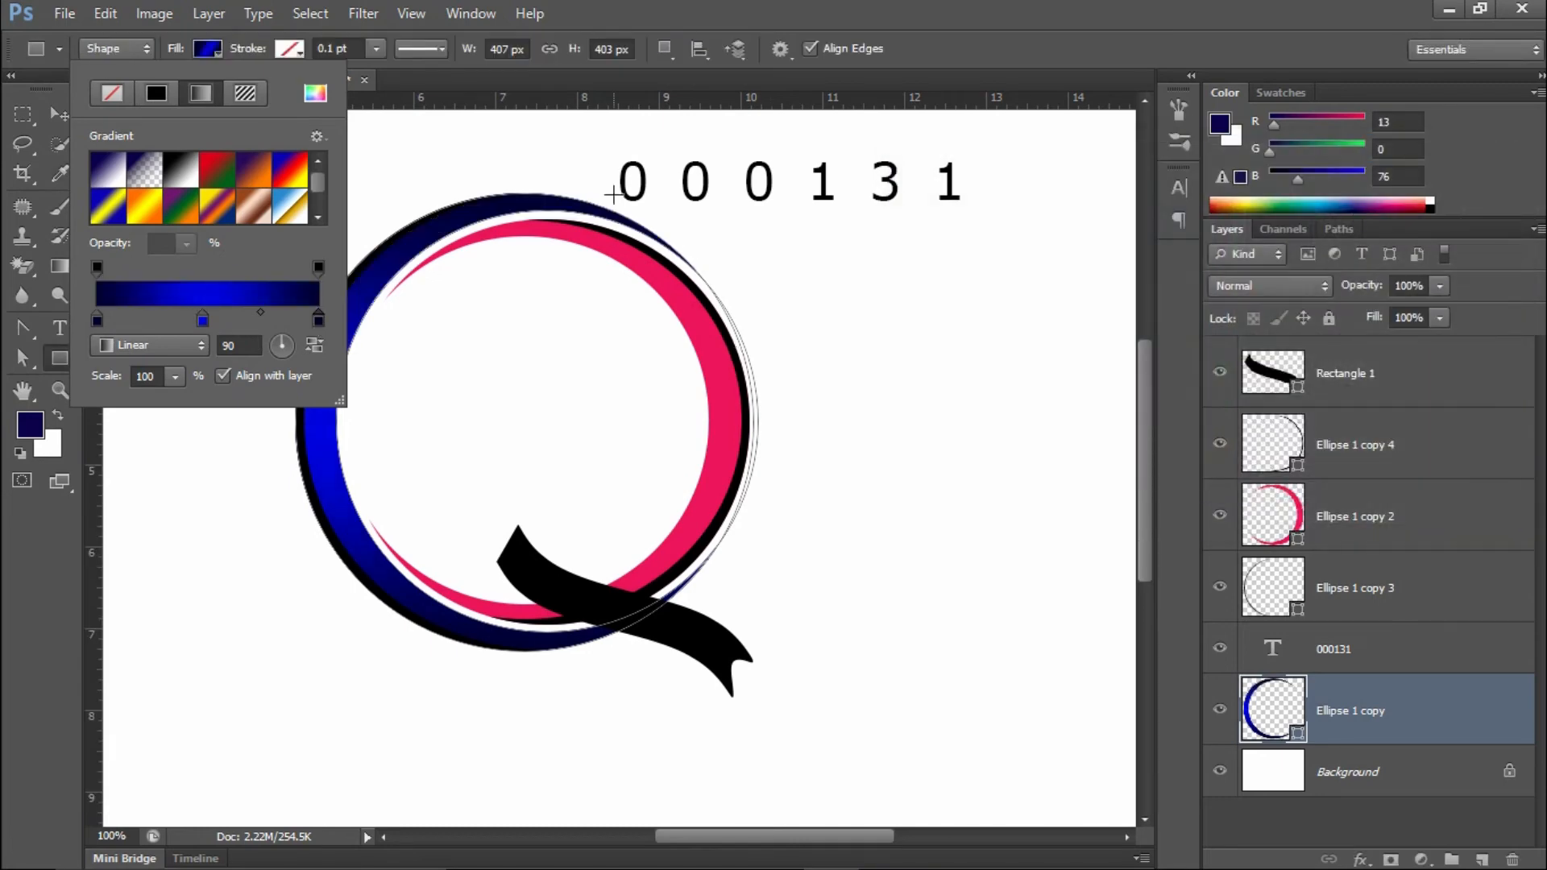
pyautogui.click(1057, 29)
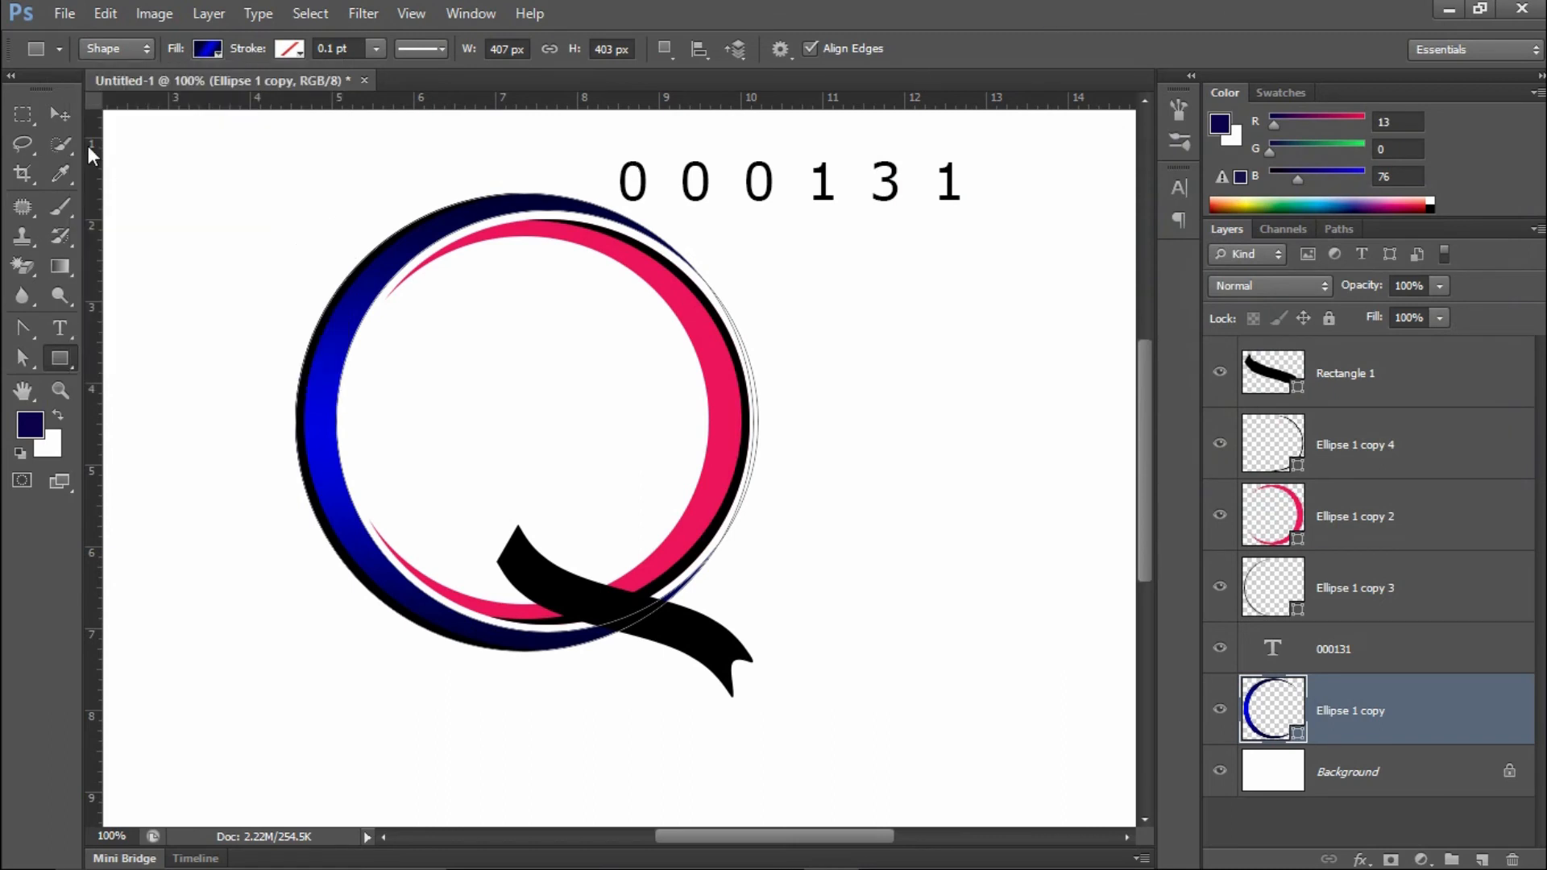
# - Fill the thin black crescent on the ring's outer left edge (Ellipse 1 copy 3) with solid navy 000131
pyautogui.click(60, 113)
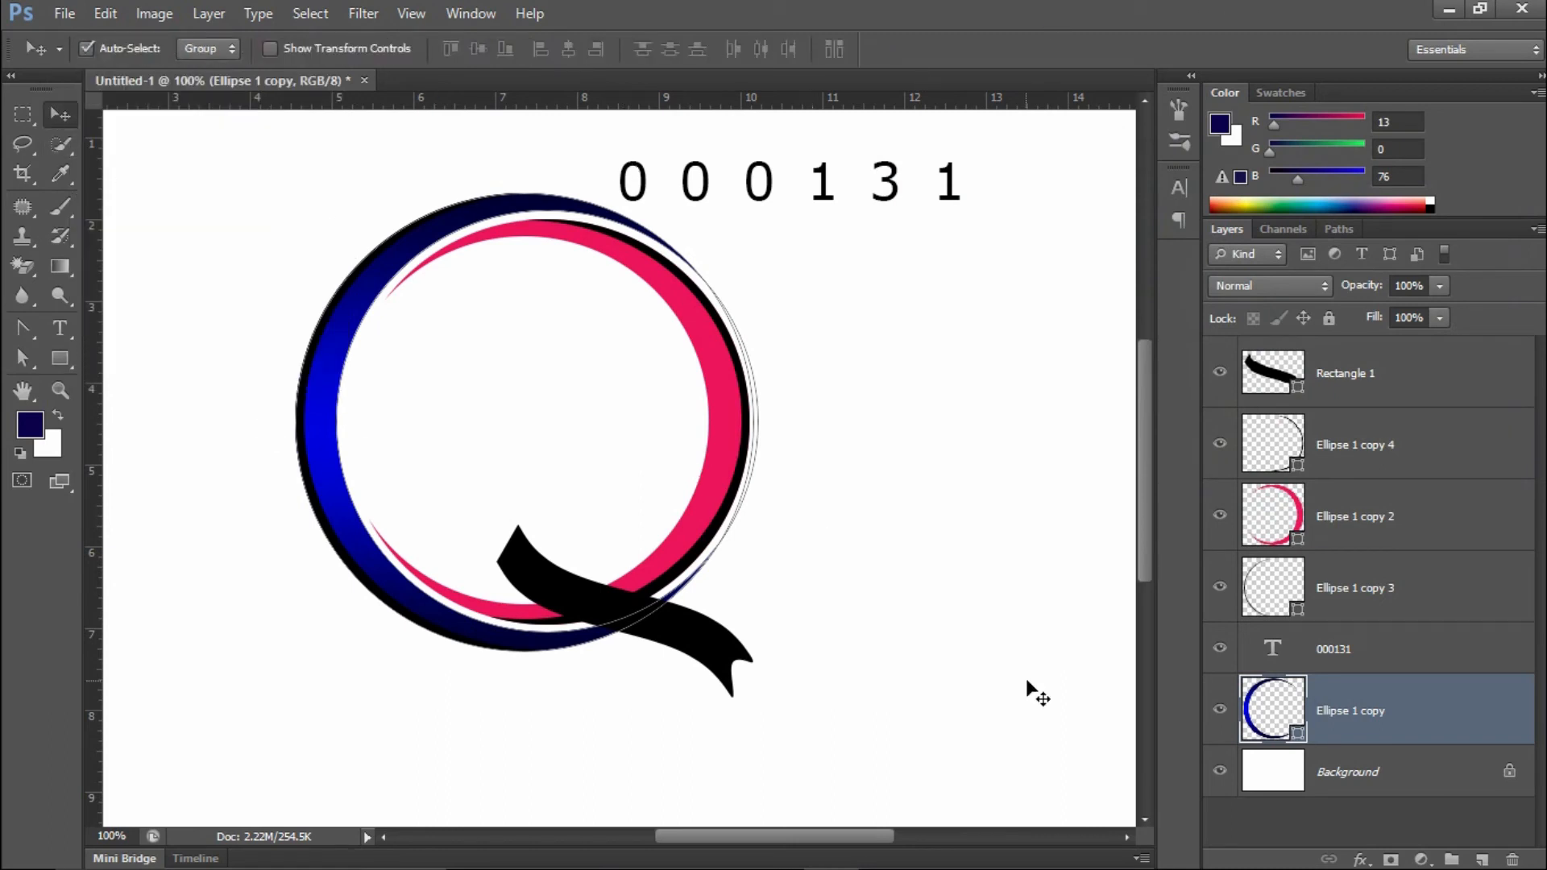
pyautogui.click(1360, 586)
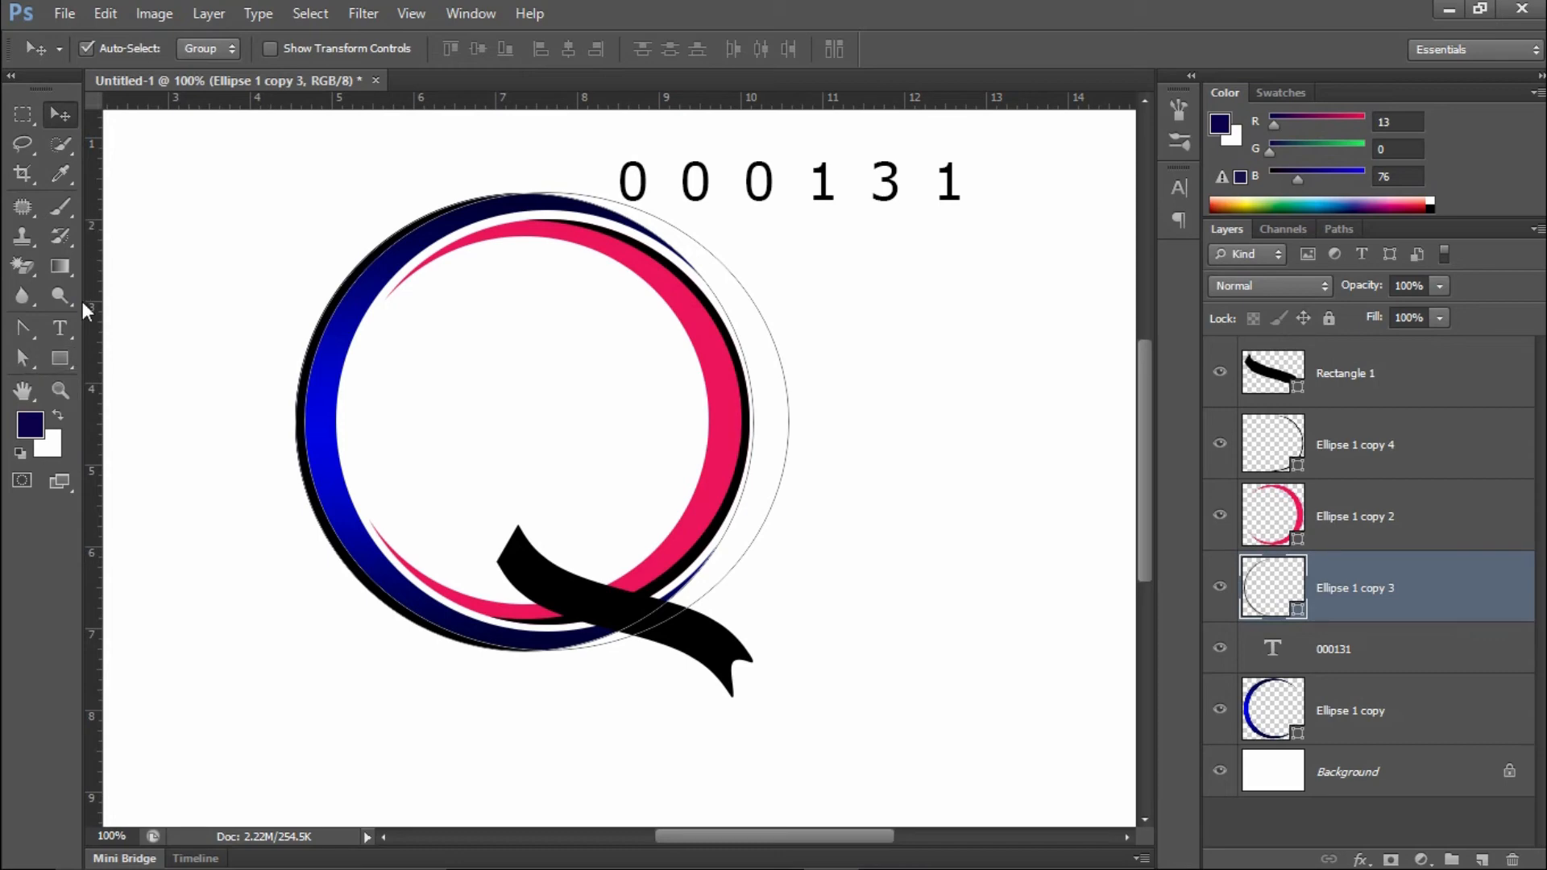
pyautogui.click(64, 359)
pyautogui.click(208, 49)
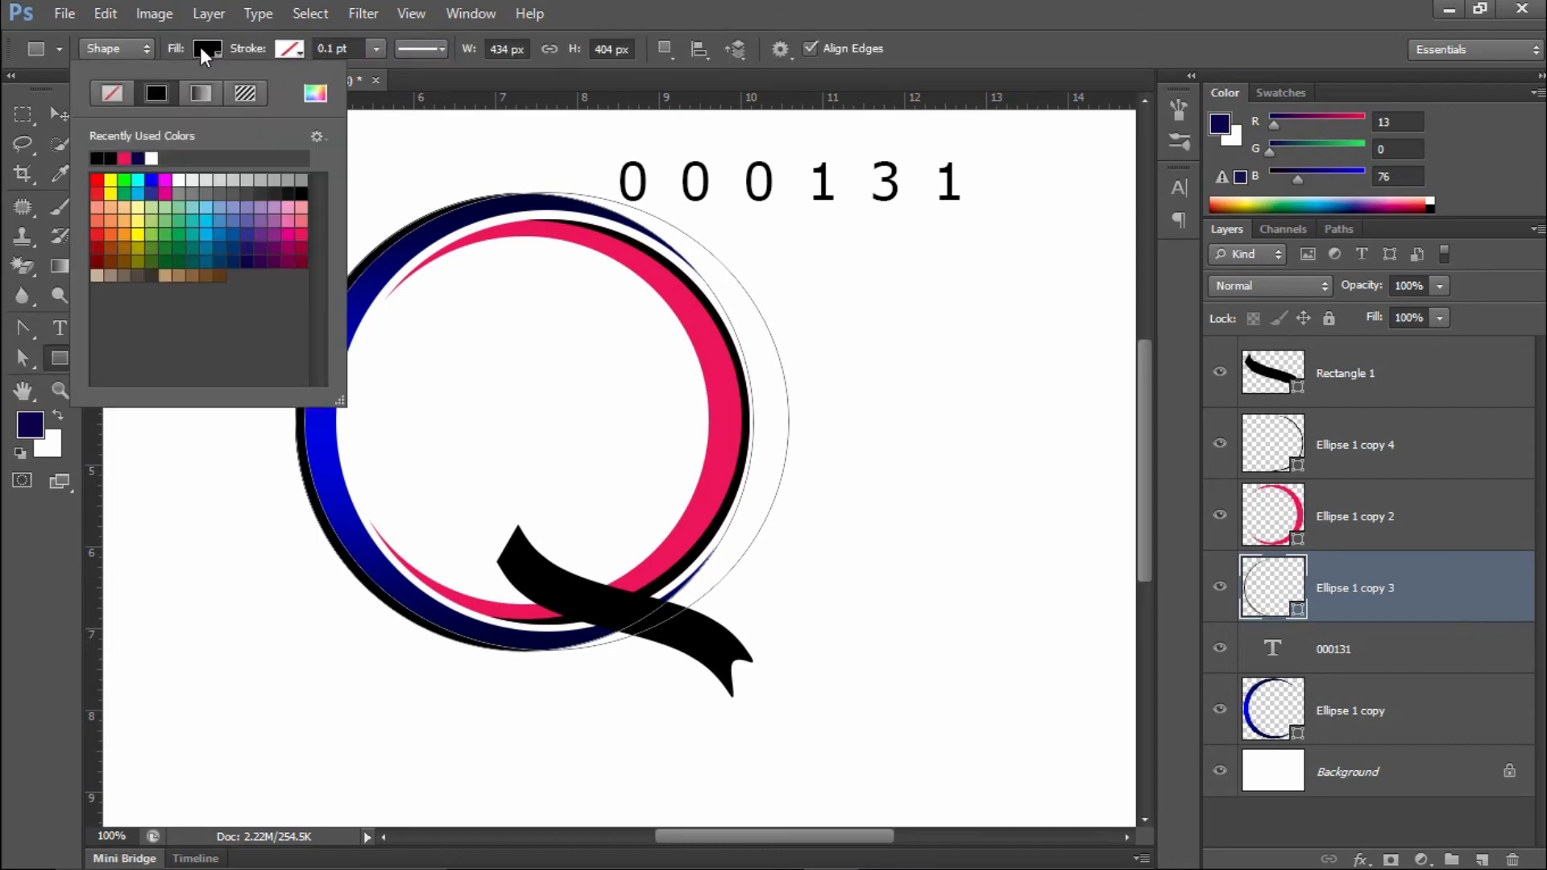
pyautogui.click(315, 93)
pyautogui.doubleClick(1301, 514)
pyautogui.write('000131')
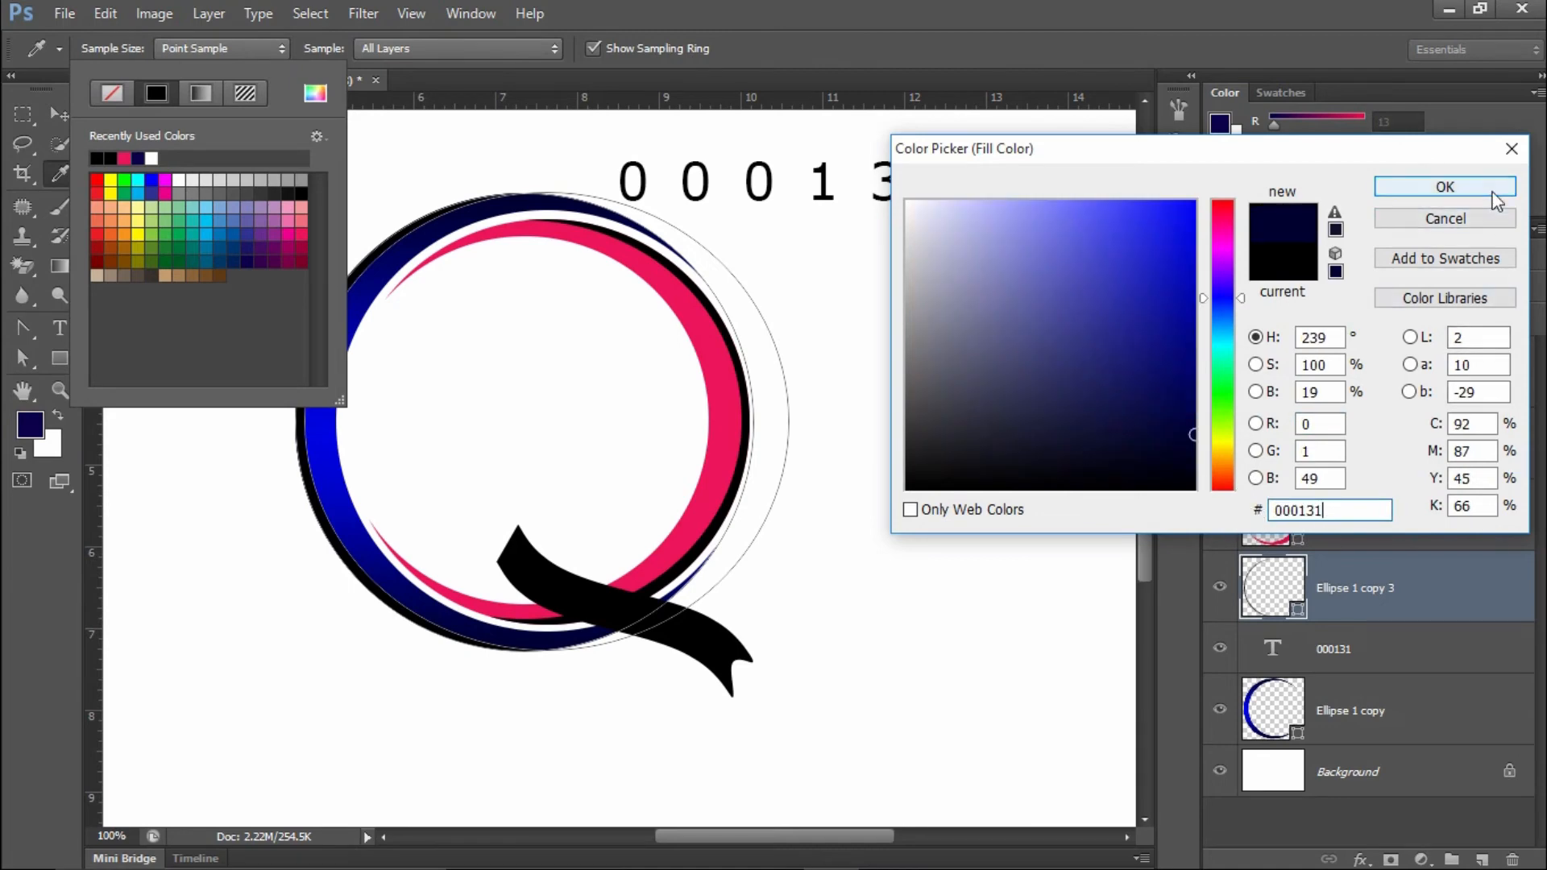
pyautogui.click(1497, 202)
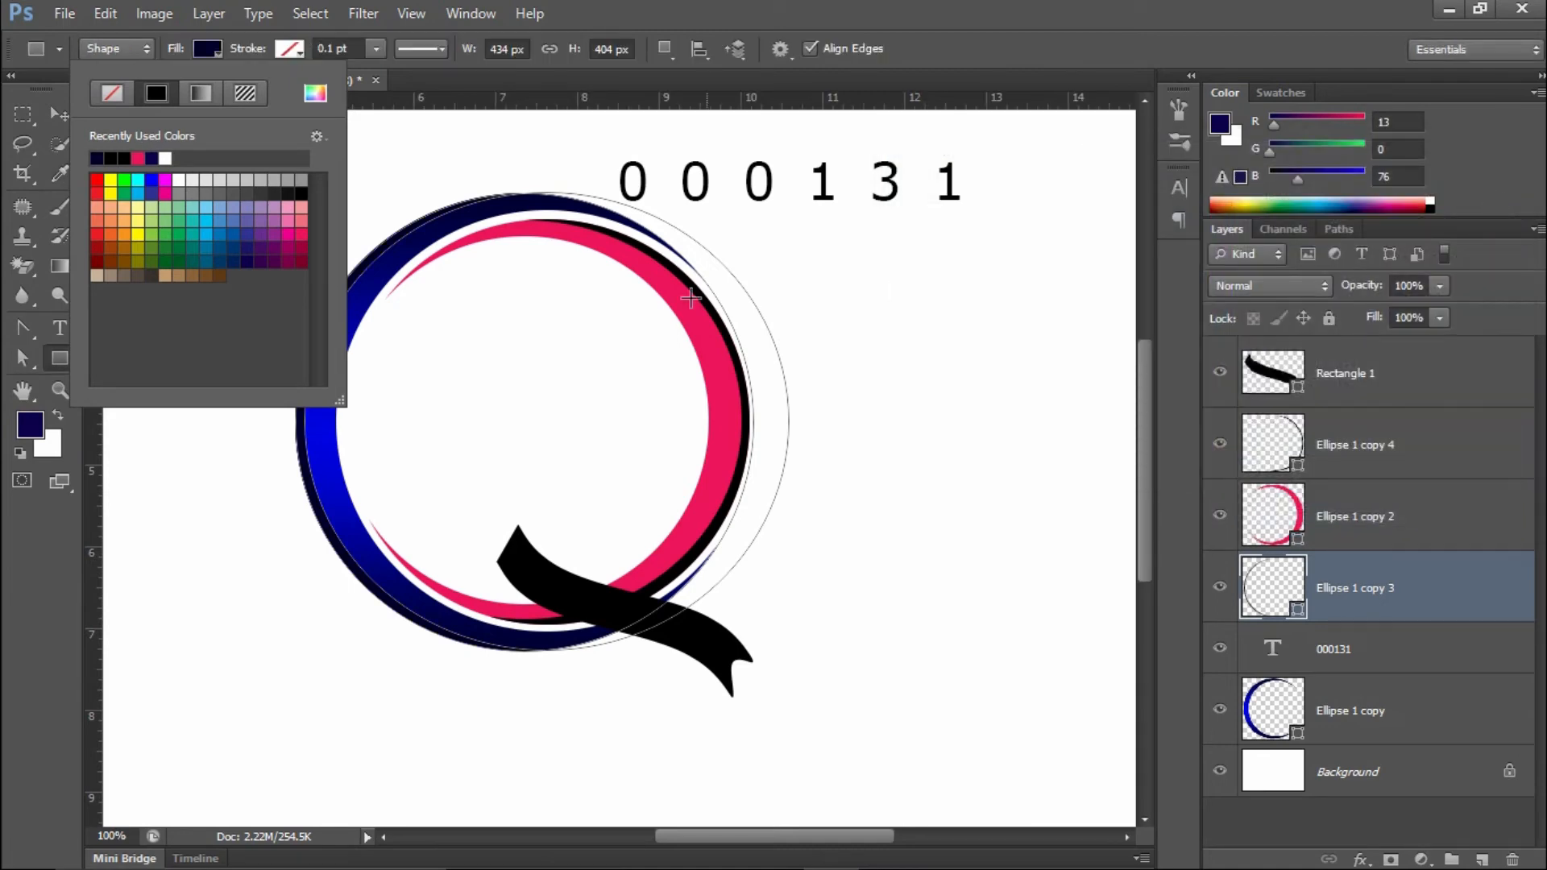
pyautogui.click(1035, 37)
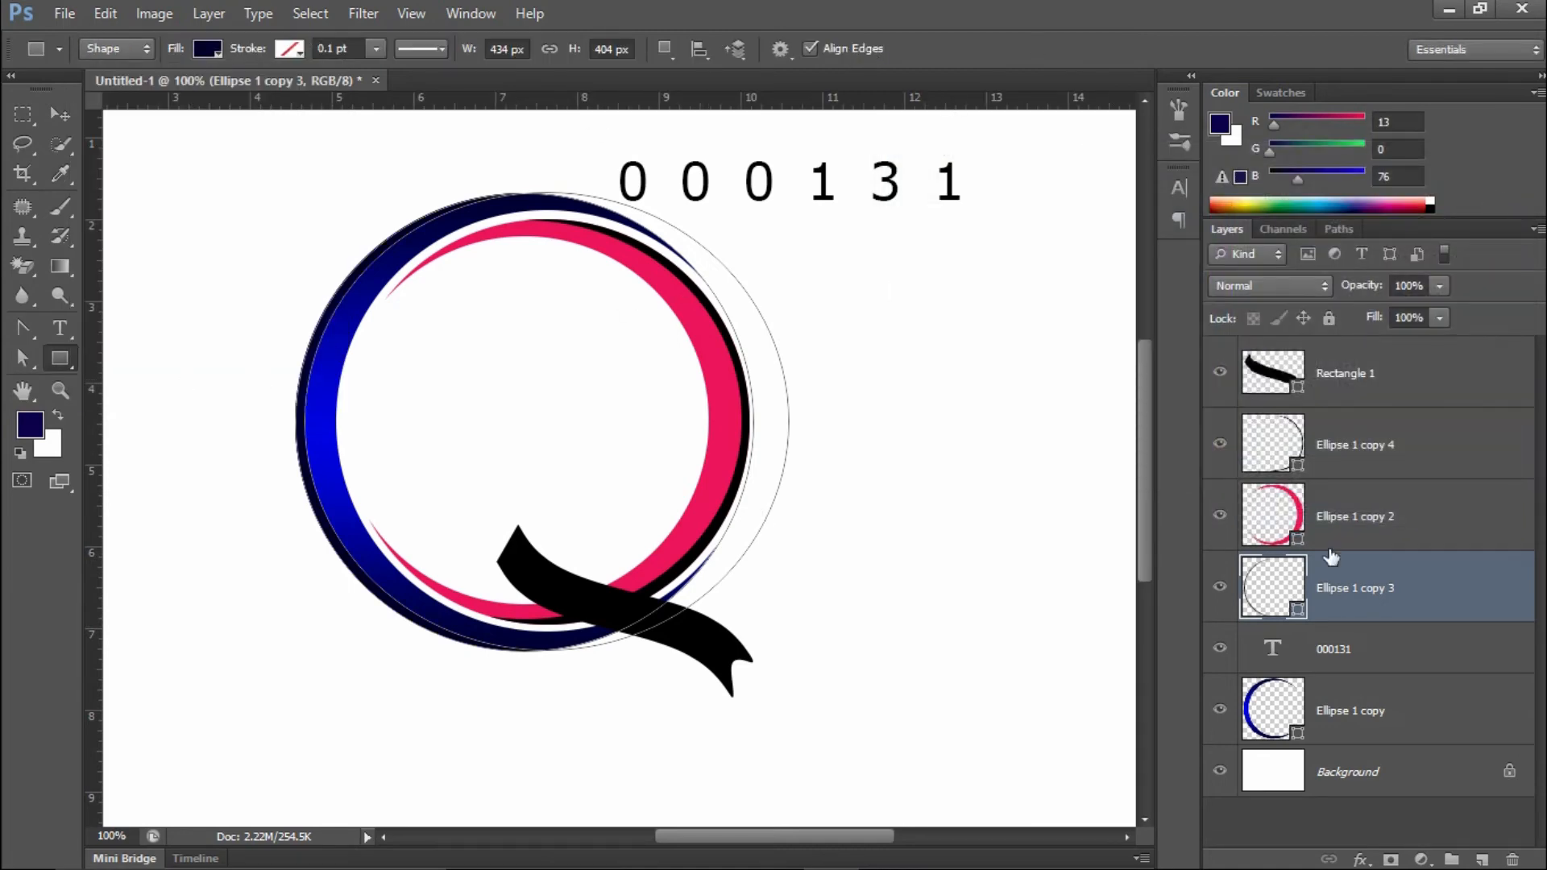
# - Save the outer blue crescent's (Ellipse 1 copy) navy-to-blue gradient fill as a new gradient preset
pyautogui.click(1353, 519)
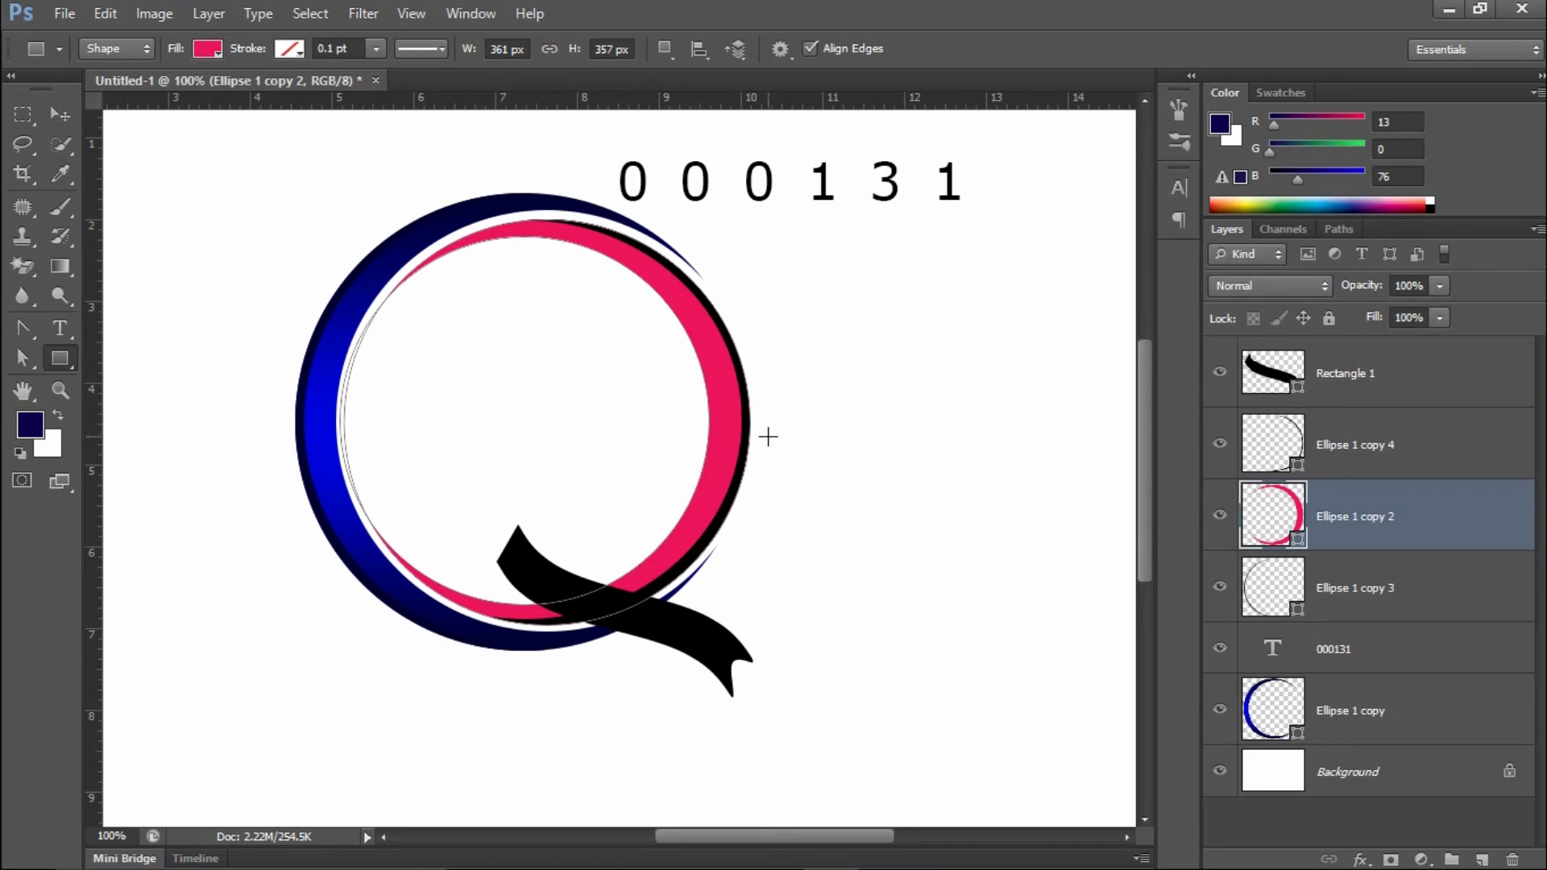
pyautogui.press('v')
pyautogui.click(350, 326)
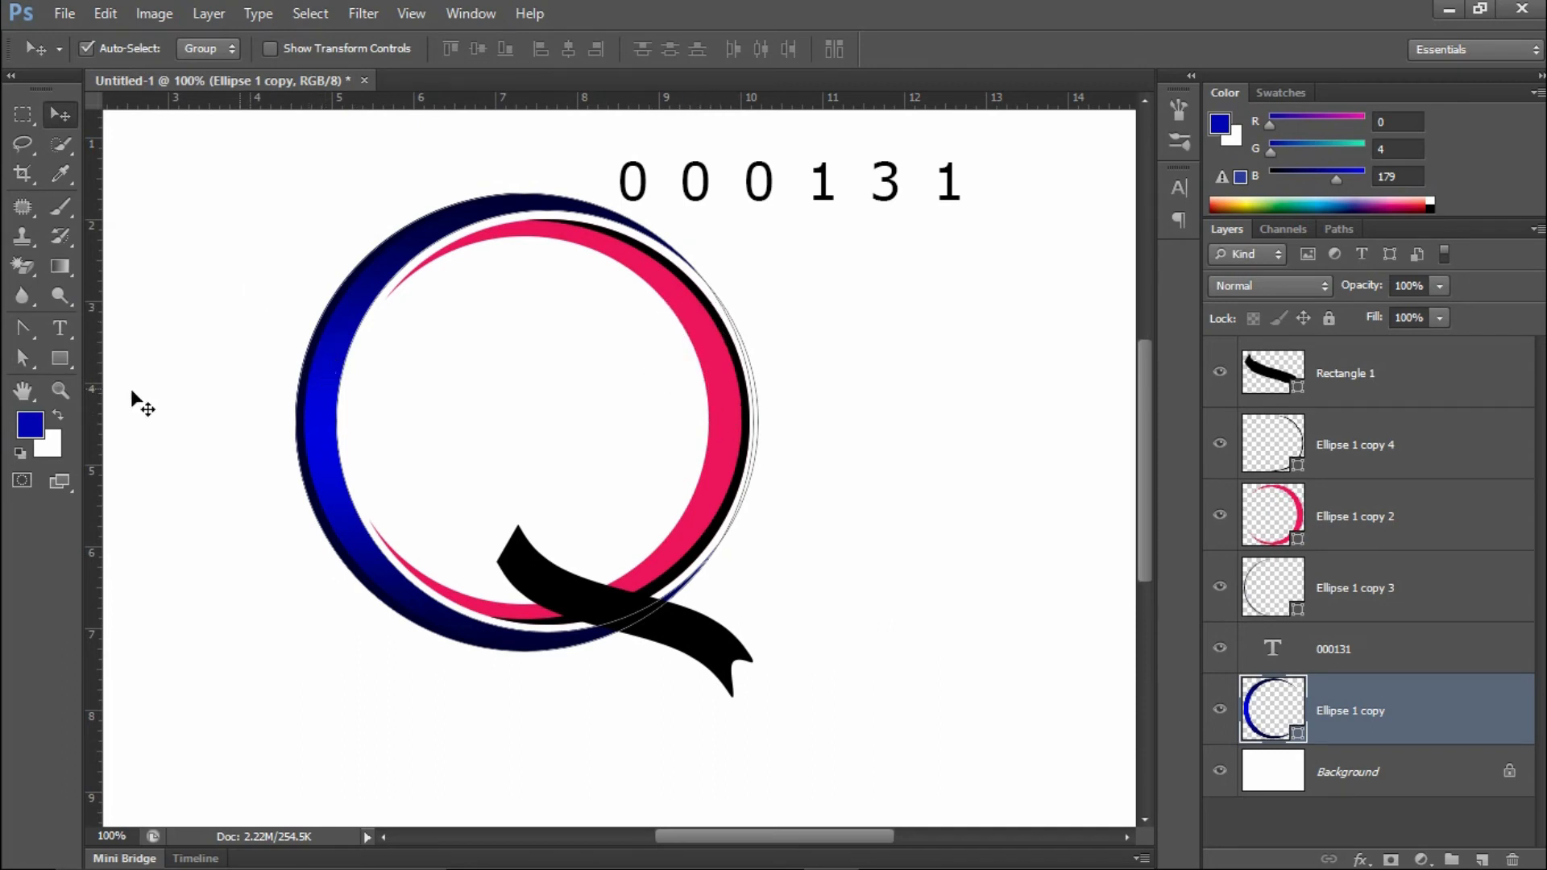
pyautogui.click(60, 359)
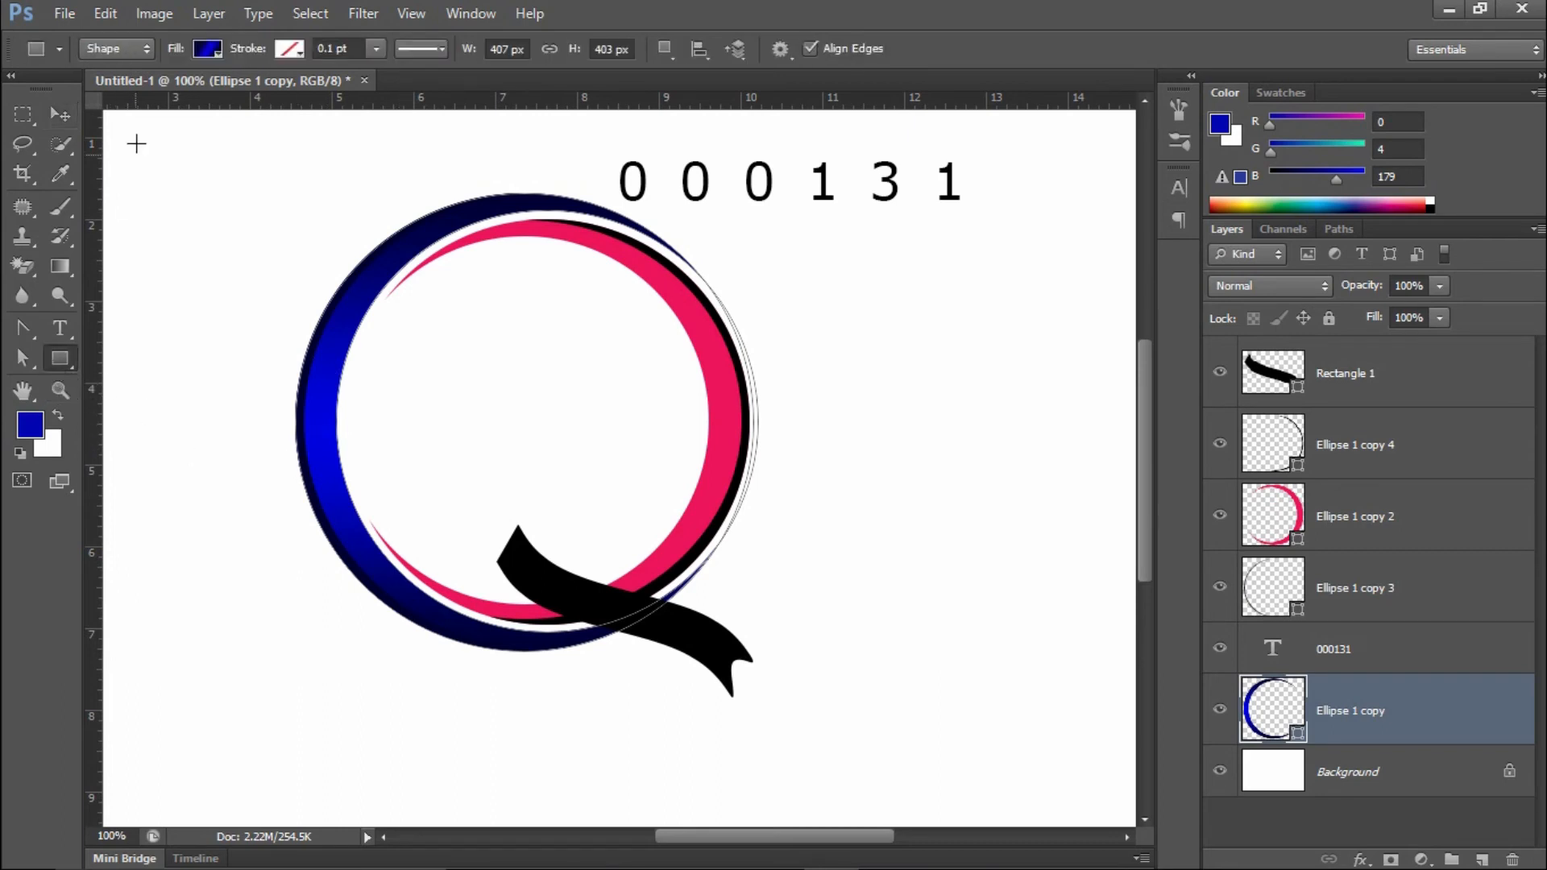
pyautogui.click(209, 50)
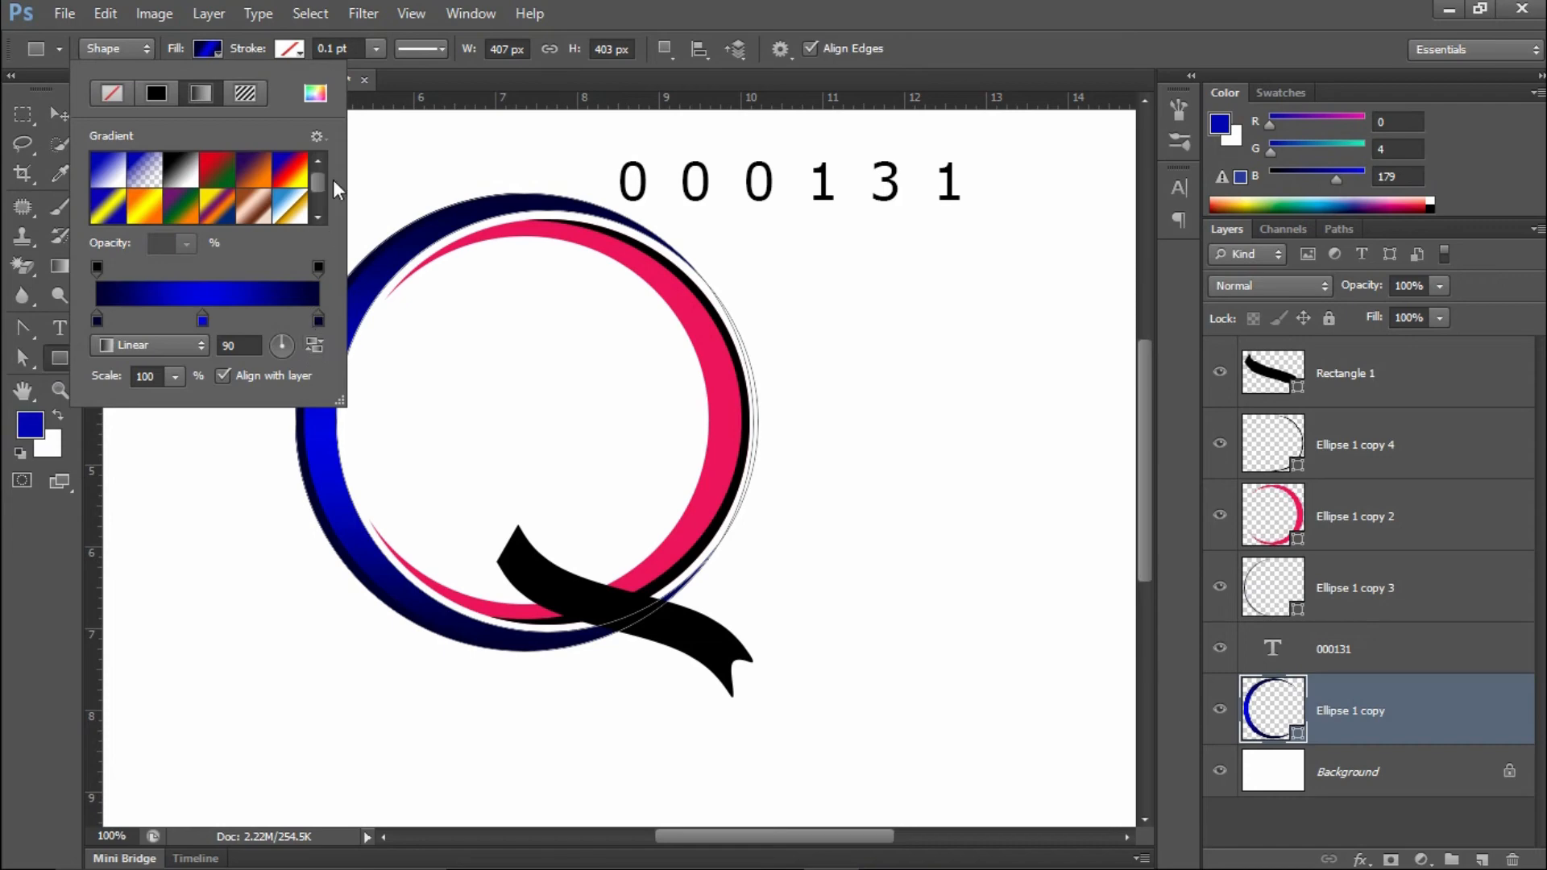
pyautogui.click(318, 137)
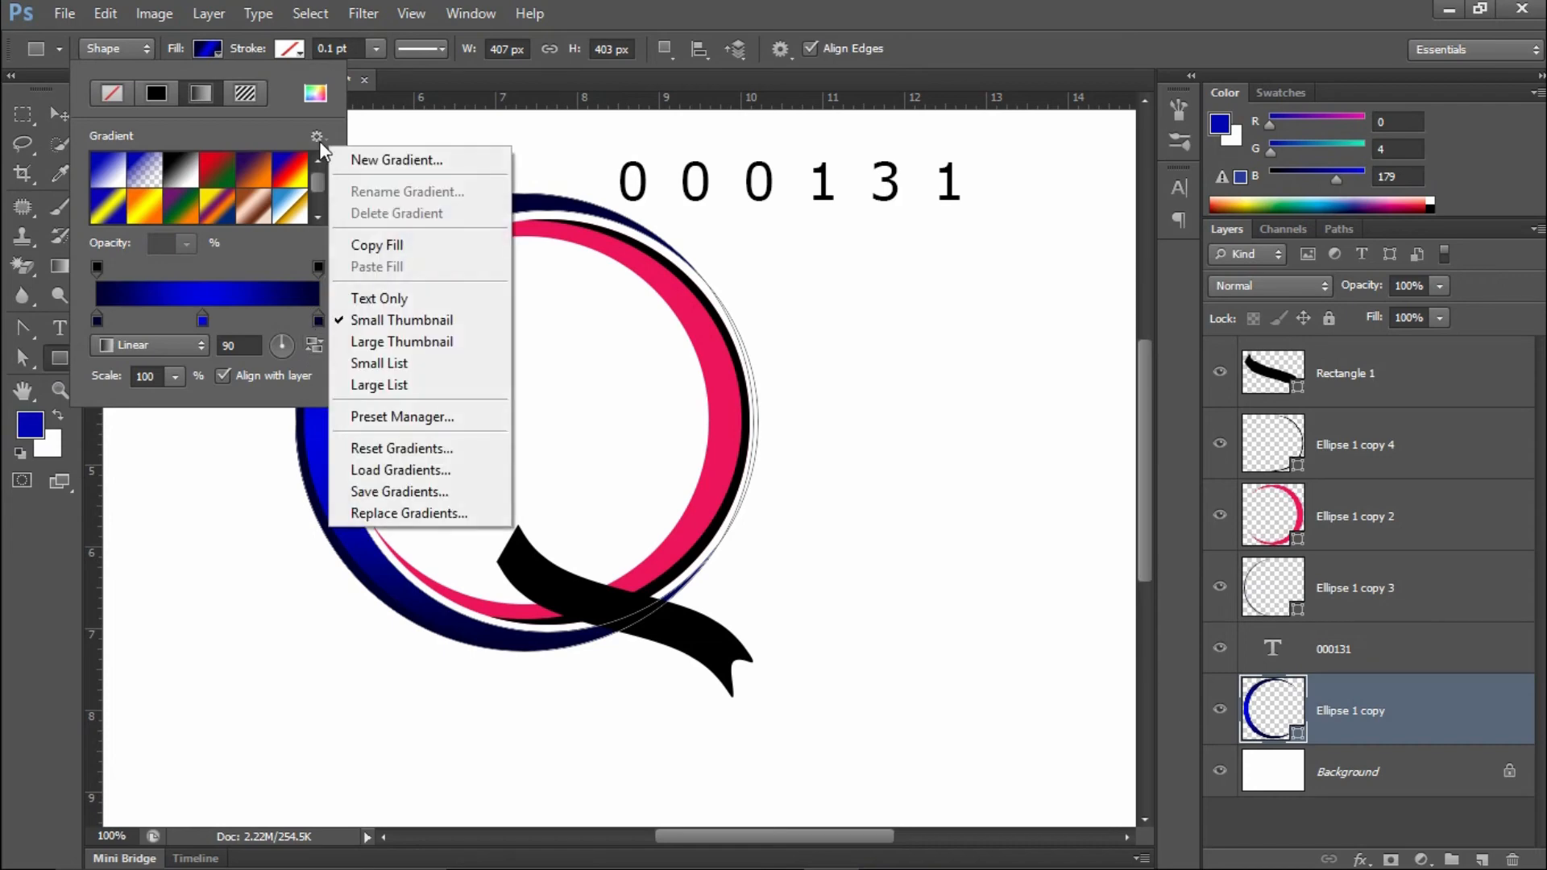
pyautogui.click(359, 158)
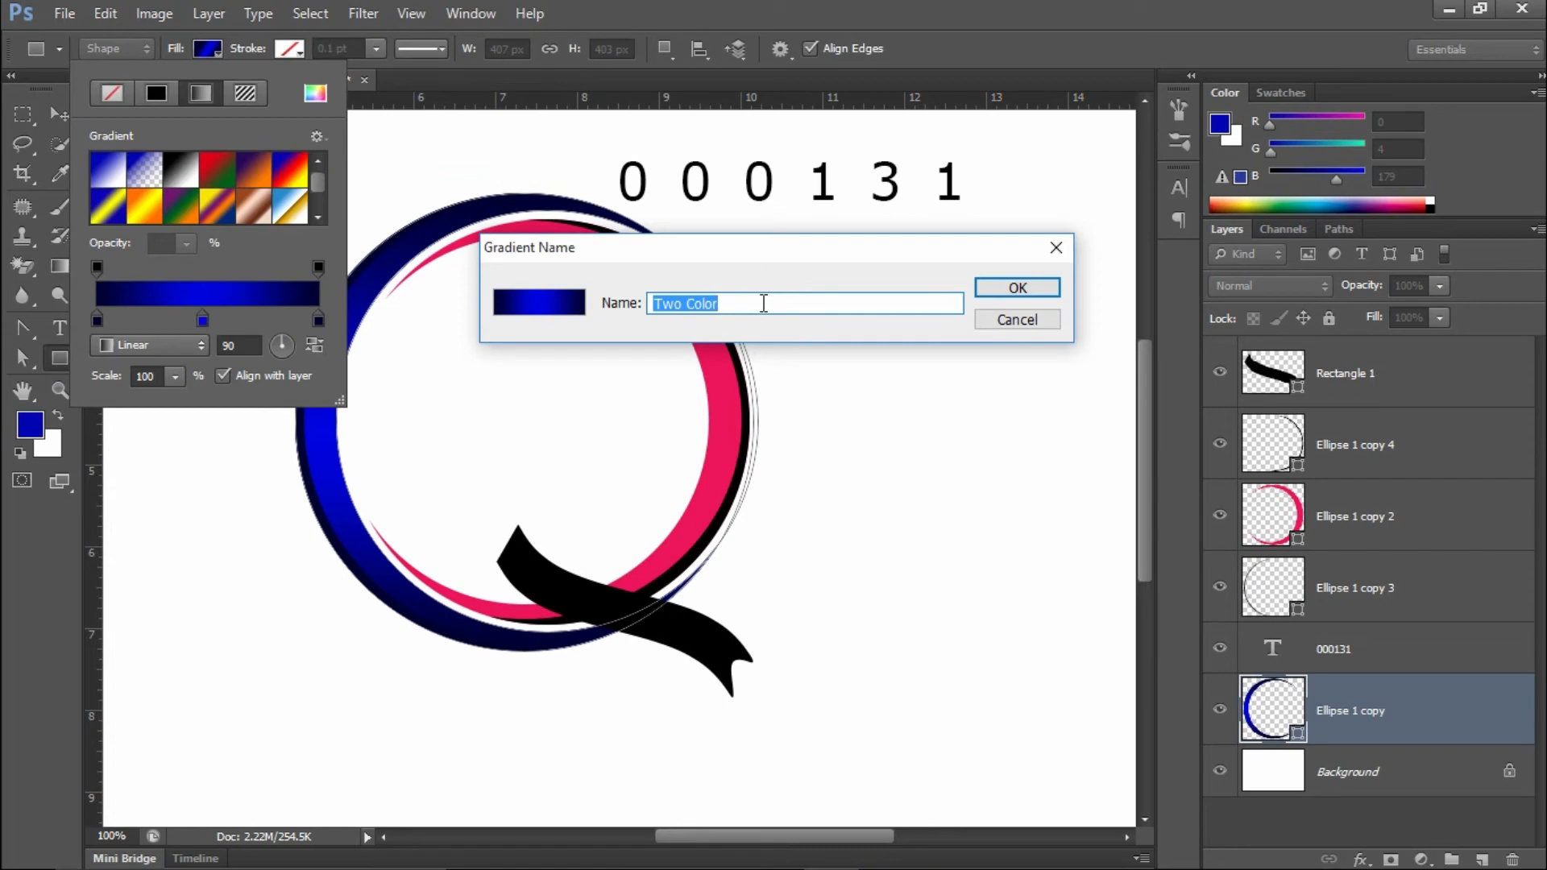
pyautogui.click(764, 304)
pyautogui.moveTo(757, 305); pyautogui.dragTo(615, 306)
pyautogui.click(1001, 293)
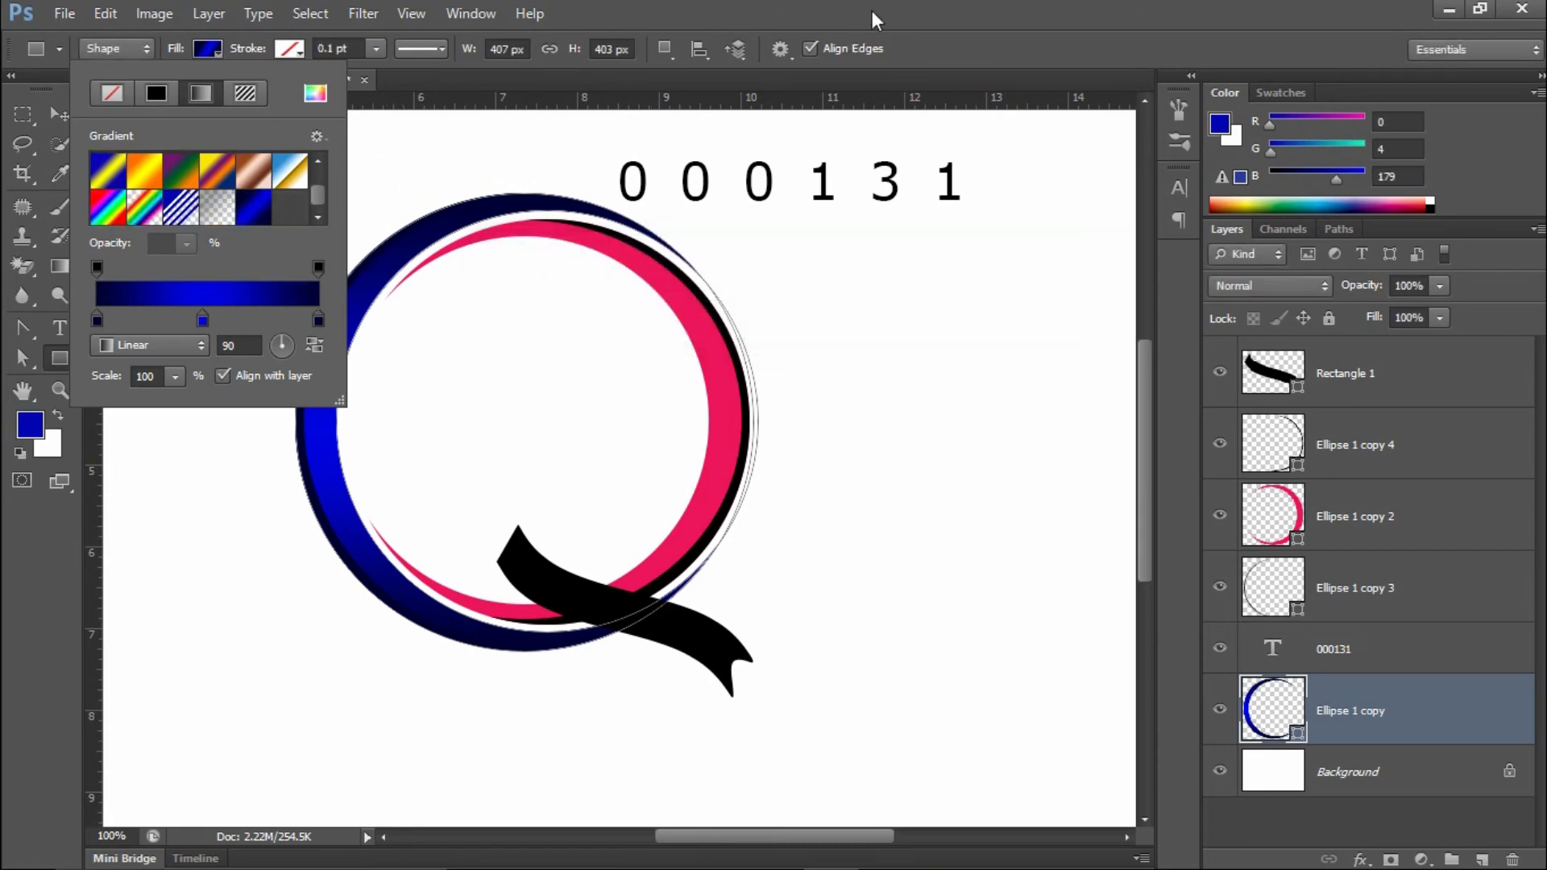
pyautogui.click(850, 46)
# - Fill the pink inner crescent (Ellipse 1 copy 2) with the saved navy-blue gradient preset
pyautogui.click(1338, 520)
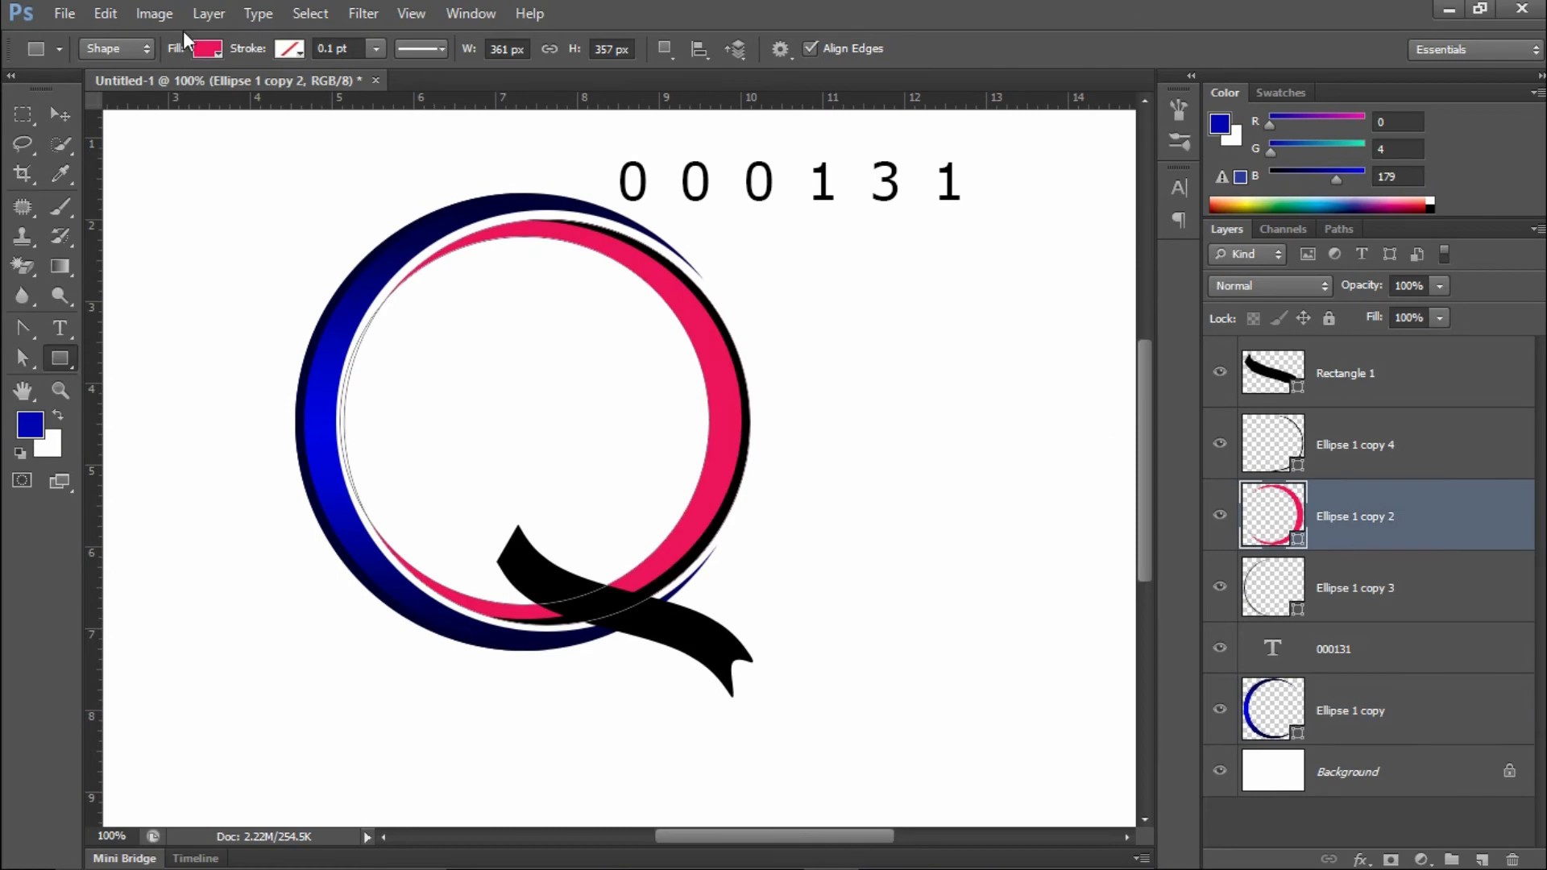
pyautogui.click(220, 47)
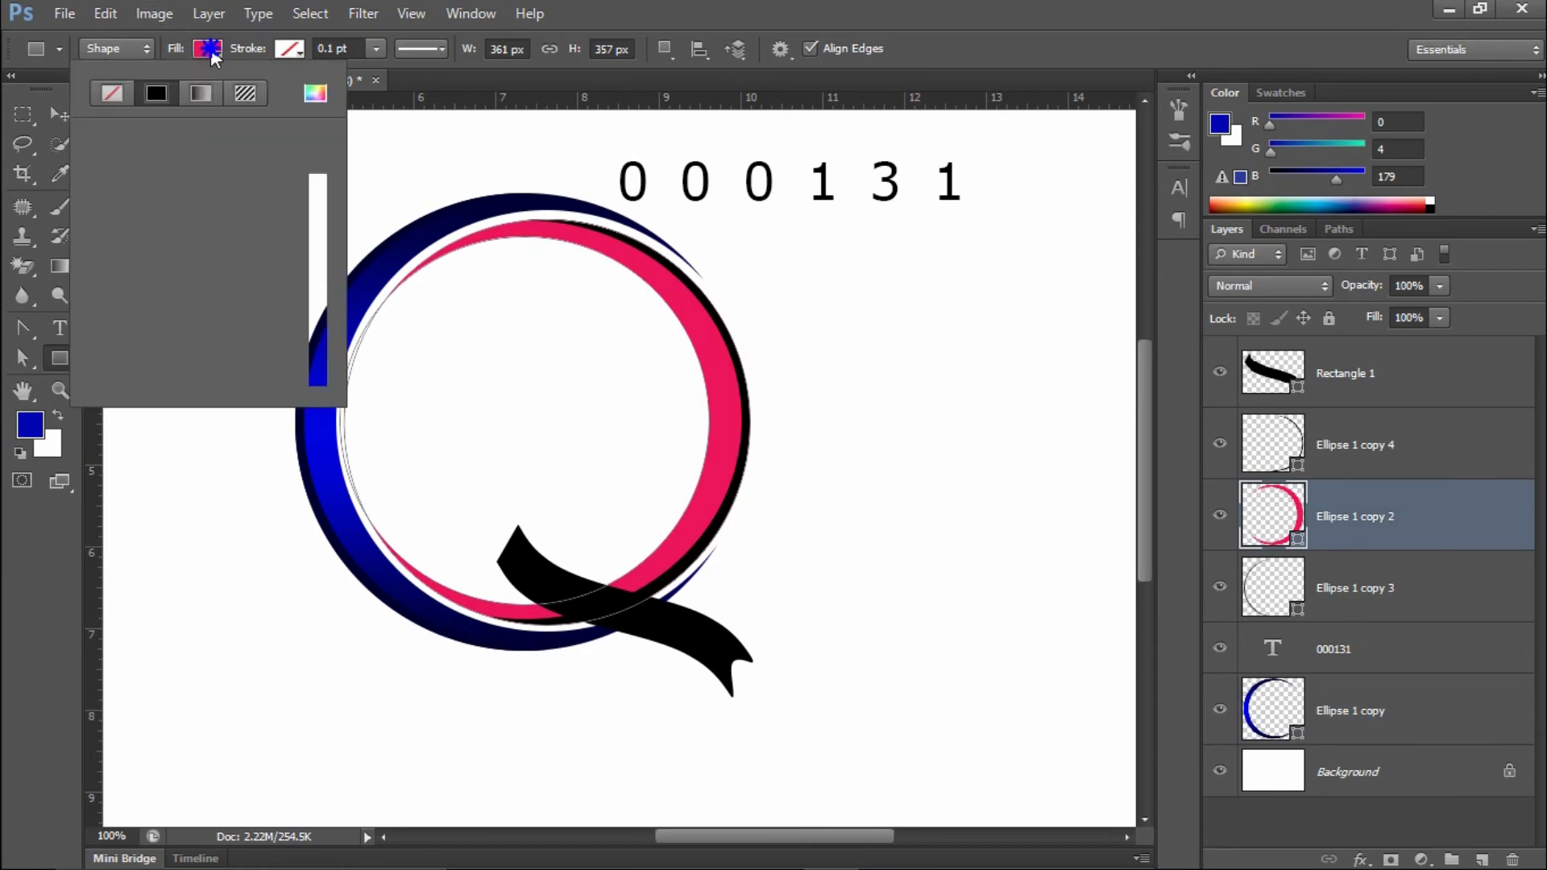
pyautogui.click(201, 94)
pyautogui.click(241, 204)
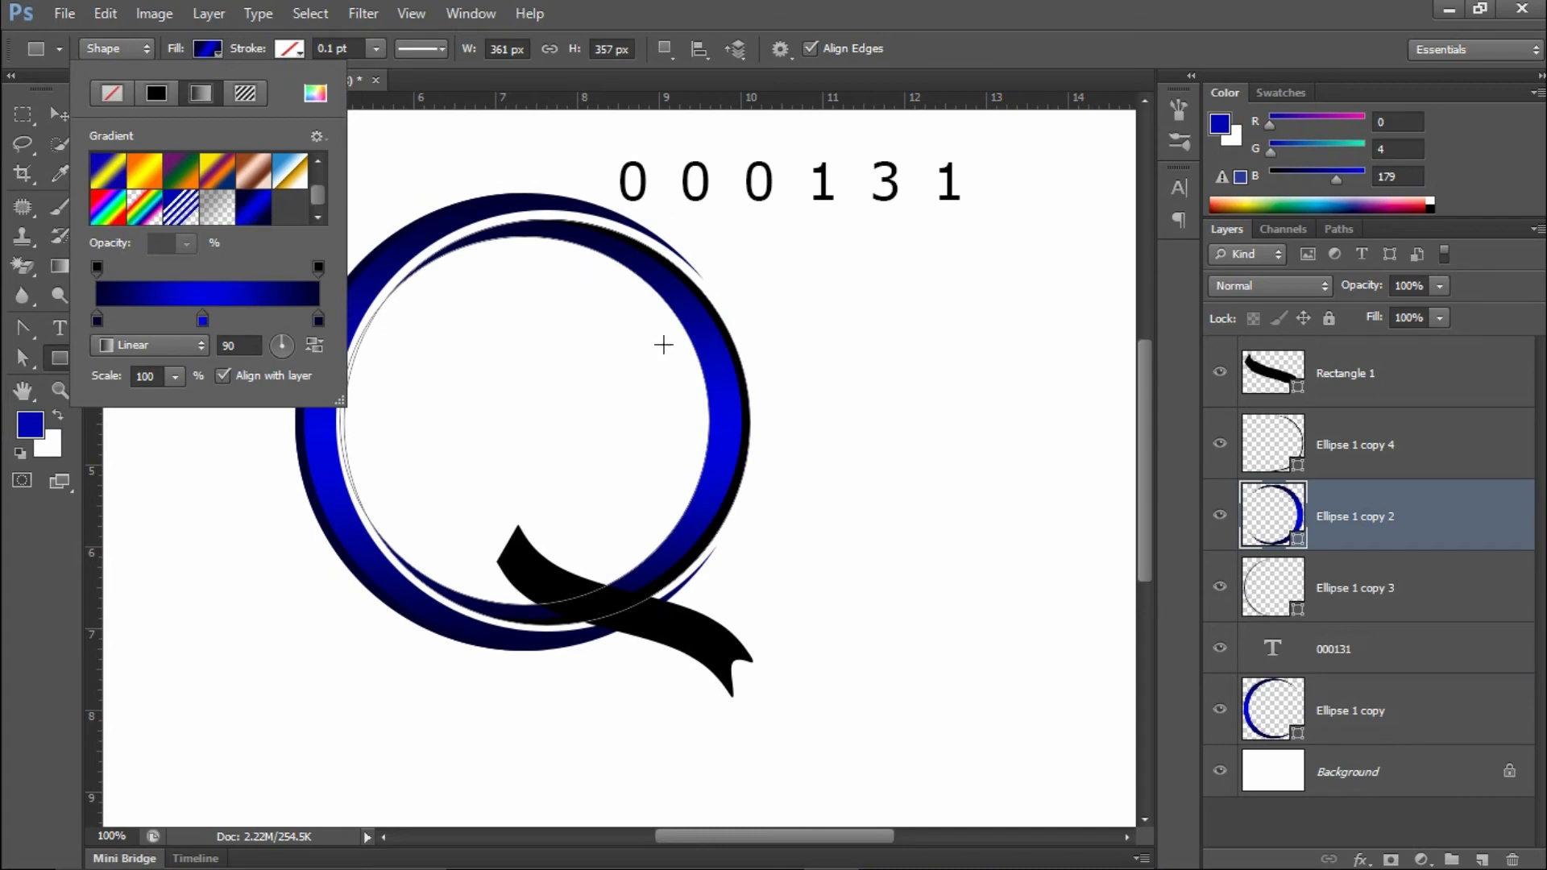
pyautogui.click(972, 24)
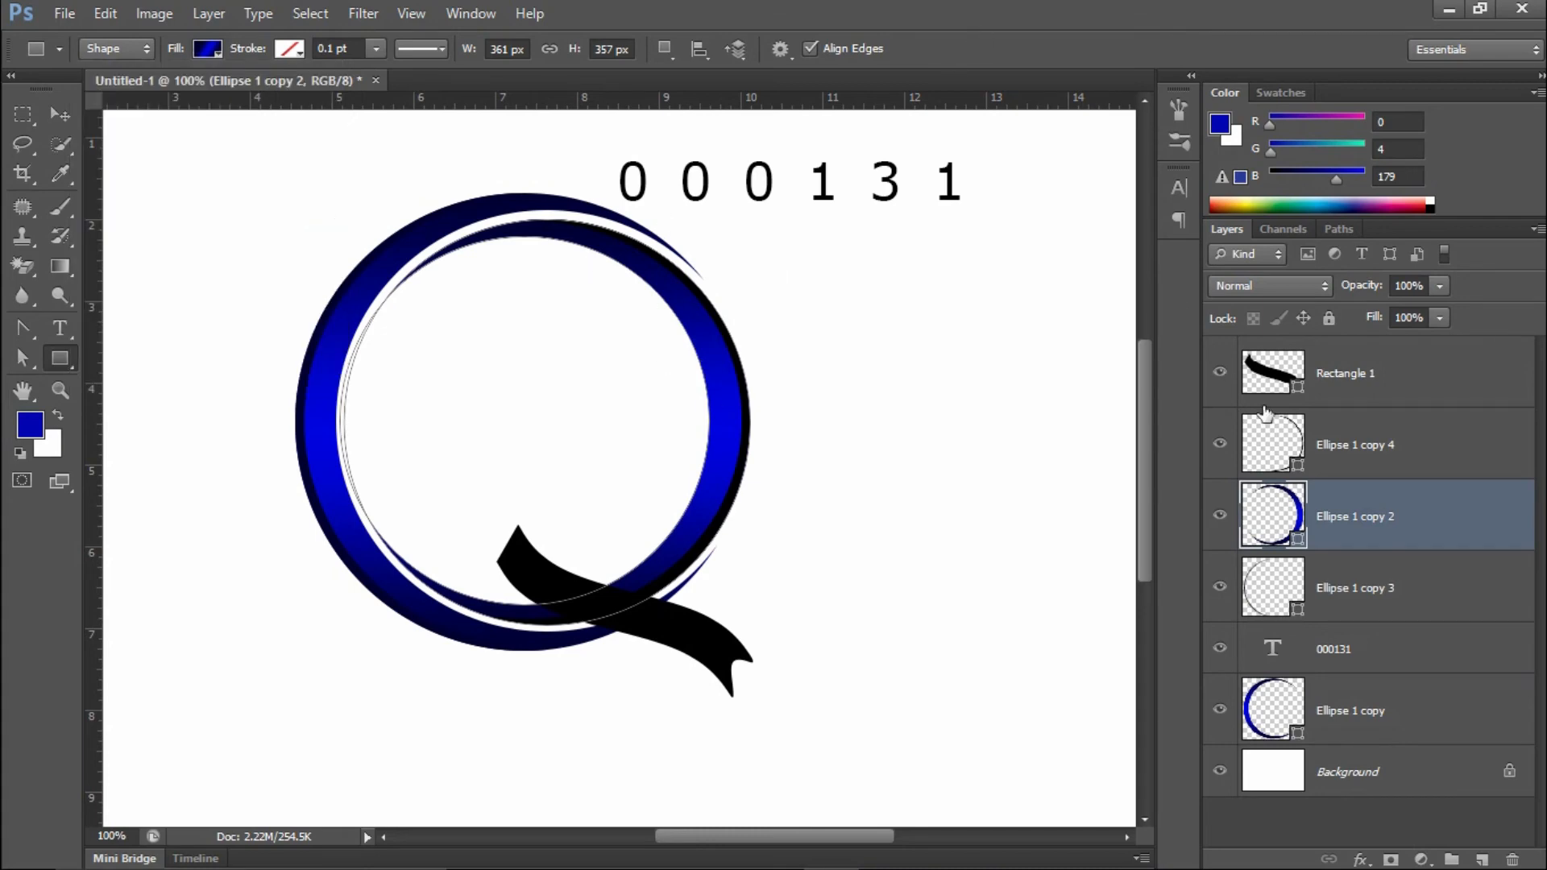
# - Fill the thin black crescent on the ring's right edge (Ellipse 1 copy 4) with solid navy 000131, sampled from the ring
pyautogui.click(1319, 426)
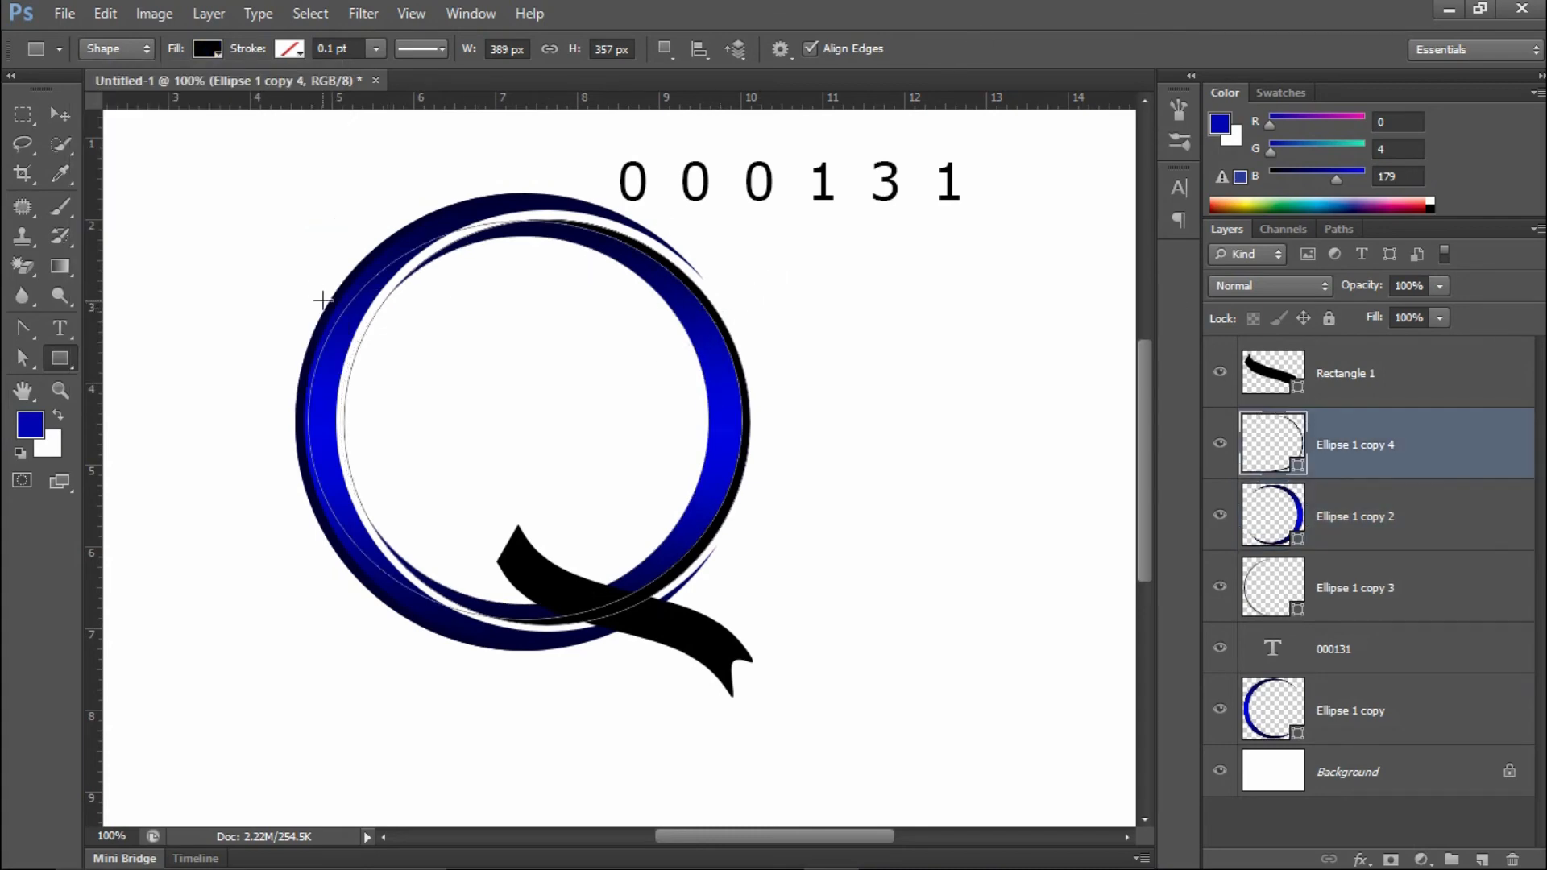
pyautogui.click(208, 50)
pyautogui.click(315, 93)
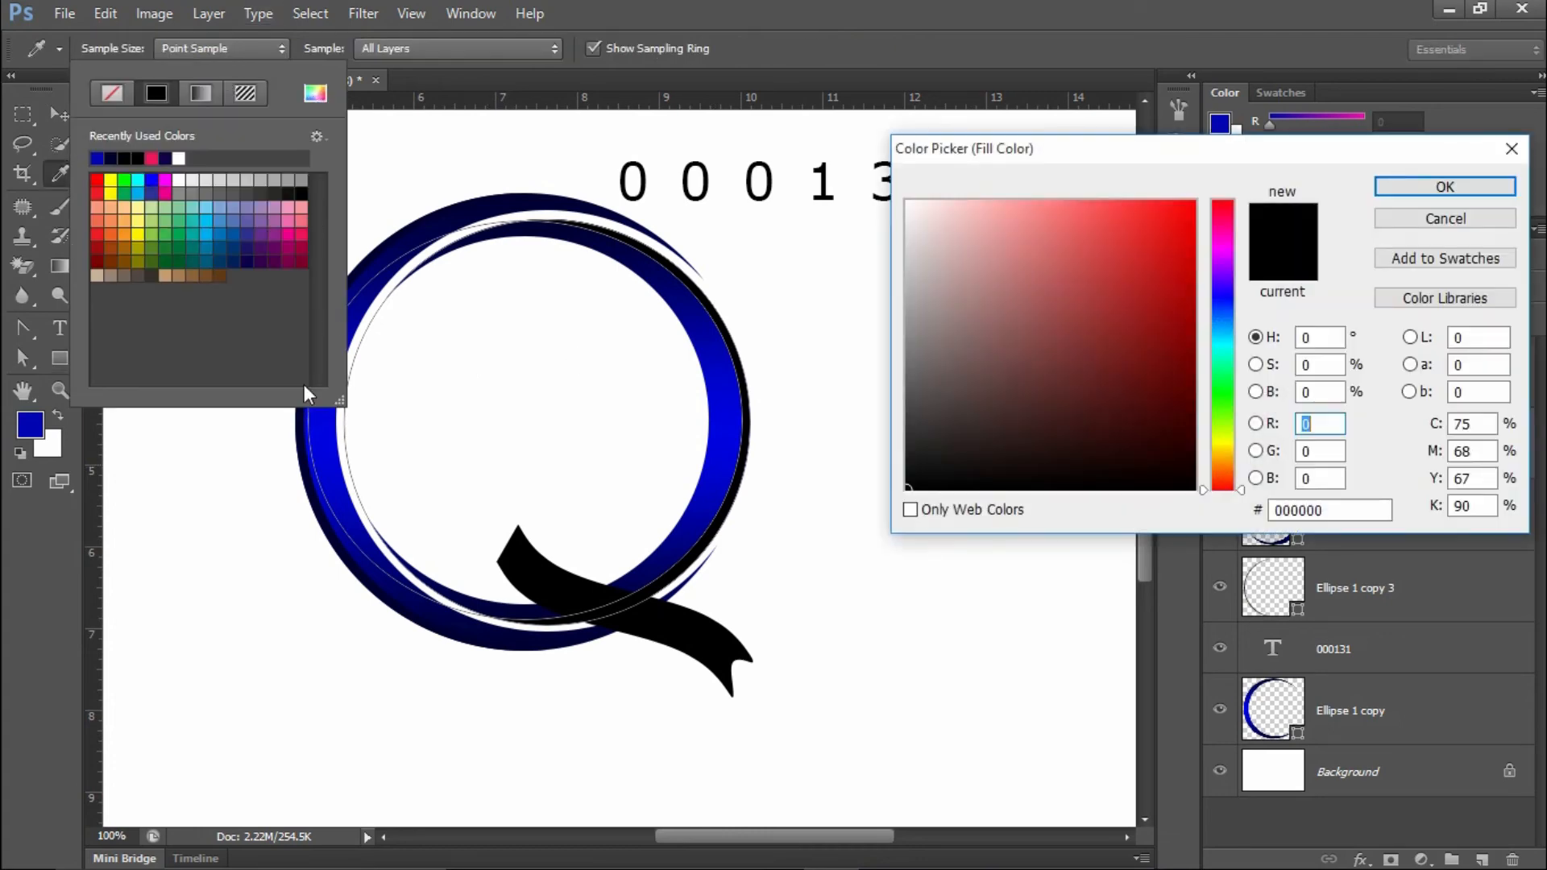
pyautogui.click(312, 421)
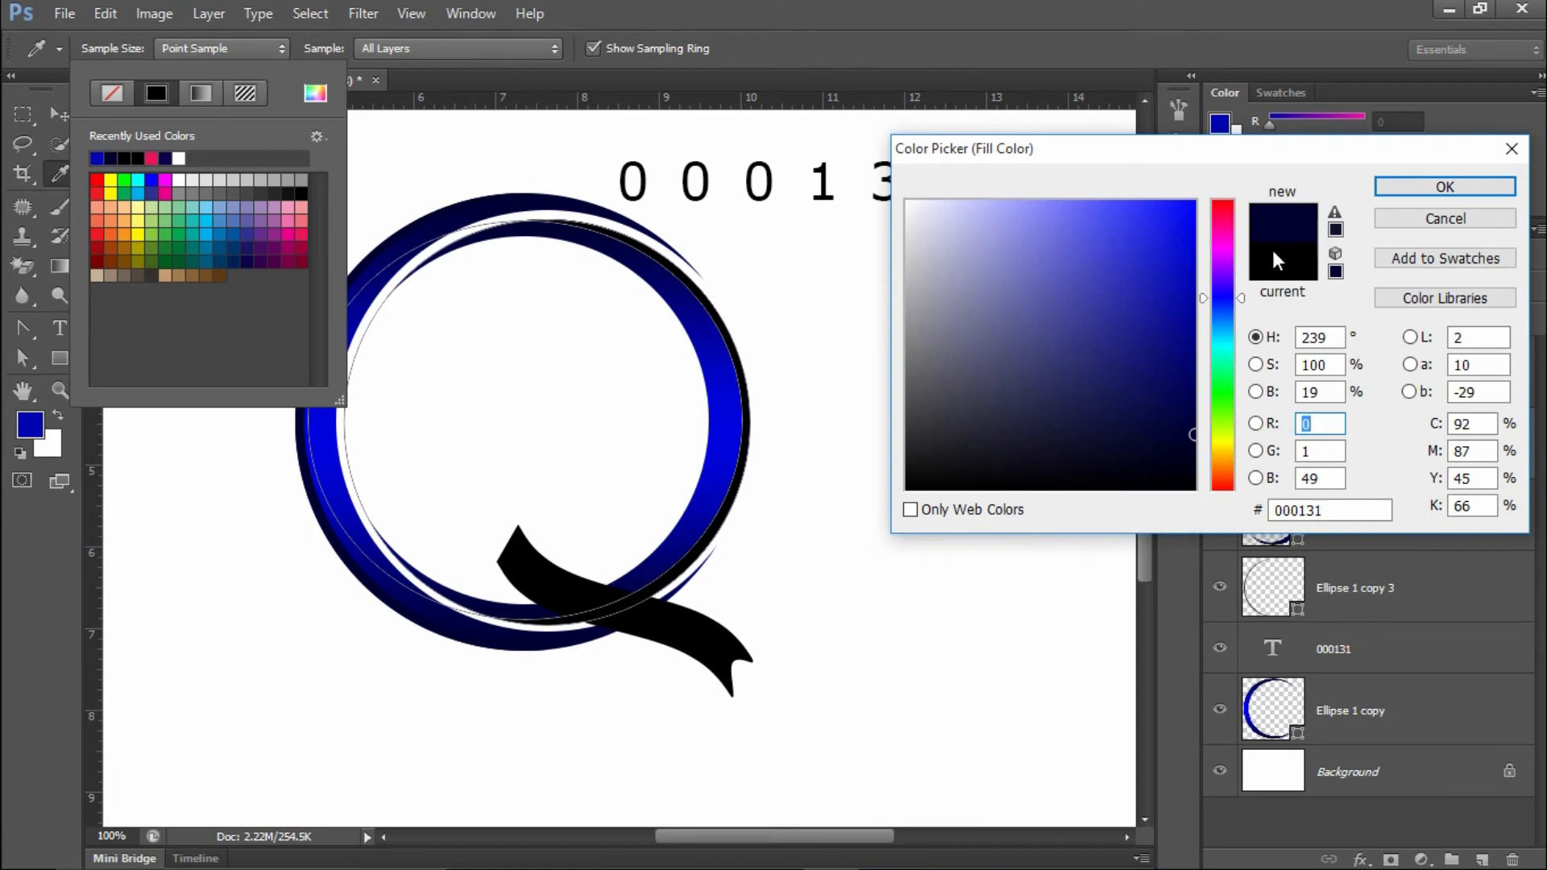
pyautogui.click(1399, 188)
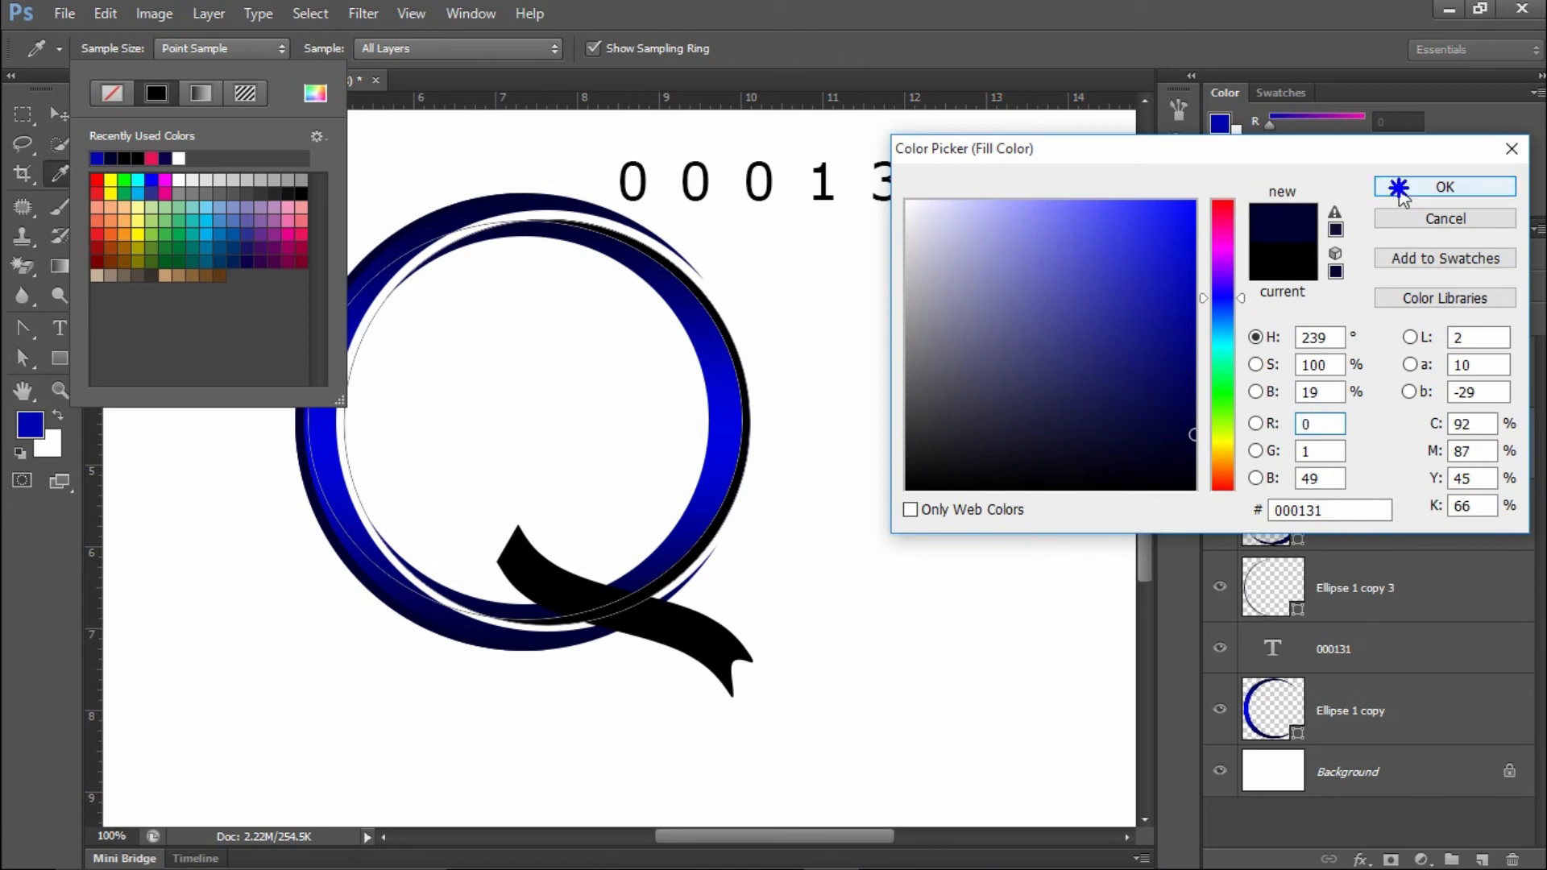
pyautogui.click(1010, 31)
# - Fill the wavy ribbon tail (Rectangle 1) with solid navy 000131 sampled from the ring's dark edge
pyautogui.click(1368, 372)
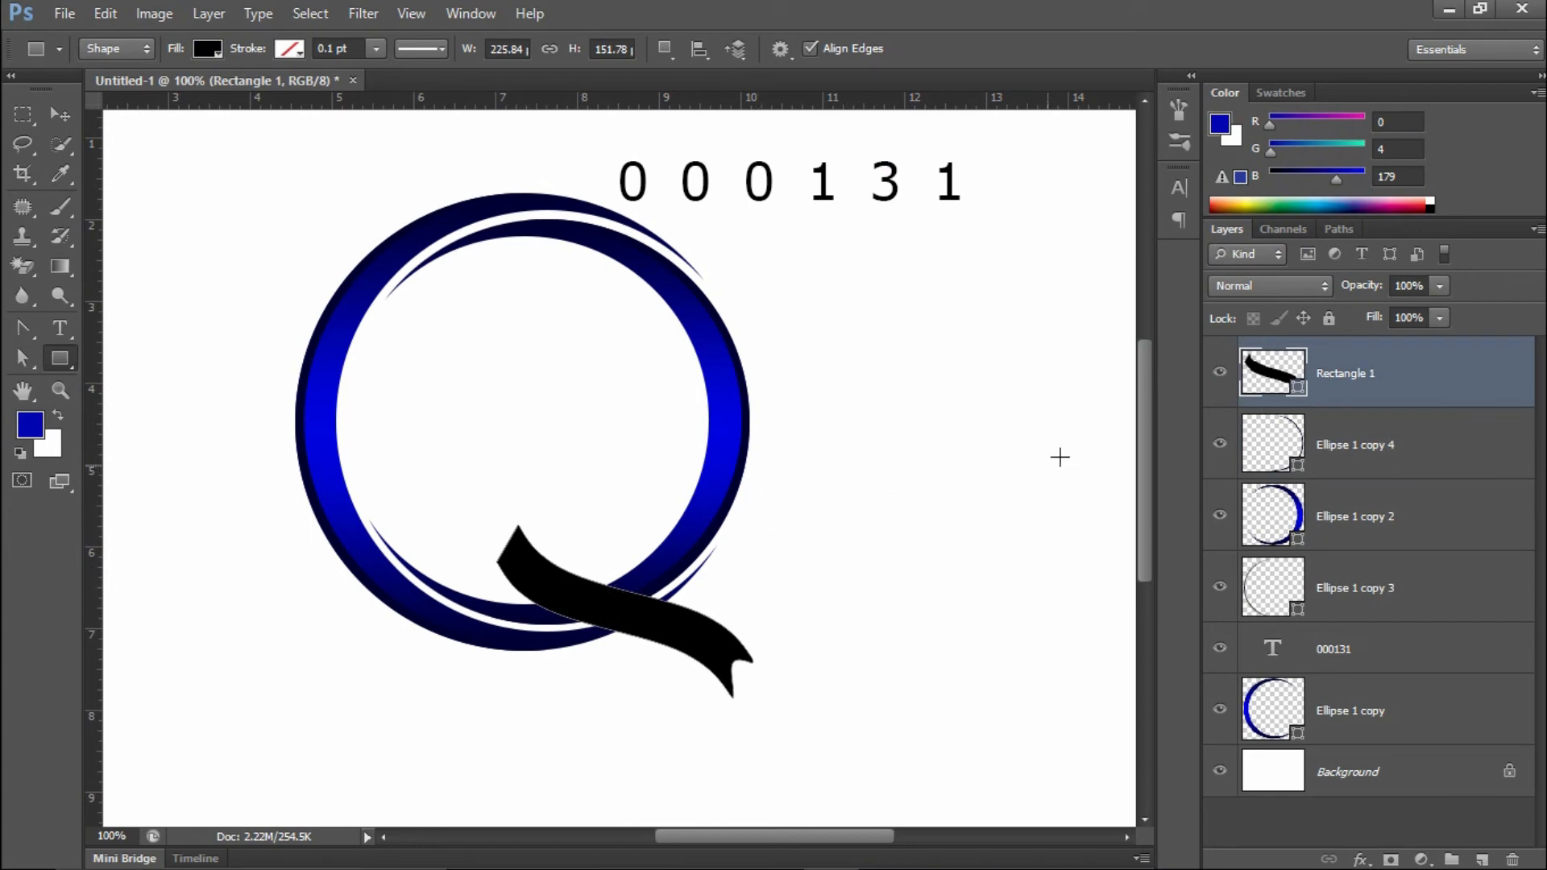
pyautogui.click(207, 49)
pyautogui.click(315, 92)
pyautogui.doubleClick(1299, 515)
pyautogui.press('BackSpace')
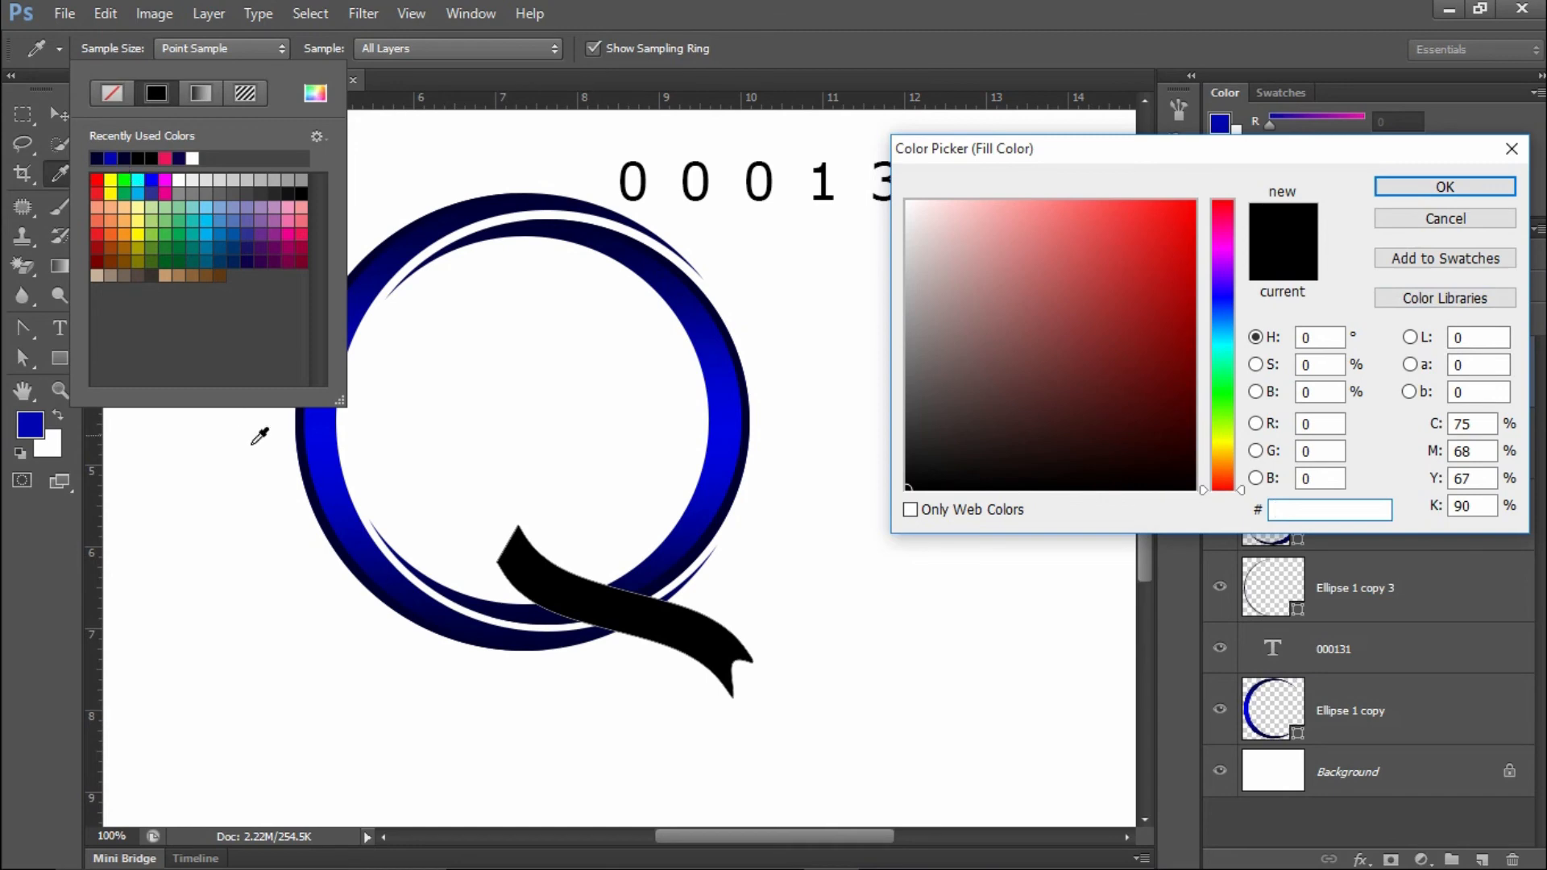
pyautogui.click(313, 456)
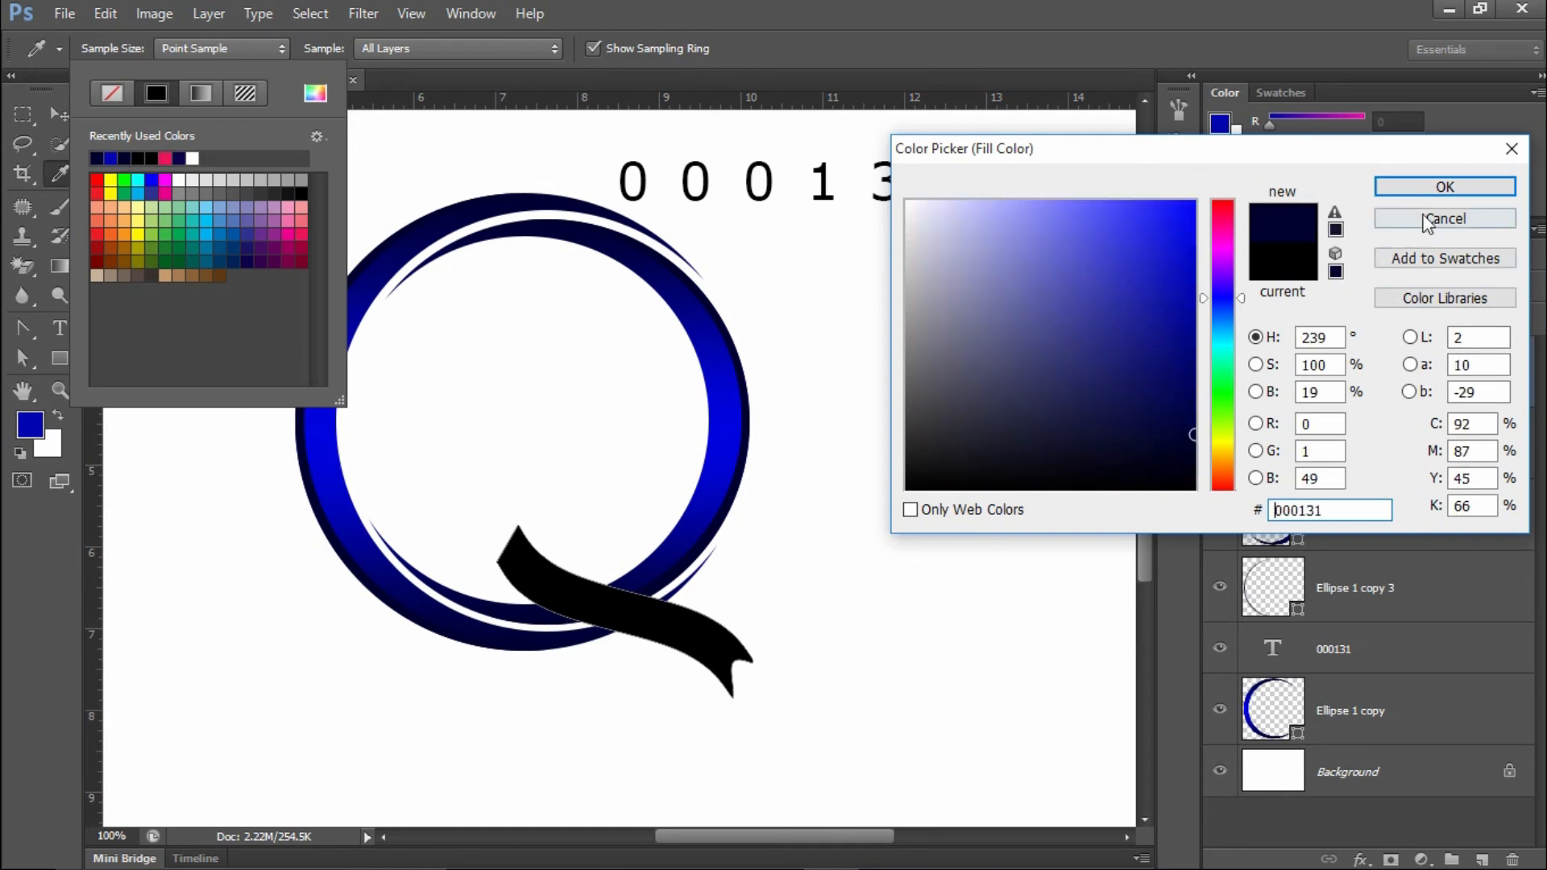
pyautogui.click(1443, 187)
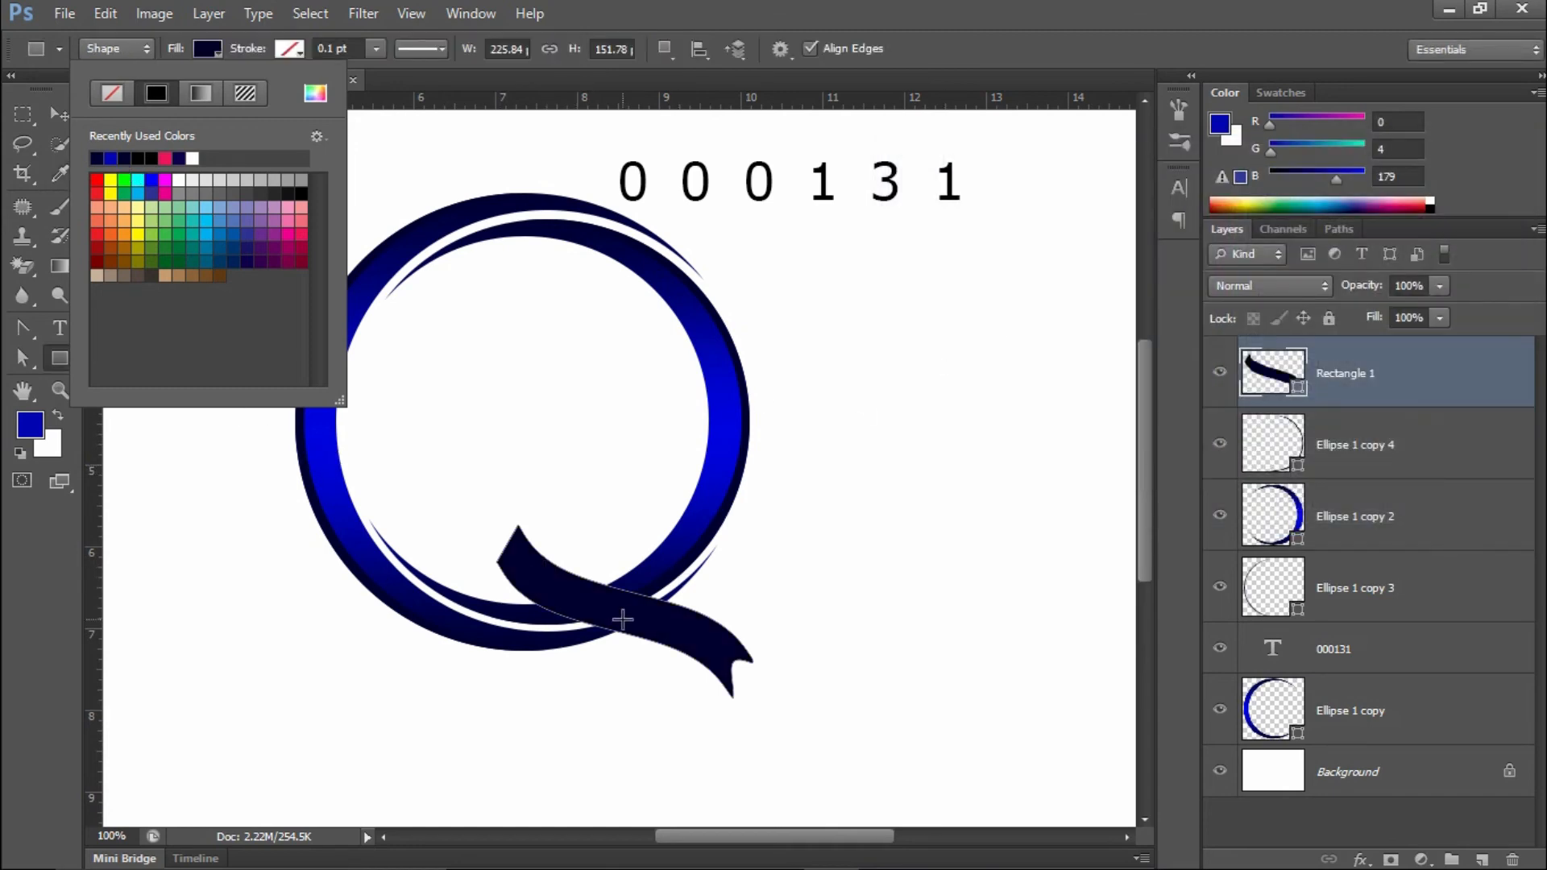
pyautogui.click(916, 149)
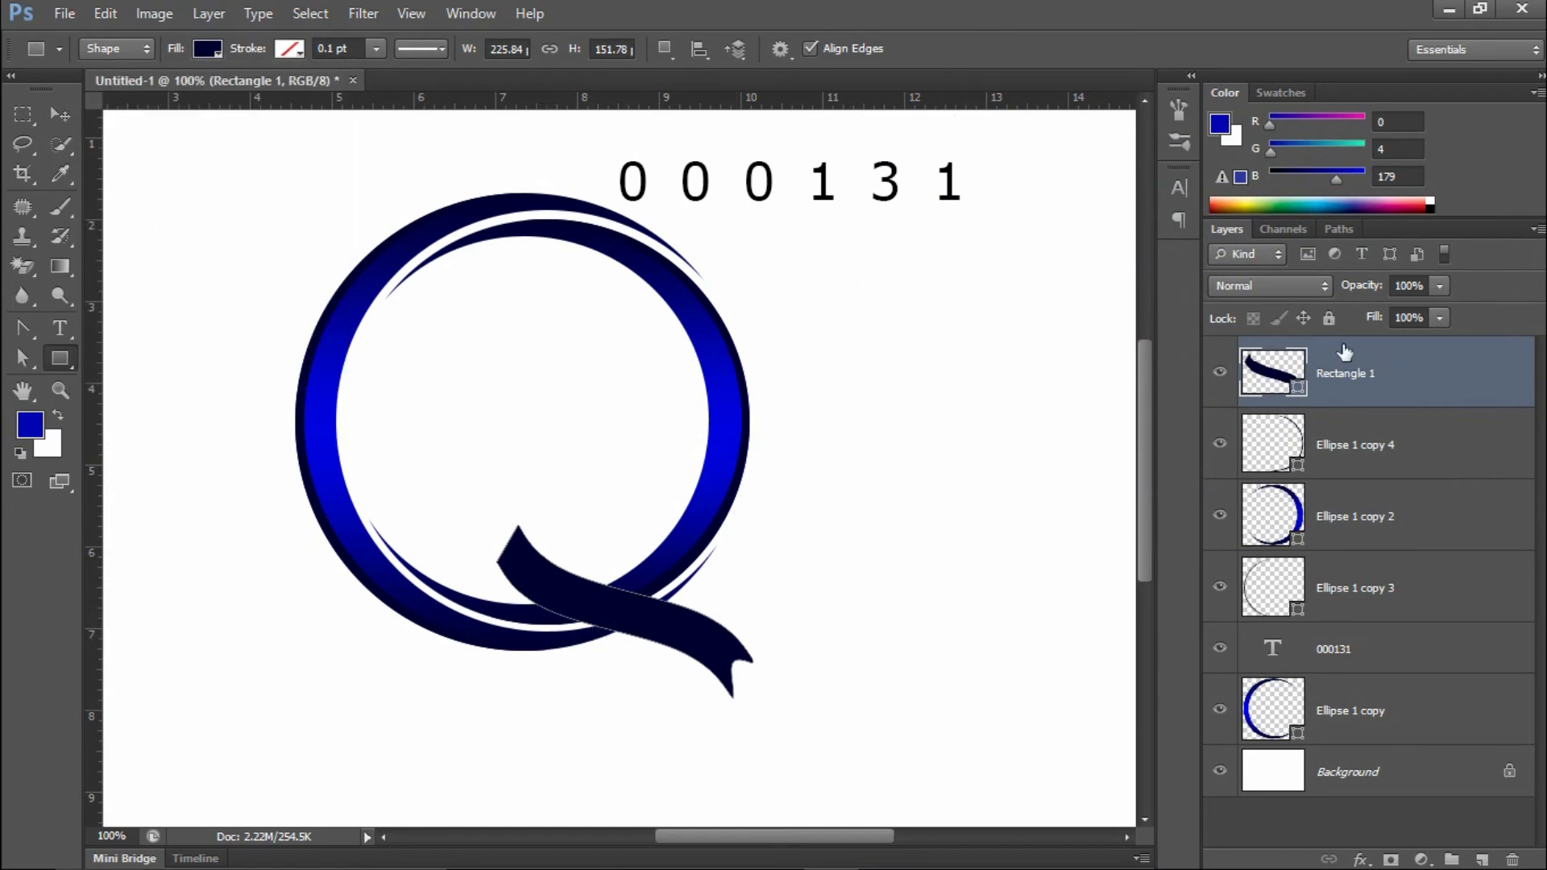
# - Give the ribbon tail a white stroke 5 pt wide
pyautogui.click(288, 49)
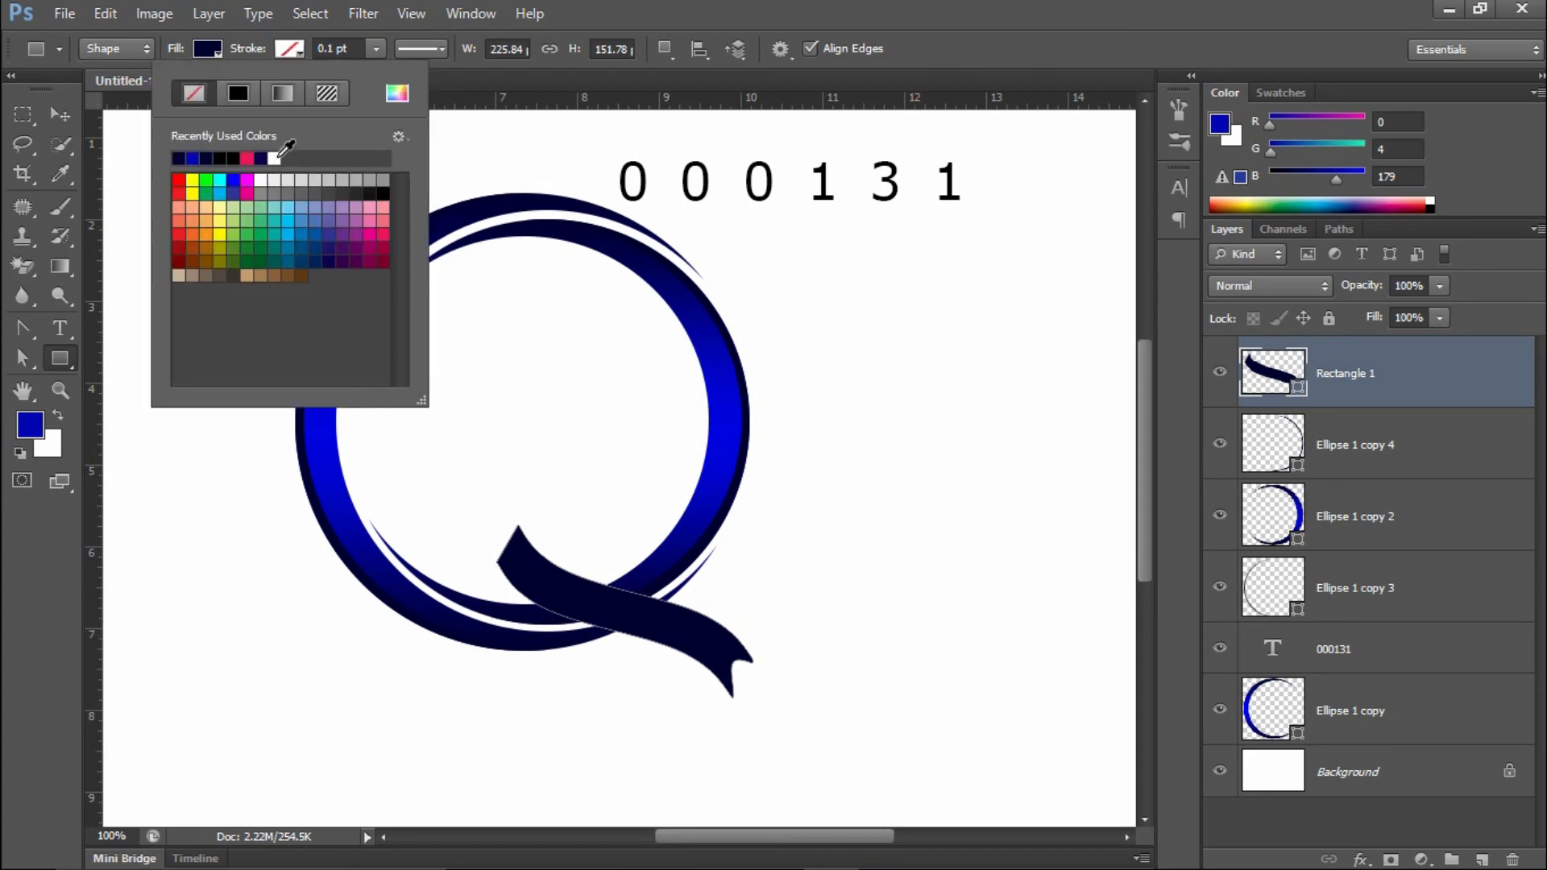
pyautogui.click(276, 157)
pyautogui.click(362, 48)
pyautogui.click(362, 49)
pyautogui.write('5')
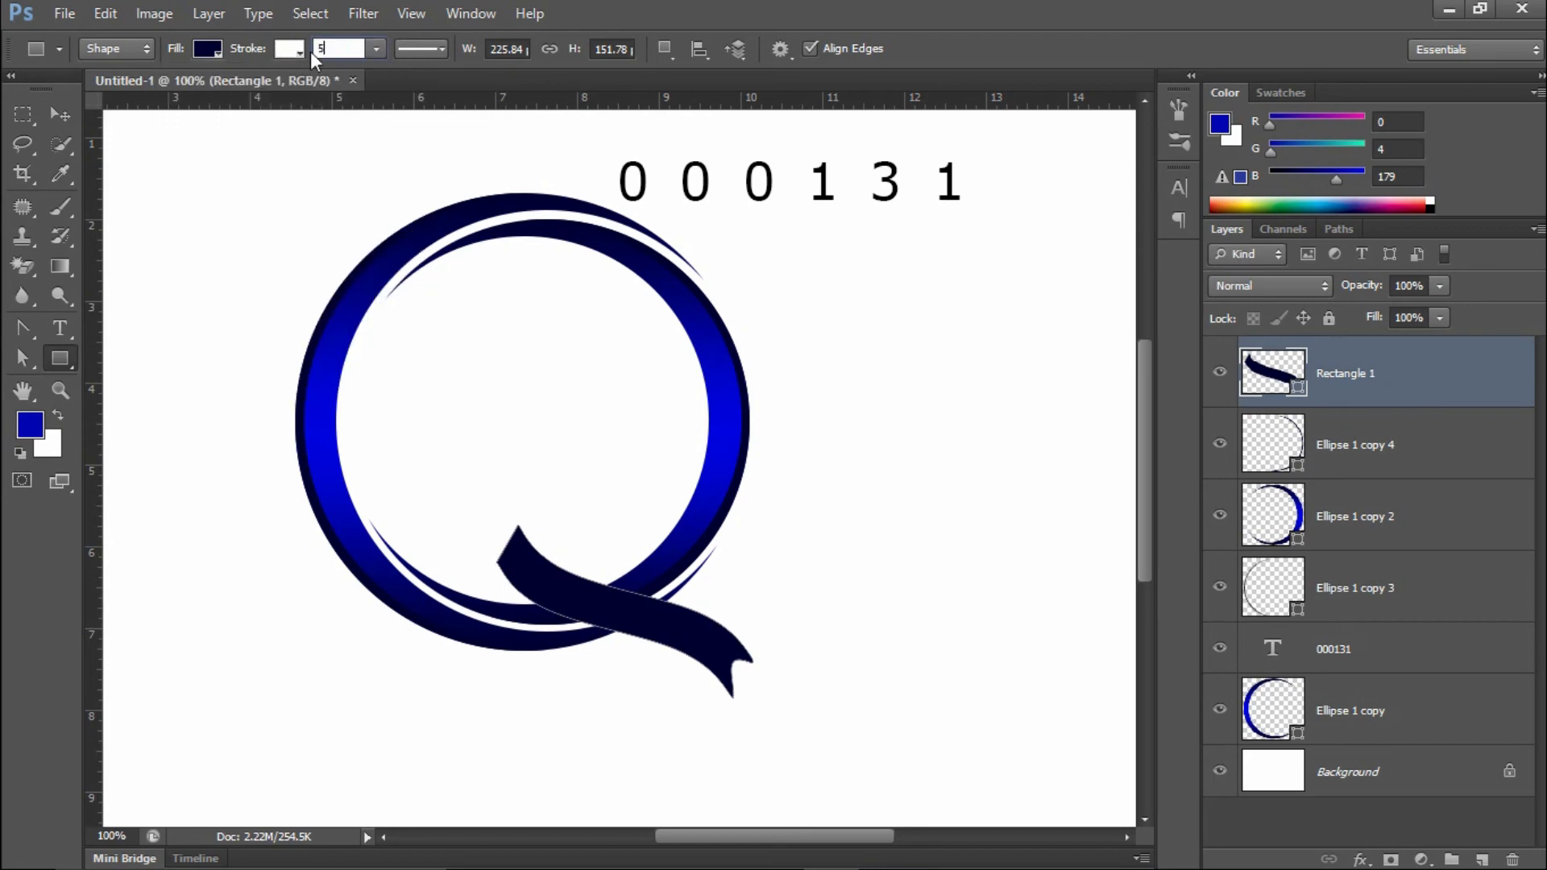
pyautogui.press('Return')
# - Align the ribbon tail's white stroke to the center of its path
pyautogui.click(413, 53)
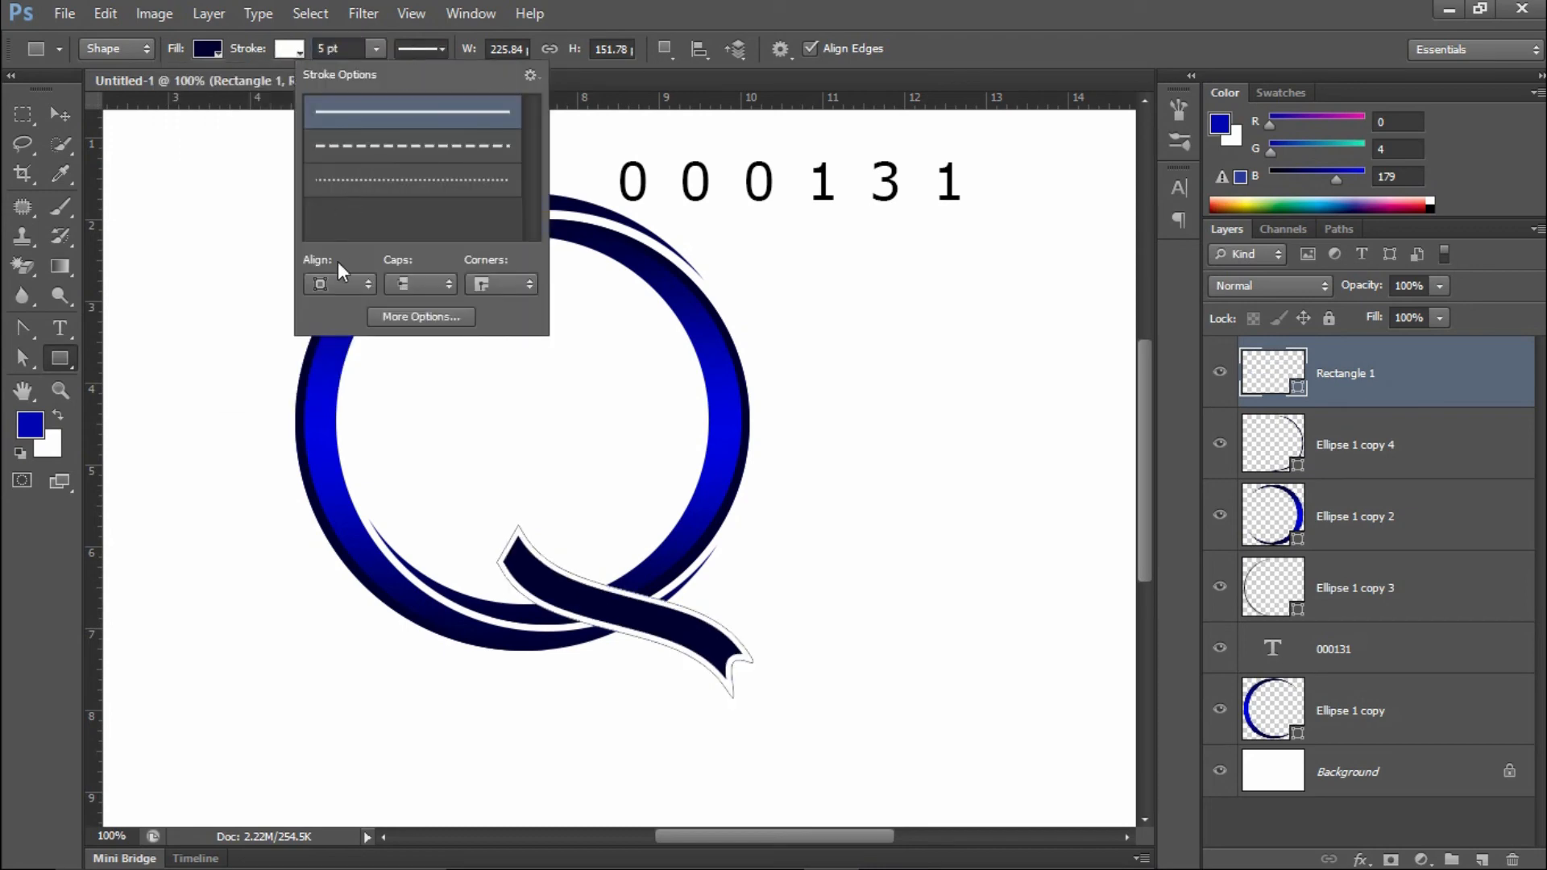
pyautogui.click(326, 286)
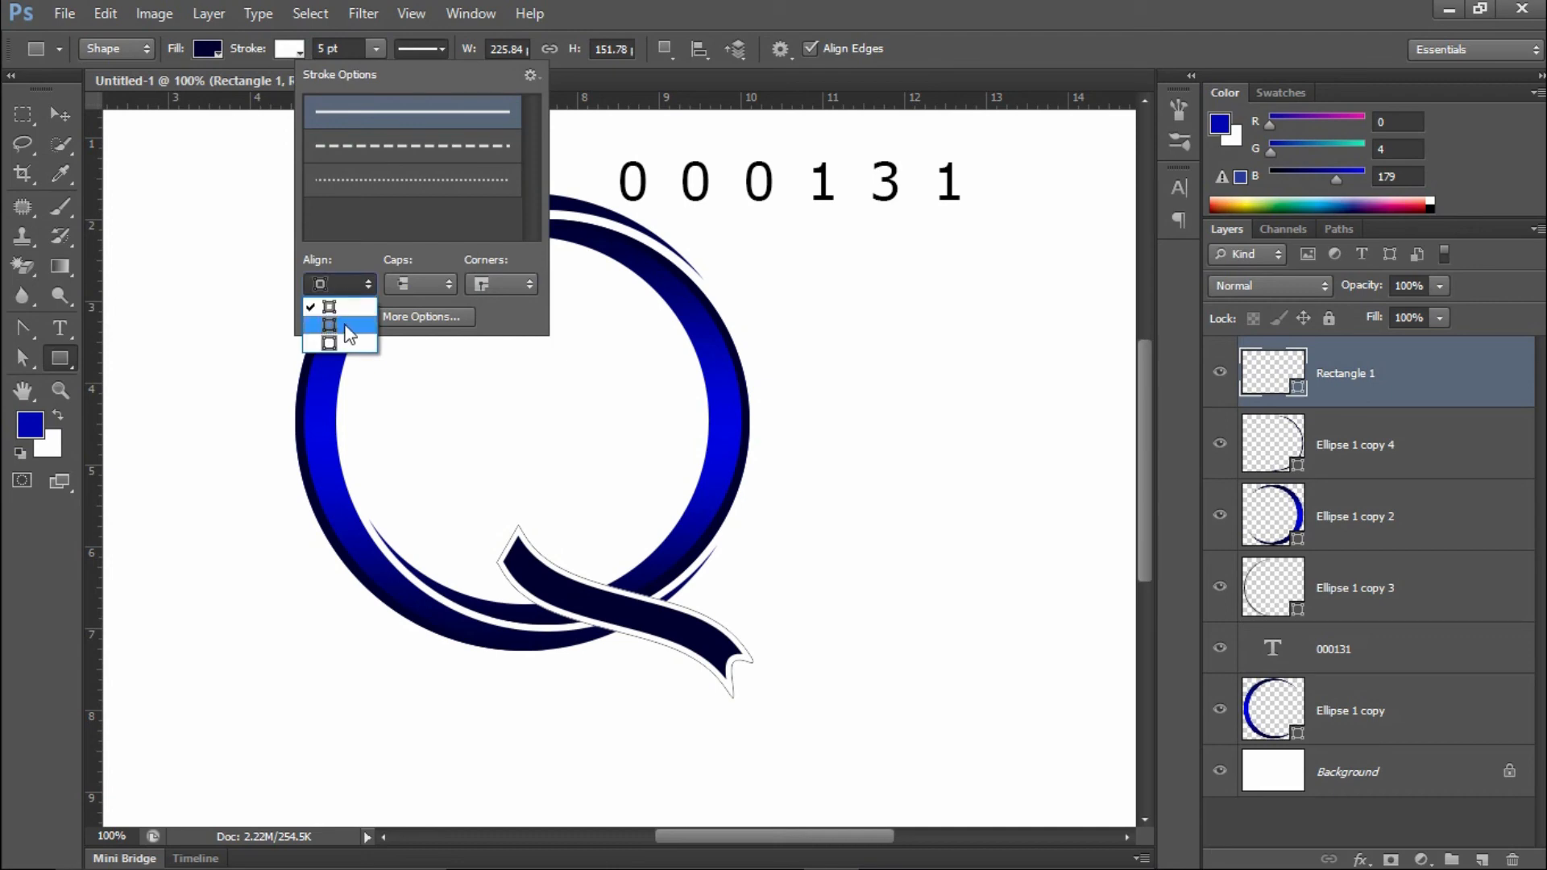
pyautogui.click(347, 325)
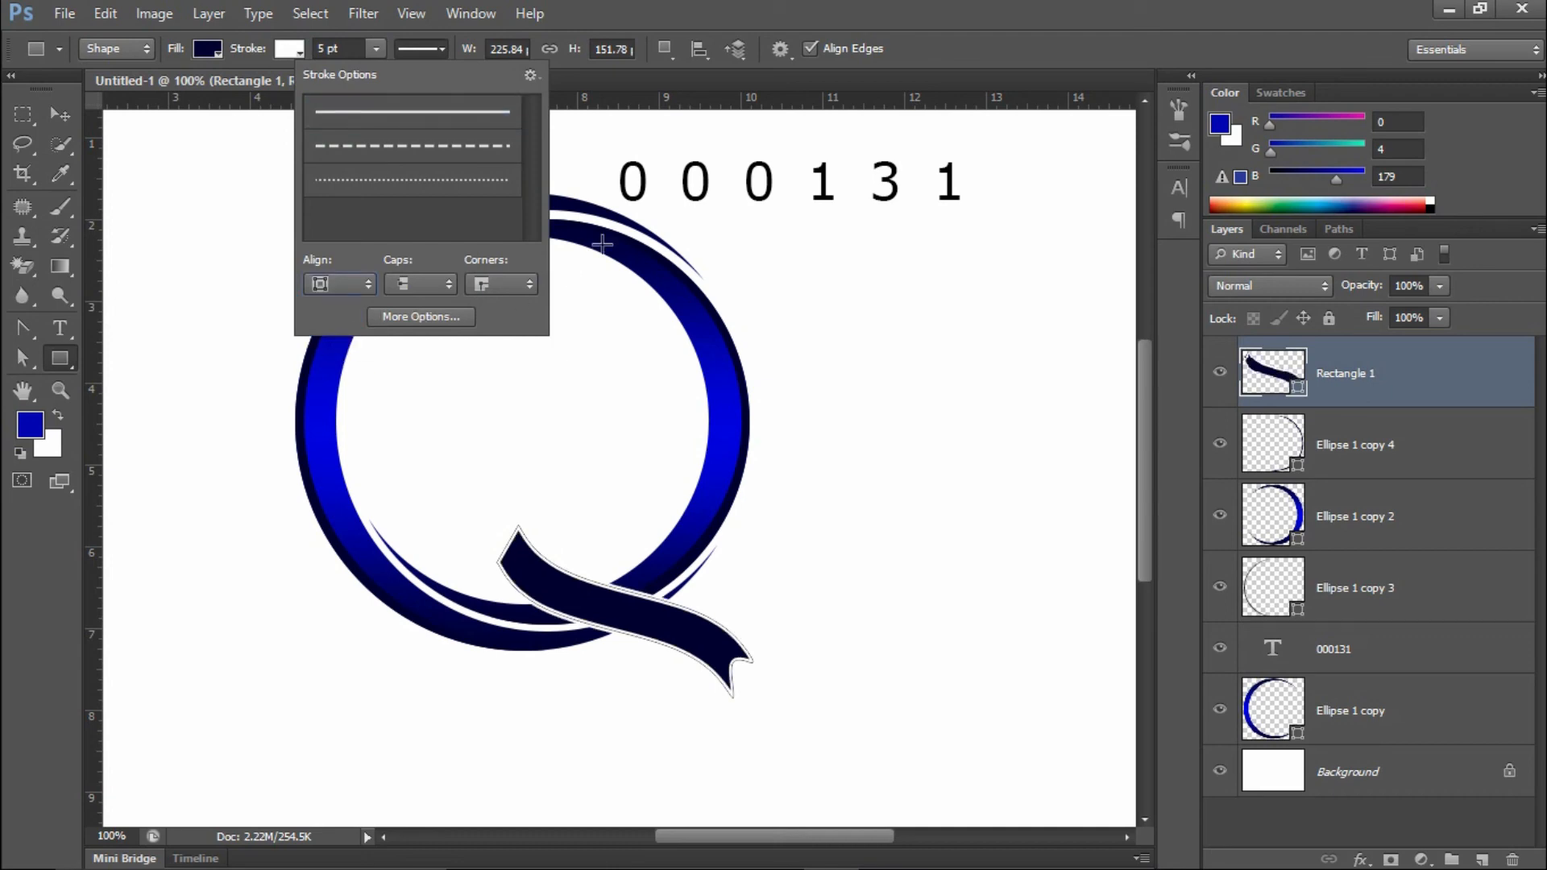
pyautogui.click(972, 23)
pyautogui.press('v')
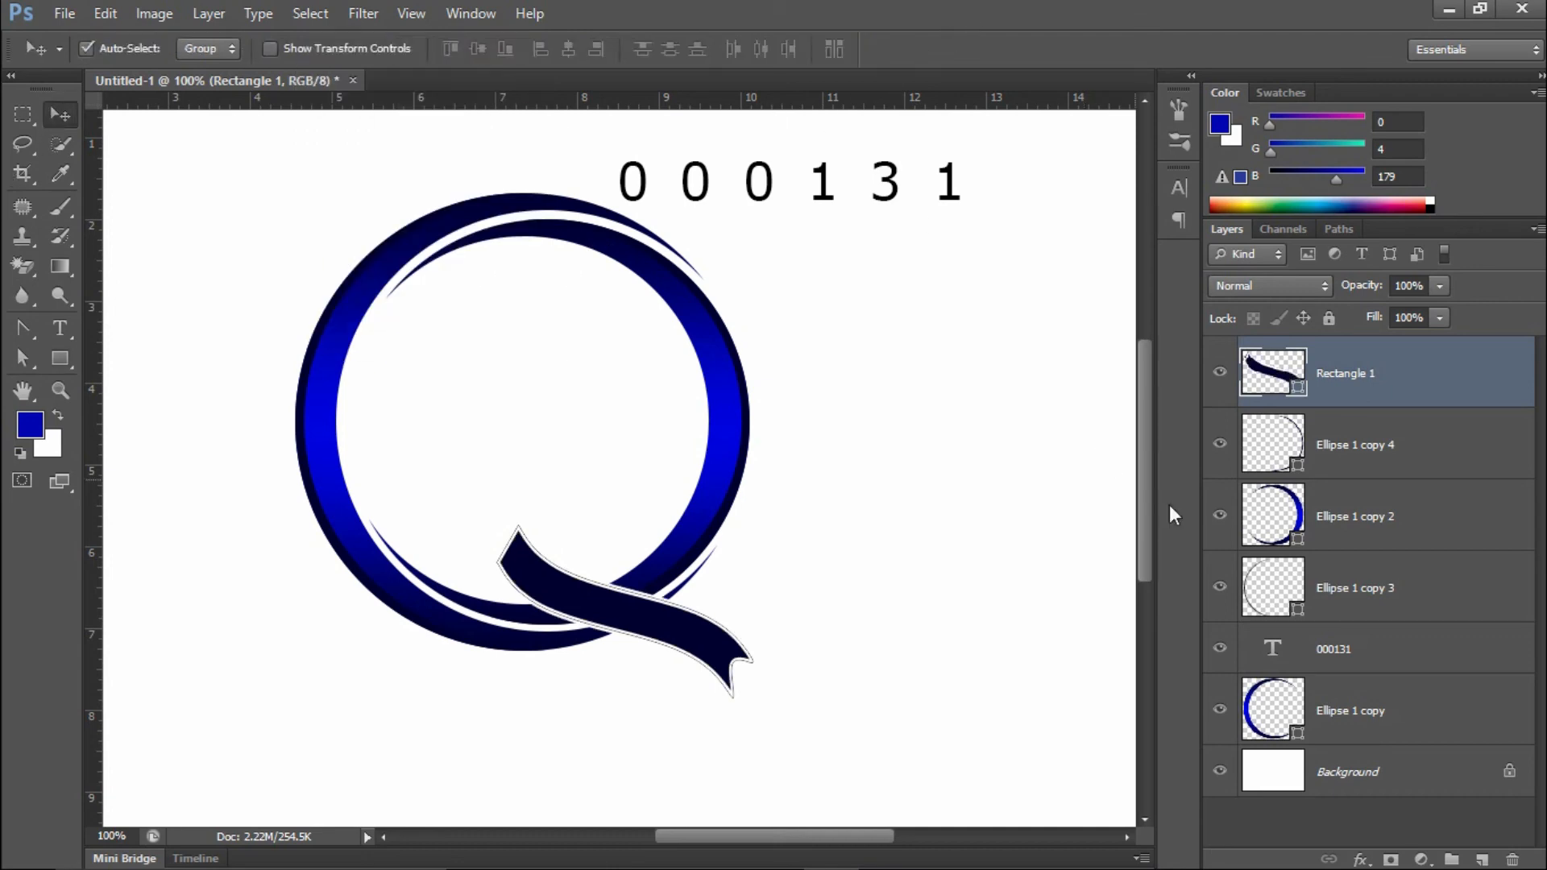
# - Delete the 000131 text layer
pyautogui.click(1390, 524)
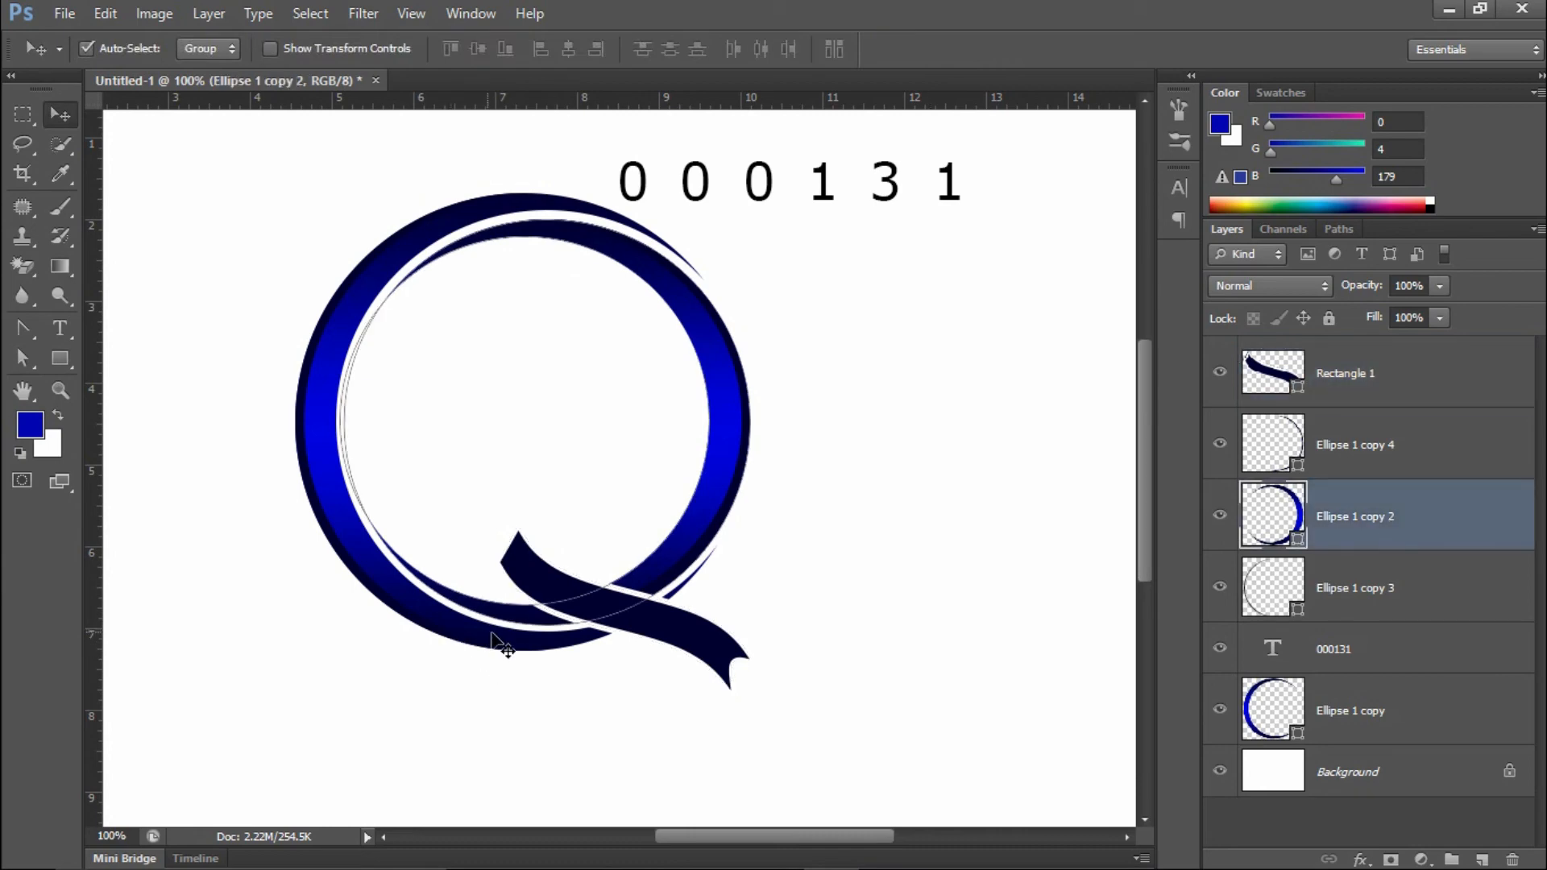
pyautogui.click(1356, 722)
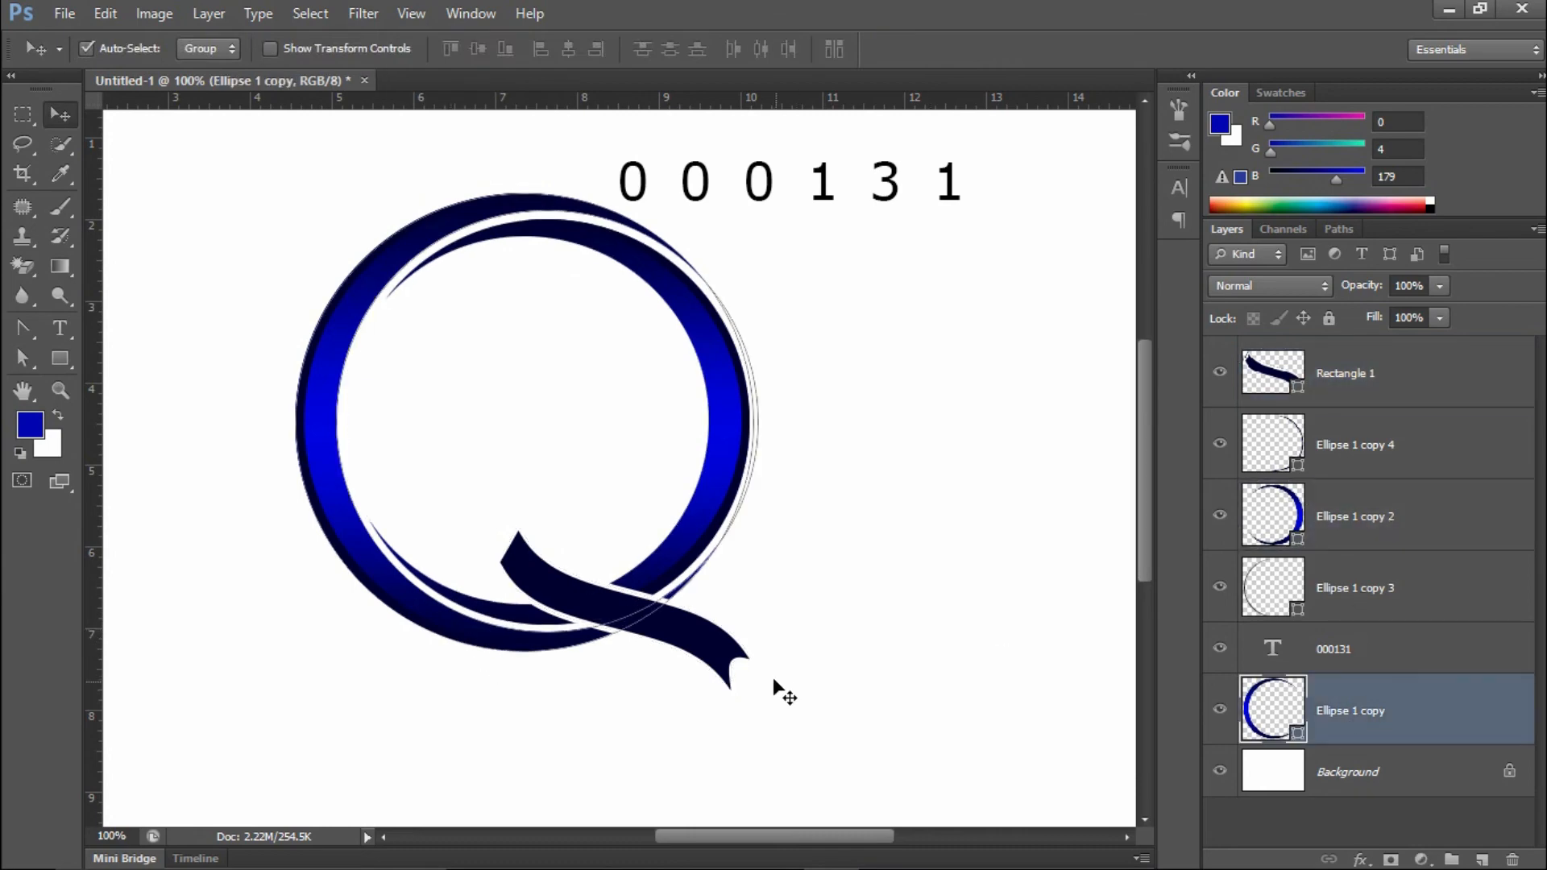
pyautogui.click(1362, 654)
pyautogui.moveTo(1442, 658); pyautogui.dragTo(1513, 860)
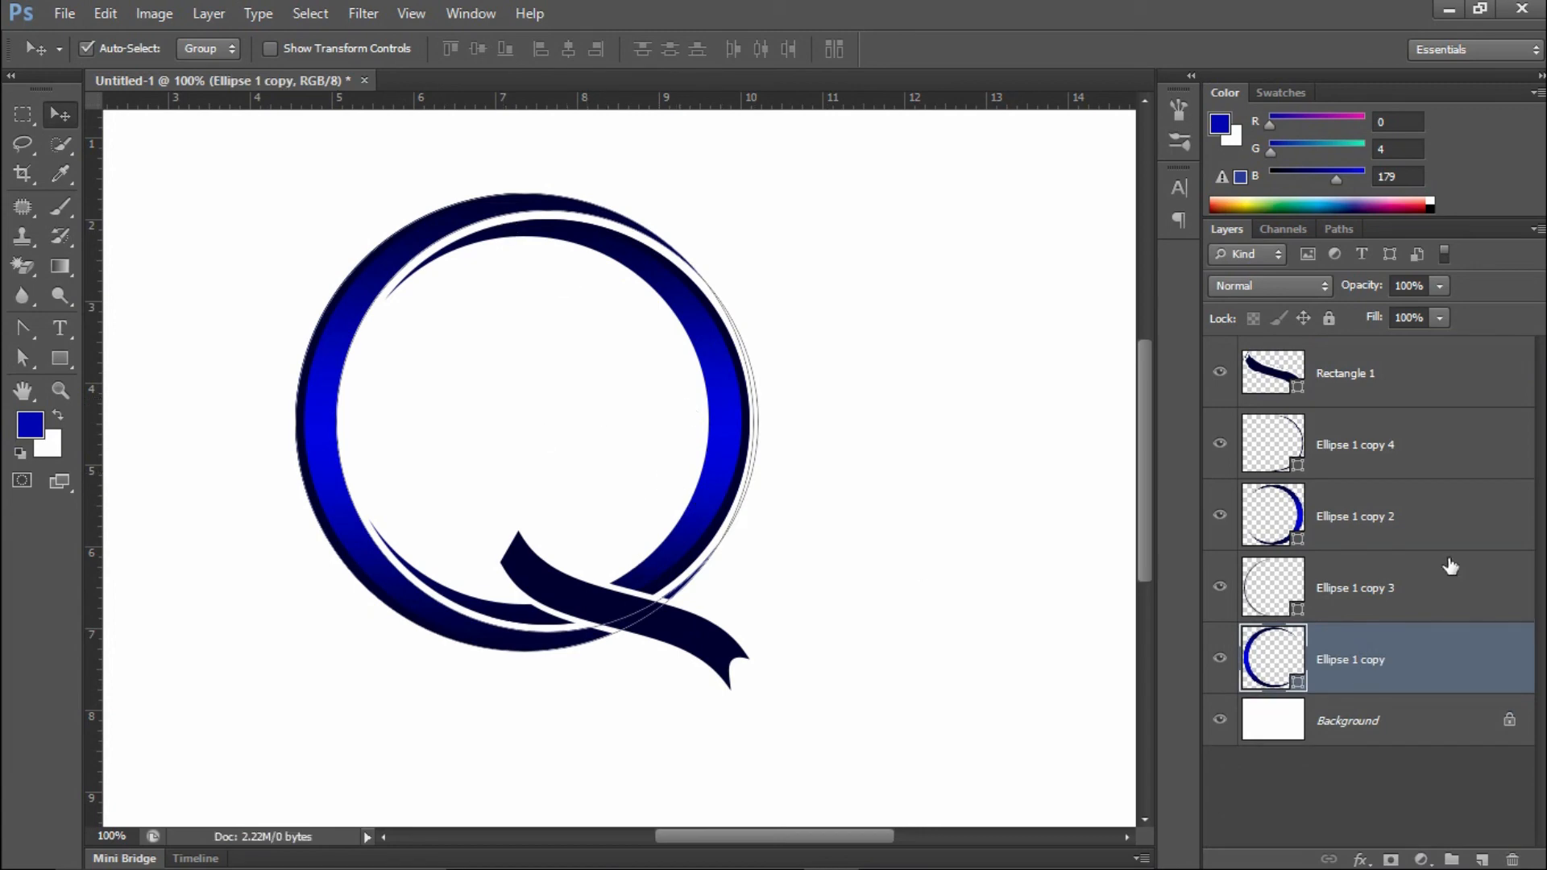
# - Move the Ellipse 1 copy and Ellipse 1 copy 3 layers together above the Rectangle 1 ribbon layer
pyautogui.keyDown('shift'); pyautogui.click(1392, 591); pyautogui.keyUp('shift')
pyautogui.moveTo(1349, 629); pyautogui.dragTo(1351, 340)
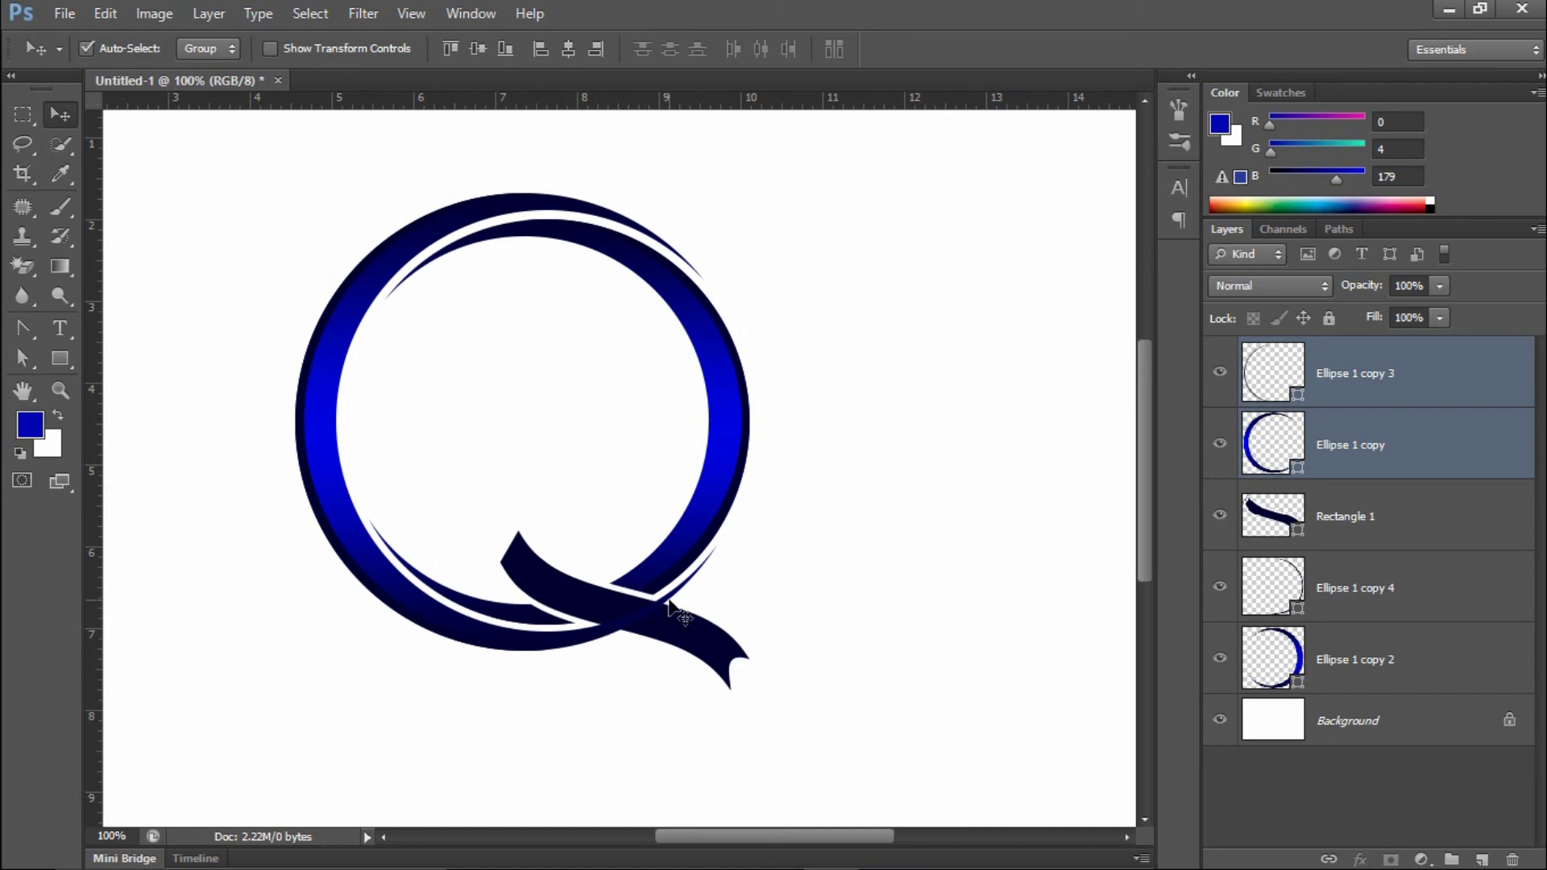
pyautogui.click(1376, 356)
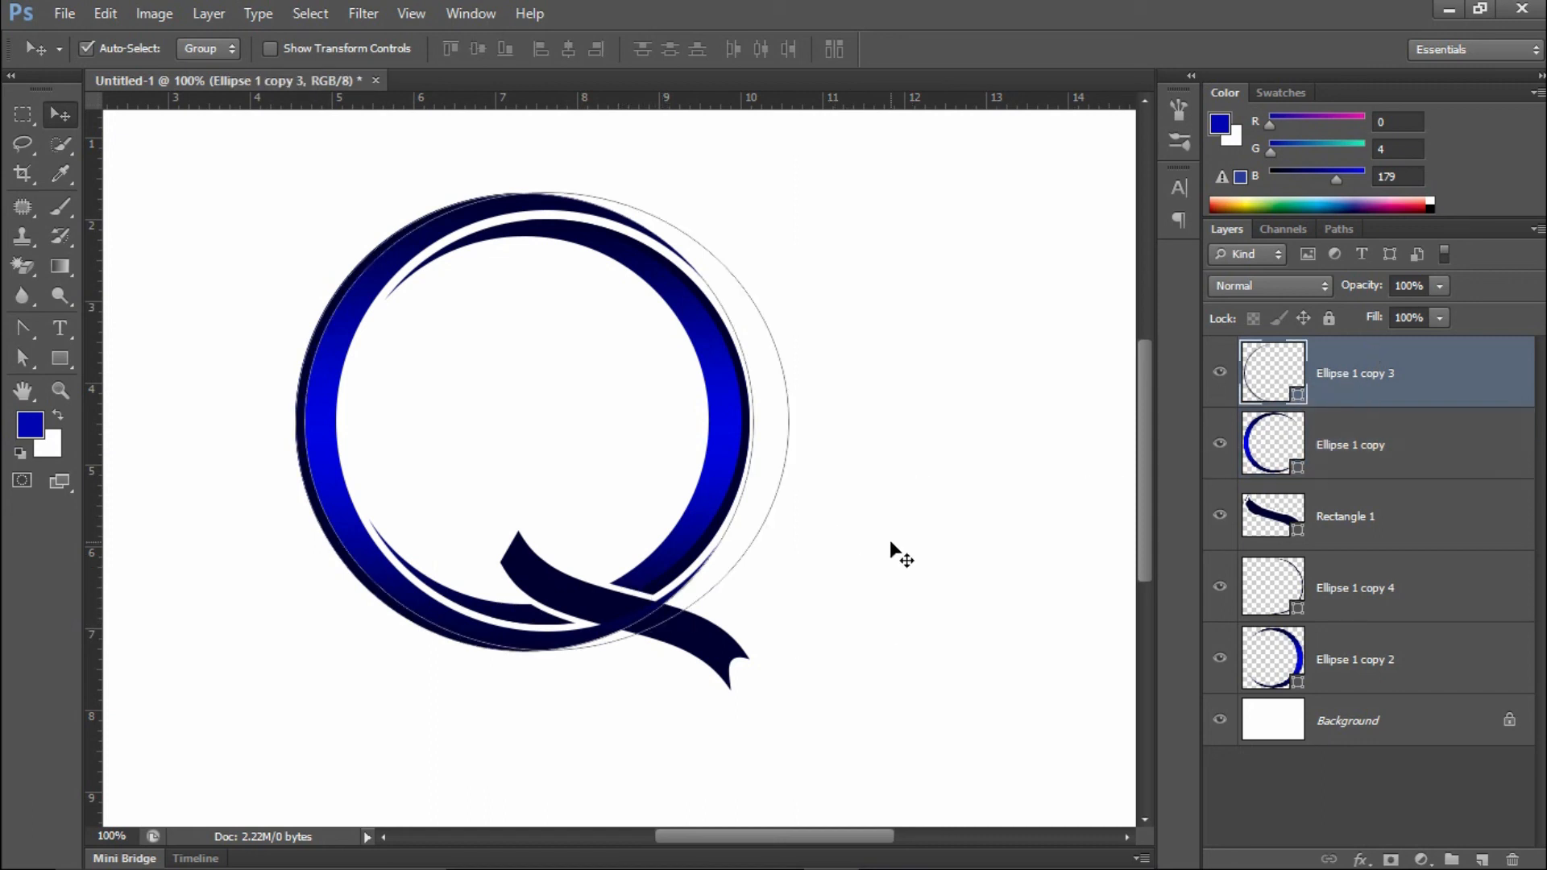
pyautogui.click(1437, 477)
pyautogui.click(1344, 527)
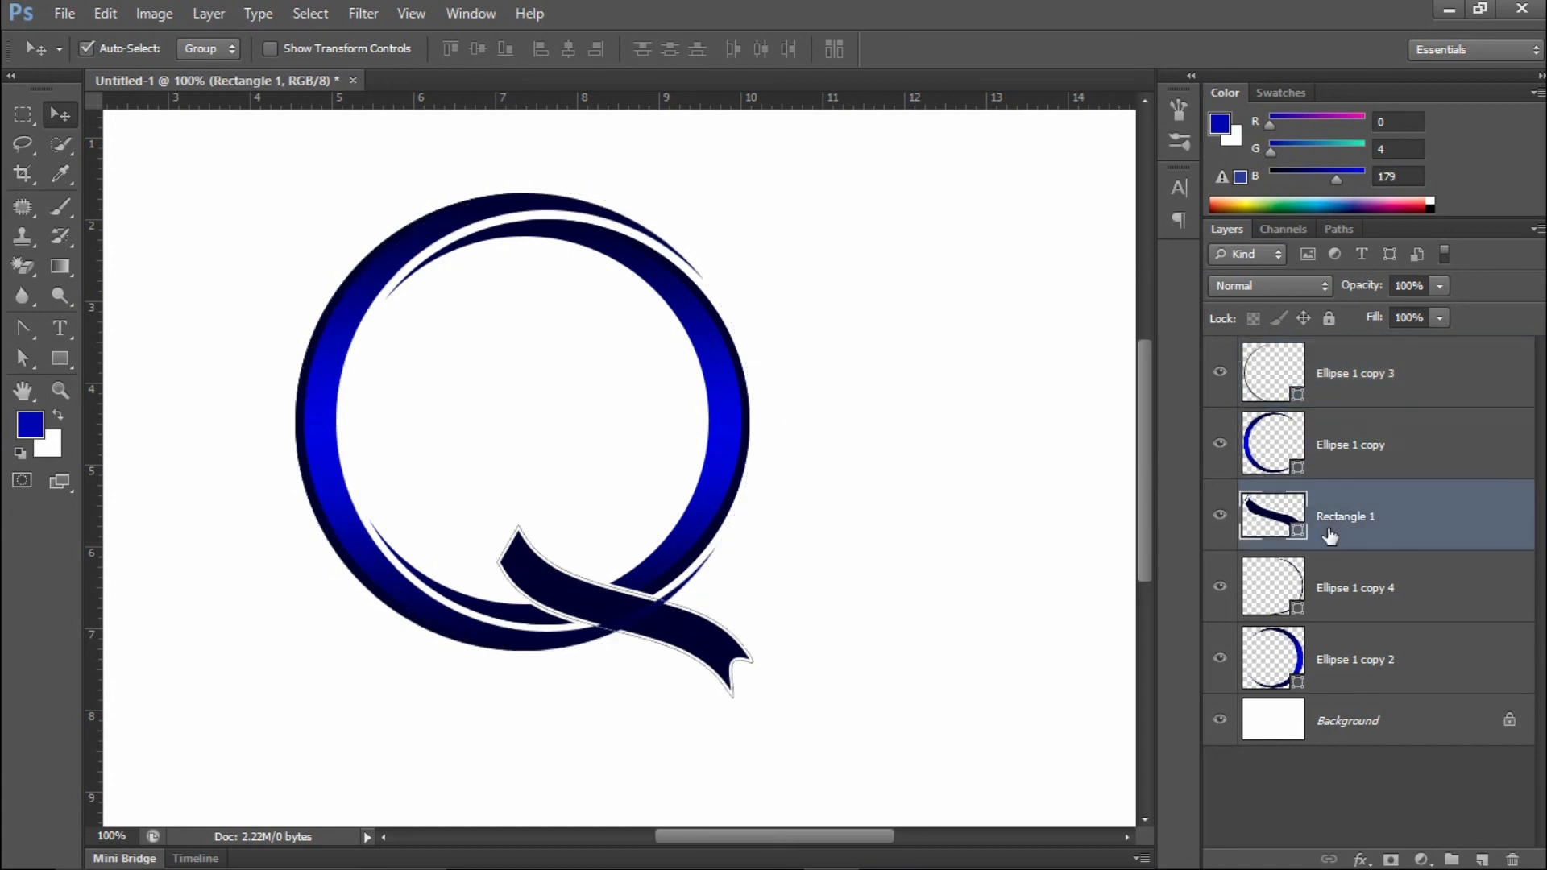
# - Group all five logo shape layers, from Ellipse 1 copy 3 to Ellipse 1 copy 2
pyautogui.click(1392, 405)
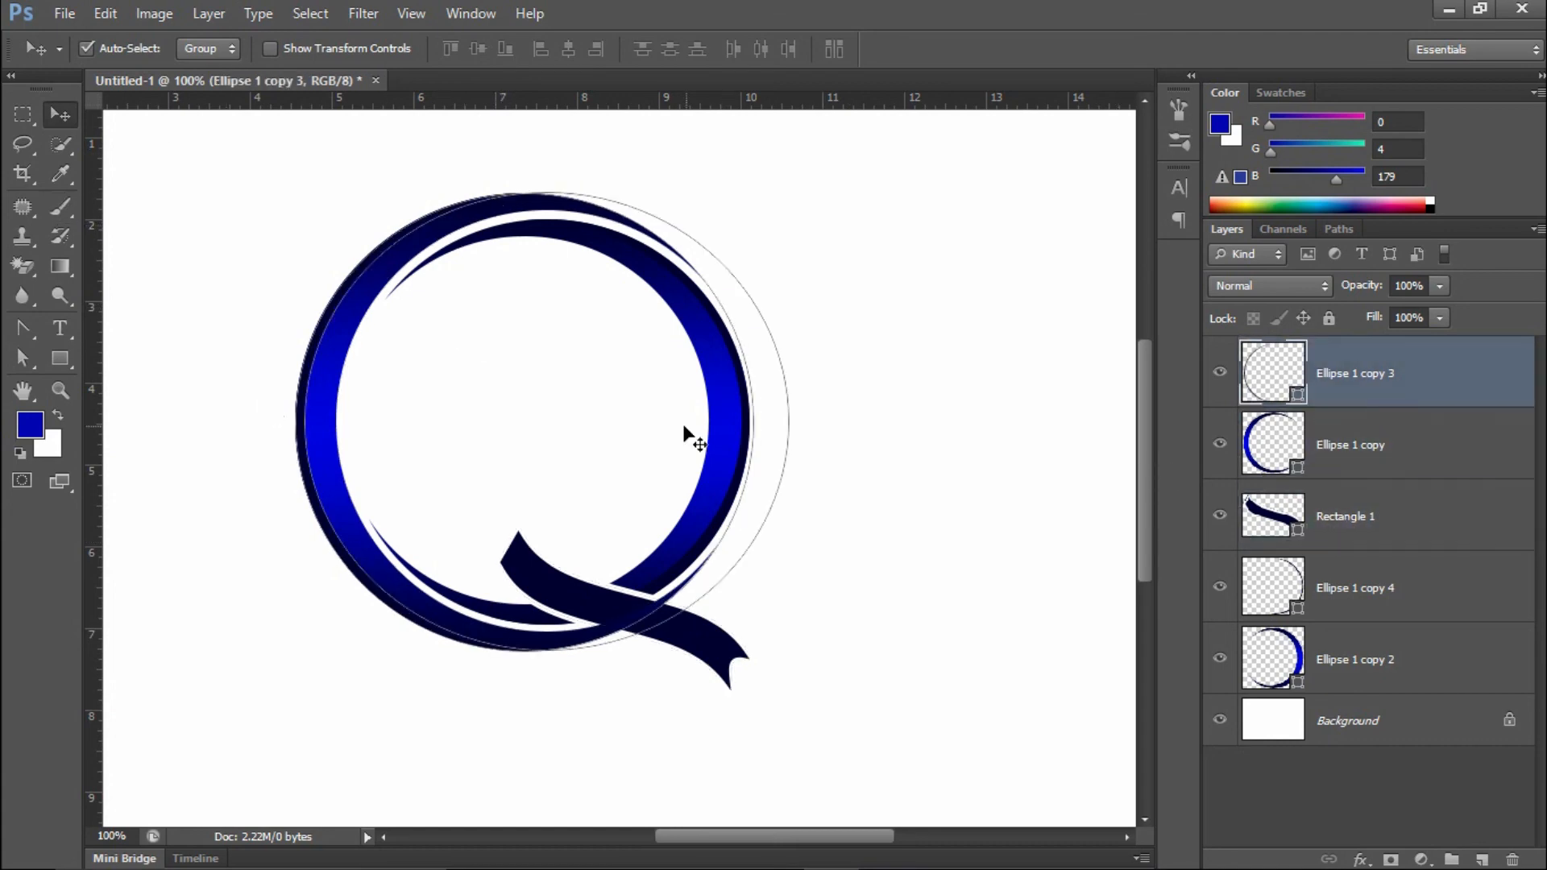
pyautogui.keyDown('shift'); pyautogui.click(1373, 654); pyautogui.keyUp('shift')
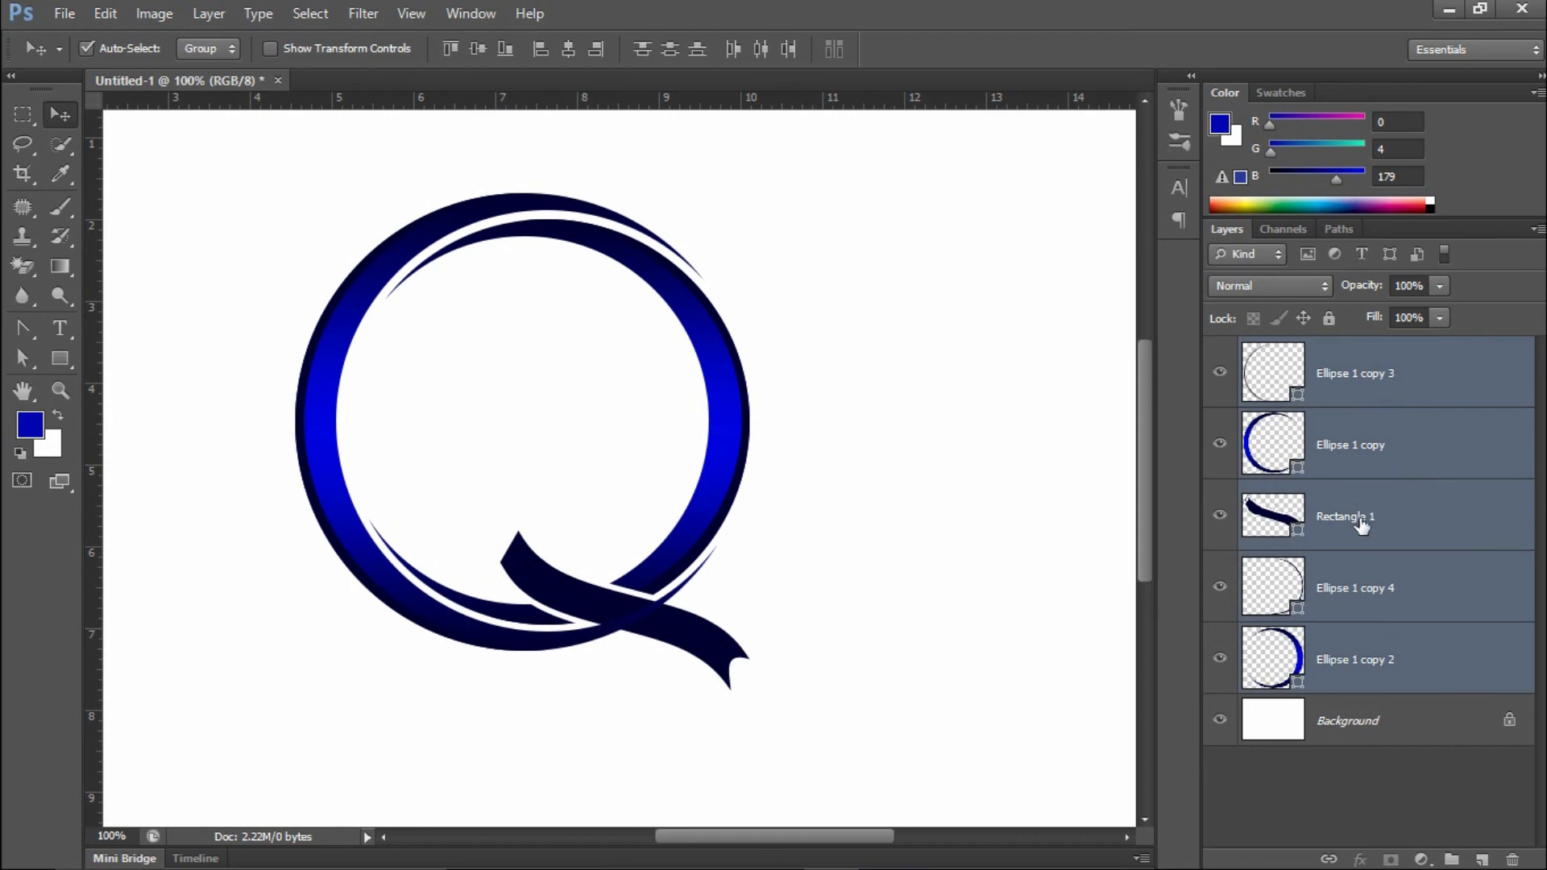
pyautogui.hotkey('ctrl', 'g')
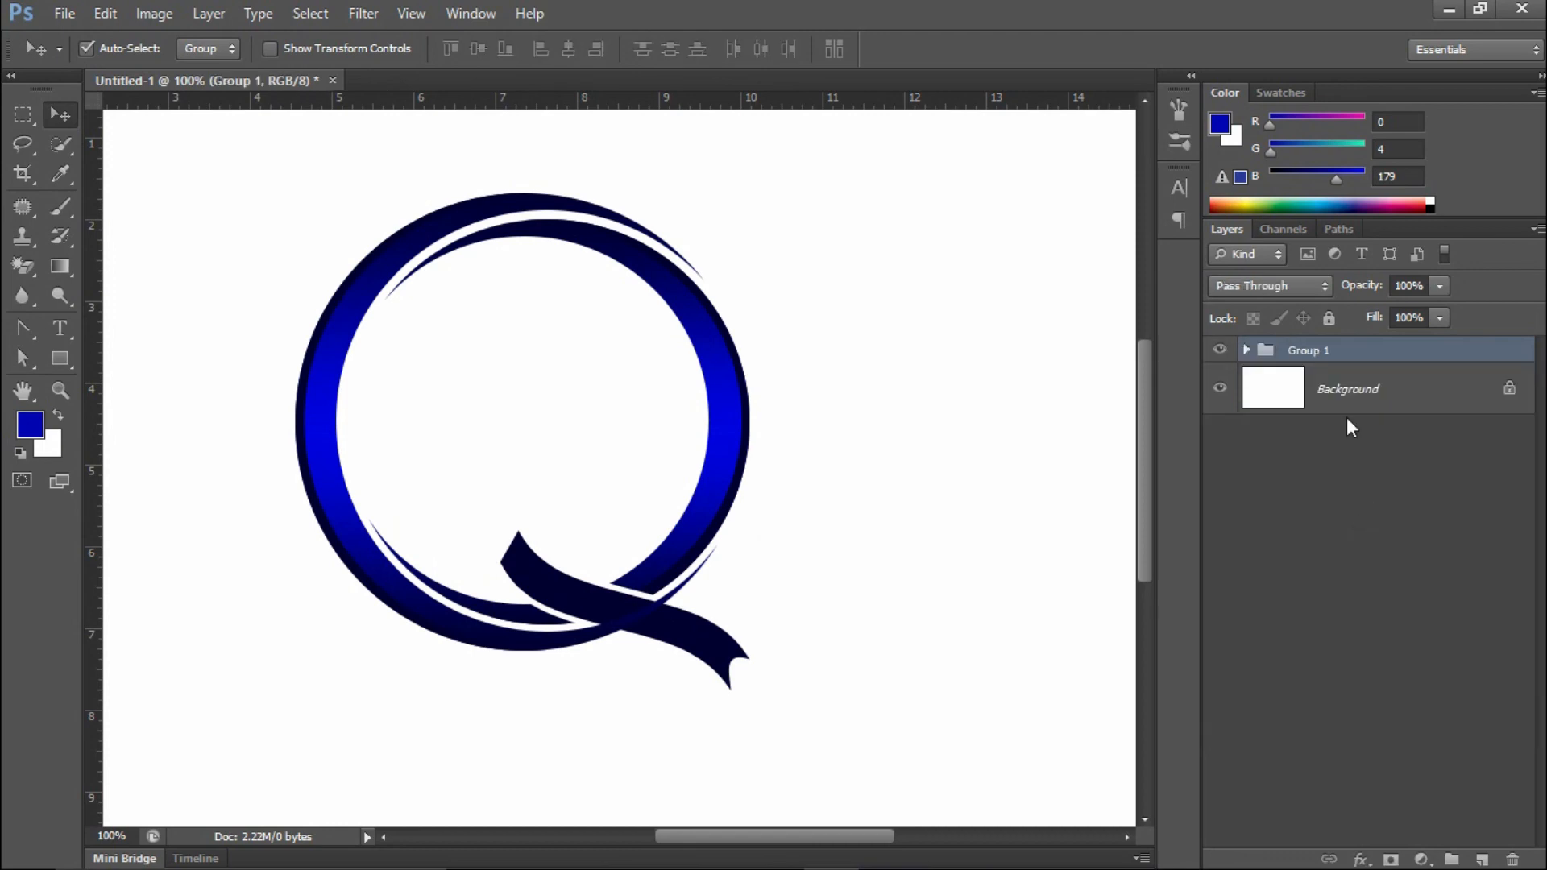
# - Rename the Group 1 layer group to Q
pyautogui.doubleClick(1311, 350)
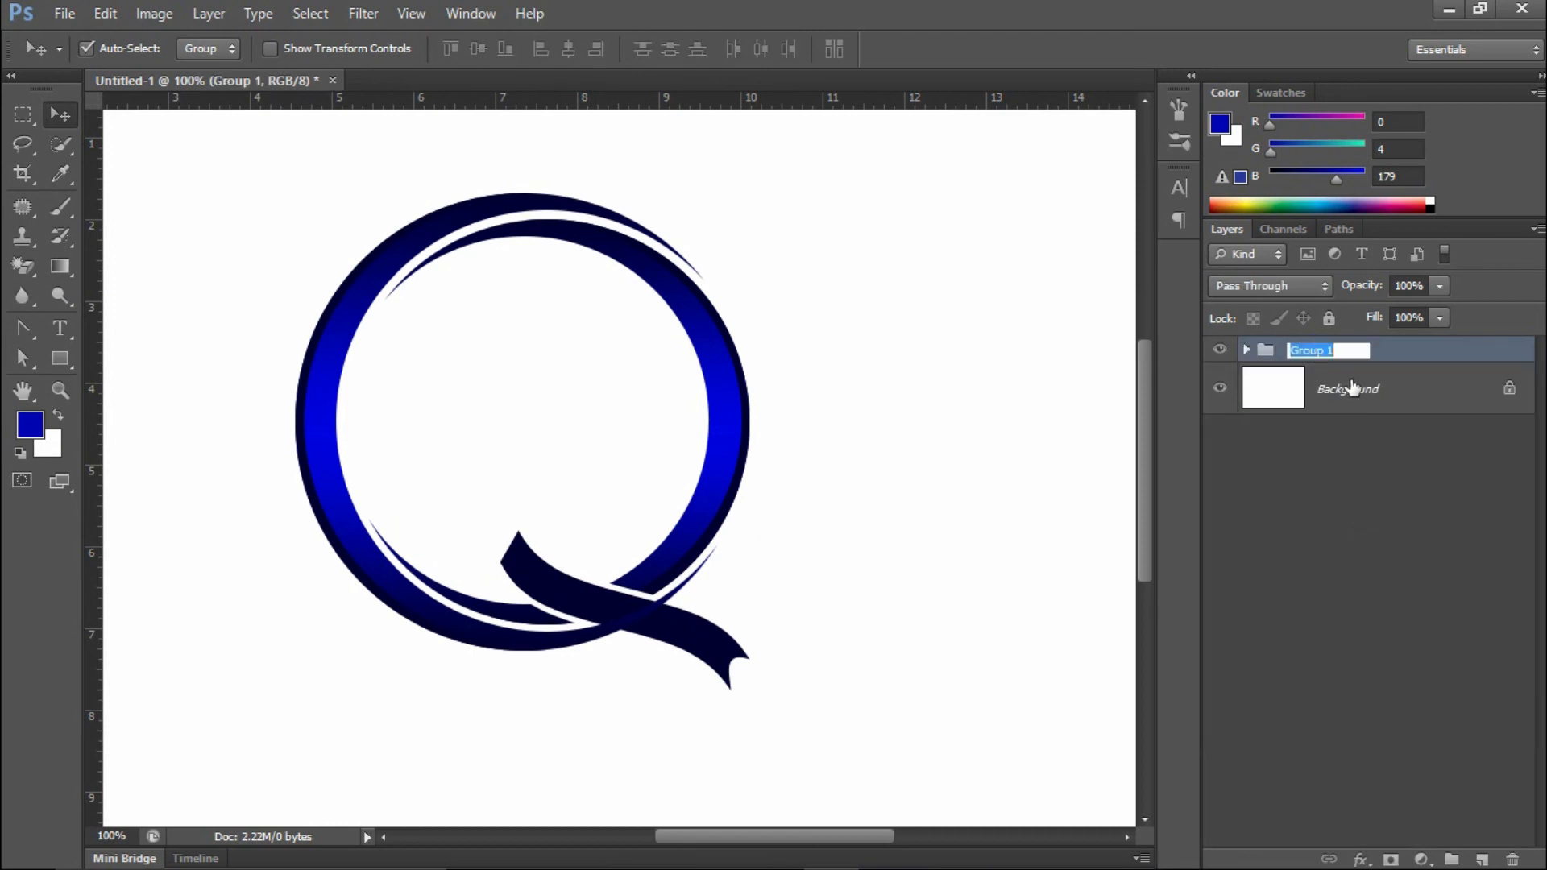
pyautogui.write('Q')
pyautogui.press('Return')
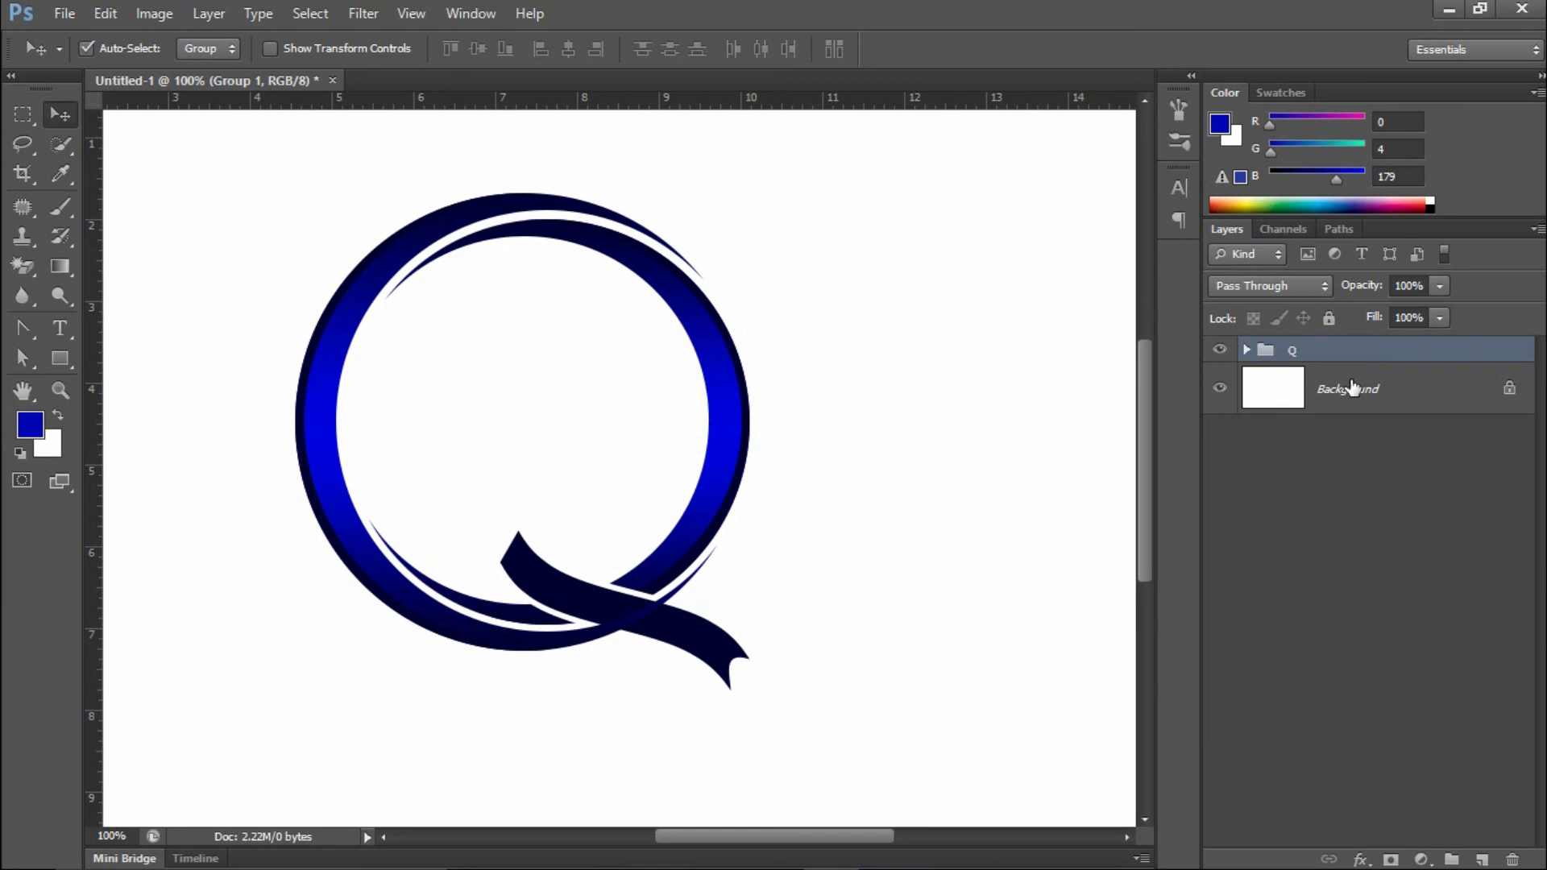
# - Move the Q logo group upward on the canvas to leave room for text beneath it, and deselect it
pyautogui.press('space')
pyautogui.moveTo(641, 465); pyautogui.dragTo(720, 328)
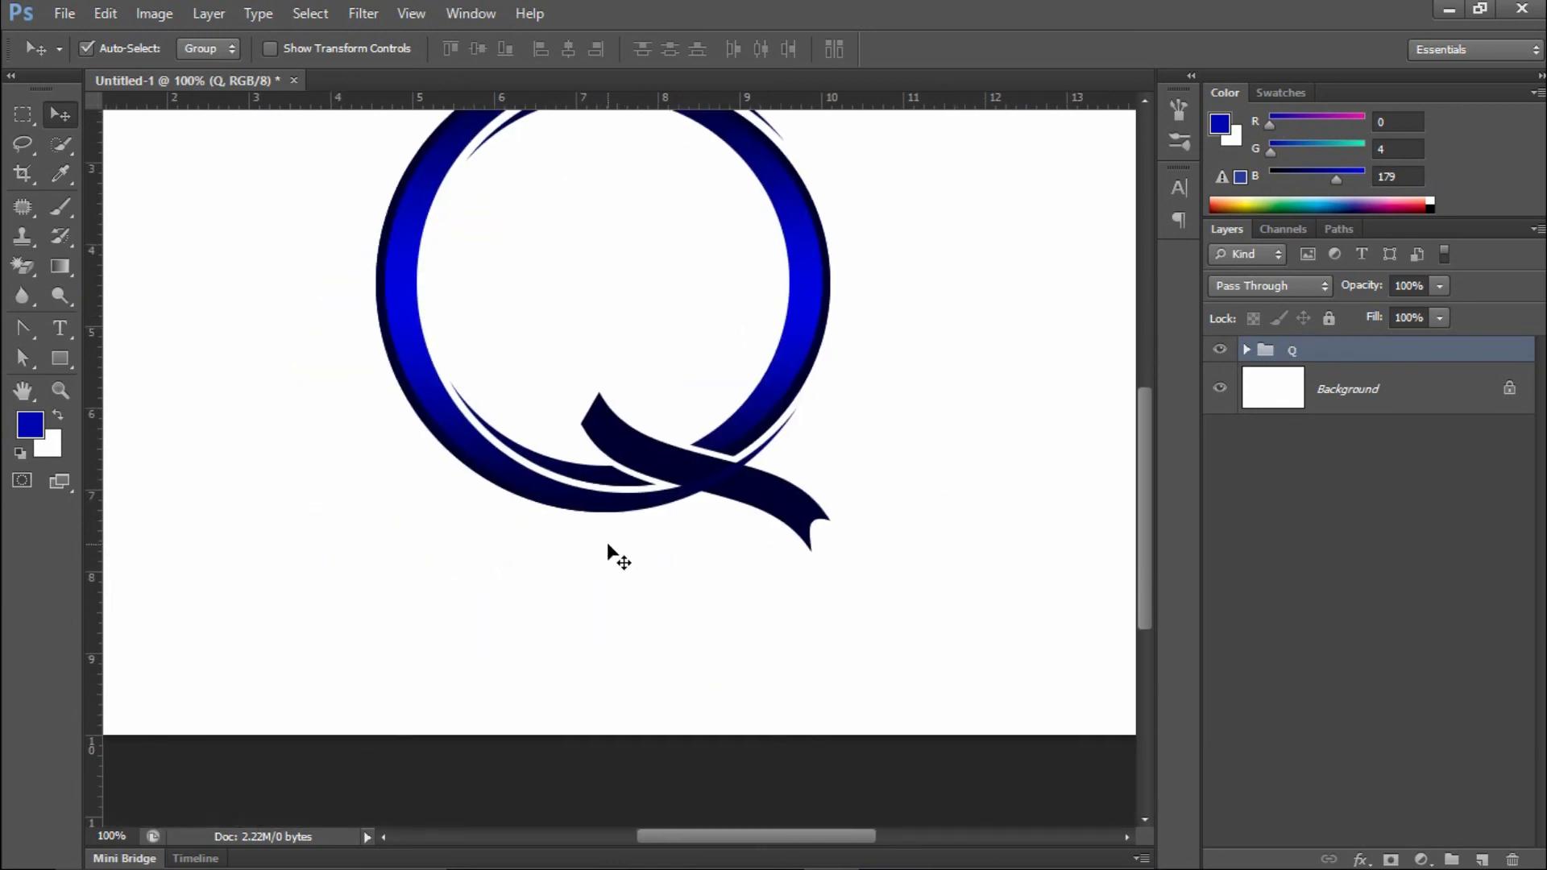
pyautogui.hotkey('ctrl', '0')
pyautogui.moveTo(633, 584); pyautogui.dragTo(632, 481)
pyautogui.click(579, 591)
# - Add the text "LOGO NAME" in the empty area beneath the Q logo
pyautogui.press('t')
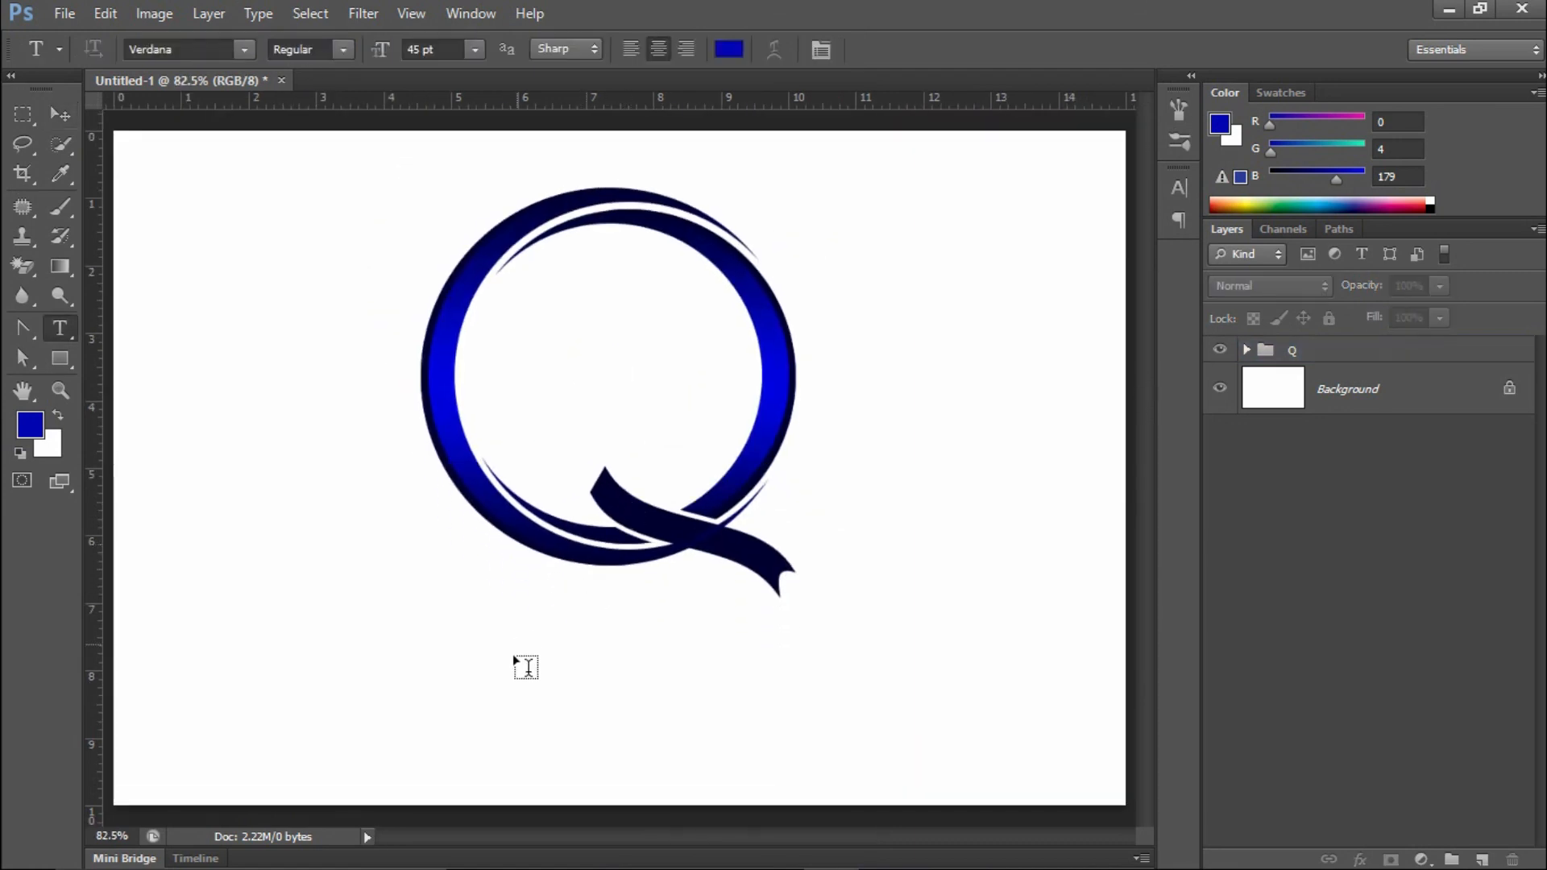
pyautogui.click(489, 675)
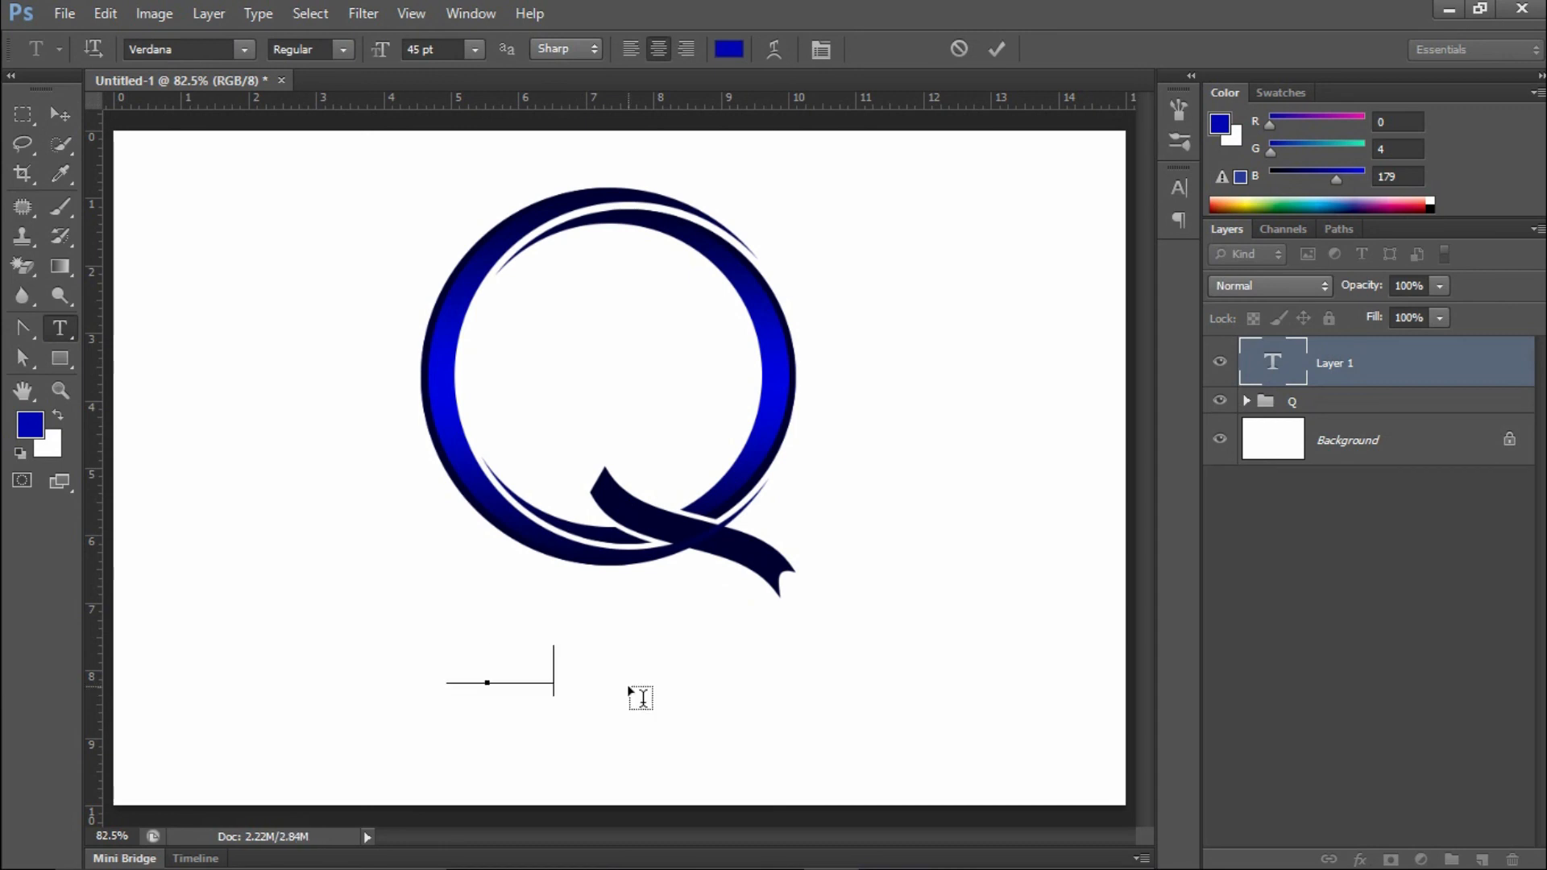
pyautogui.write('LOGO NAME')
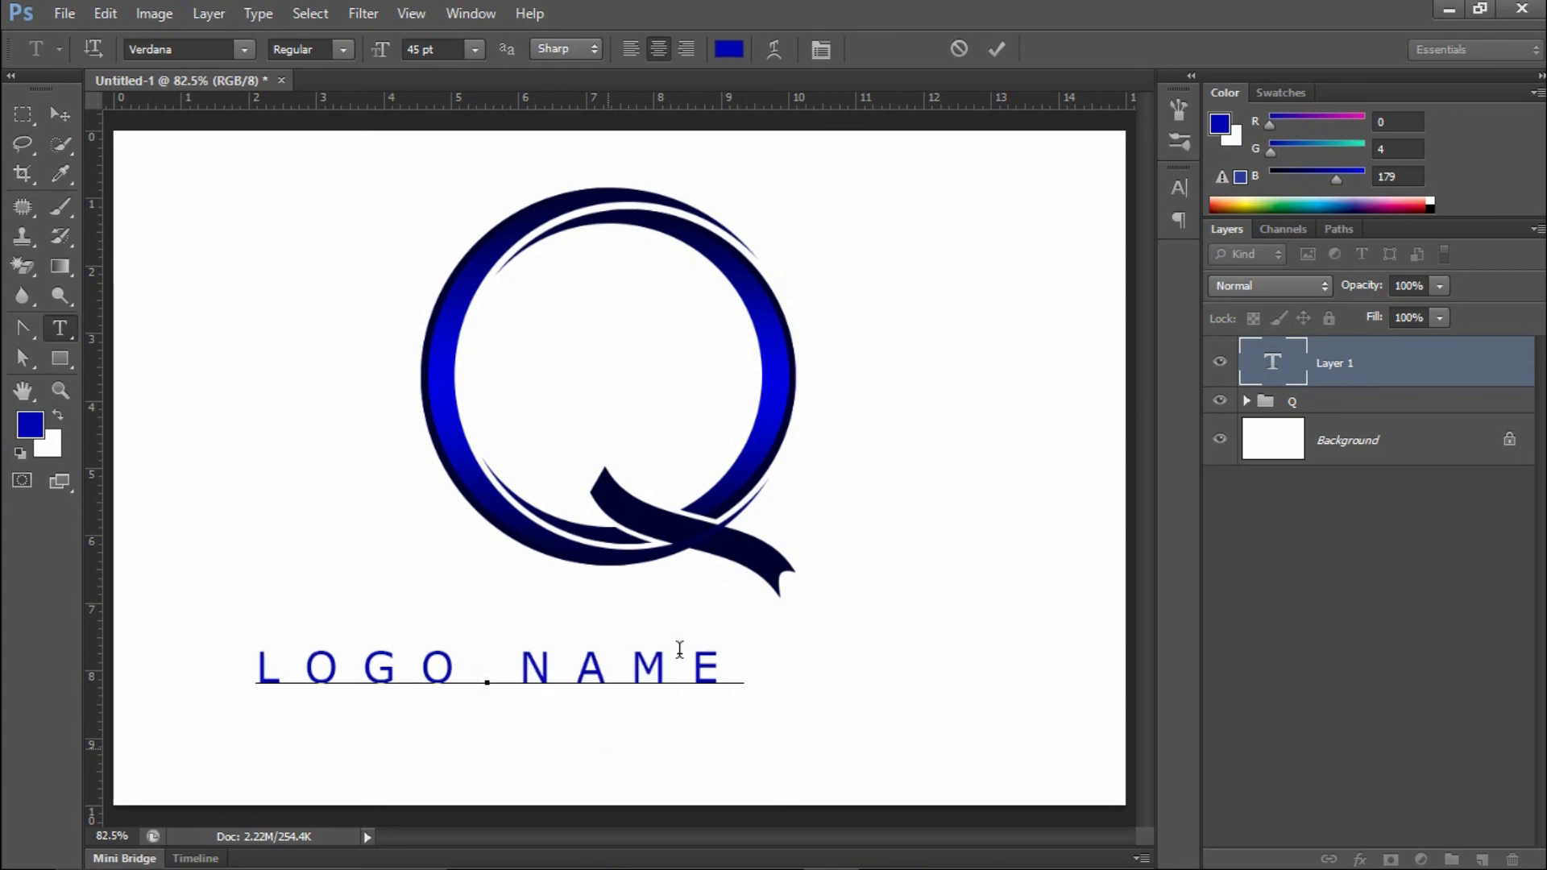
pyautogui.click(997, 50)
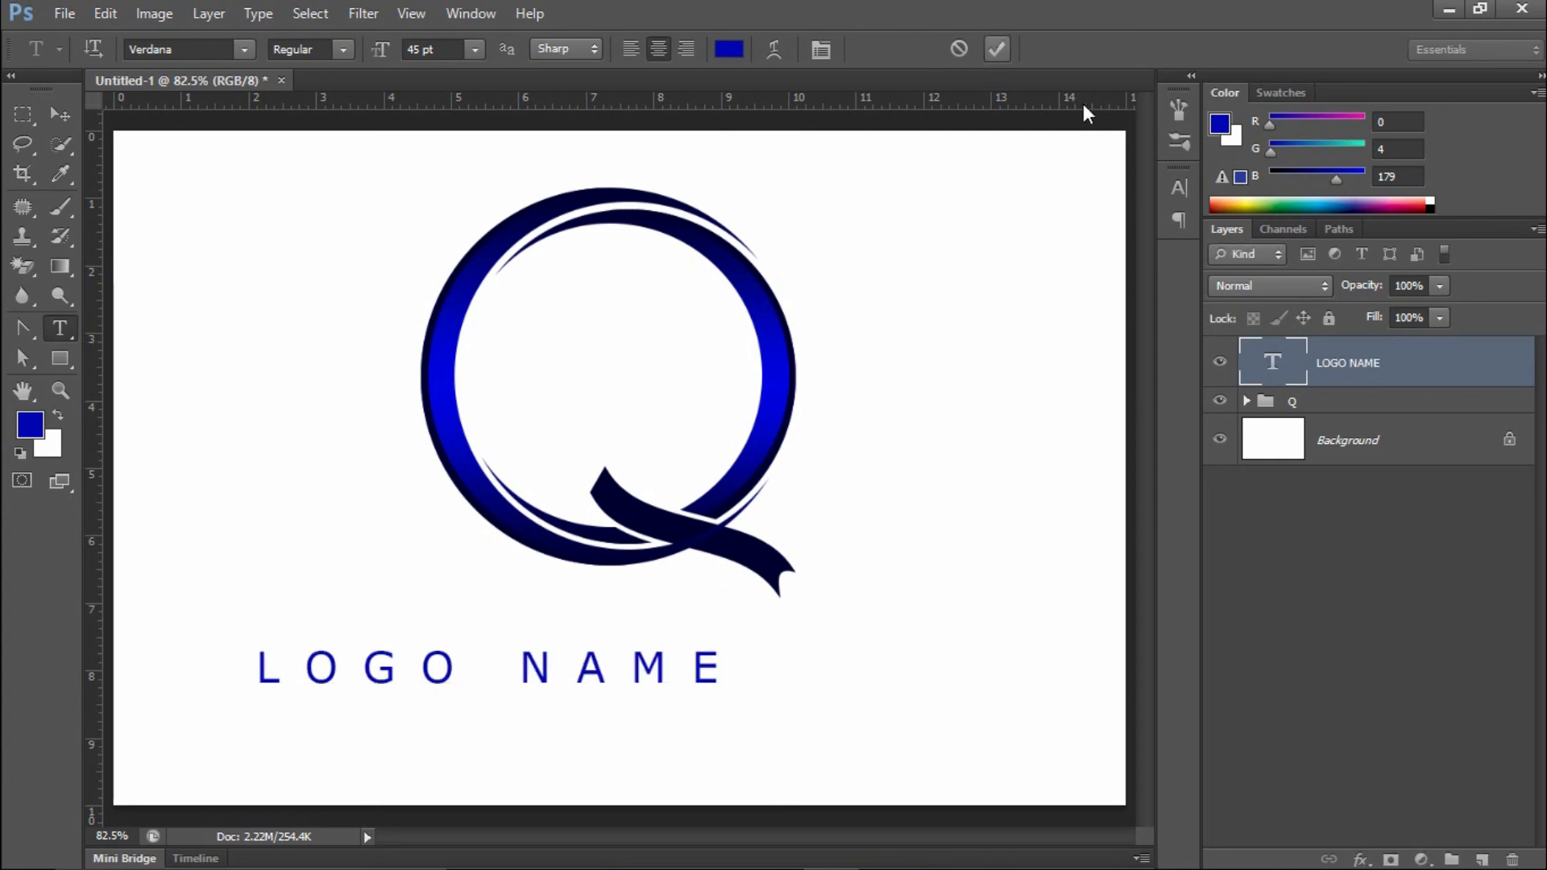
# - Set the tracking of the LOGO NAME text to 0
pyautogui.click(1179, 187)
pyautogui.click(1130, 263)
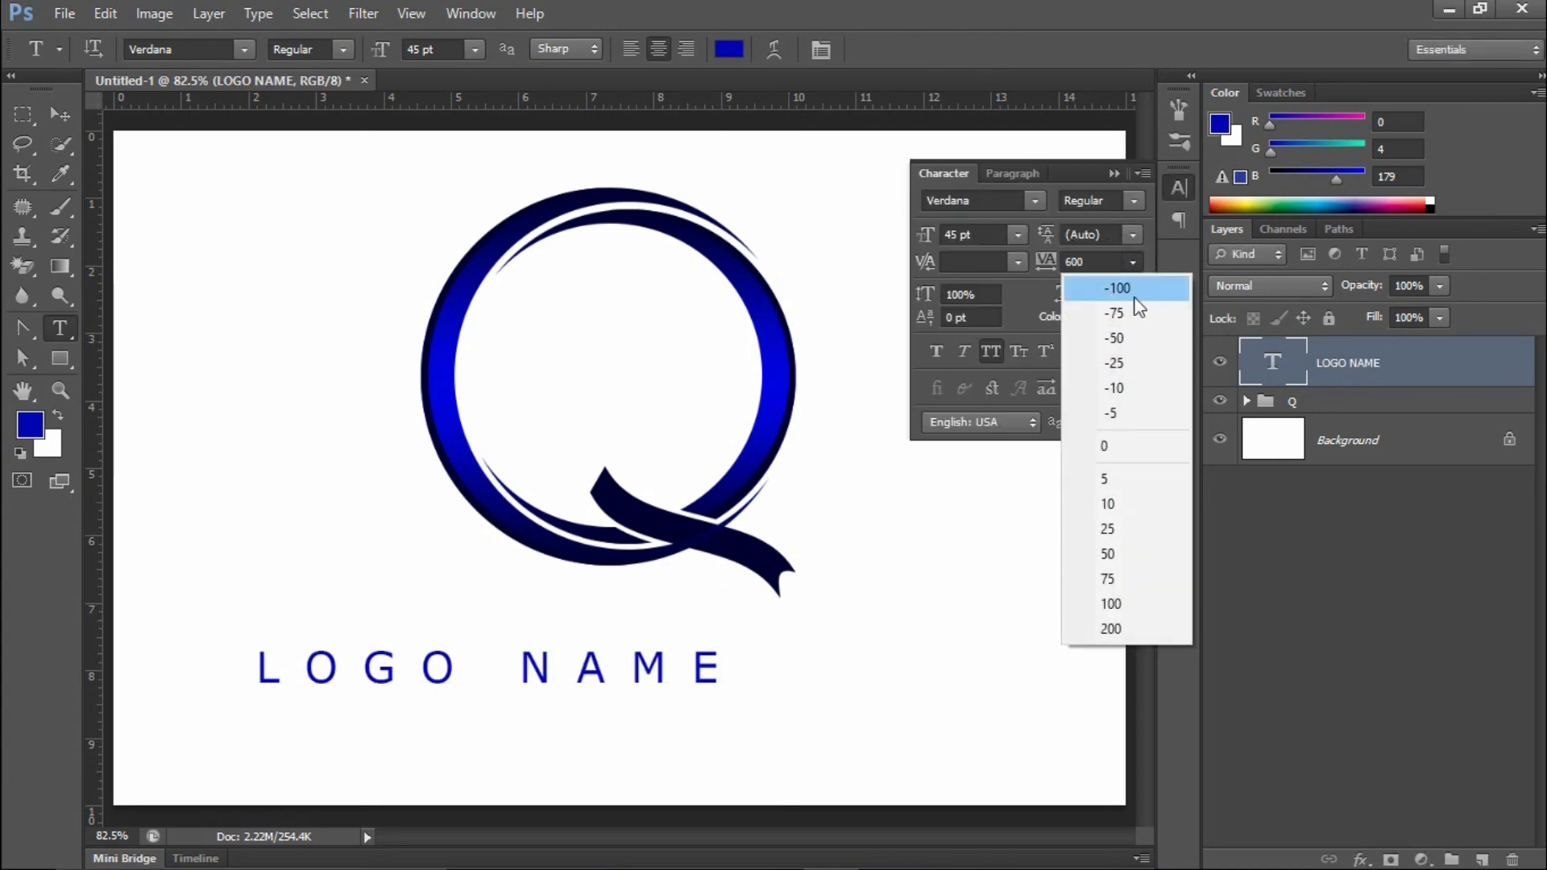
pyautogui.click(1117, 441)
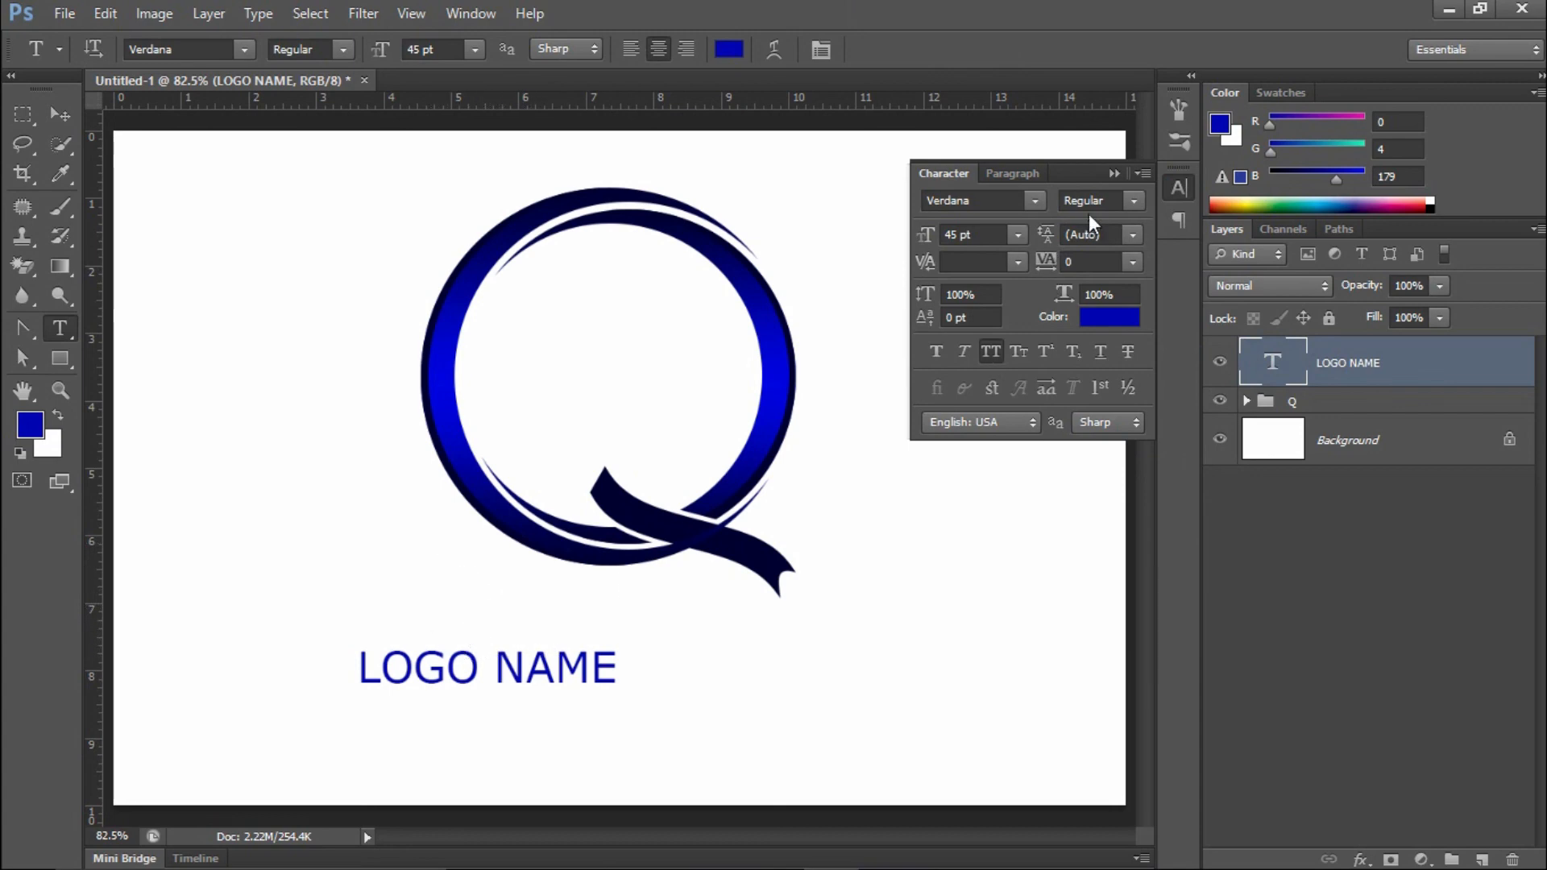
pyautogui.click(1112, 174)
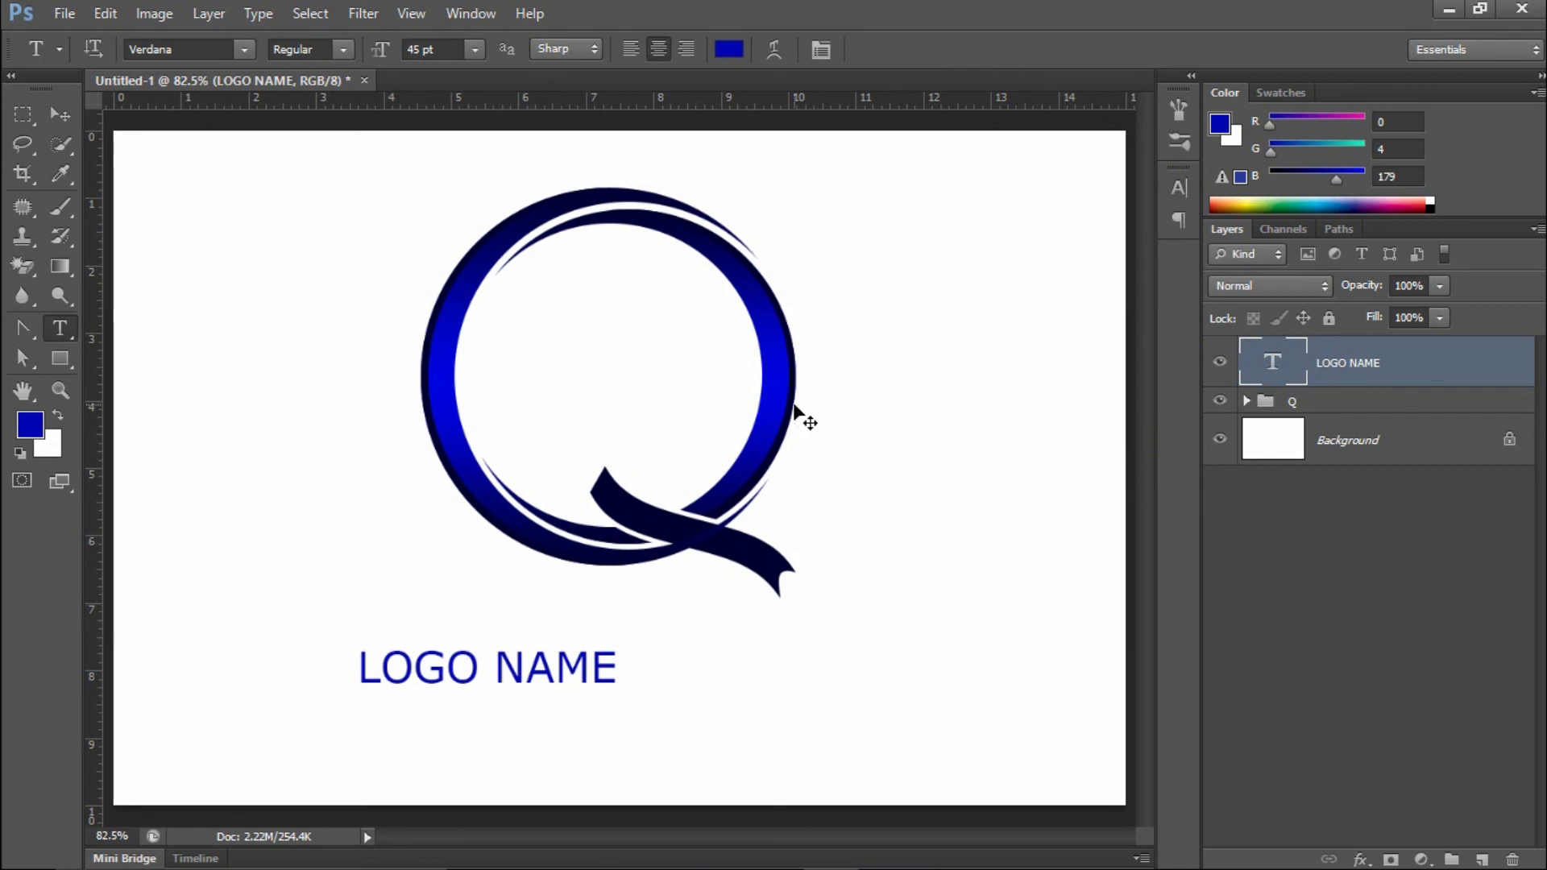
# - Scale the LOGO NAME text up to about 130 pt and center it beneath the Q logo
pyautogui.hotkey('ctrl', 't')
pyautogui.moveTo(618, 654); pyautogui.dragTo(1139, 436)
pyautogui.moveTo(860, 614); pyautogui.dragTo(719, 658)
pyautogui.click(1142, 48)
# - Try Times New Roman as the font of the LOGO NAME text
pyautogui.click(195, 49)
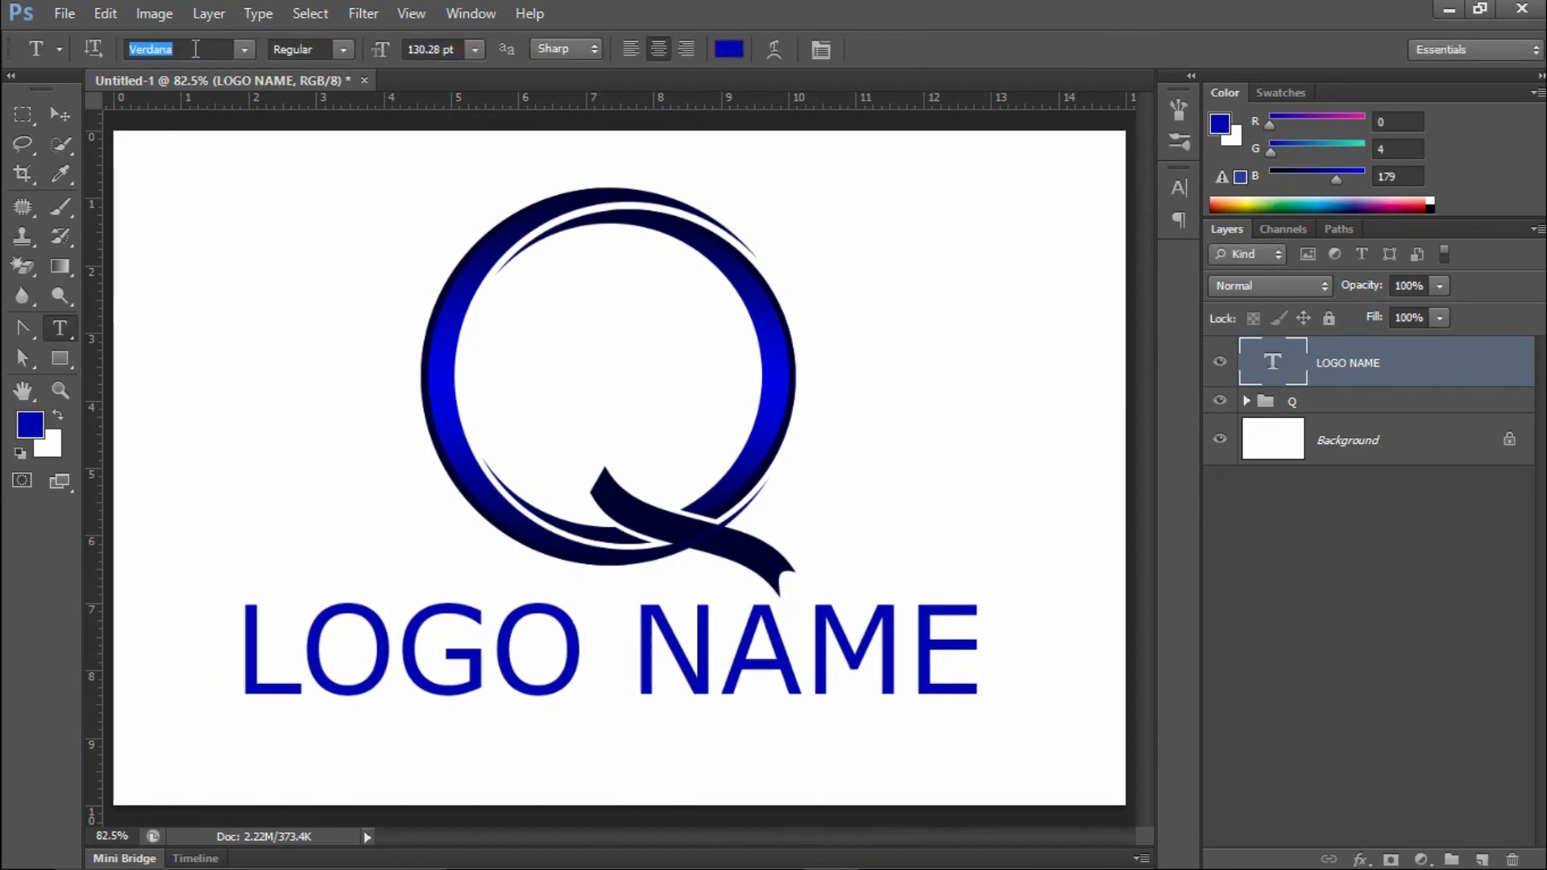
pyautogui.write('Times New Rom...')
pyautogui.press('Return')
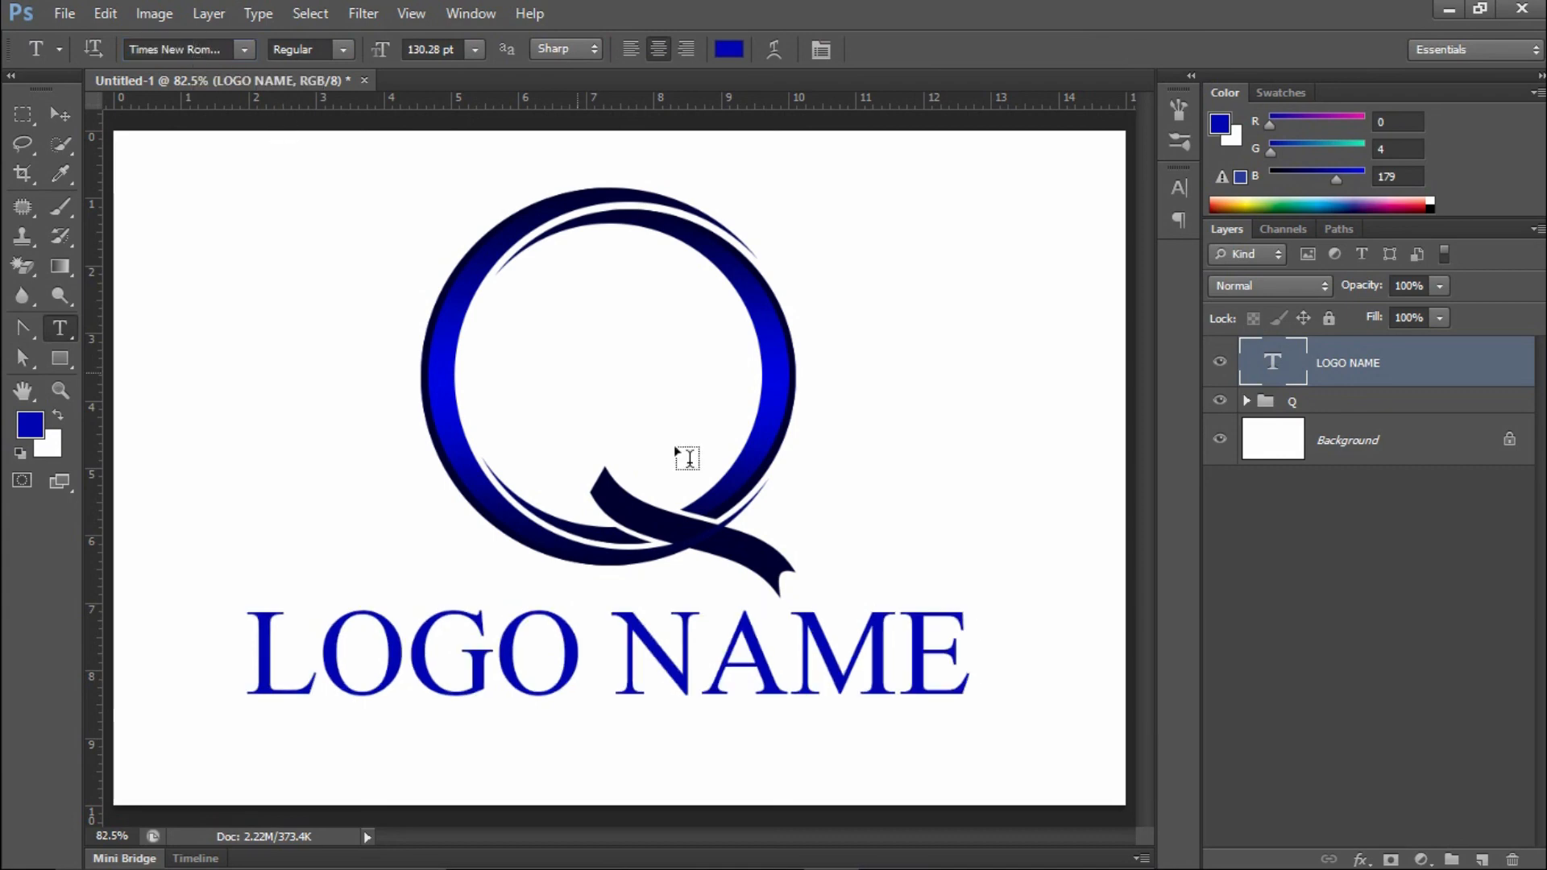
# - Set the LOGO NAME text's font to Trajan Pro in the Bold style
pyautogui.click(164, 50)
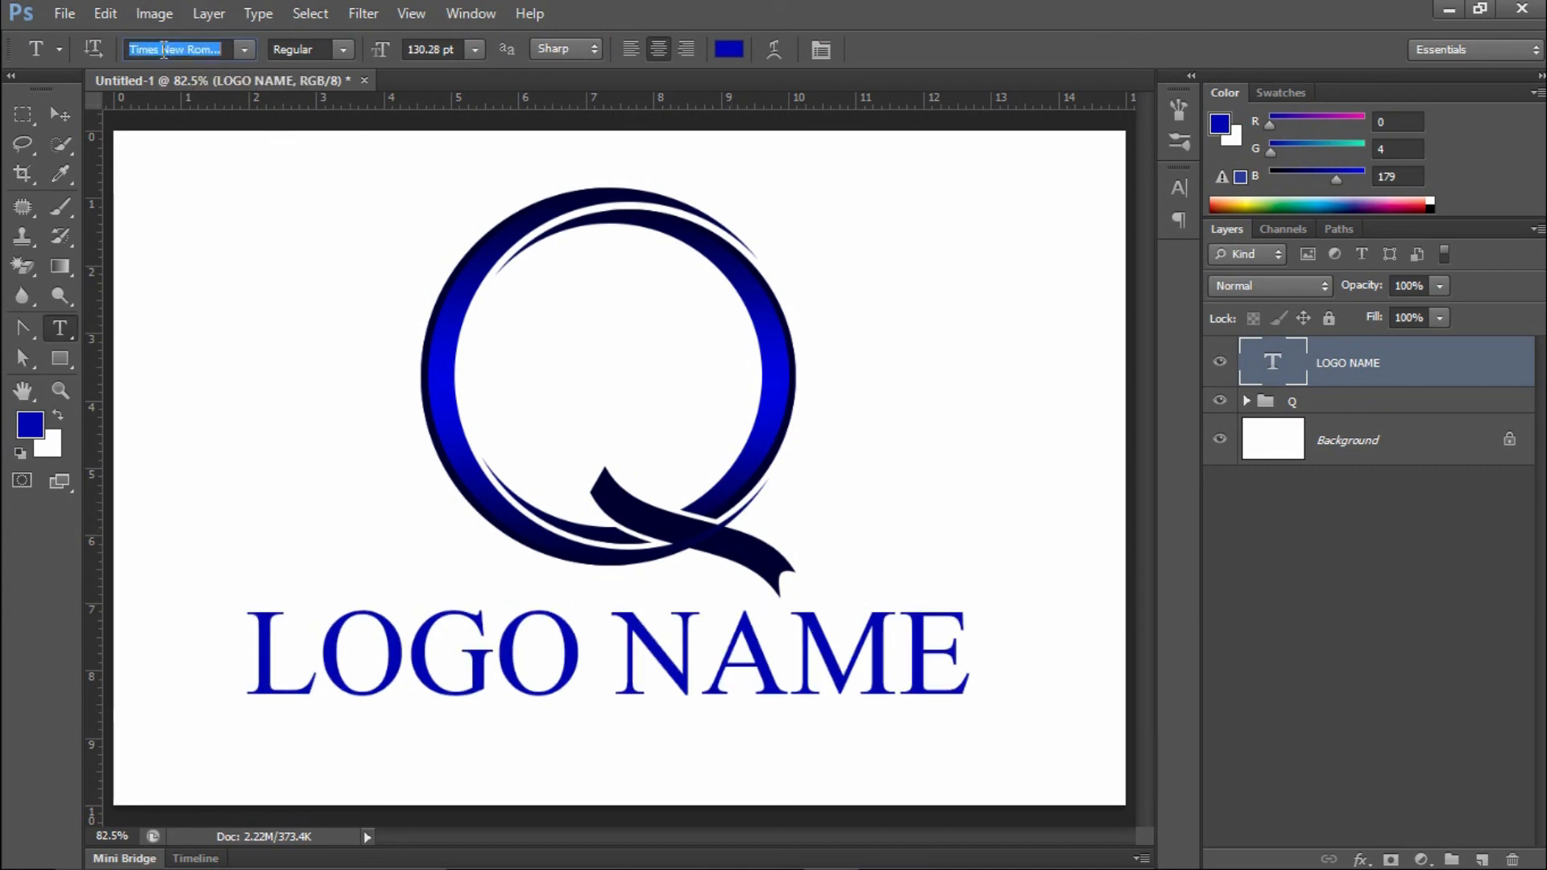
pyautogui.press('Down')
pyautogui.press('Down')
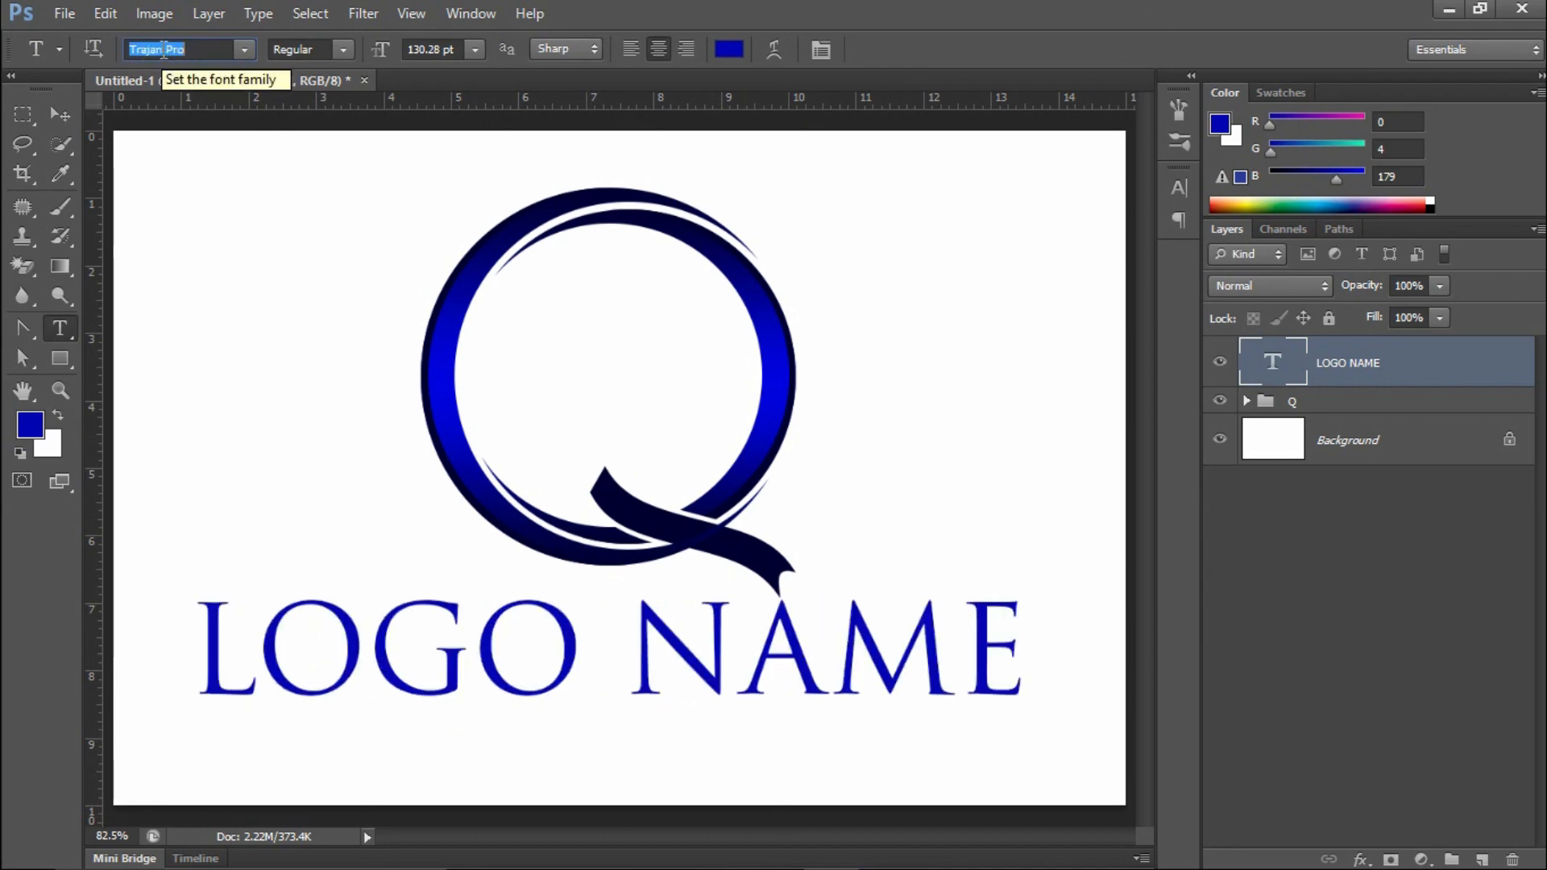
pyautogui.click(163, 47)
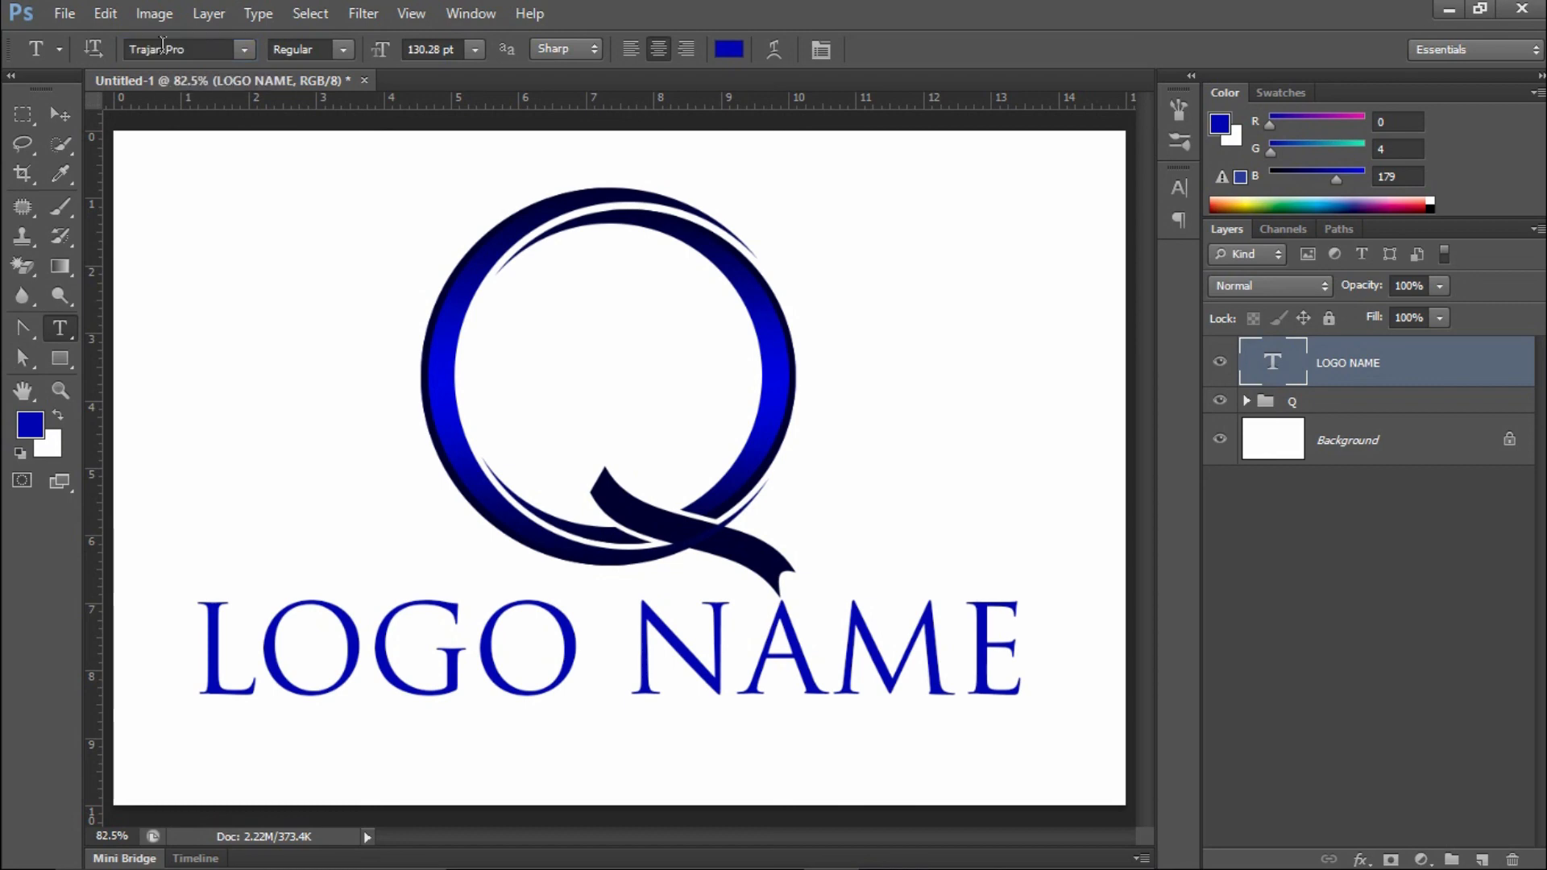
pyautogui.click(337, 49)
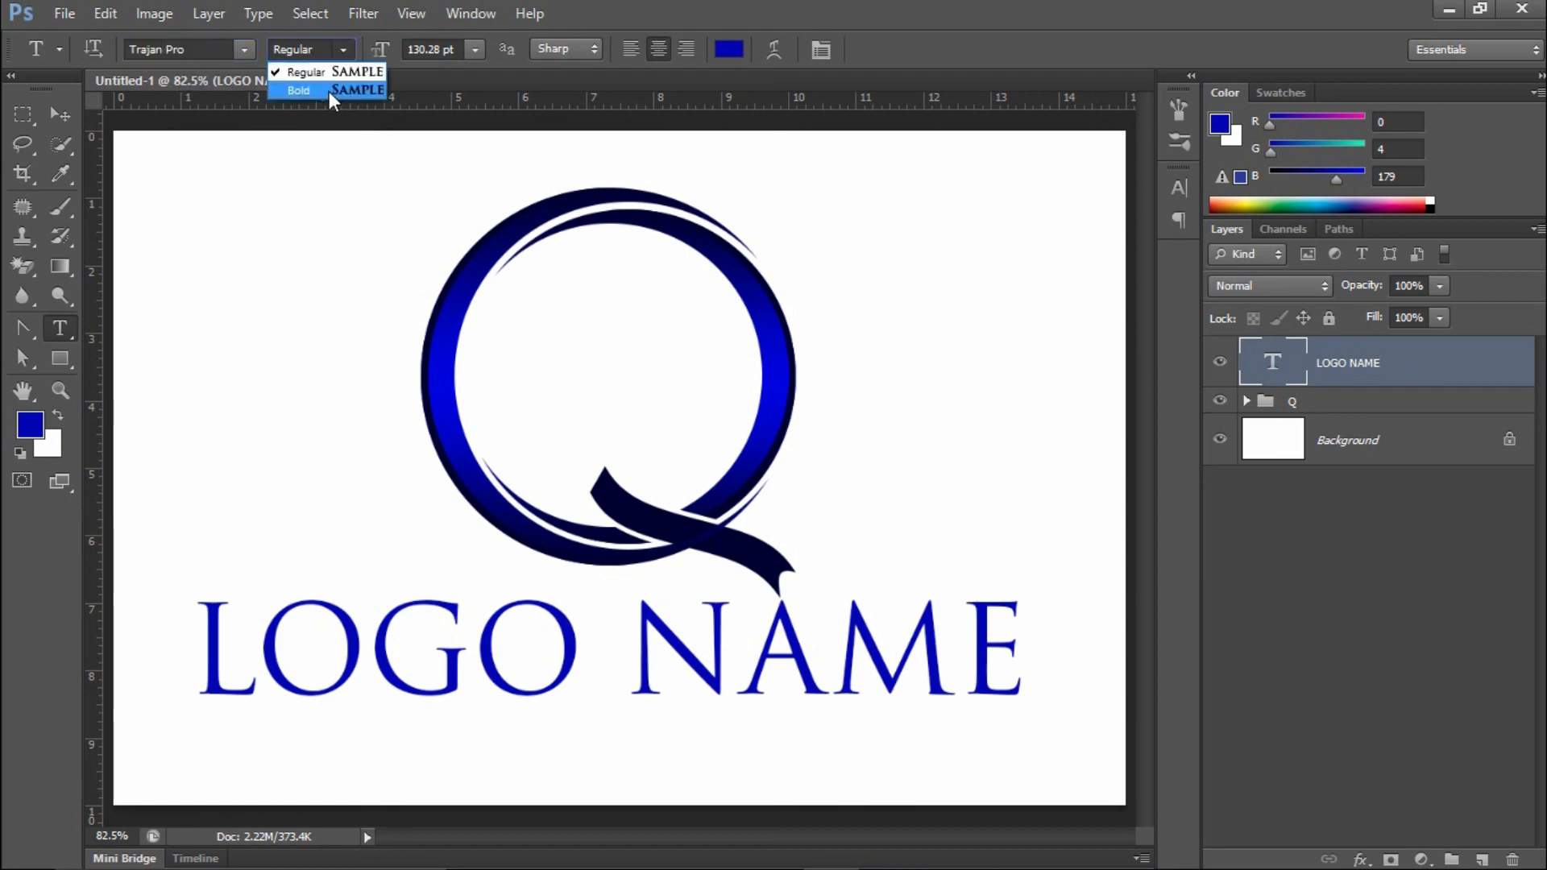
pyautogui.click(328, 88)
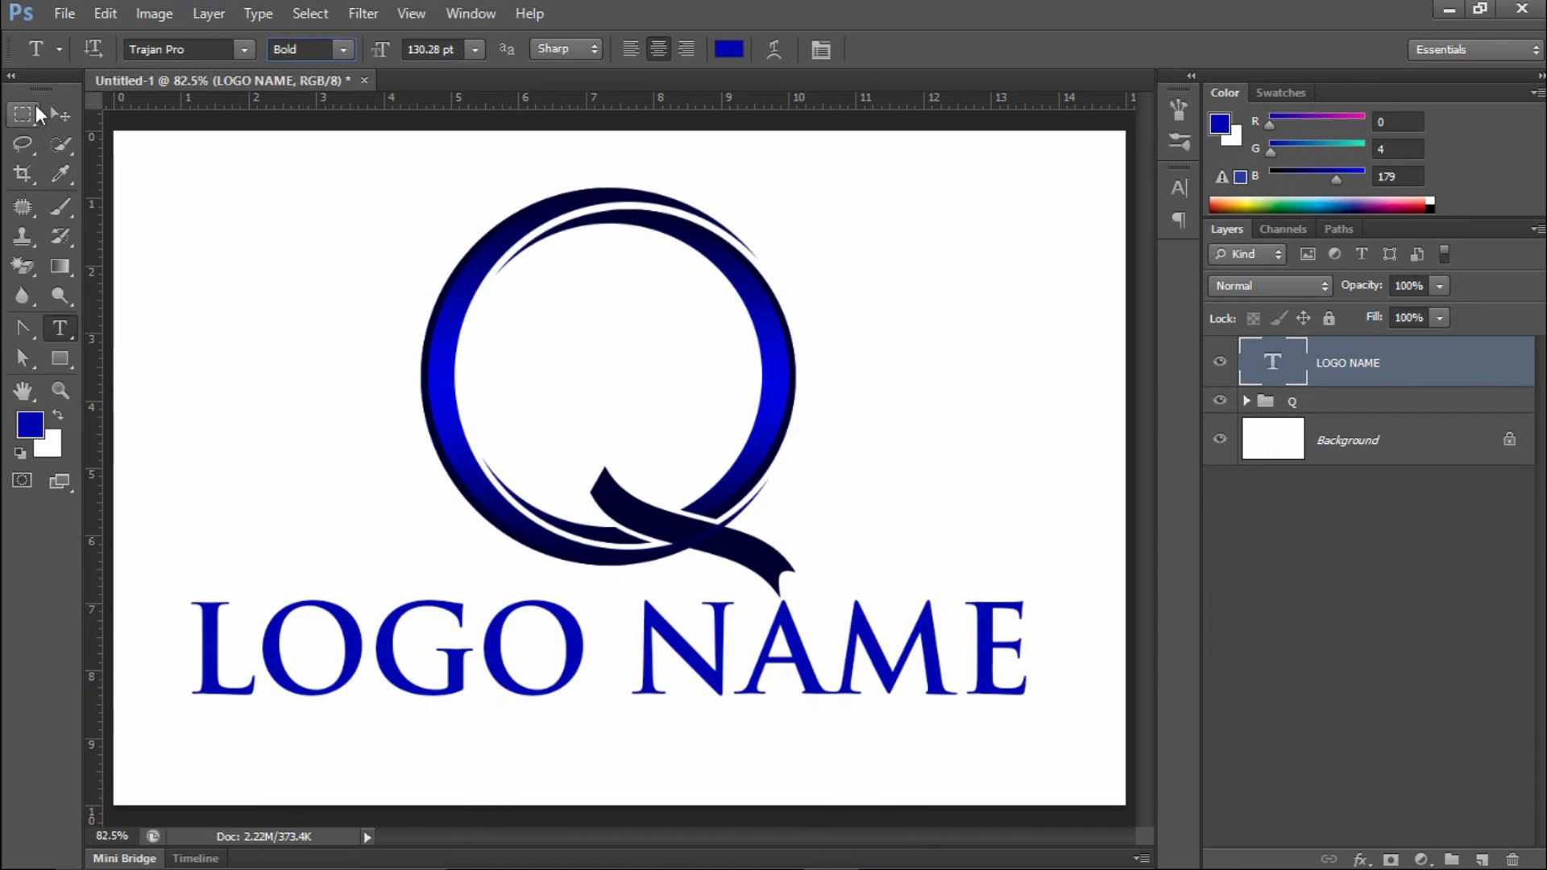
# - Color the LOGO NAME text black (#000000) and move it straight down about 0.29 in, away from the ribbon tail
pyautogui.click(60, 113)
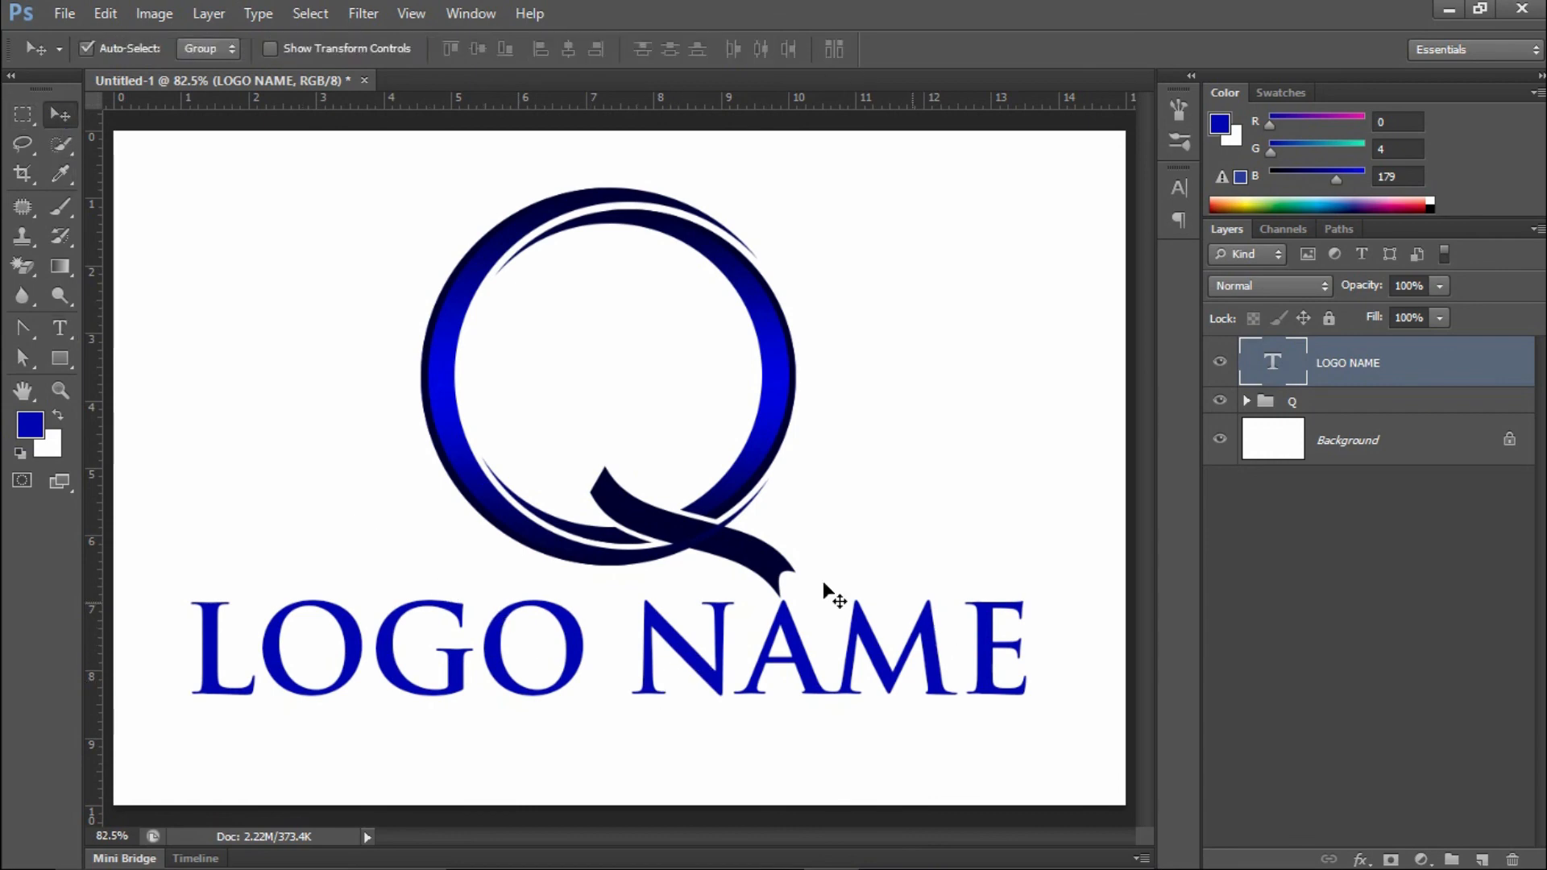
pyautogui.press('t')
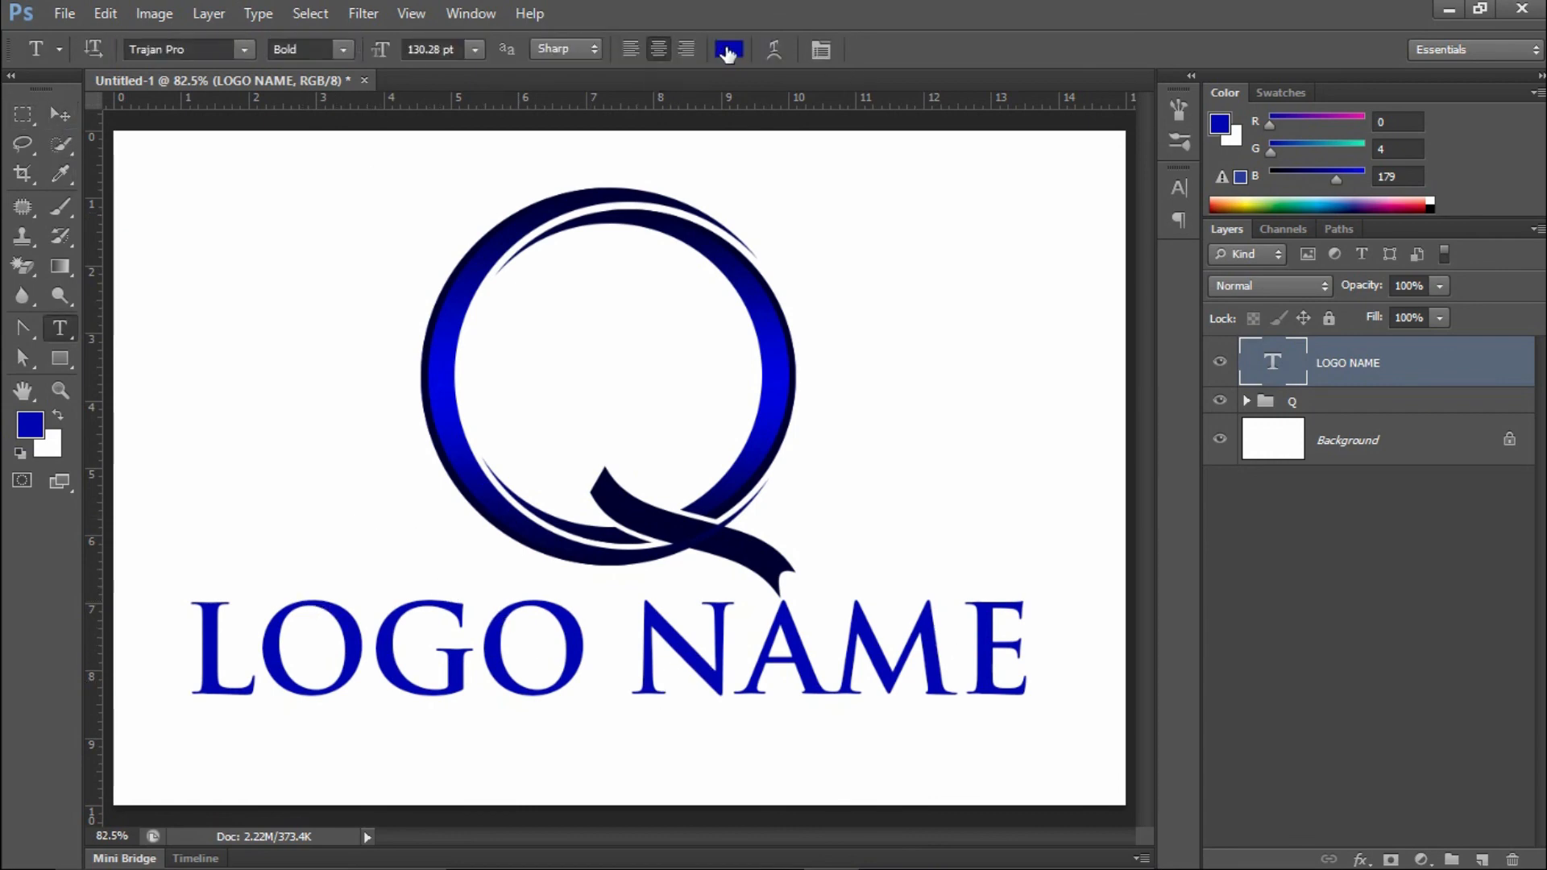
pyautogui.click(722, 50)
pyautogui.moveTo(1094, 277); pyautogui.dragTo(1218, 524)
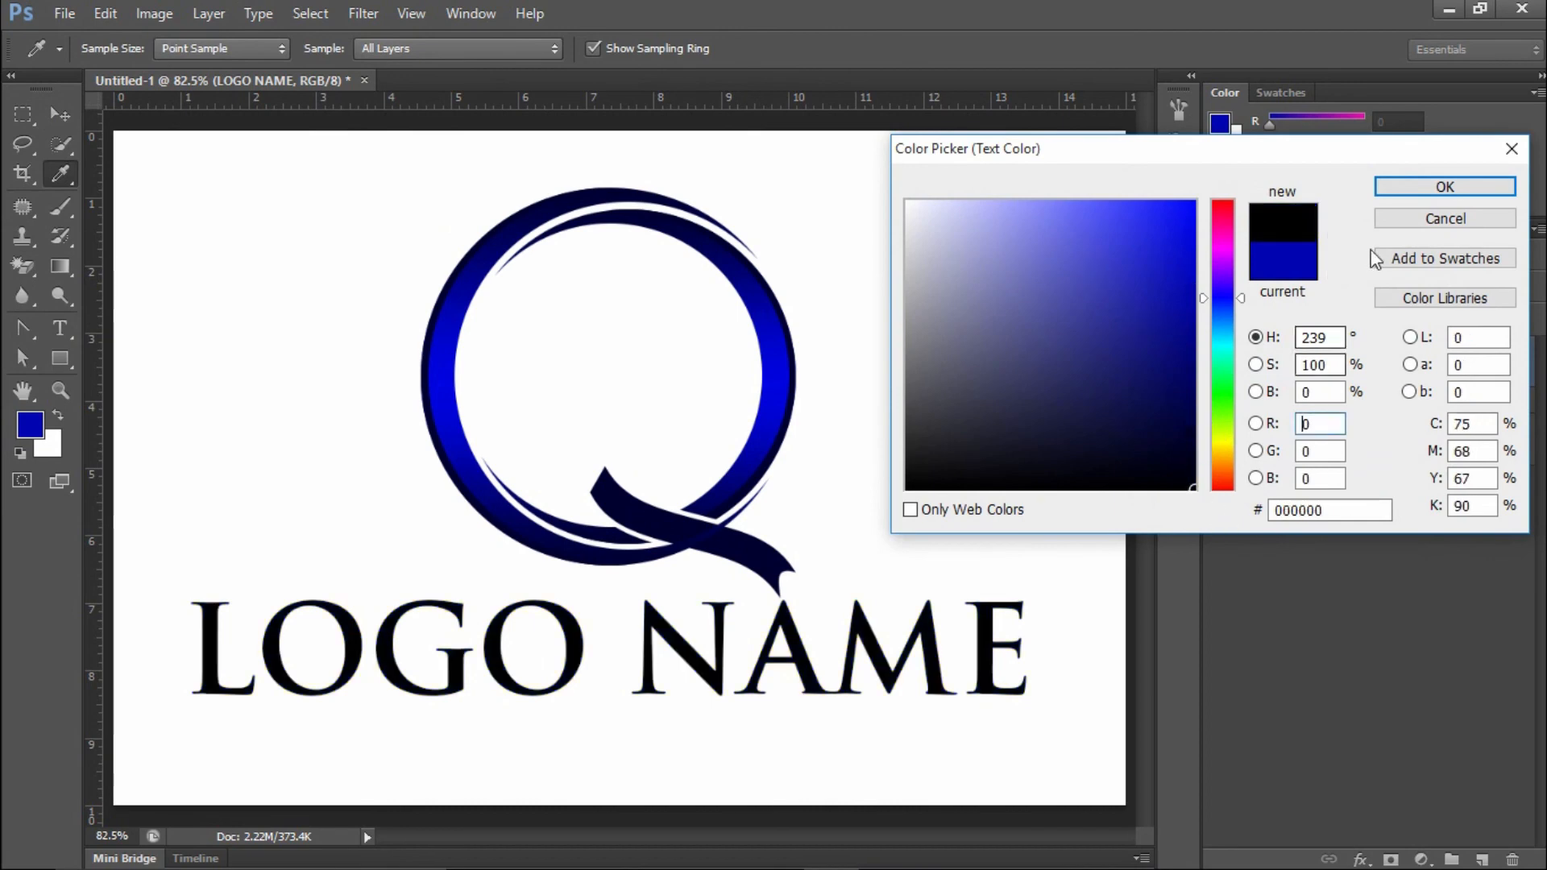
pyautogui.click(1395, 189)
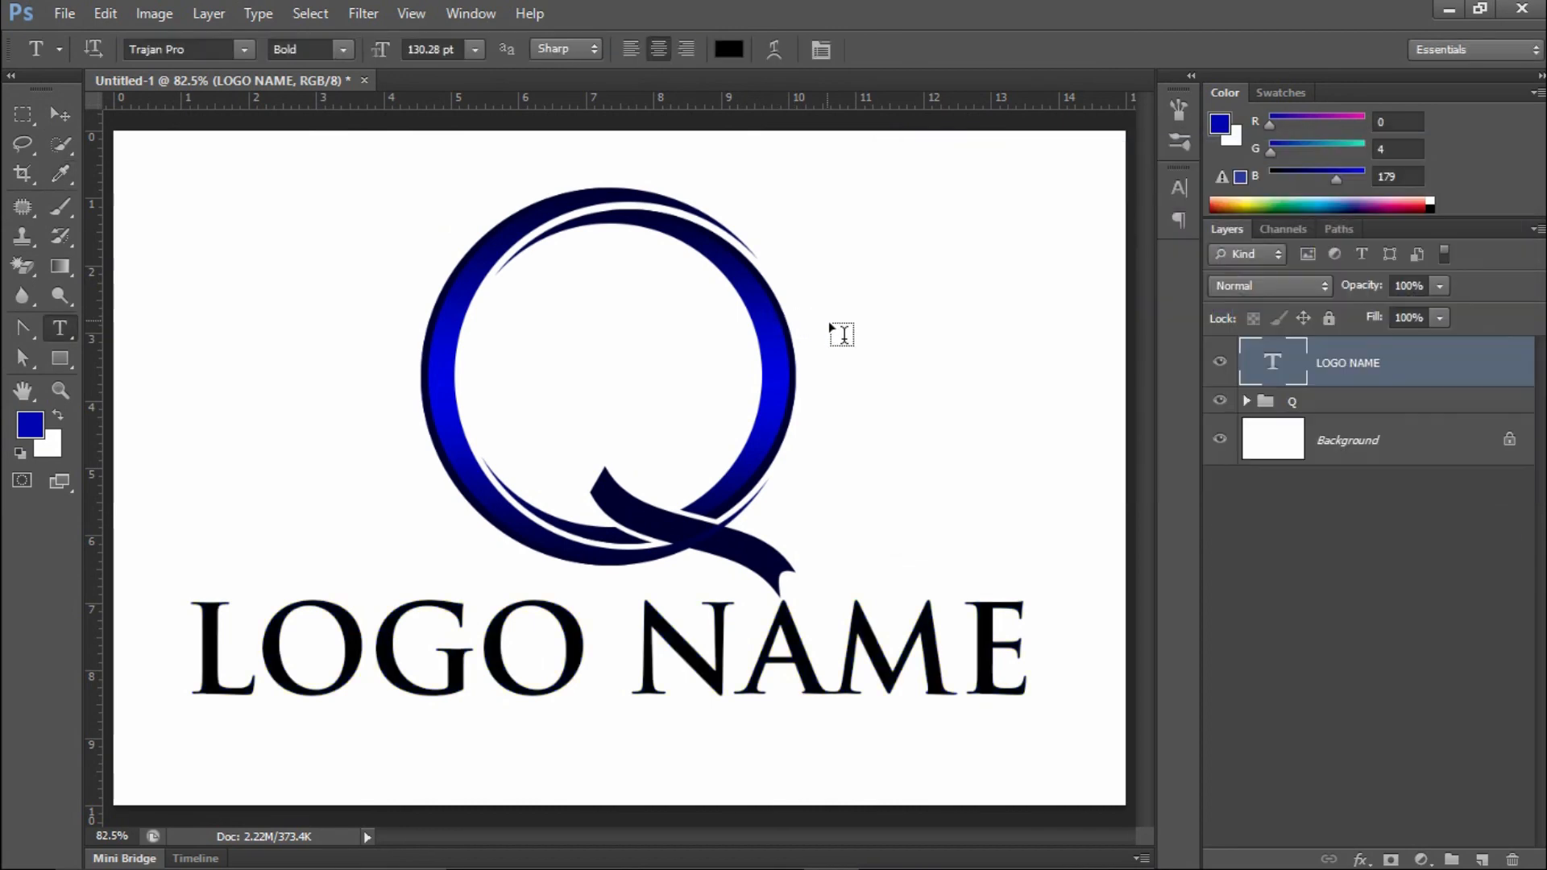
pyautogui.press('v')
pyautogui.moveTo(772, 659); pyautogui.dragTo(772, 679)
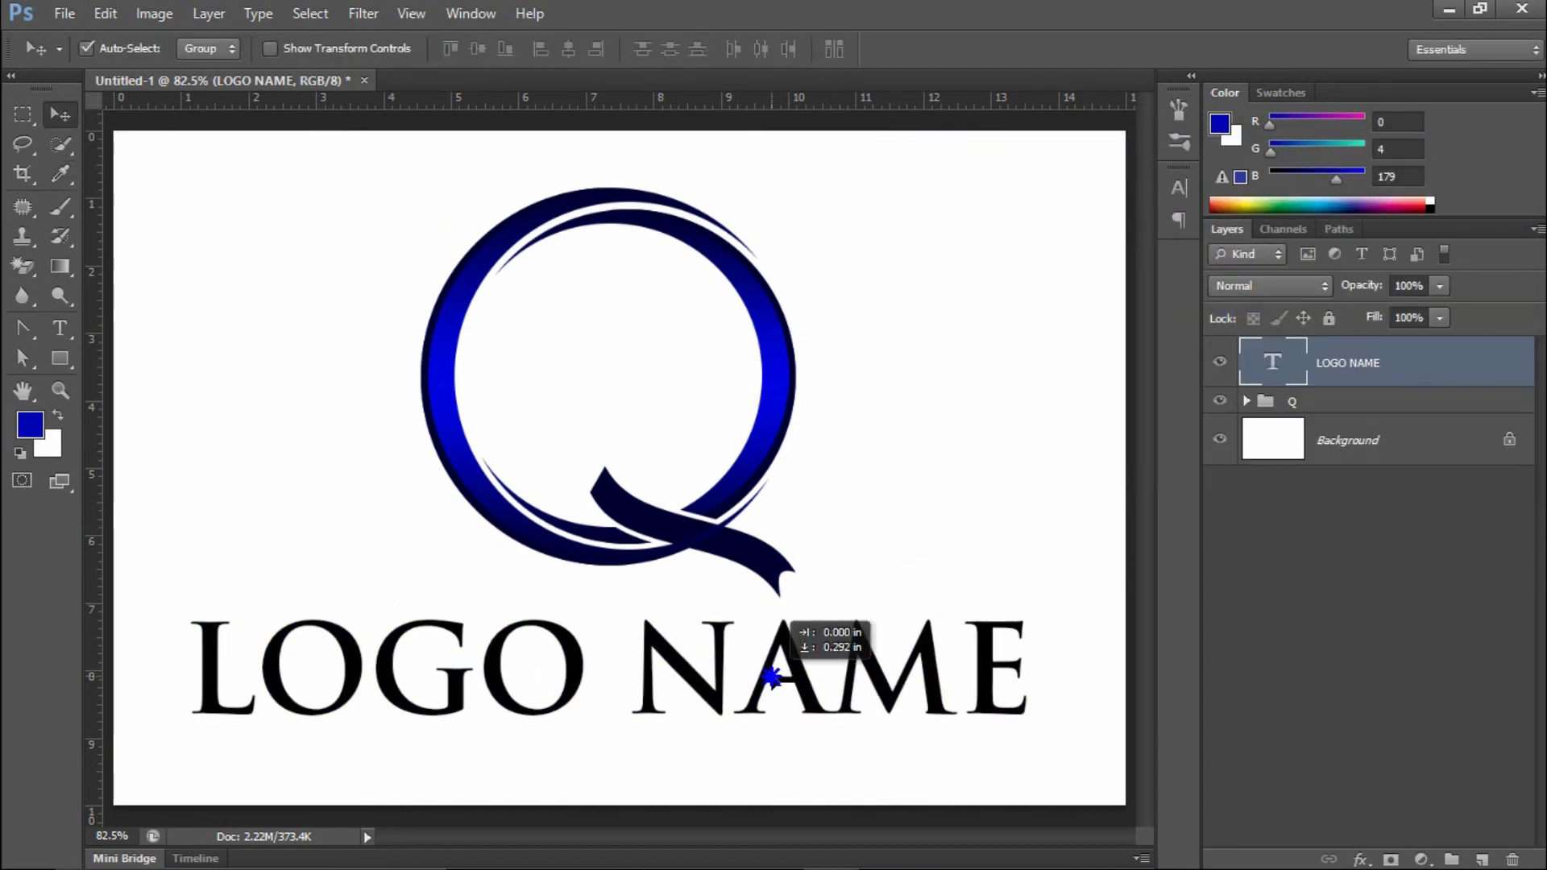